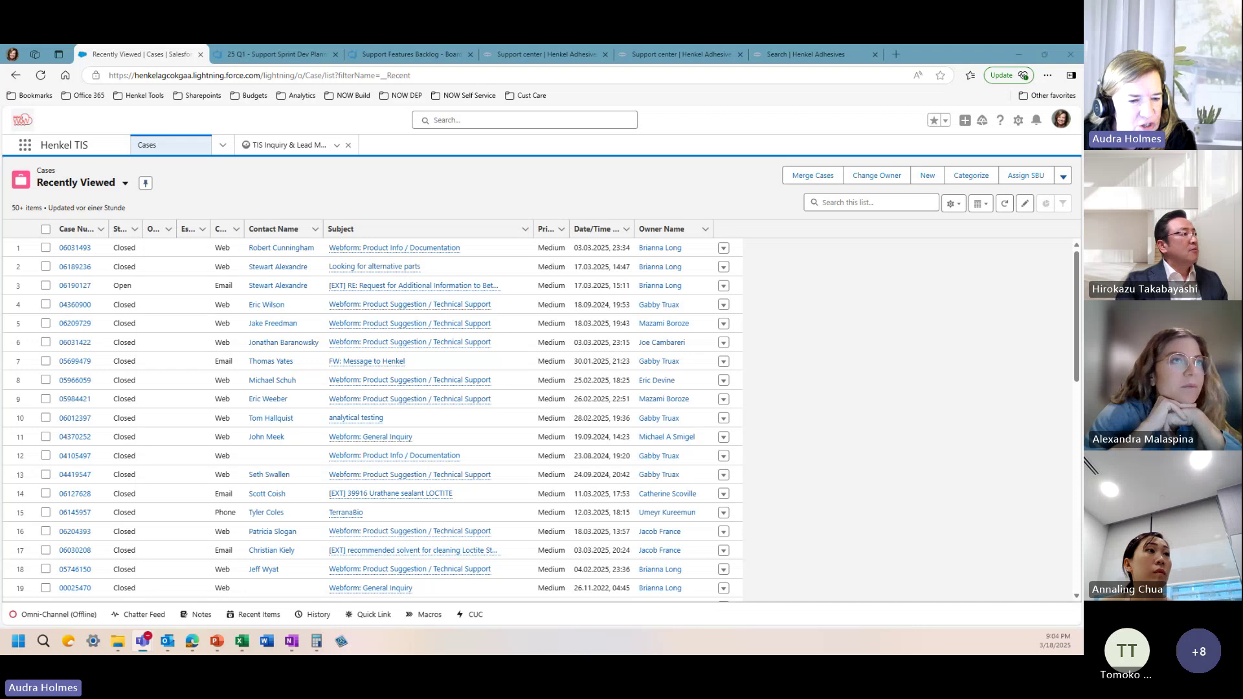
# Step: Switch to Salesforce and drop down the Cases tab's navigation menu of record pages
pyautogui.hotkey('alt', 'Tab')
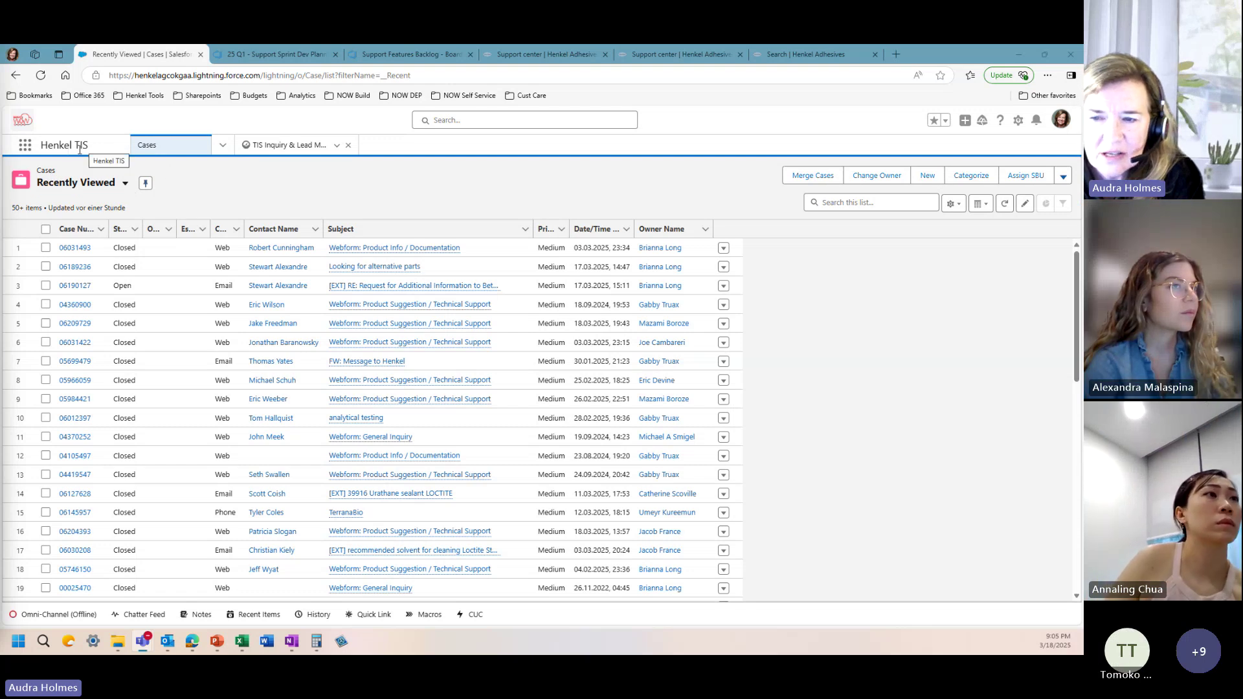
pyautogui.click(224, 147)
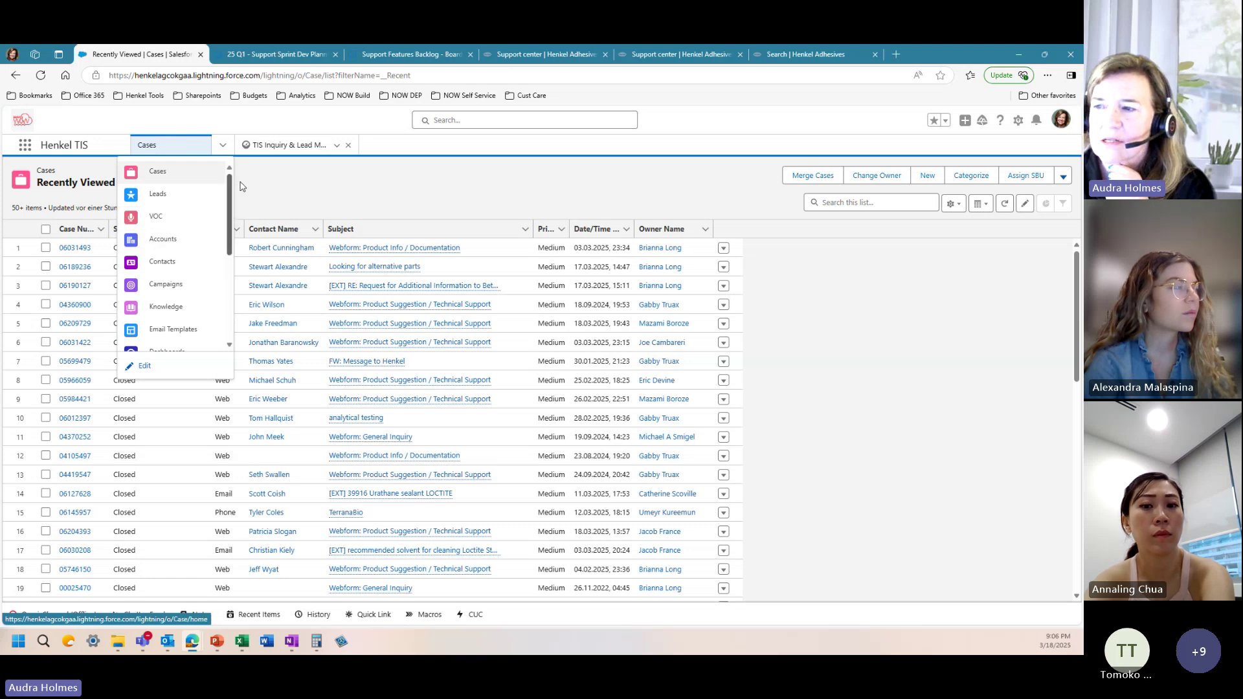
# Step: Reload Cases and change its list view from Recently Viewed to All Cases - TIS L1
pyautogui.click(176, 175)
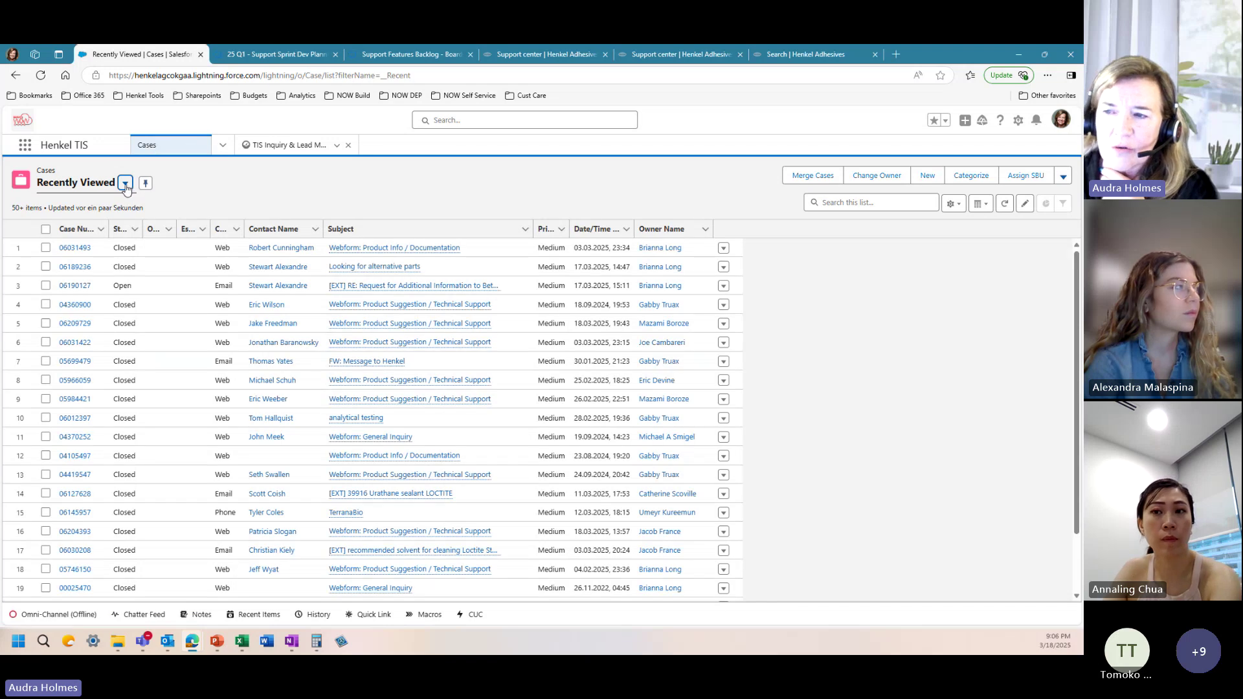
pyautogui.click(125, 185)
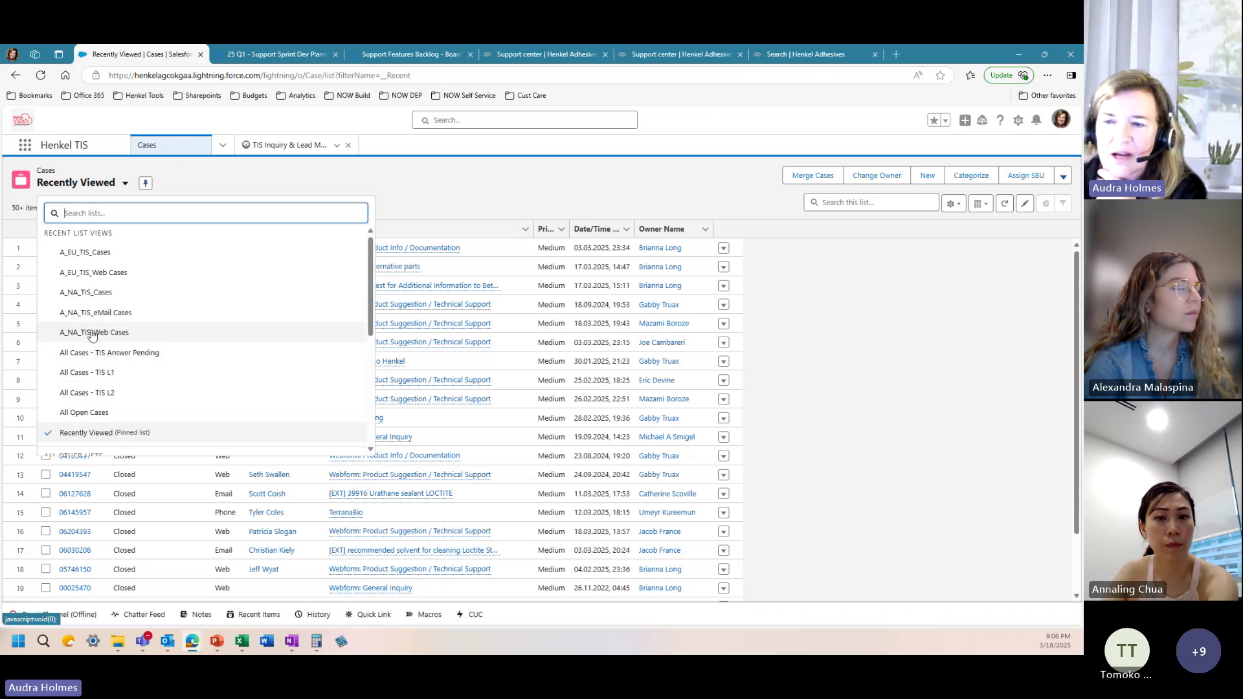
pyautogui.click(96, 373)
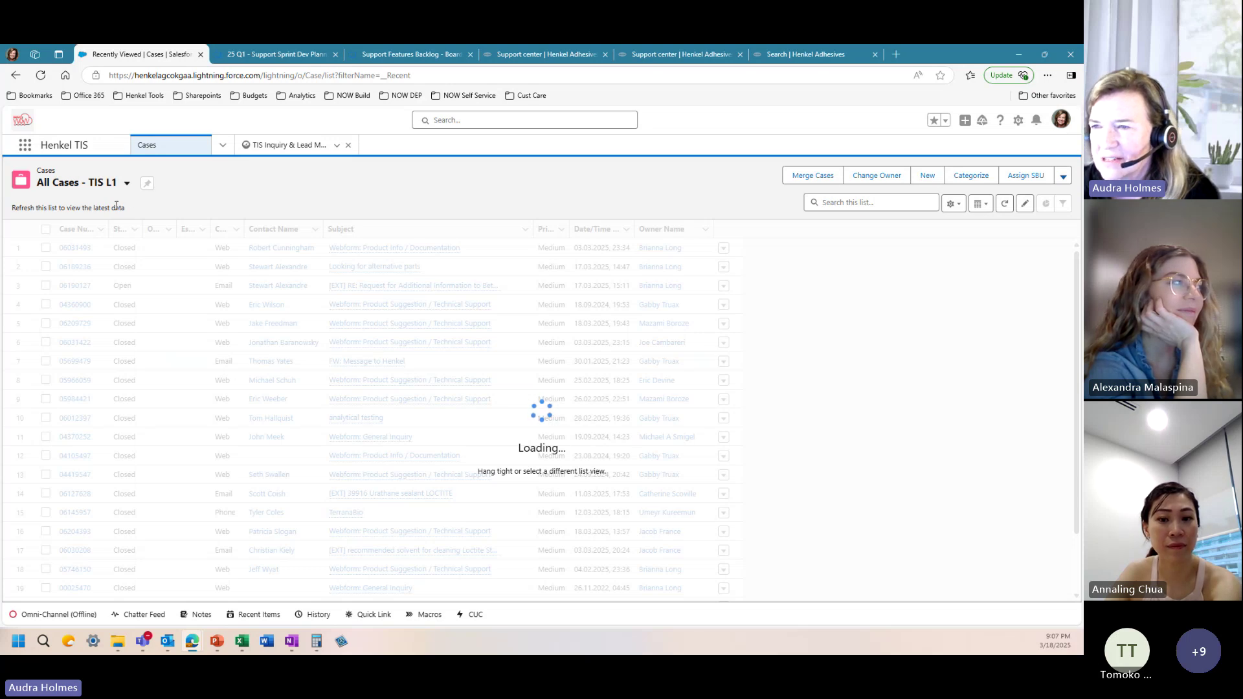
# Step: Pick A_NA_TIS_Web Cases in the list view picker to list web-origin cases
pyautogui.click(127, 183)
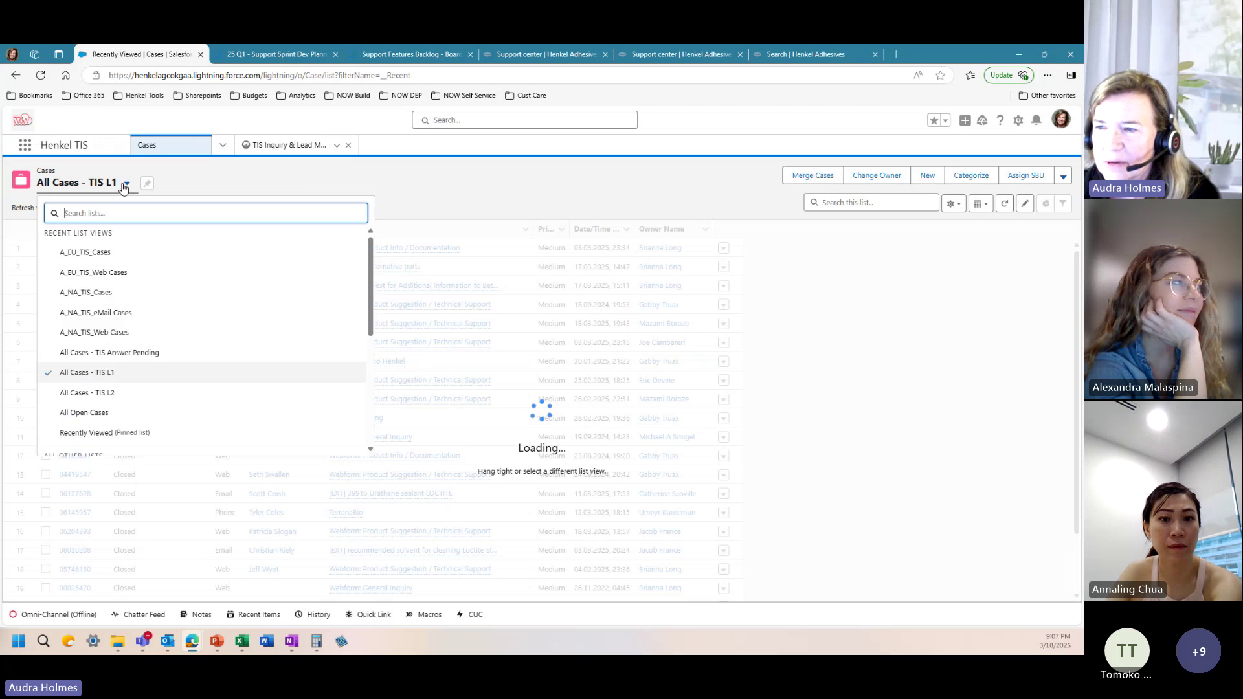
pyautogui.click(101, 333)
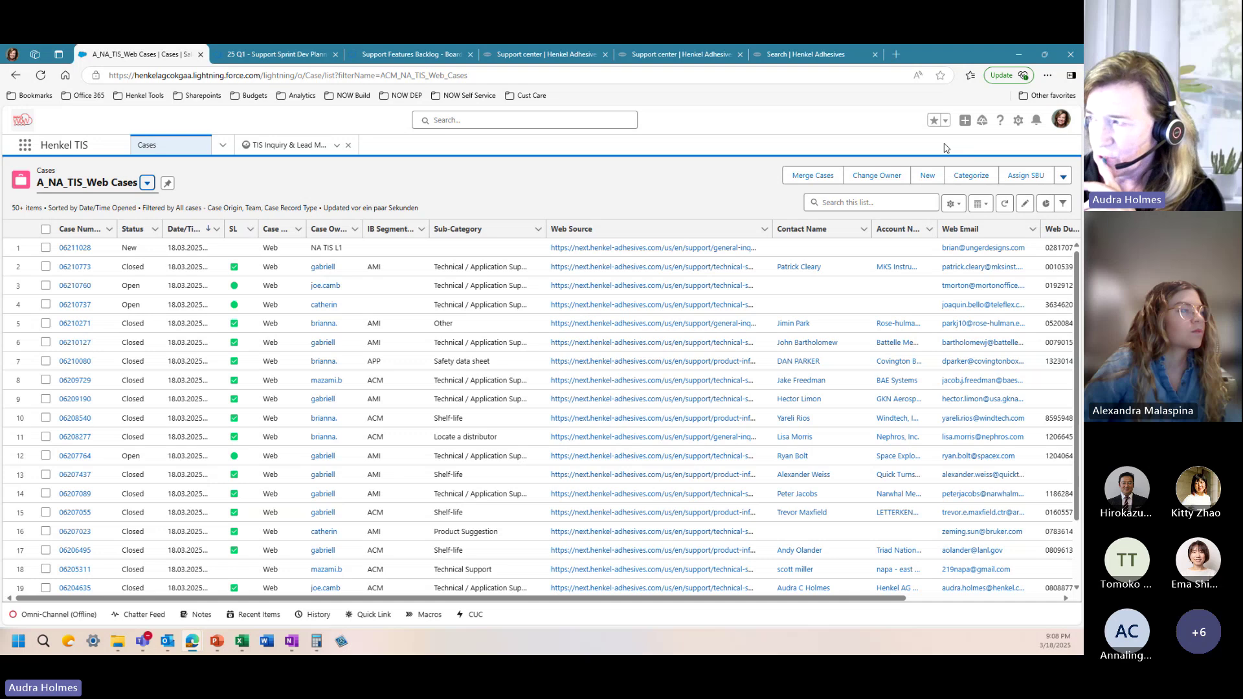
pyautogui.click(946, 120)
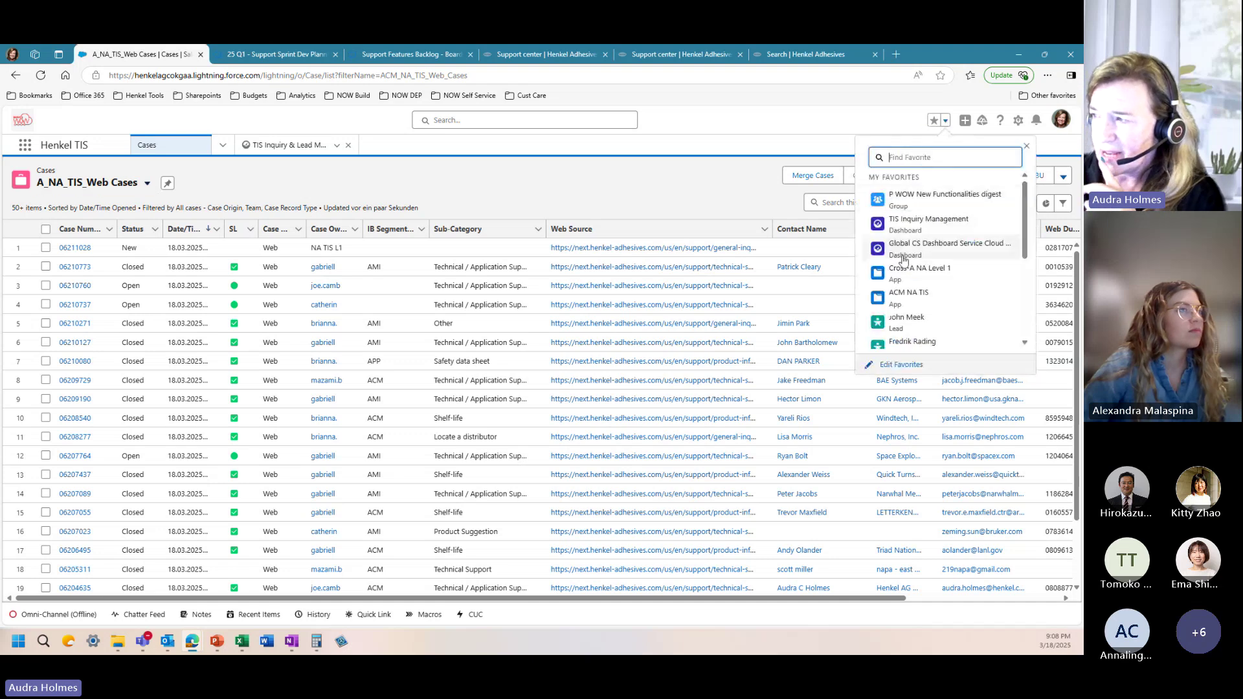
pyautogui.scroll(-2, 904, 262)
pyautogui.scroll(-1, 905, 265)
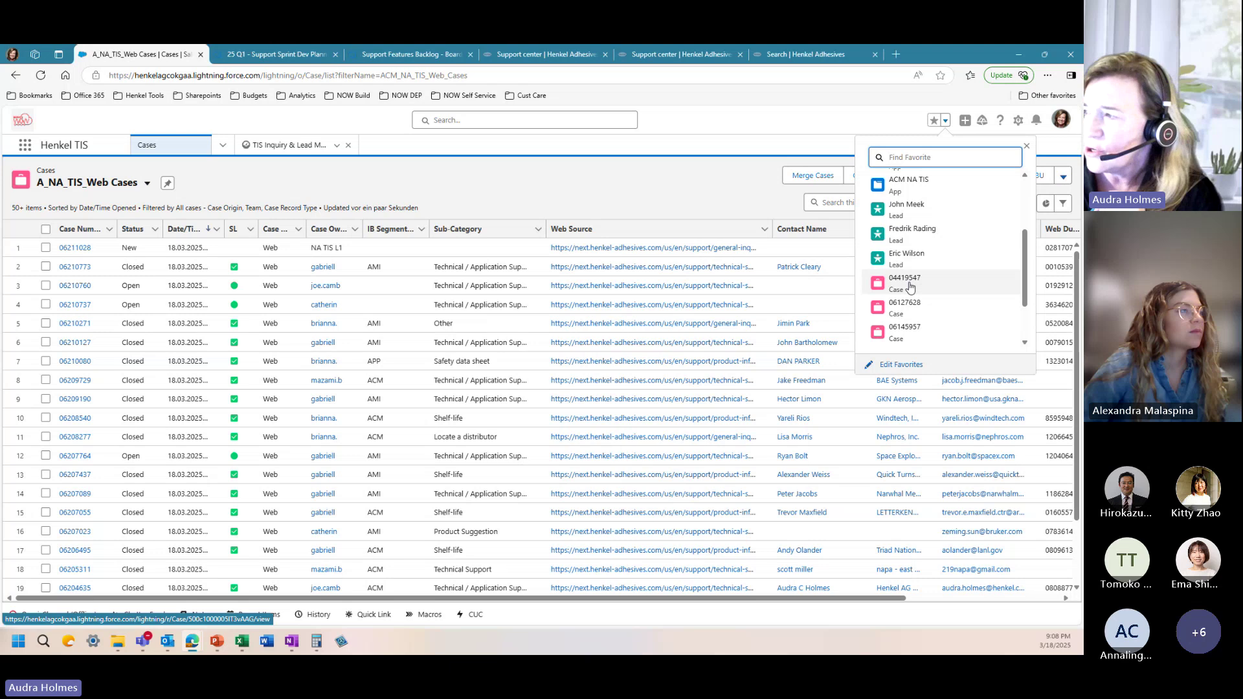
pyautogui.click(906, 281)
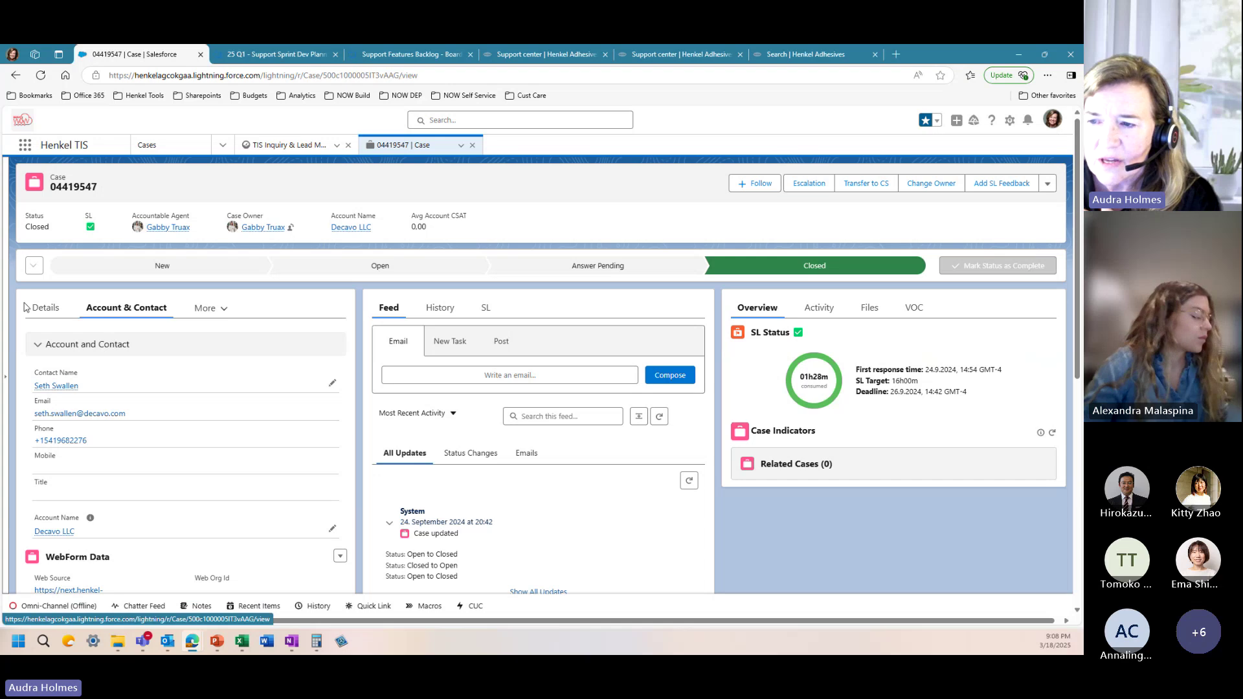
pyautogui.click(49, 309)
pyautogui.scroll(-1, 72, 417)
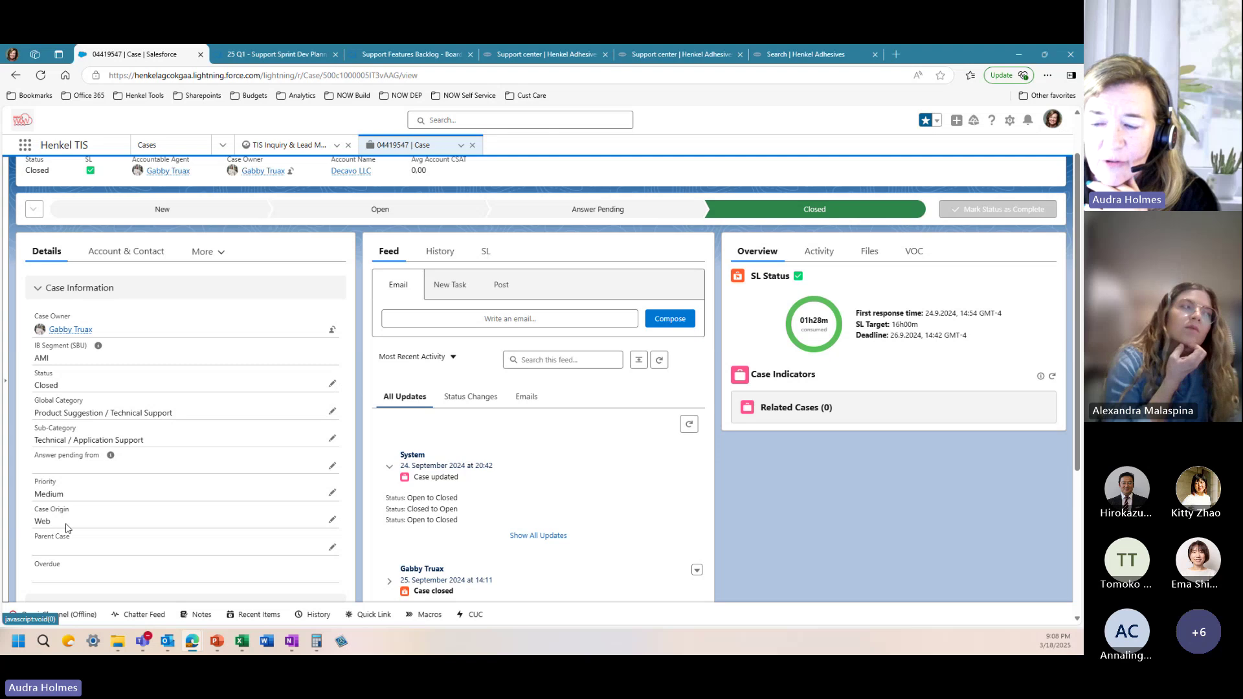
pyautogui.click(129, 252)
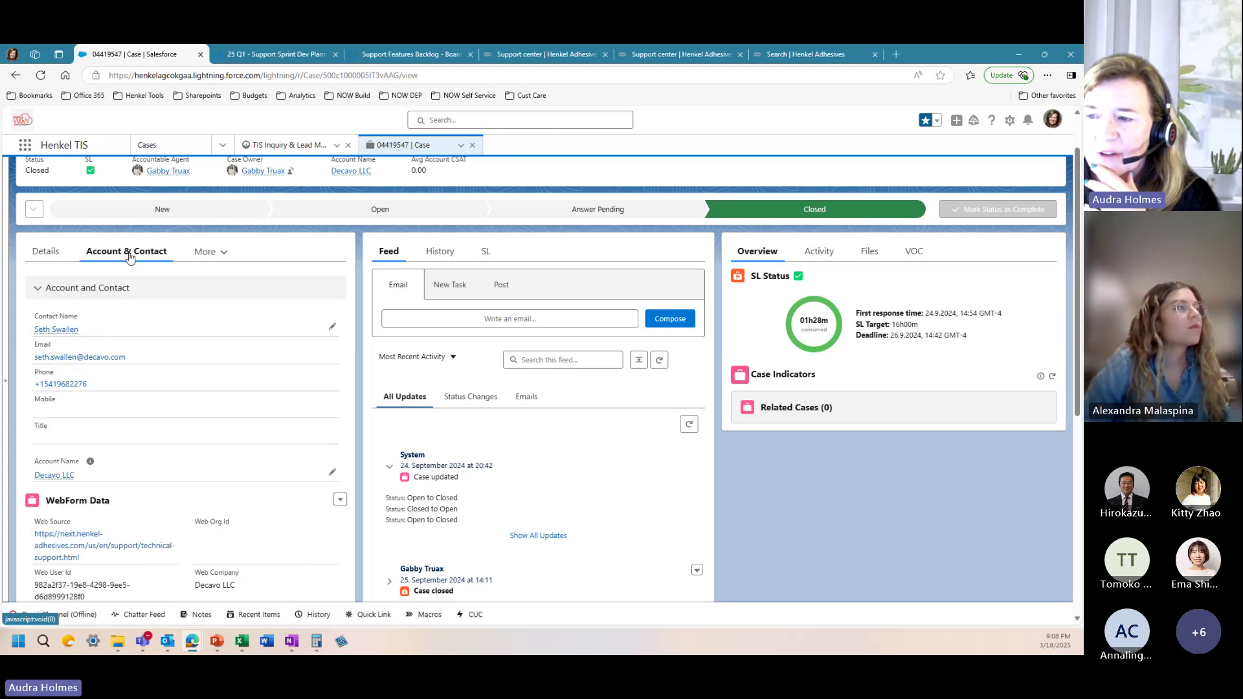
# Step: Scroll the case feed and expand the 20:53 email to read its full body
pyautogui.scroll(-3, 125, 383)
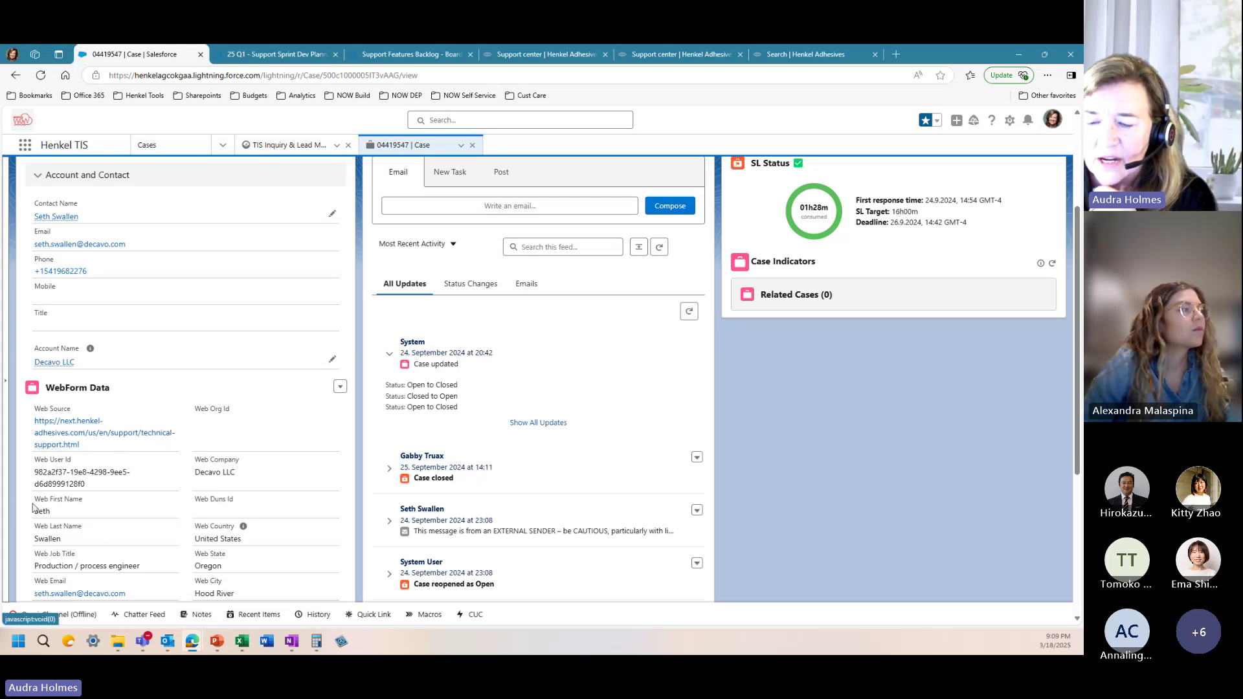
pyautogui.scroll(-3, 97, 542)
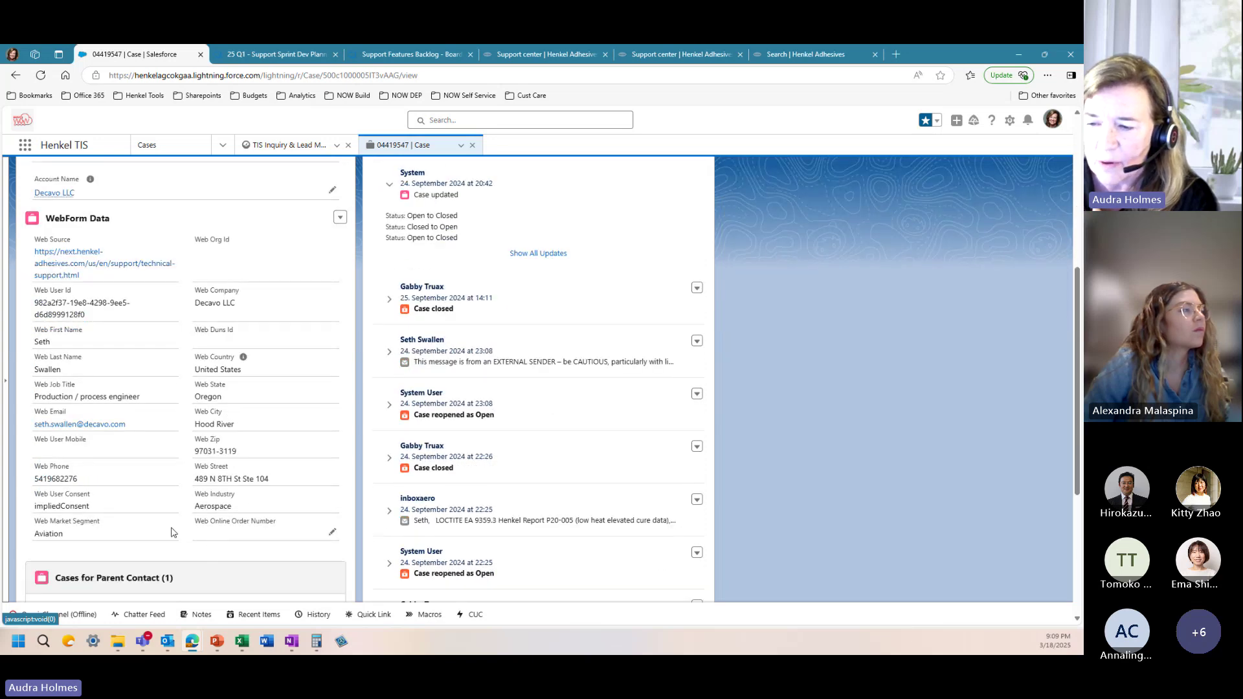
pyautogui.scroll(5, 251, 425)
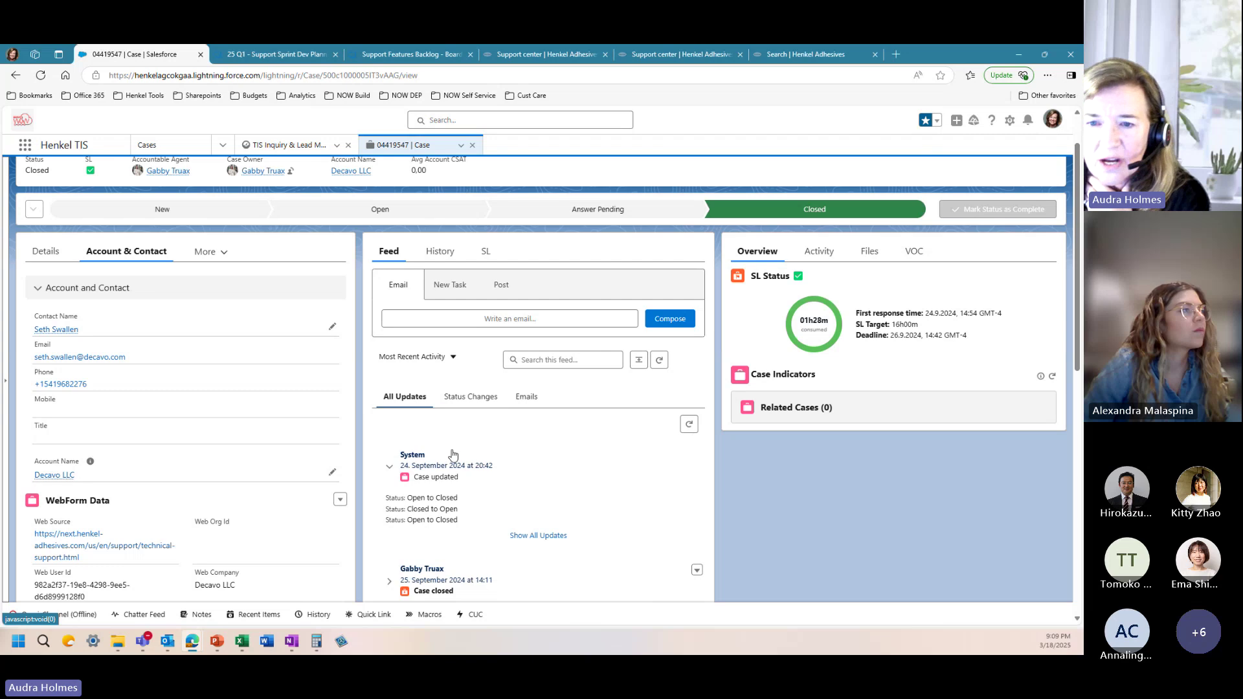
pyautogui.scroll(-1, 497, 454)
pyautogui.scroll(-10, 496, 454)
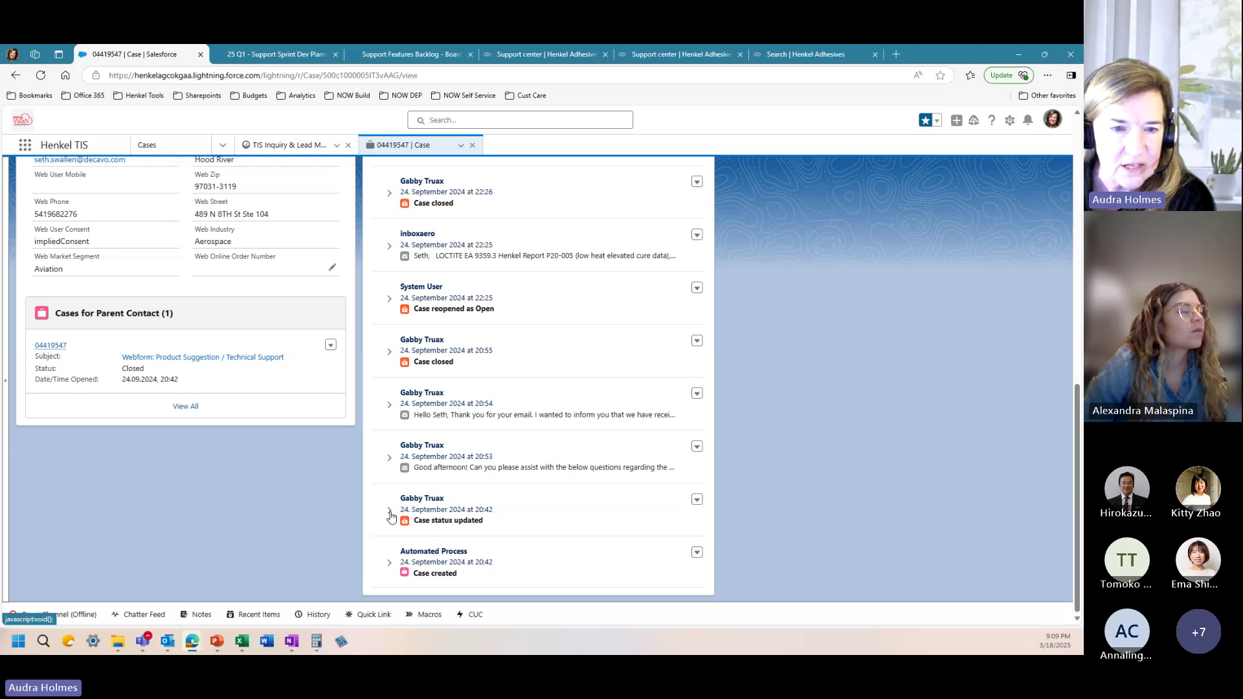
pyautogui.click(390, 459)
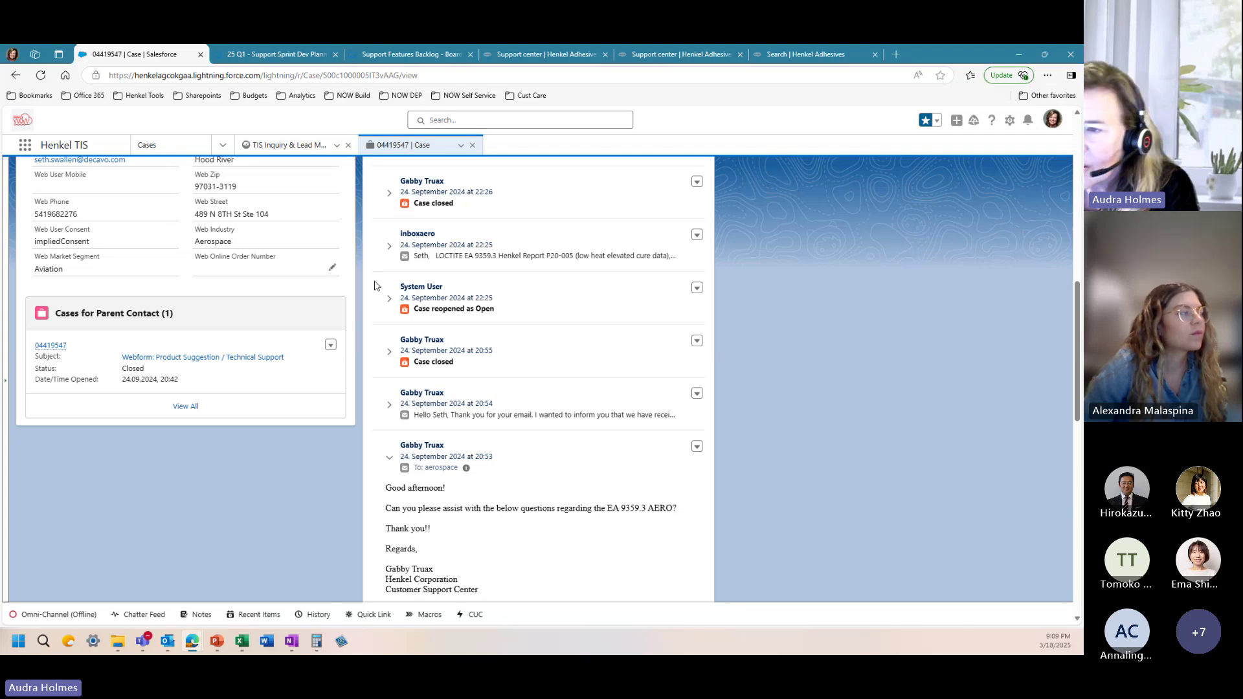
pyautogui.scroll(10, 135, 248)
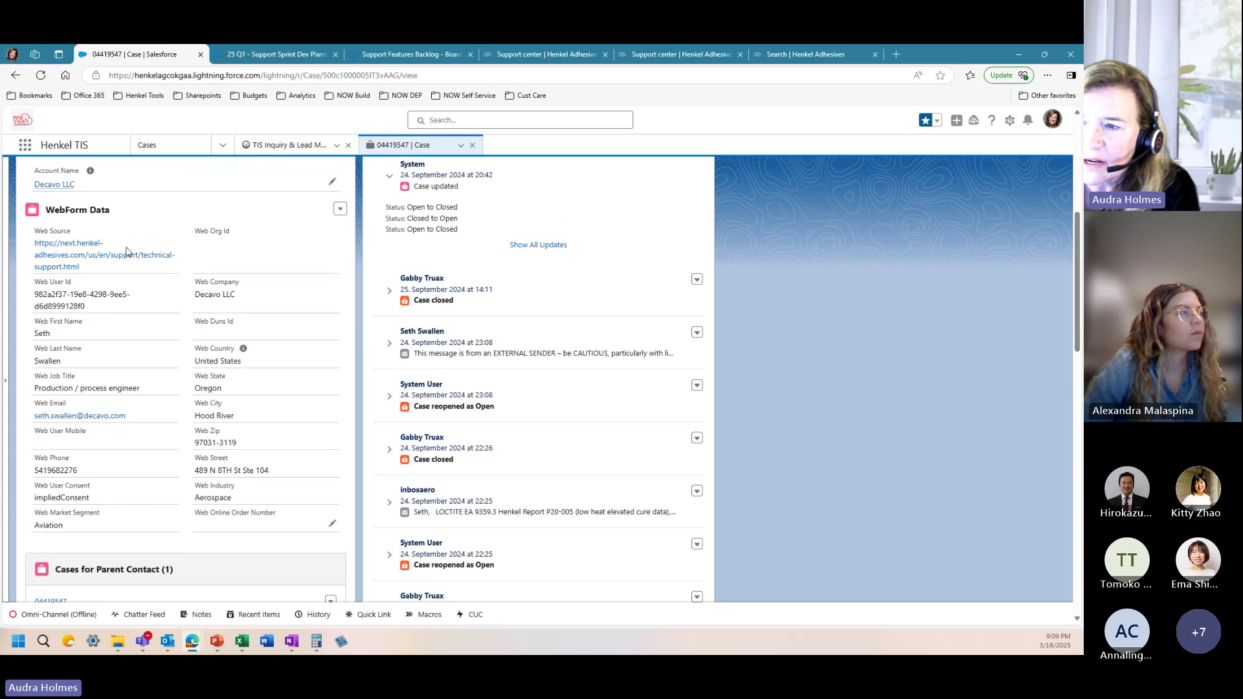
pyautogui.scroll(2, 114, 292)
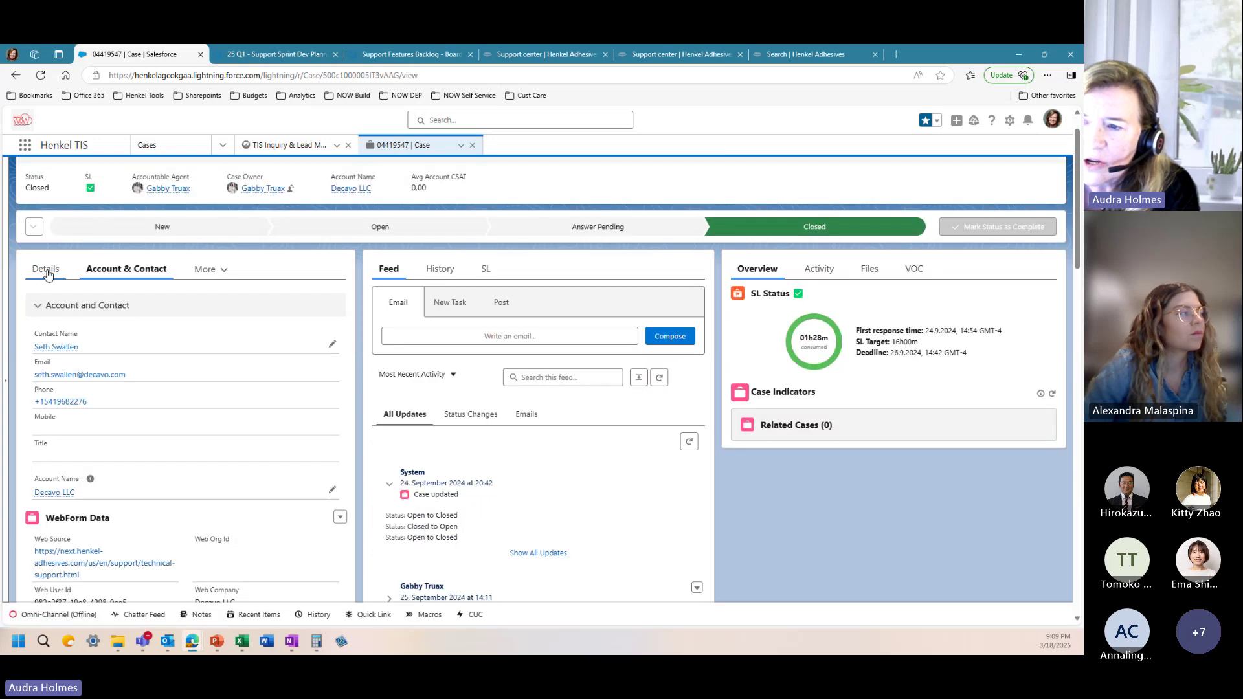
# Step: Show the case description in Details and expand the 20:54 reply email in the feed
pyautogui.click(47, 270)
pyautogui.scroll(-4, 146, 486)
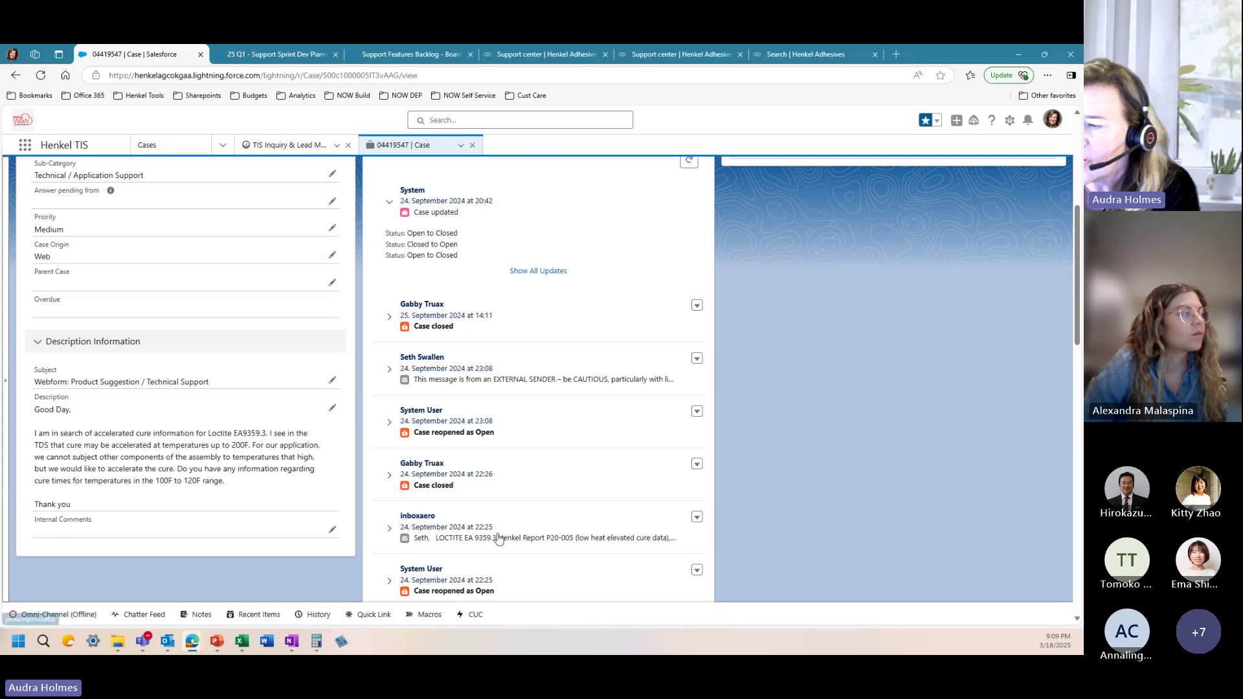
pyautogui.scroll(-2, 492, 537)
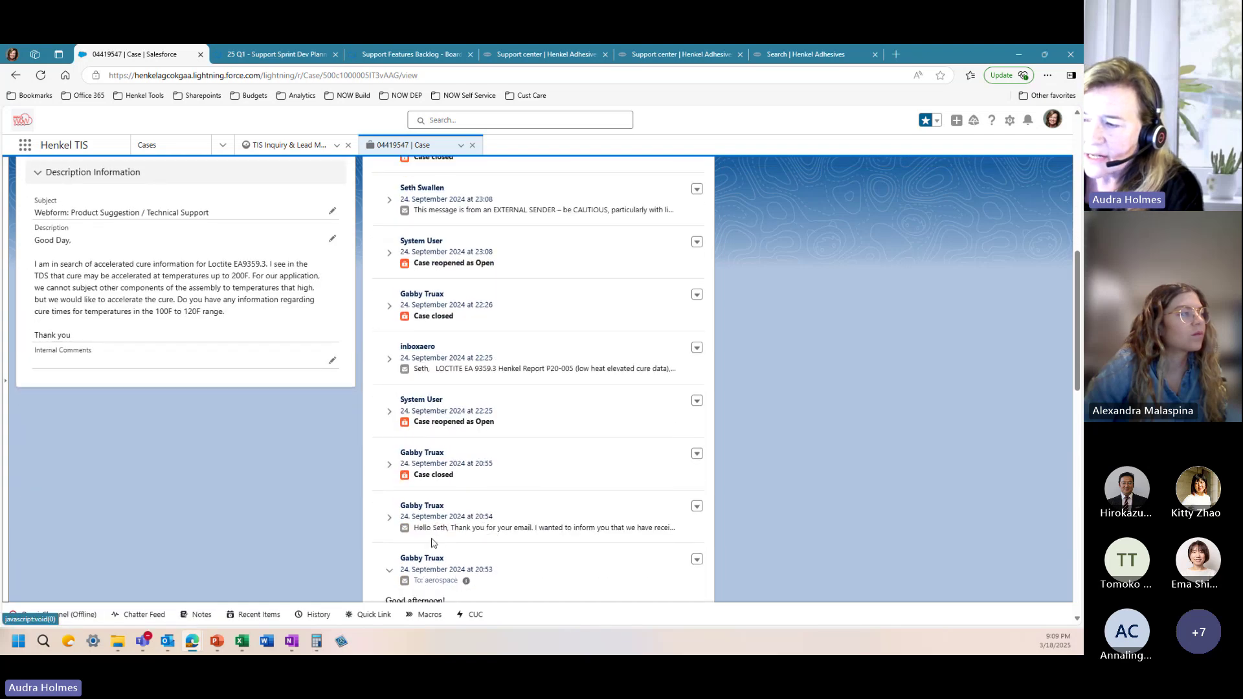
pyautogui.scroll(-3, 453, 492)
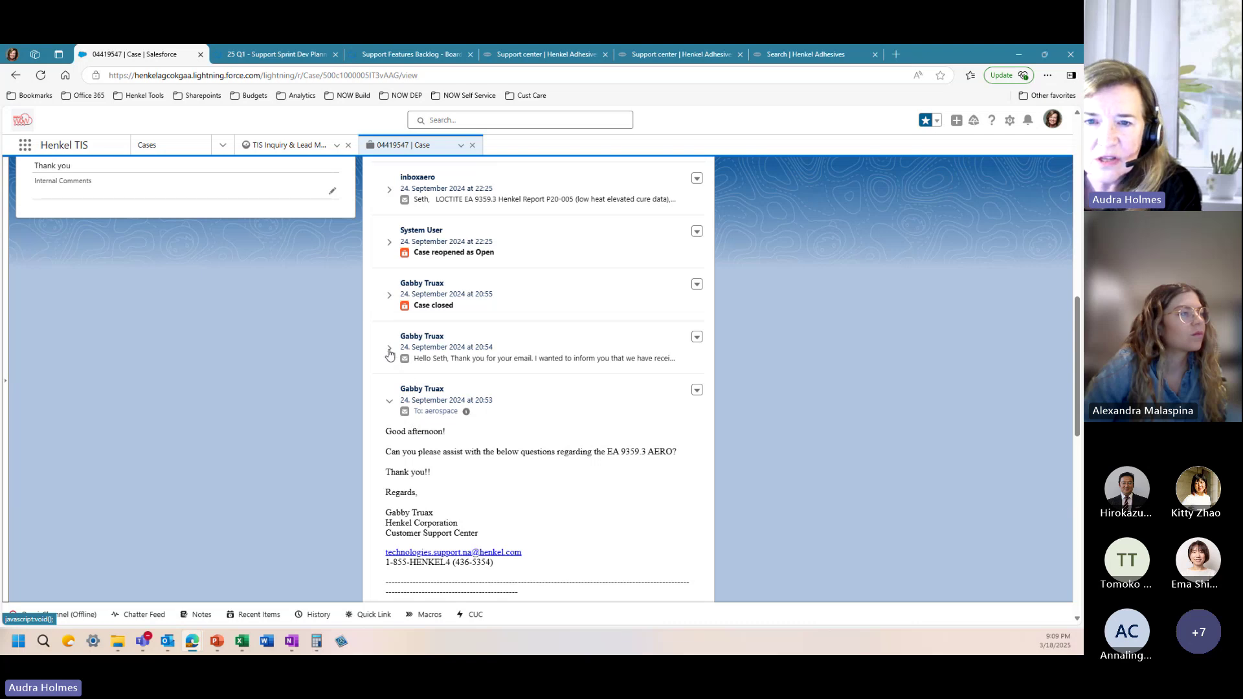
pyautogui.click(389, 352)
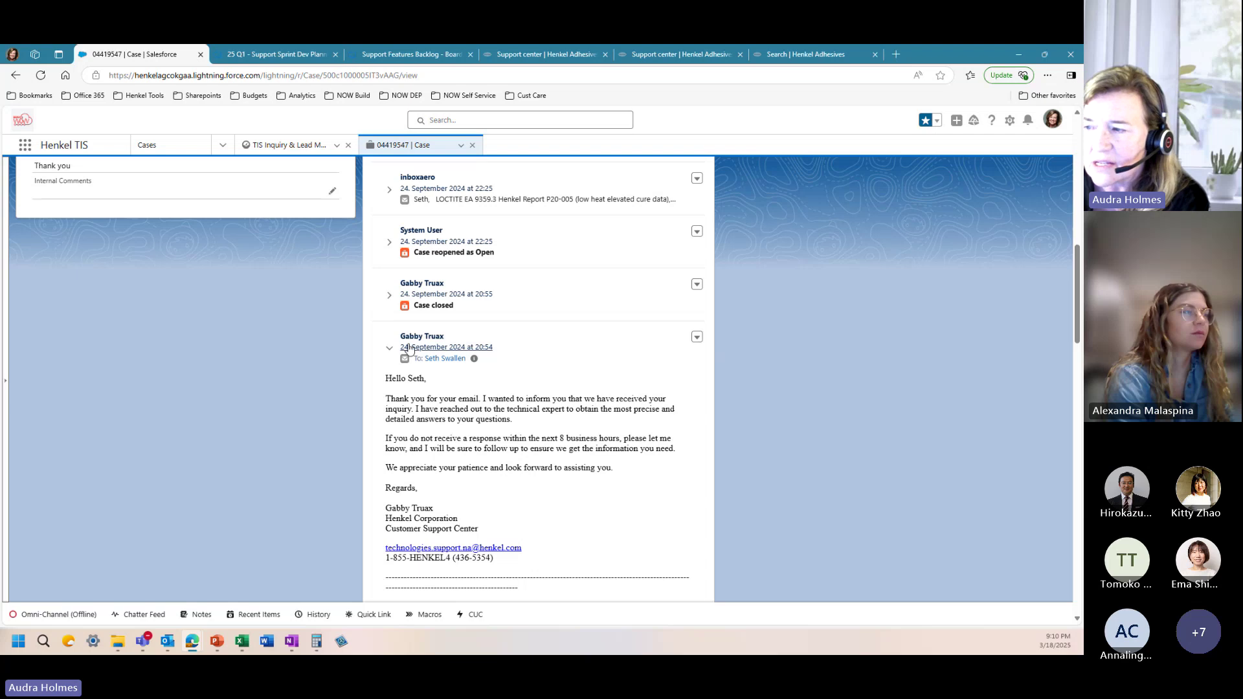
# Step: Expand the 22:25 cure data email and the customer's 23:08 thank-you reply
pyautogui.scroll(1, 419, 345)
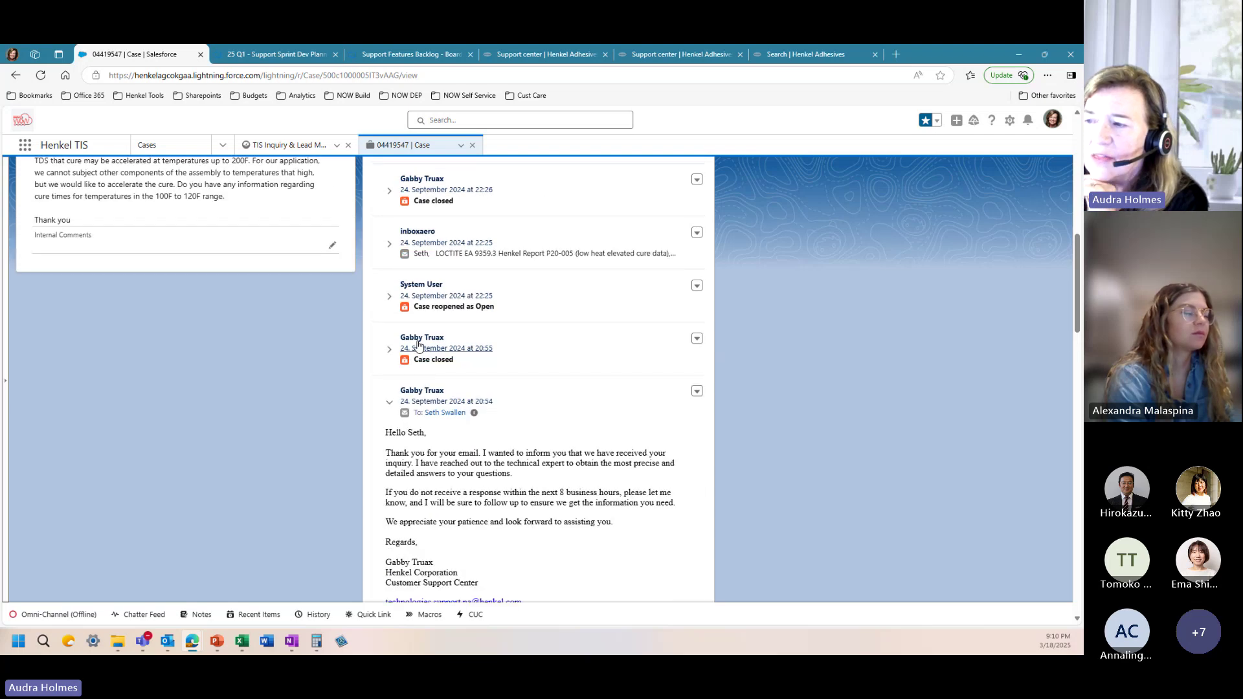
pyautogui.click(389, 246)
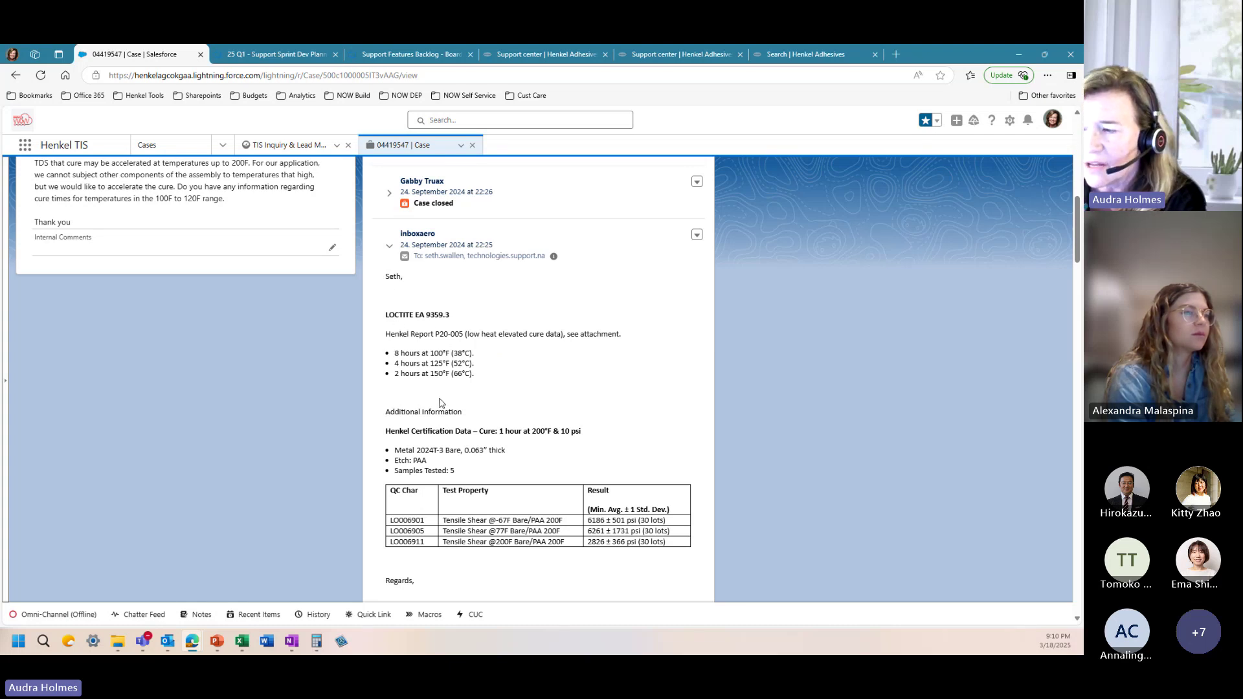
pyautogui.scroll(4, 435, 470)
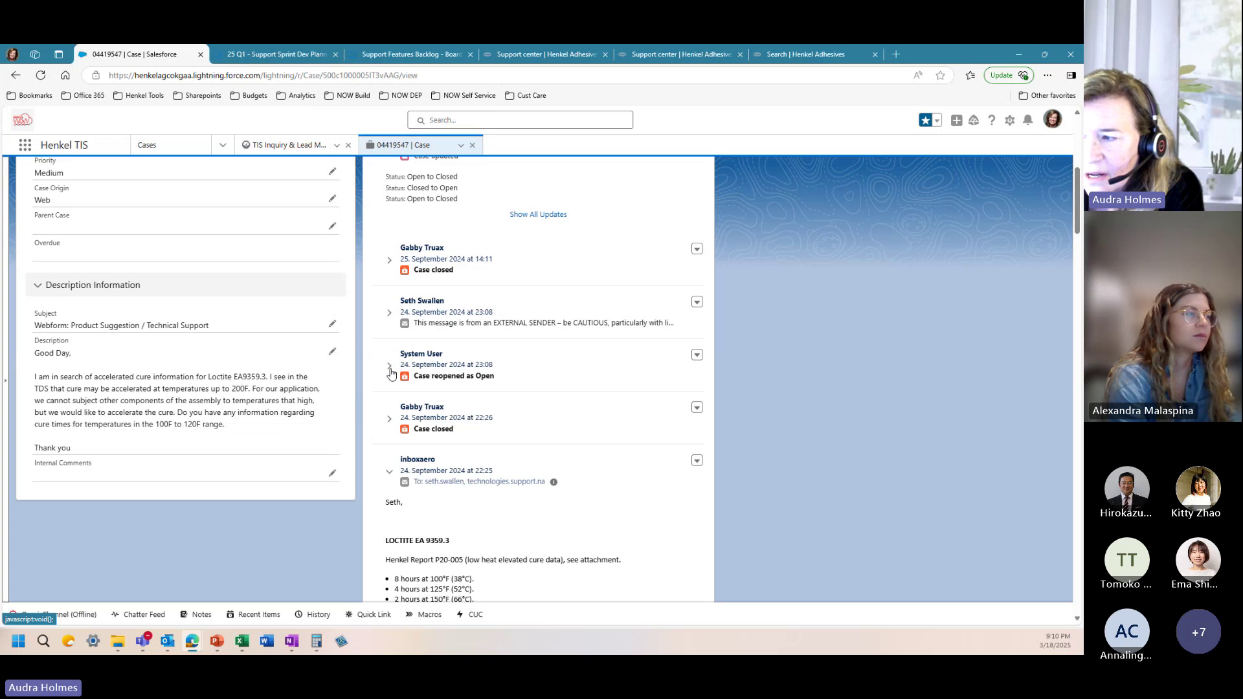
pyautogui.click(389, 312)
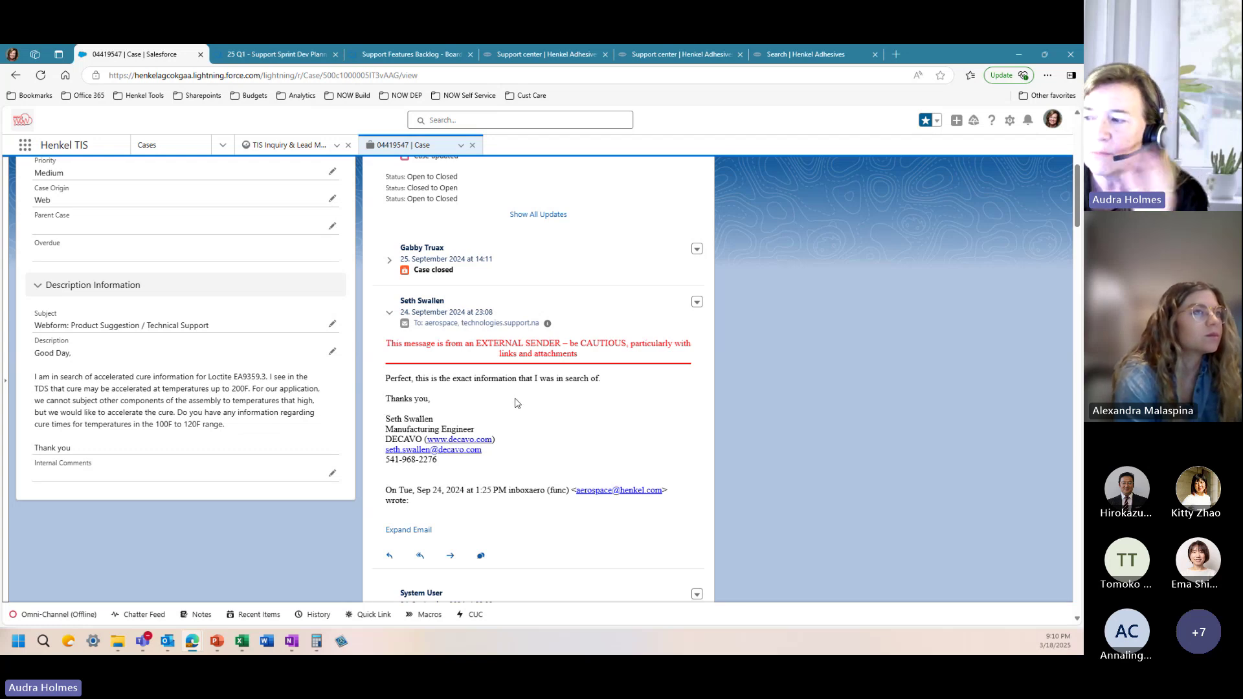
pyautogui.scroll(3, 505, 397)
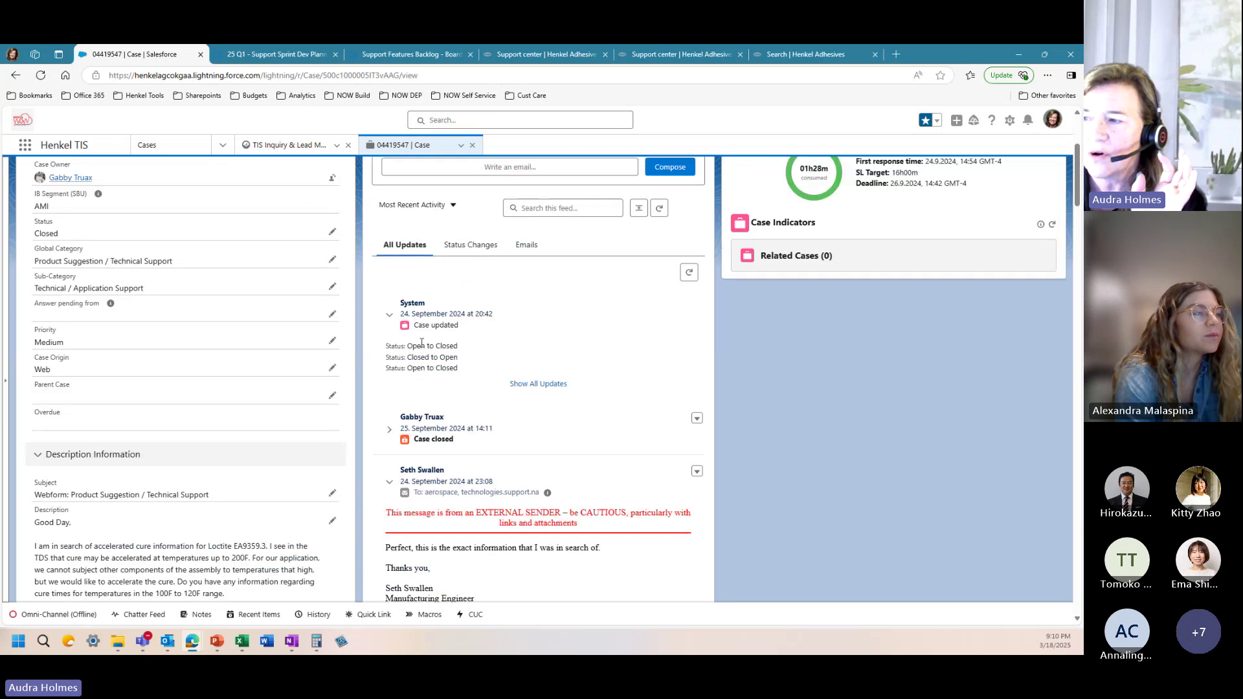
pyautogui.scroll(3, 430, 378)
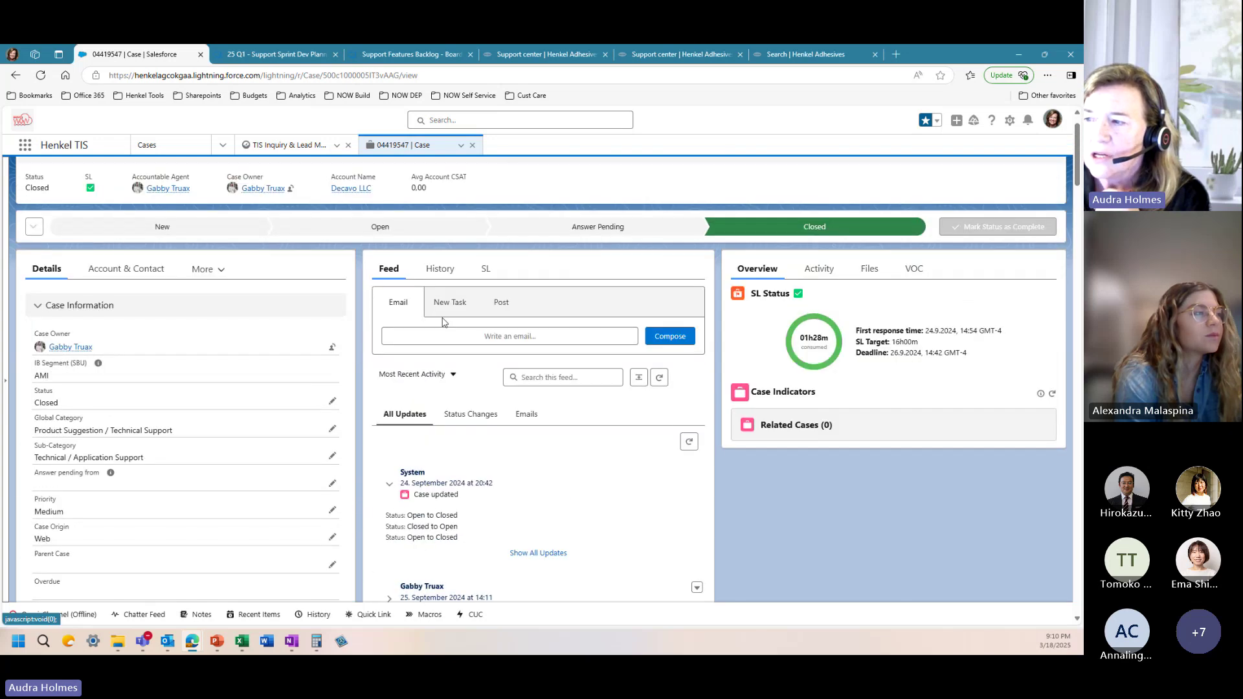
pyautogui.click(439, 278)
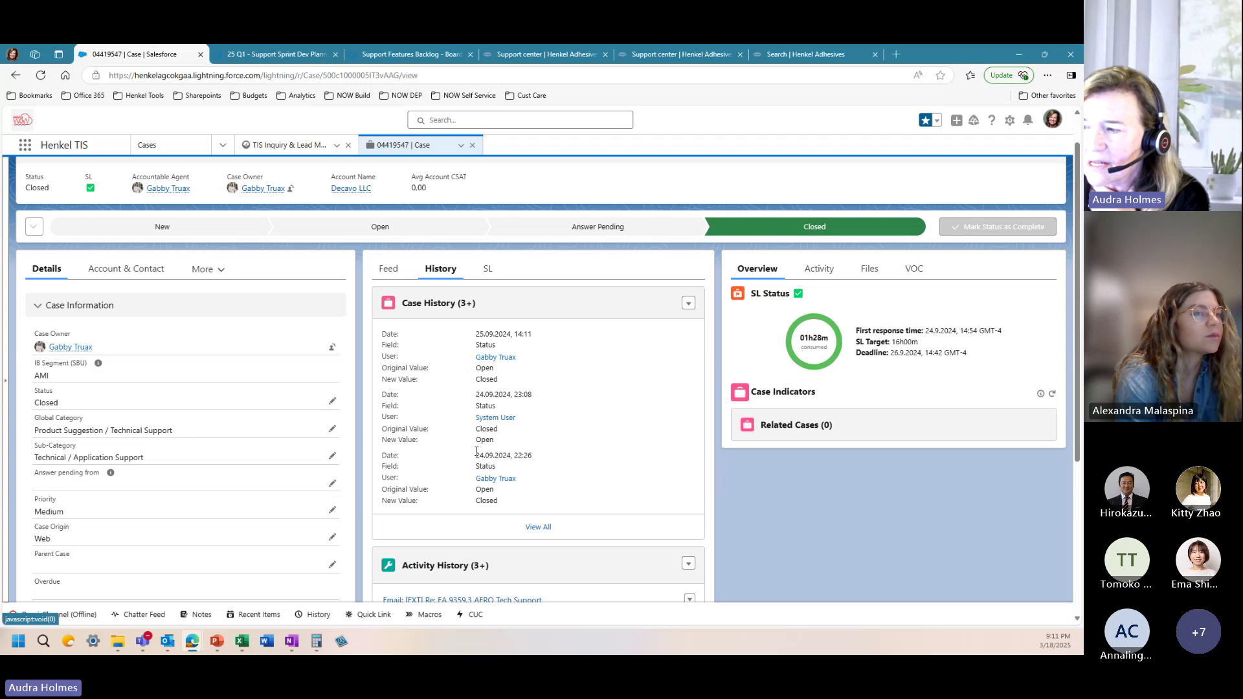
pyautogui.scroll(-1, 476, 451)
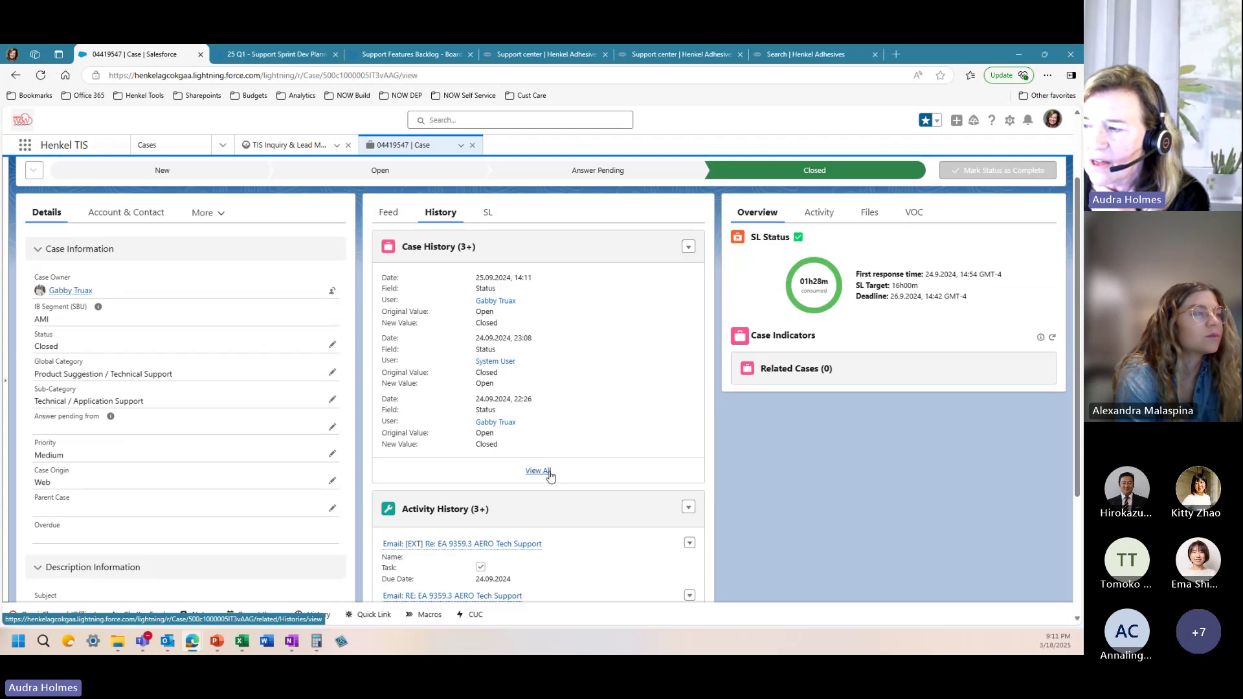
pyautogui.click(537, 471)
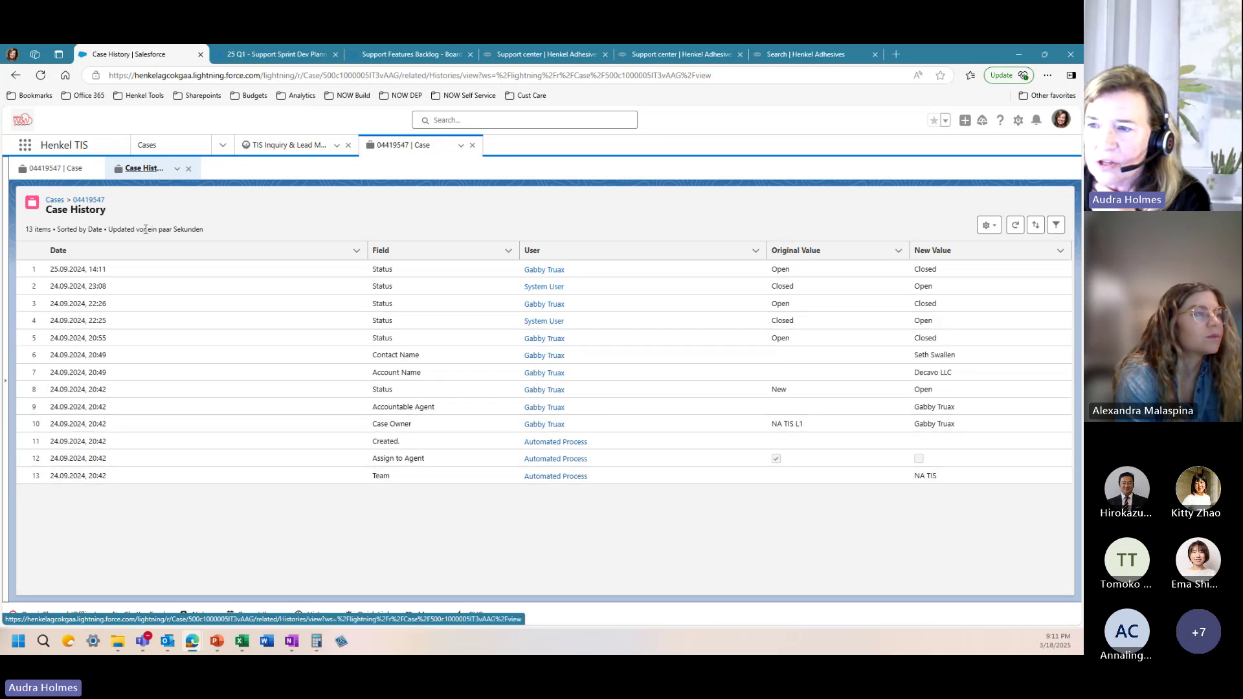
pyautogui.click(62, 172)
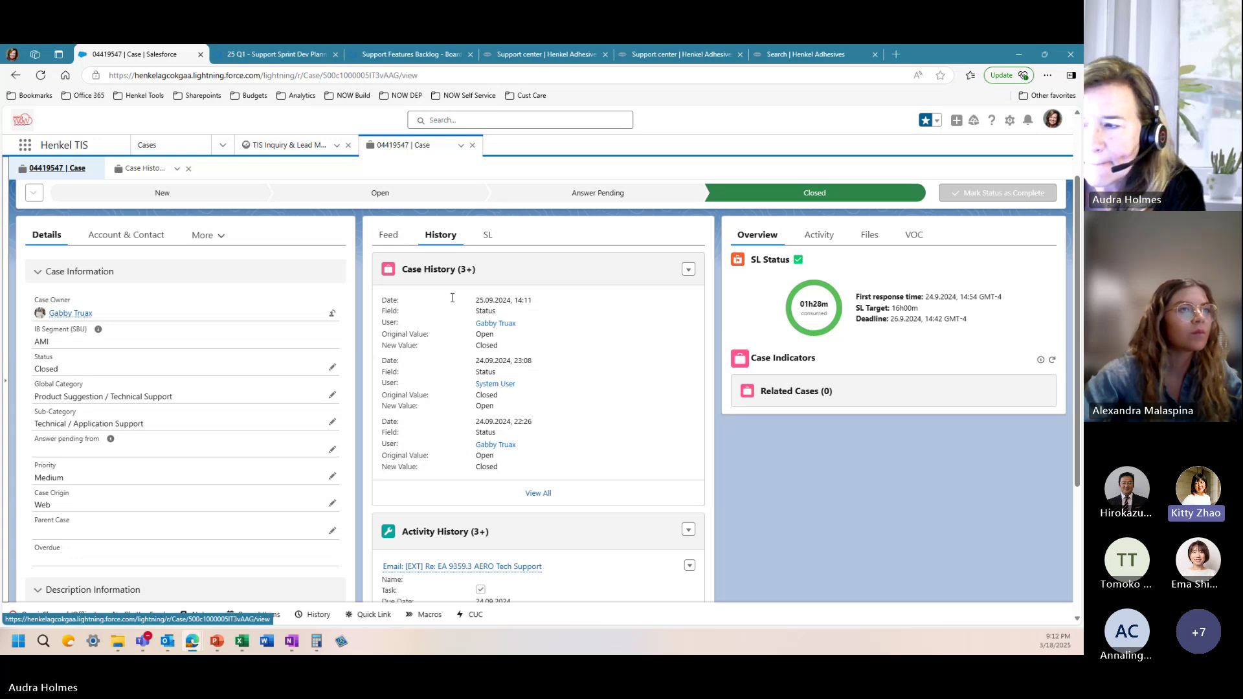
pyautogui.click(390, 237)
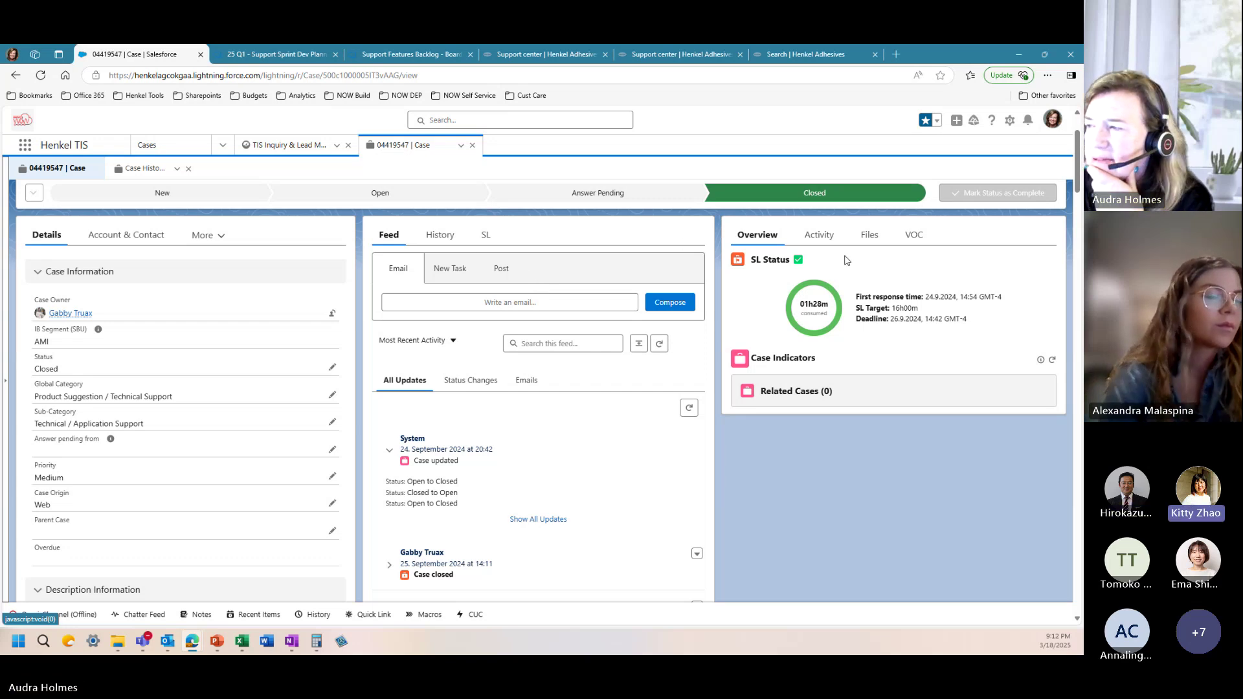
pyautogui.scroll(2, 712, 269)
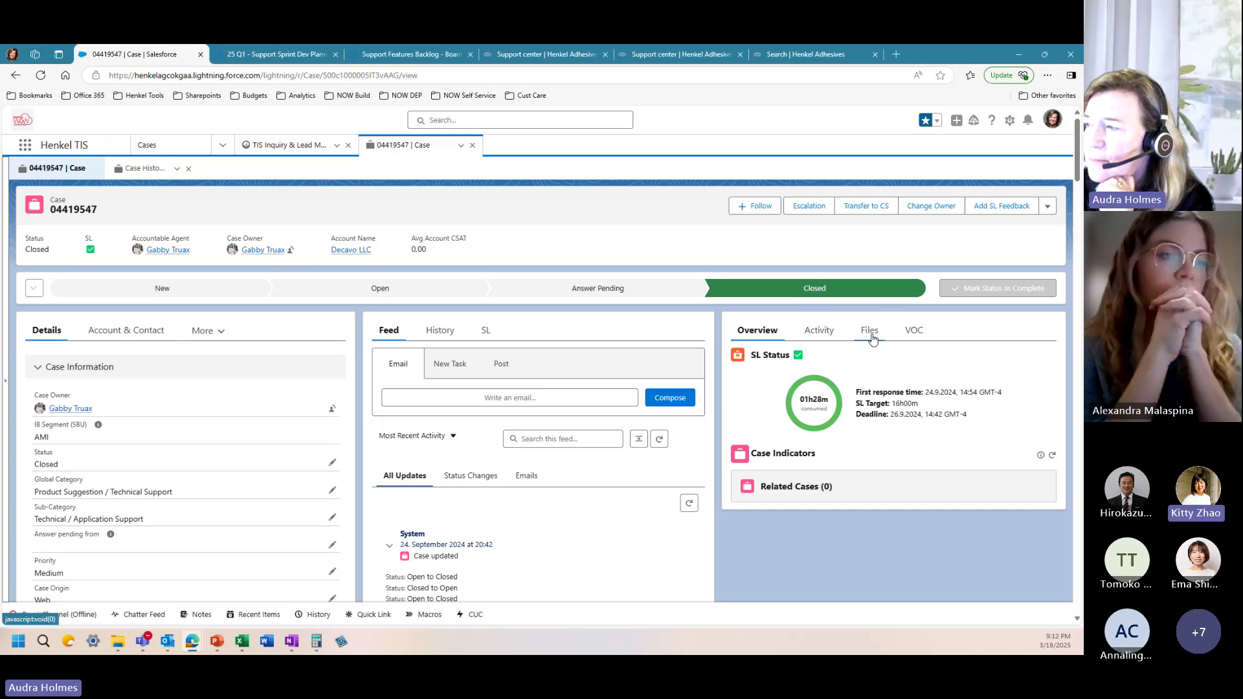
pyautogui.click(824, 337)
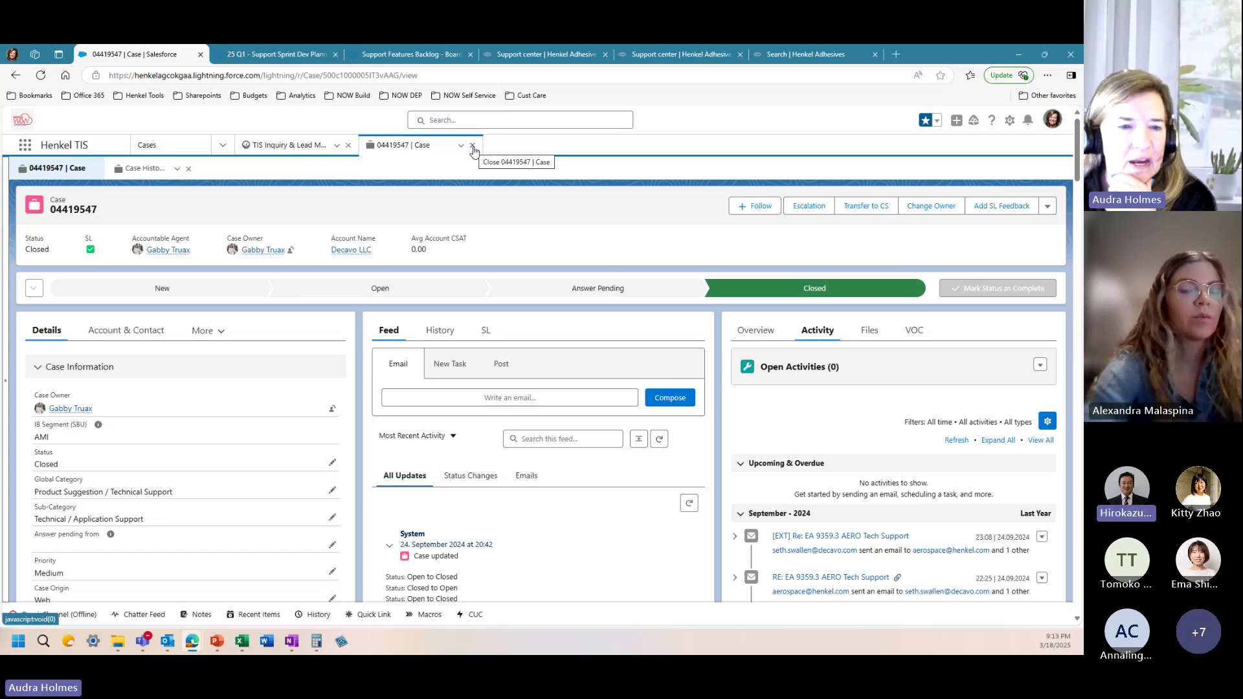
pyautogui.click(474, 148)
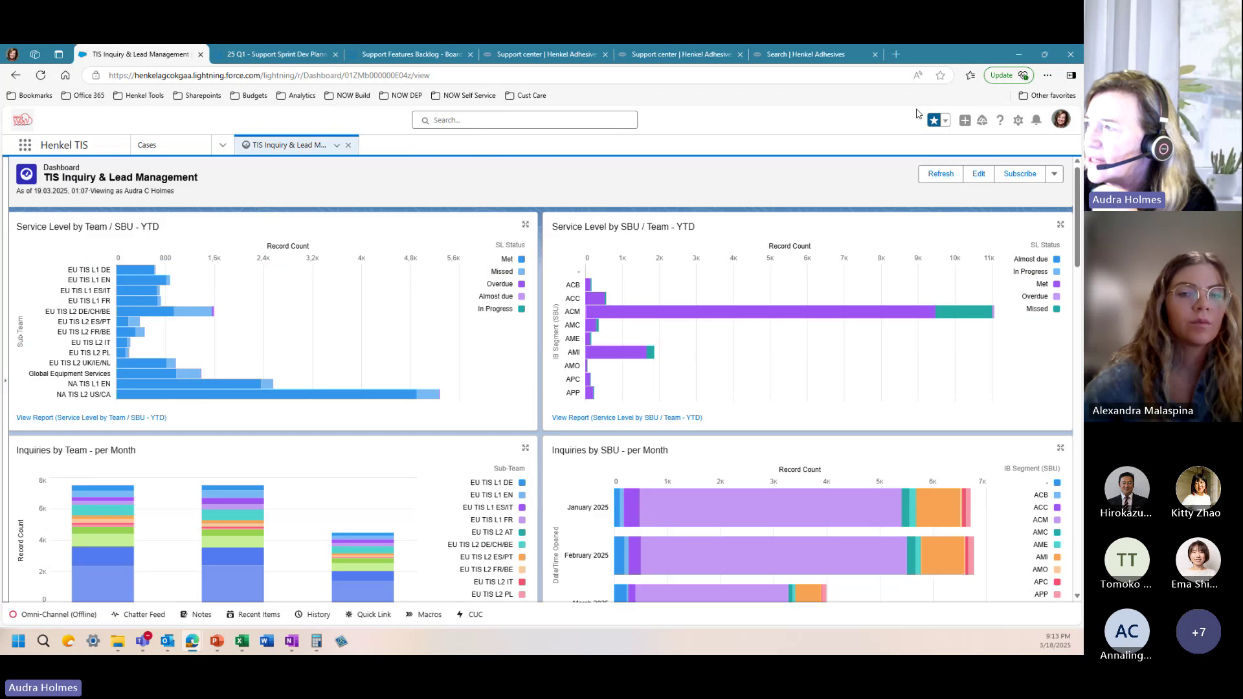
pyautogui.click(946, 122)
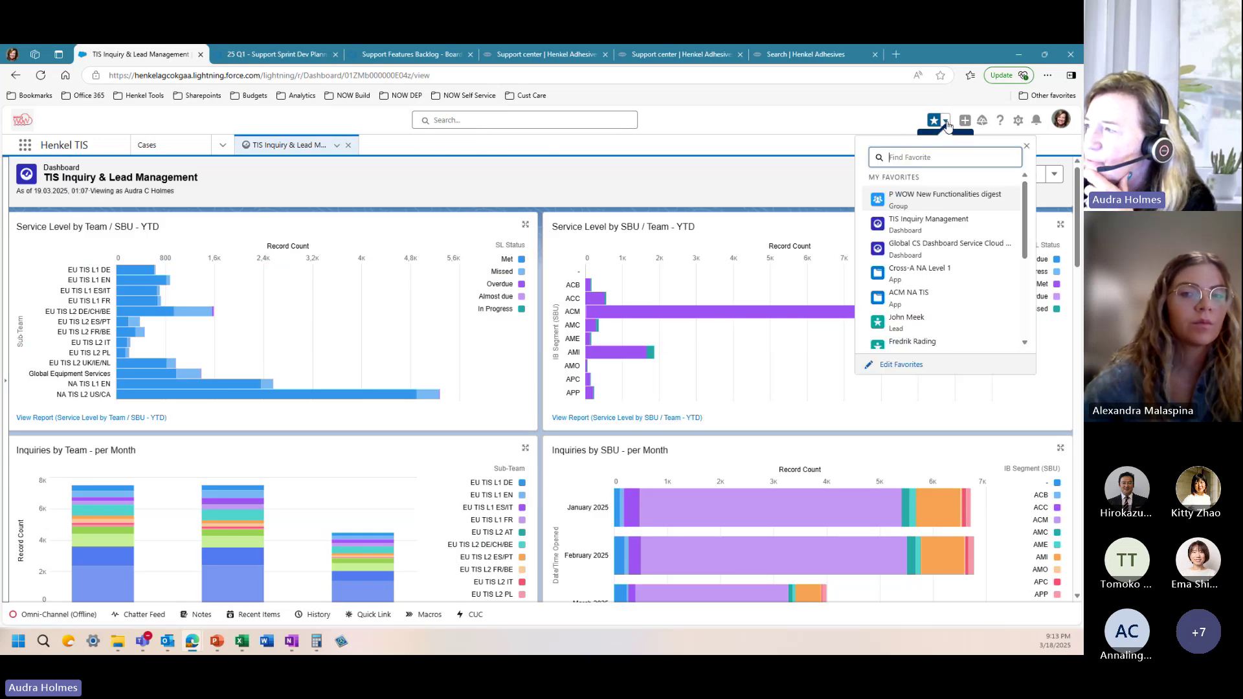
pyautogui.scroll(-3, 938, 299)
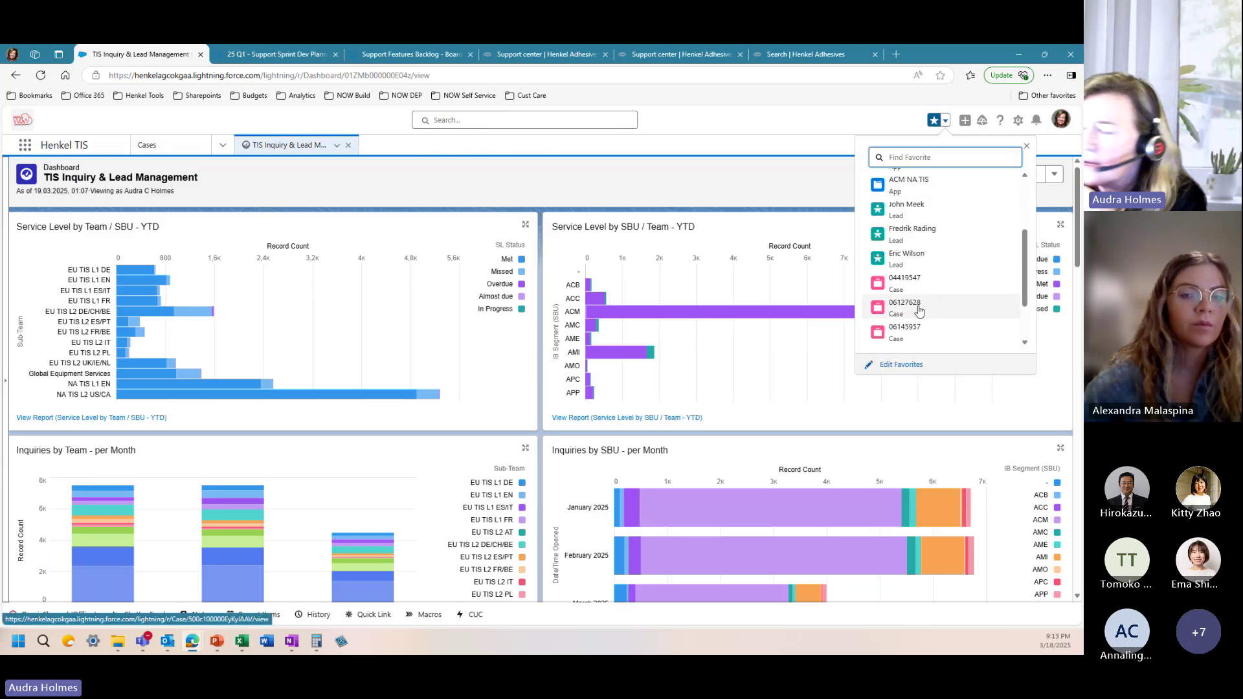
pyautogui.click(918, 308)
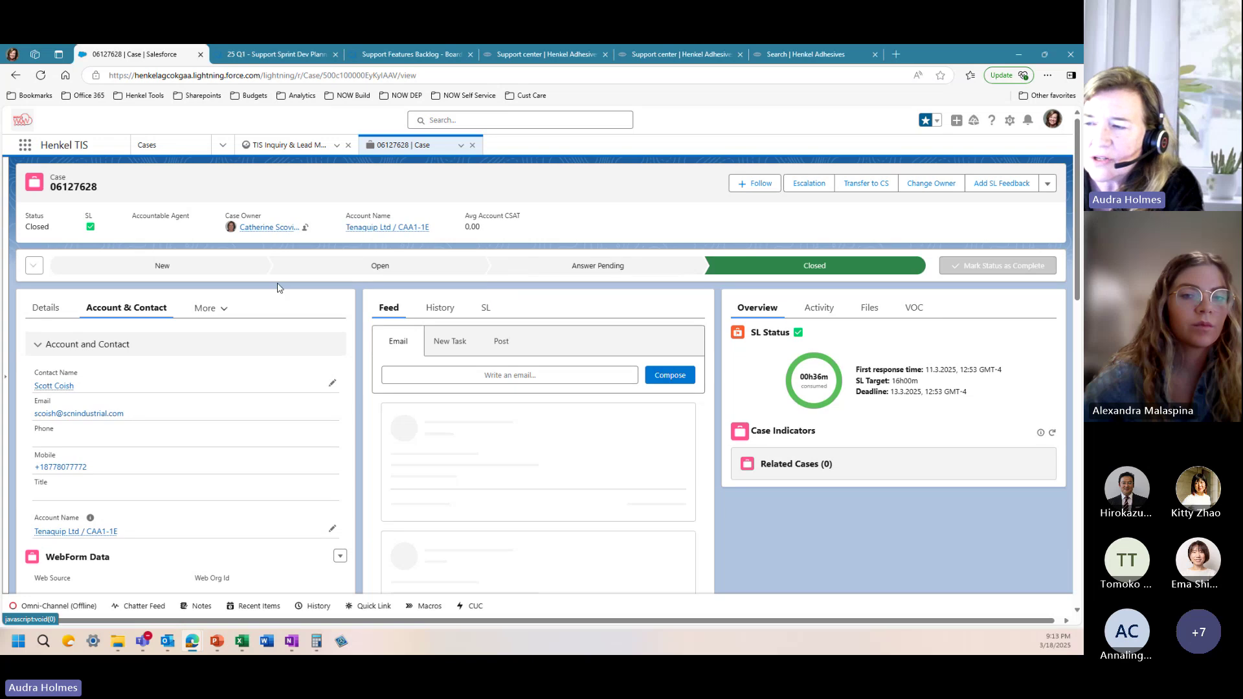
pyautogui.click(46, 308)
pyautogui.scroll(-3, 61, 426)
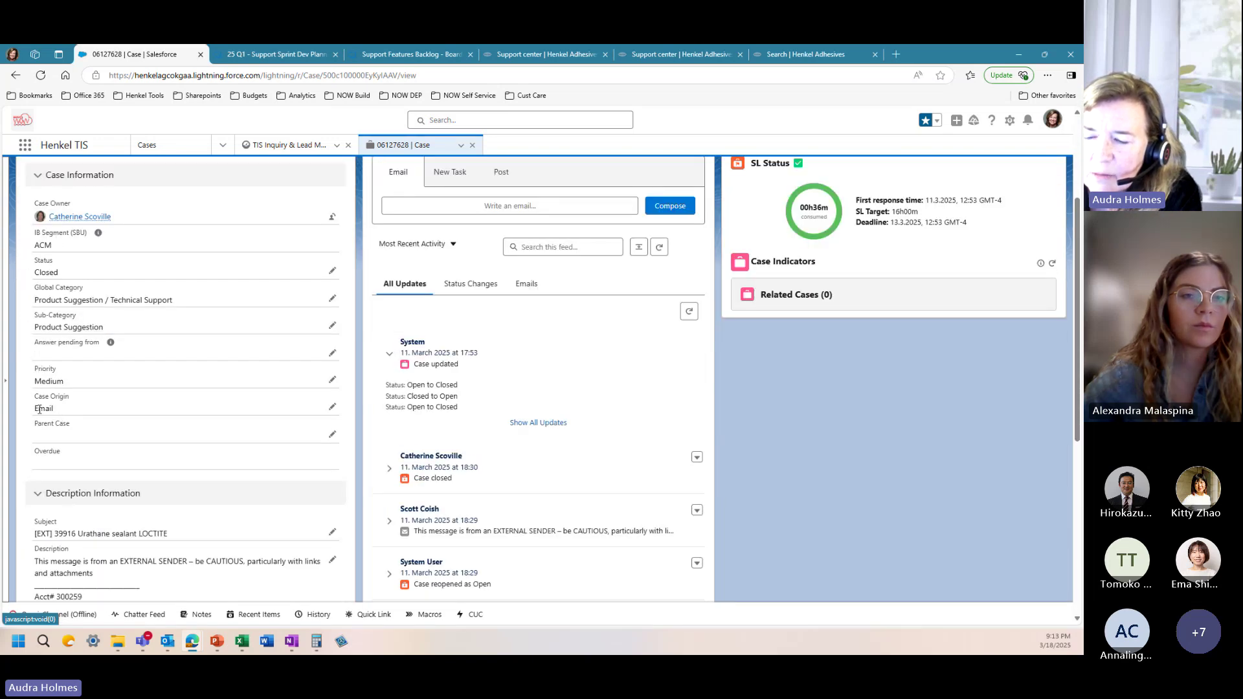
pyautogui.scroll(-4, 42, 414)
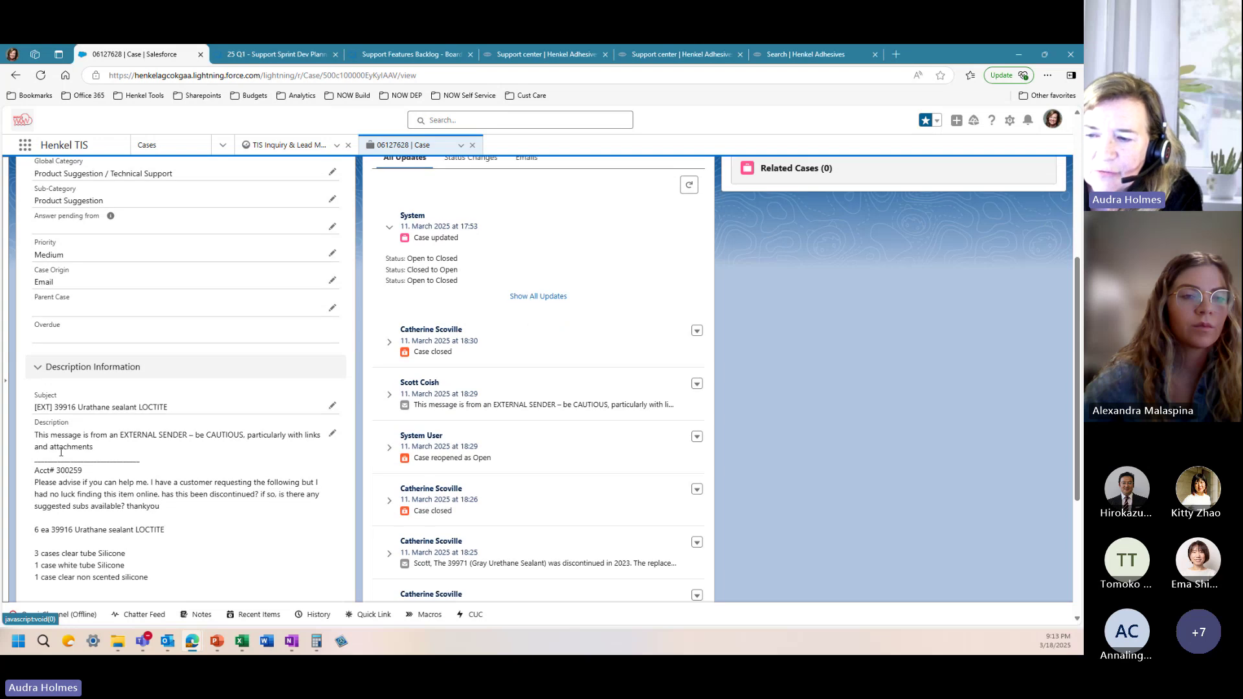
pyautogui.scroll(-2, 97, 434)
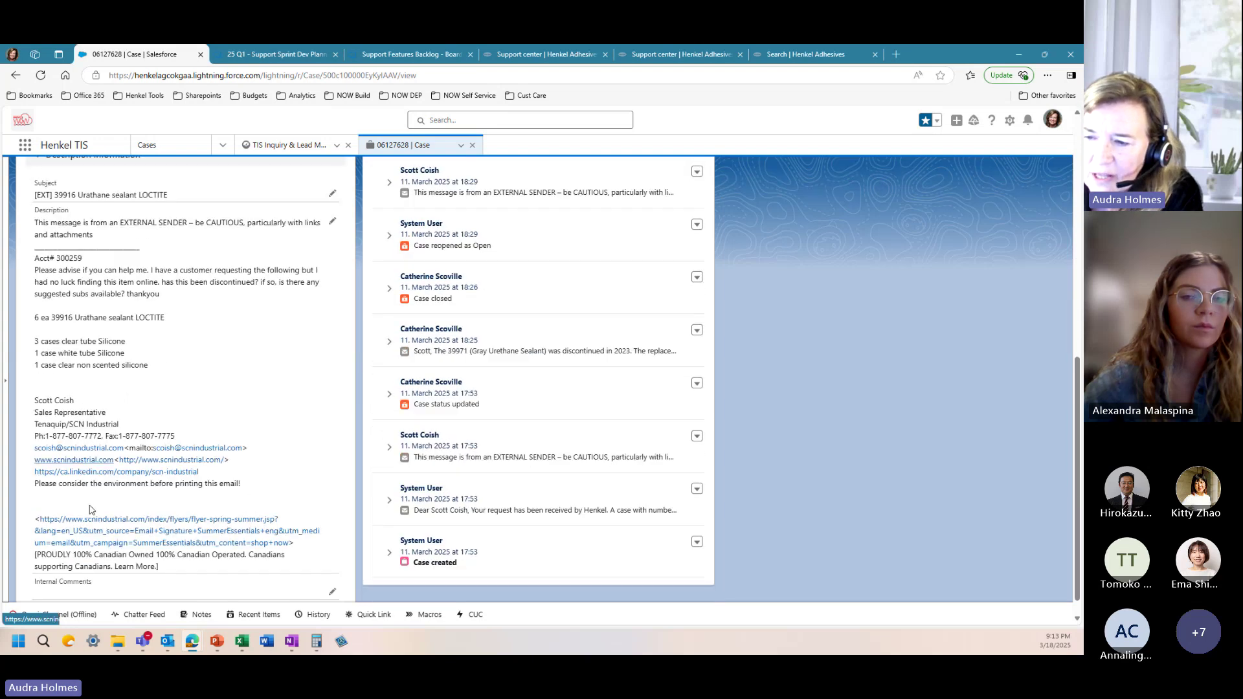
pyautogui.scroll(4, 114, 413)
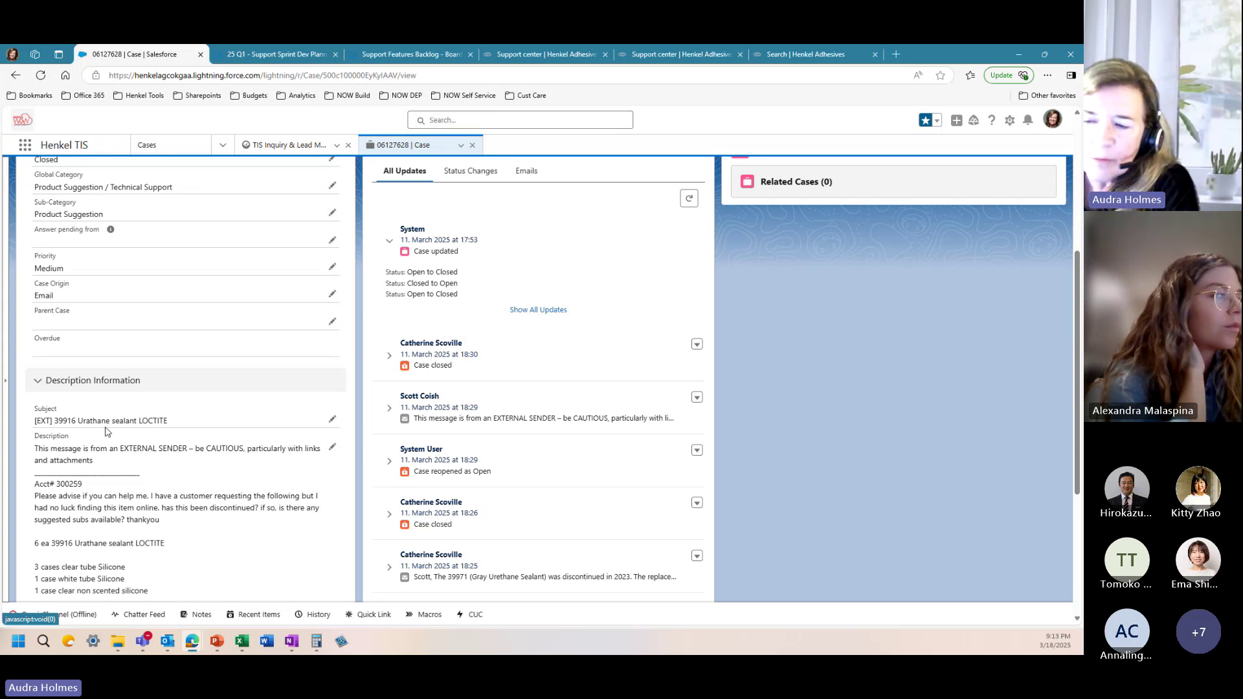
# Step: Scroll the feed and expand the System User's 17:53 acknowledgement email
pyautogui.scroll(-1, 103, 466)
pyautogui.scroll(-2, 100, 475)
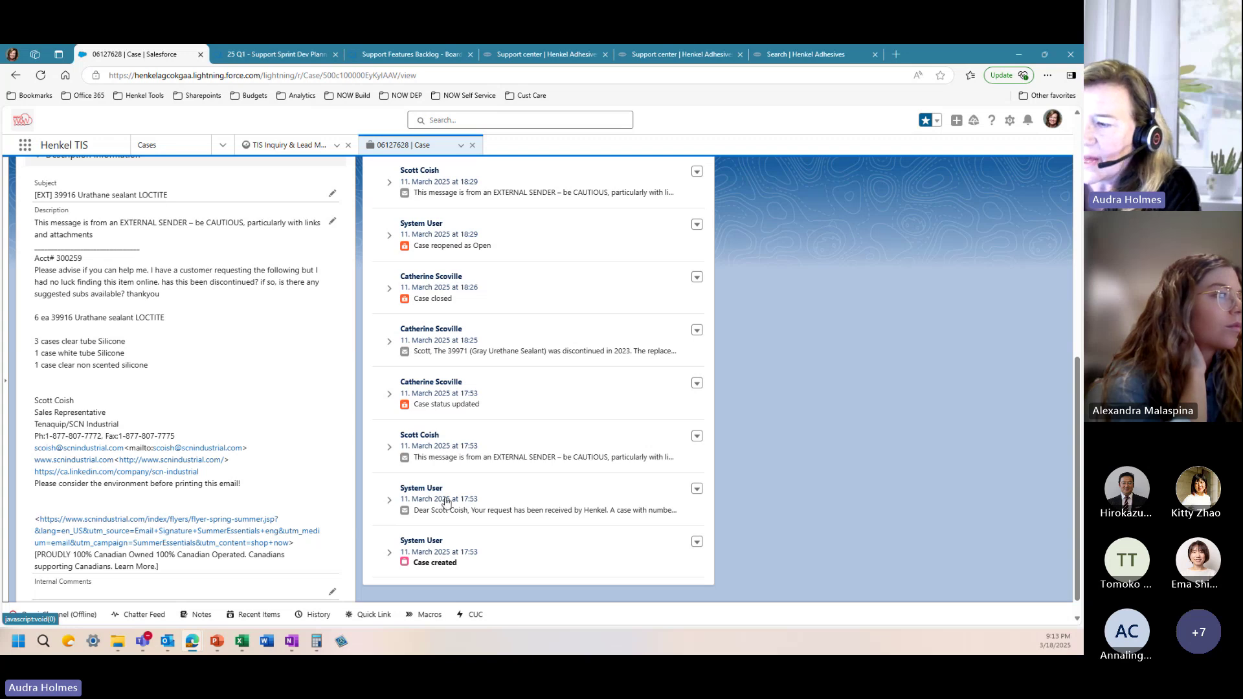
pyautogui.scroll(3, 167, 278)
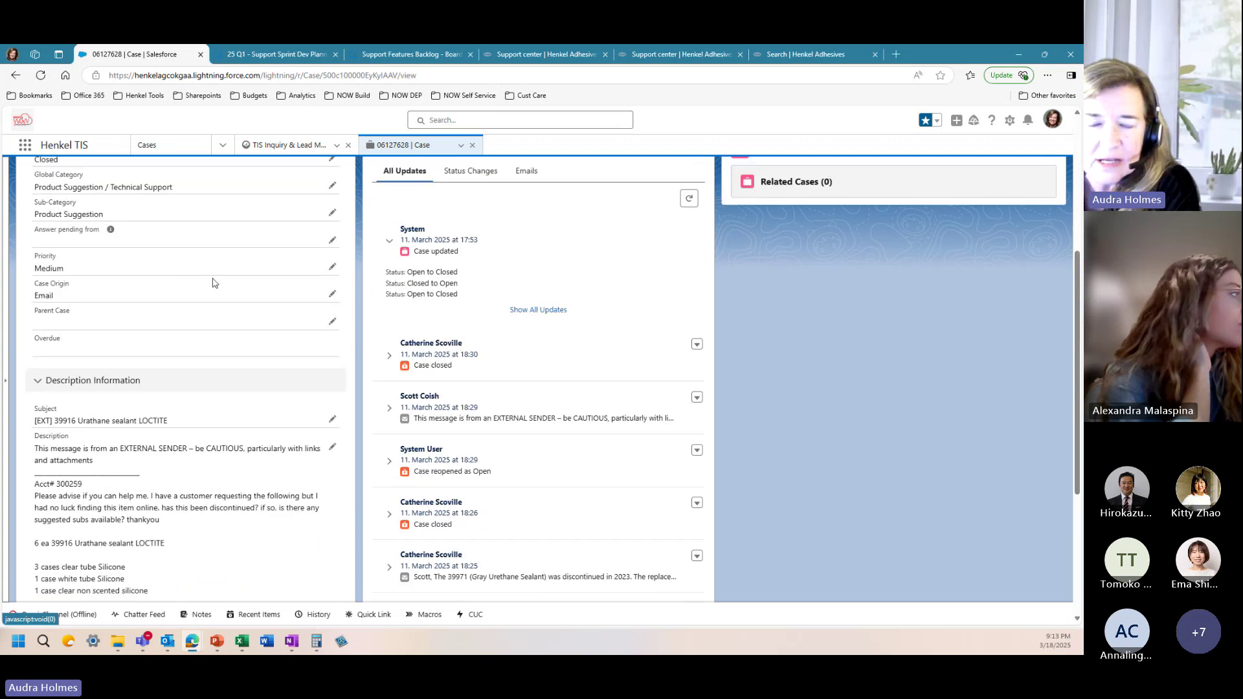
pyautogui.scroll(-3, 426, 499)
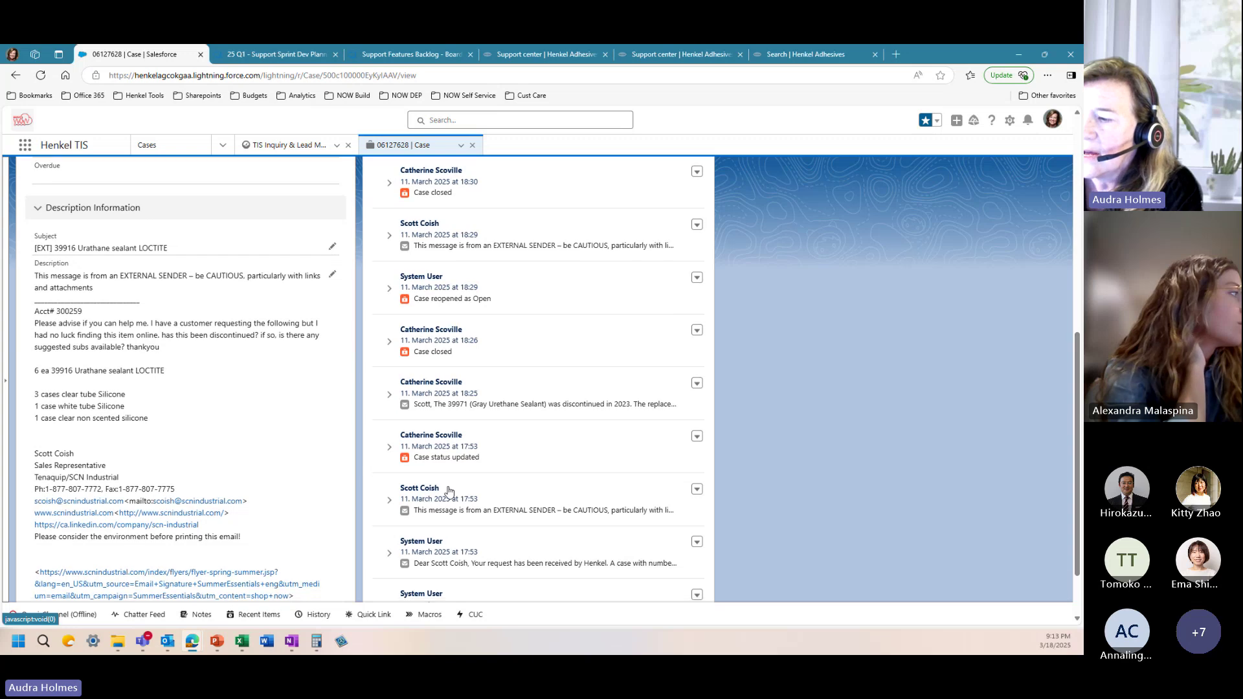
pyautogui.scroll(-2, 450, 492)
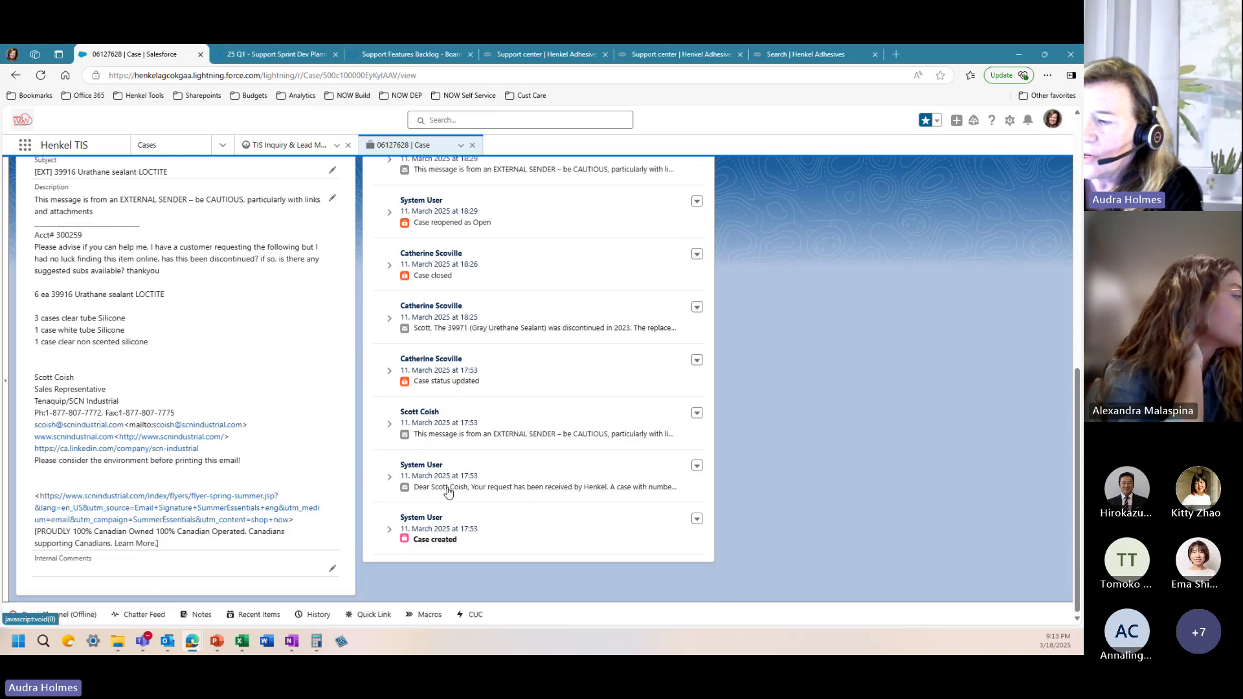
pyautogui.click(386, 492)
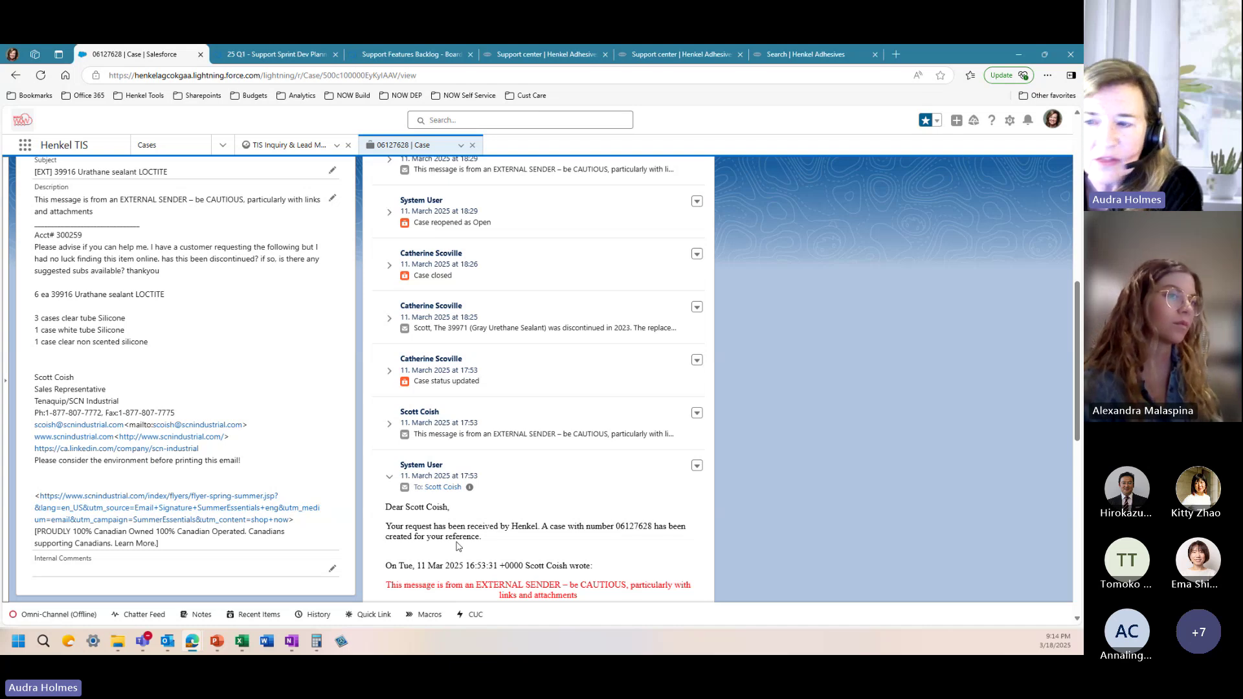
# Step: Expand the customer's original request and the 18:25 reply recommending Loctite UR 3371, then return to the top
pyautogui.click(389, 425)
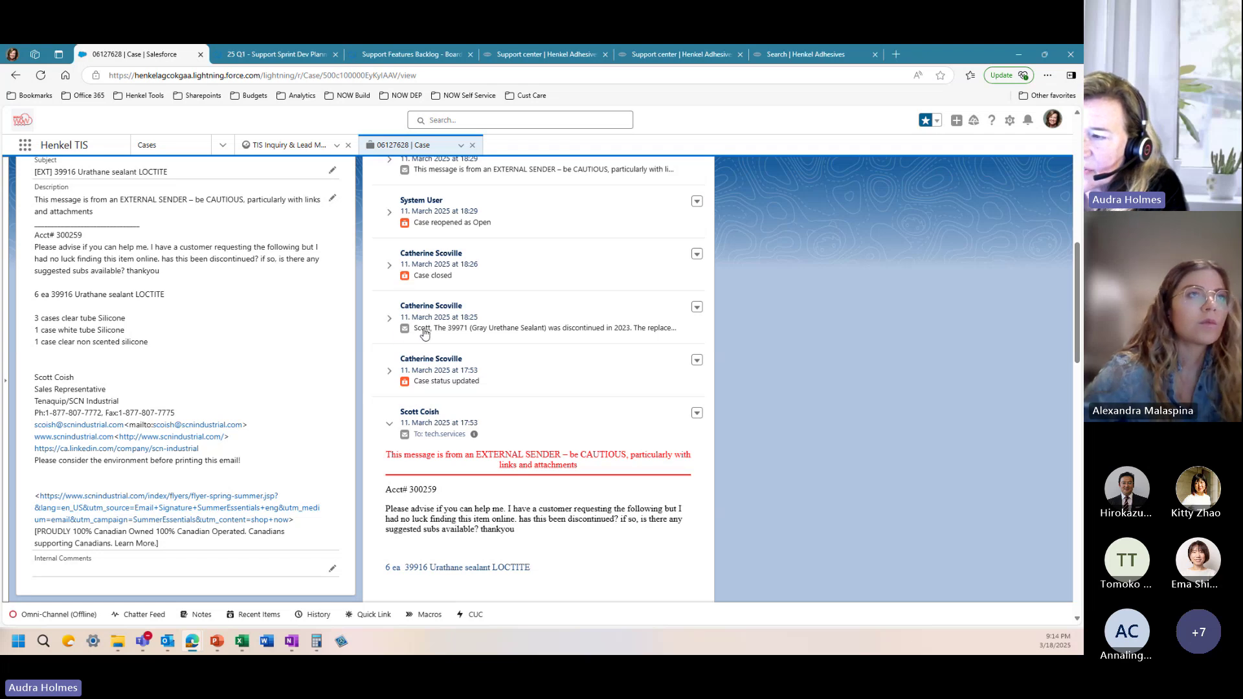
pyautogui.click(390, 320)
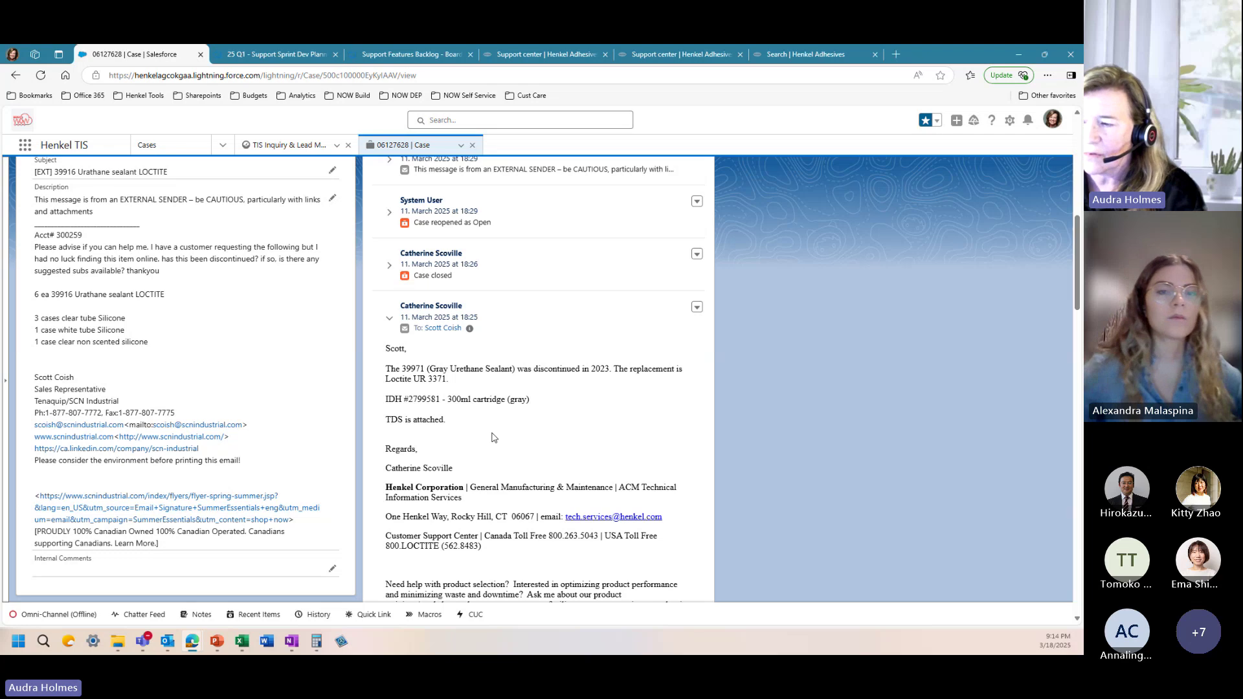
pyautogui.scroll(2, 470, 448)
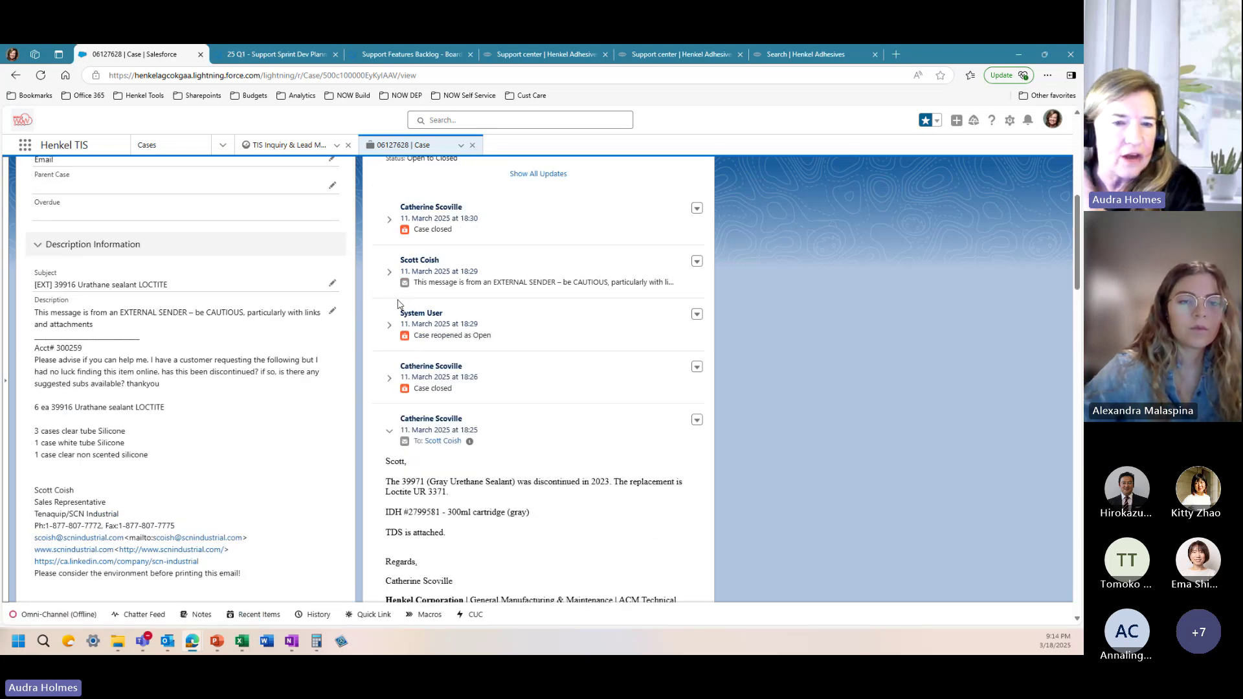
pyautogui.scroll(5, 464, 323)
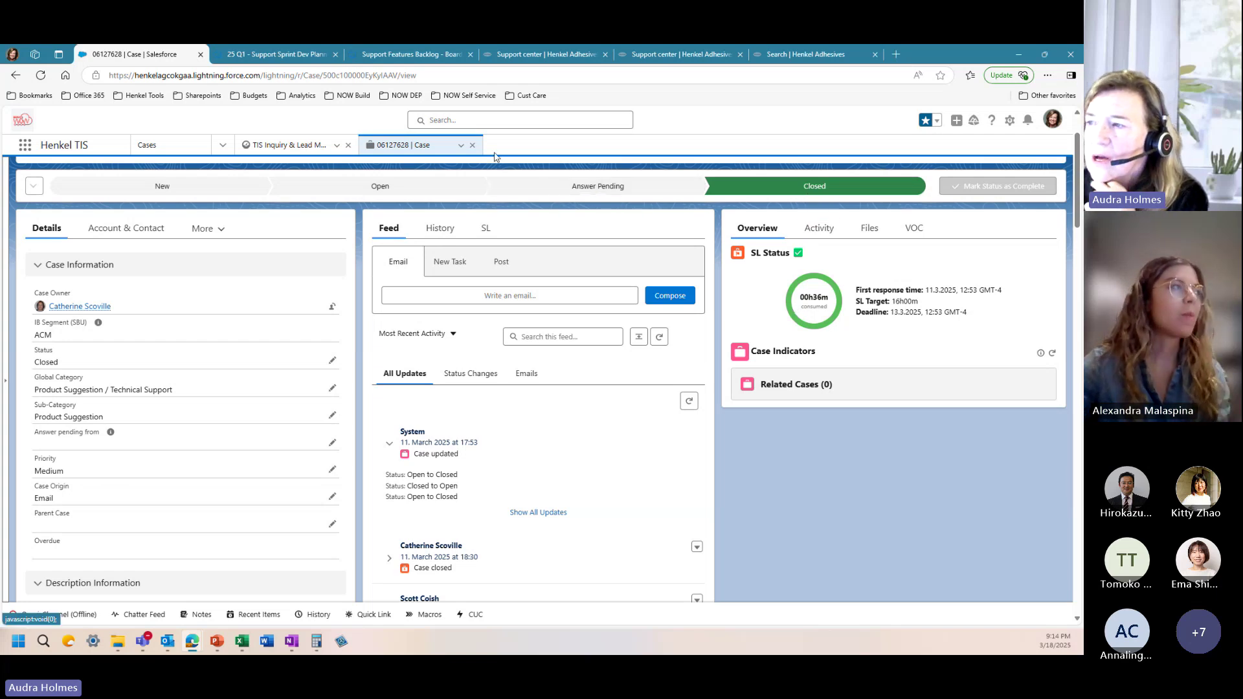
pyautogui.click(473, 148)
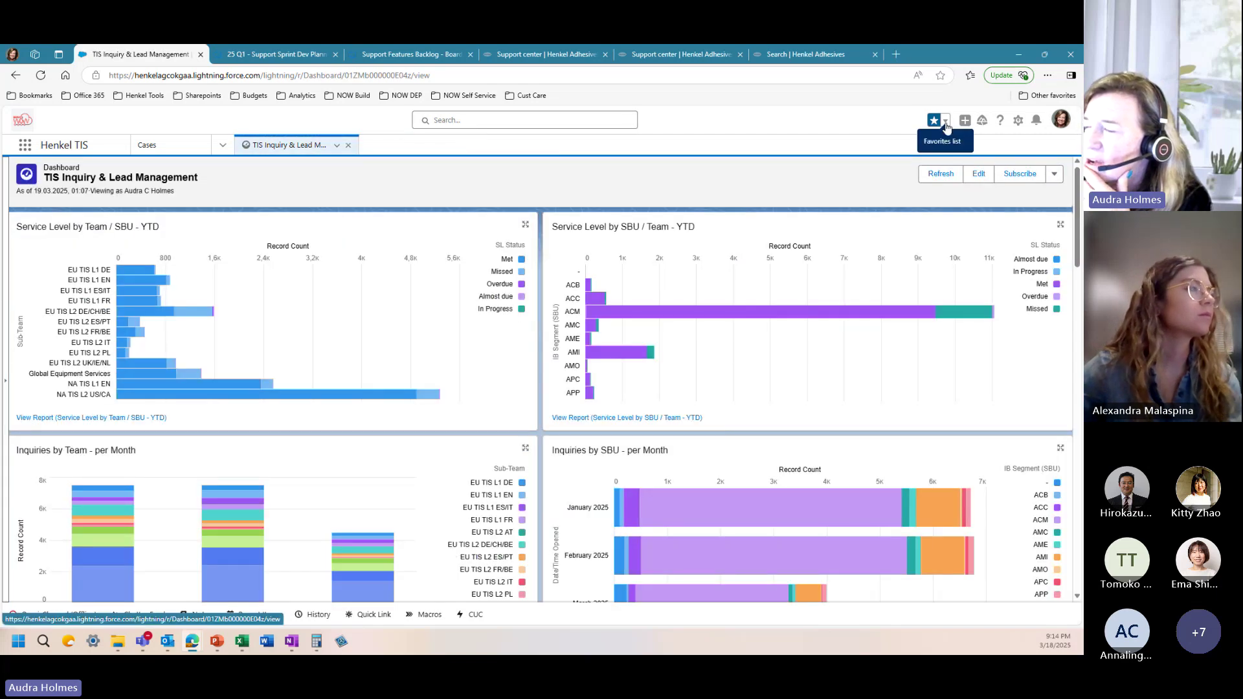
pyautogui.click(945, 122)
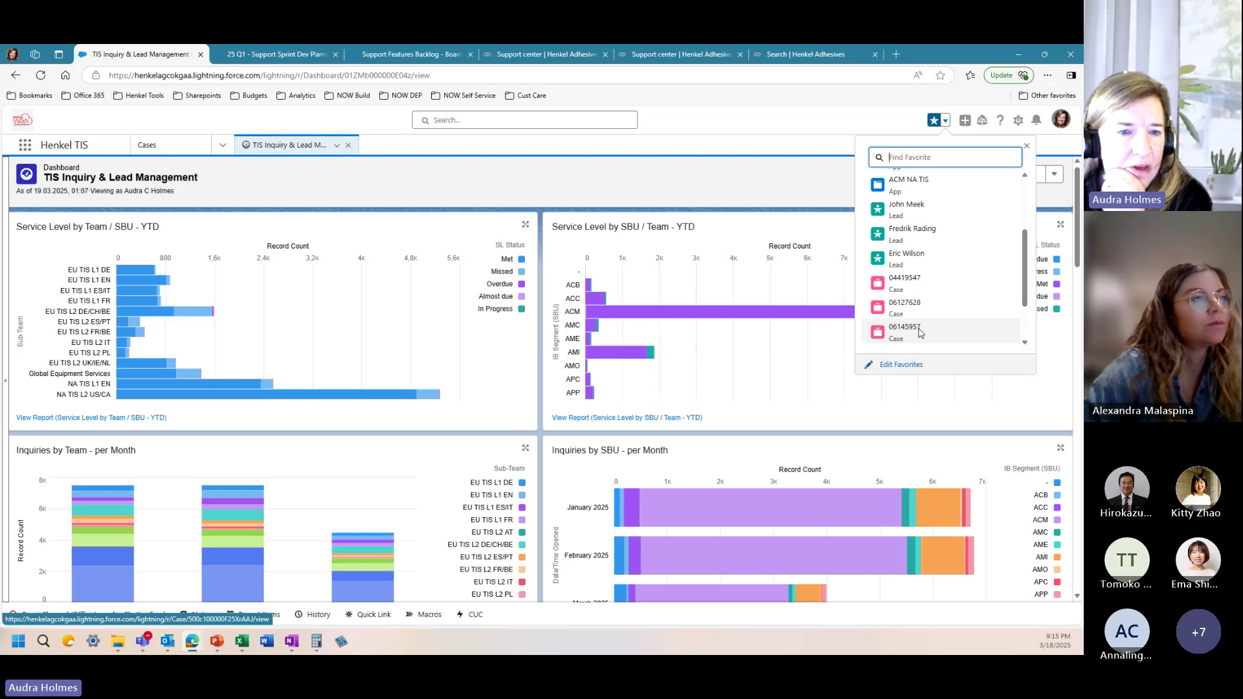
pyautogui.click(920, 332)
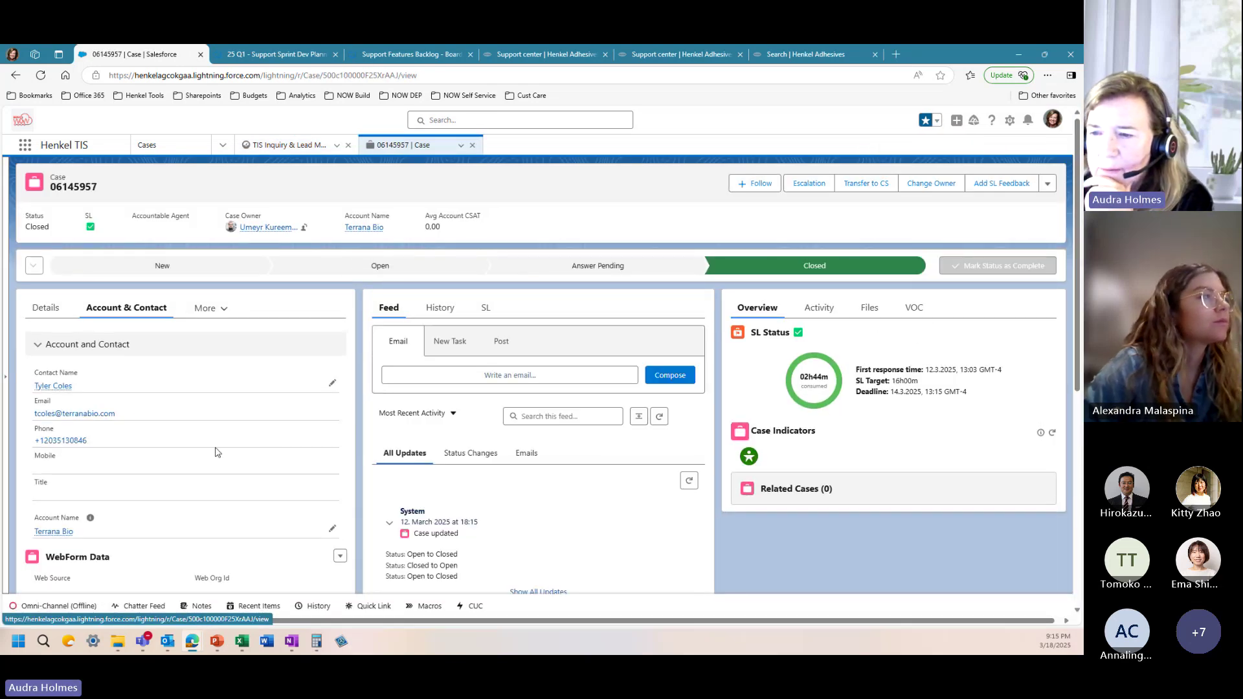
pyautogui.click(49, 311)
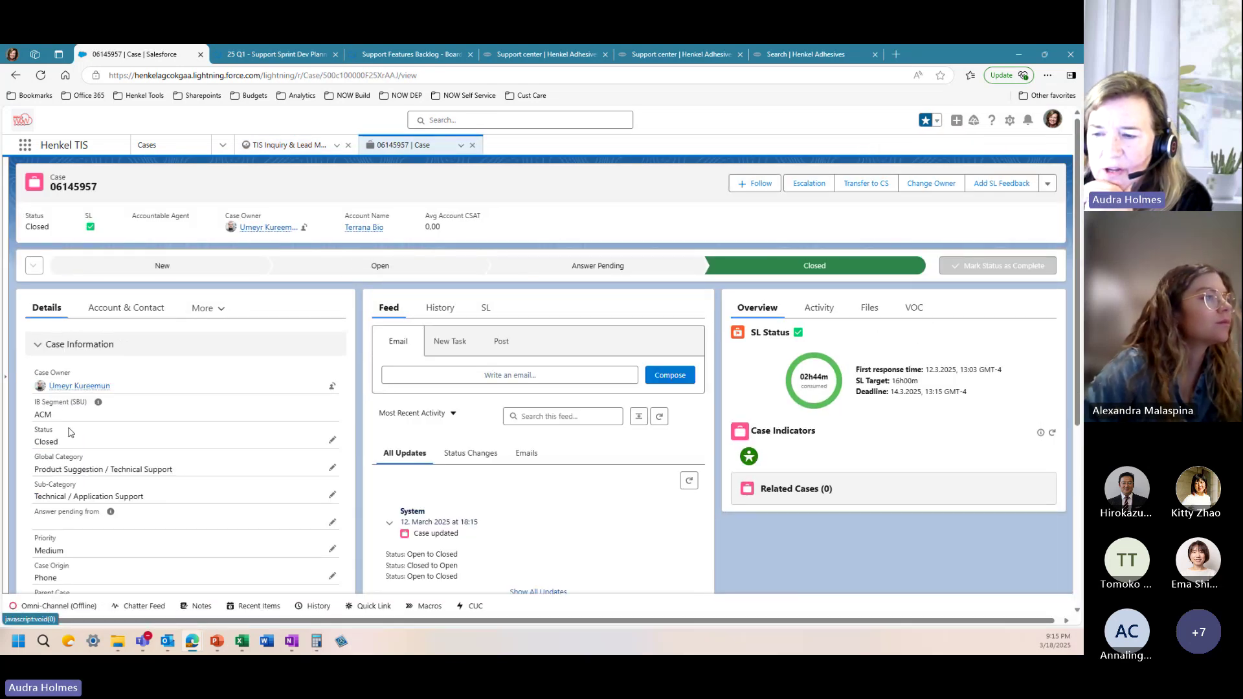
pyautogui.scroll(-1, 71, 432)
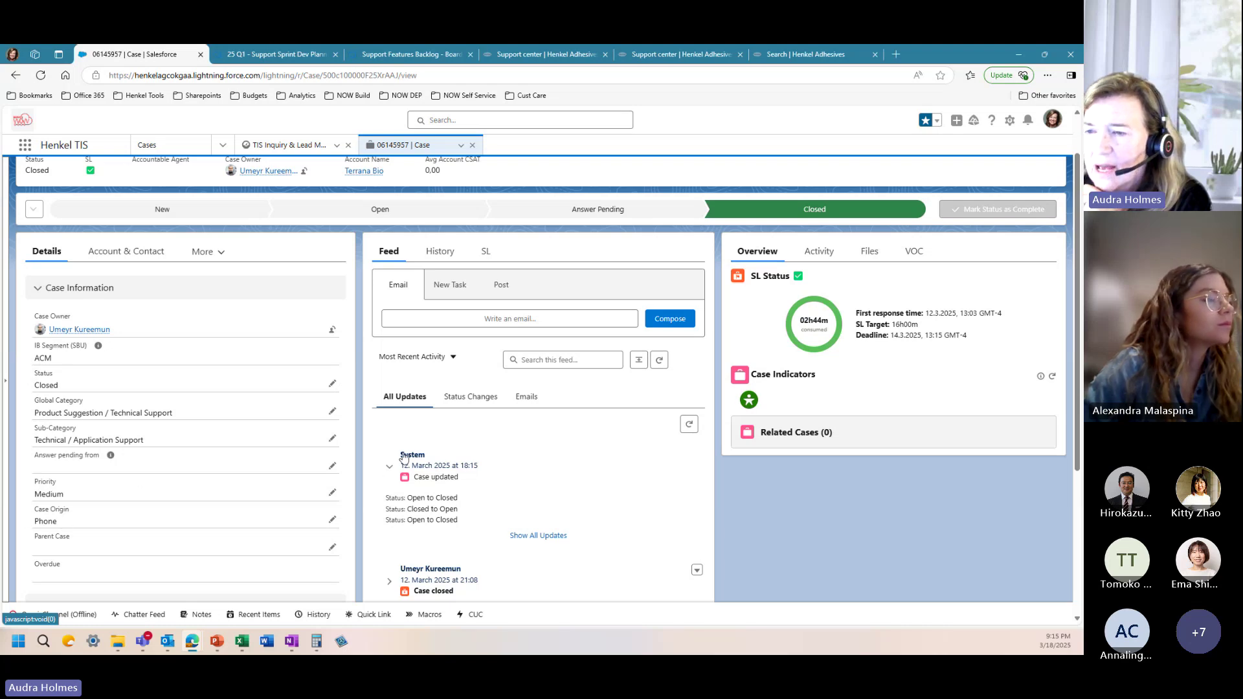
pyautogui.scroll(-2, 410, 460)
pyautogui.scroll(3, 256, 383)
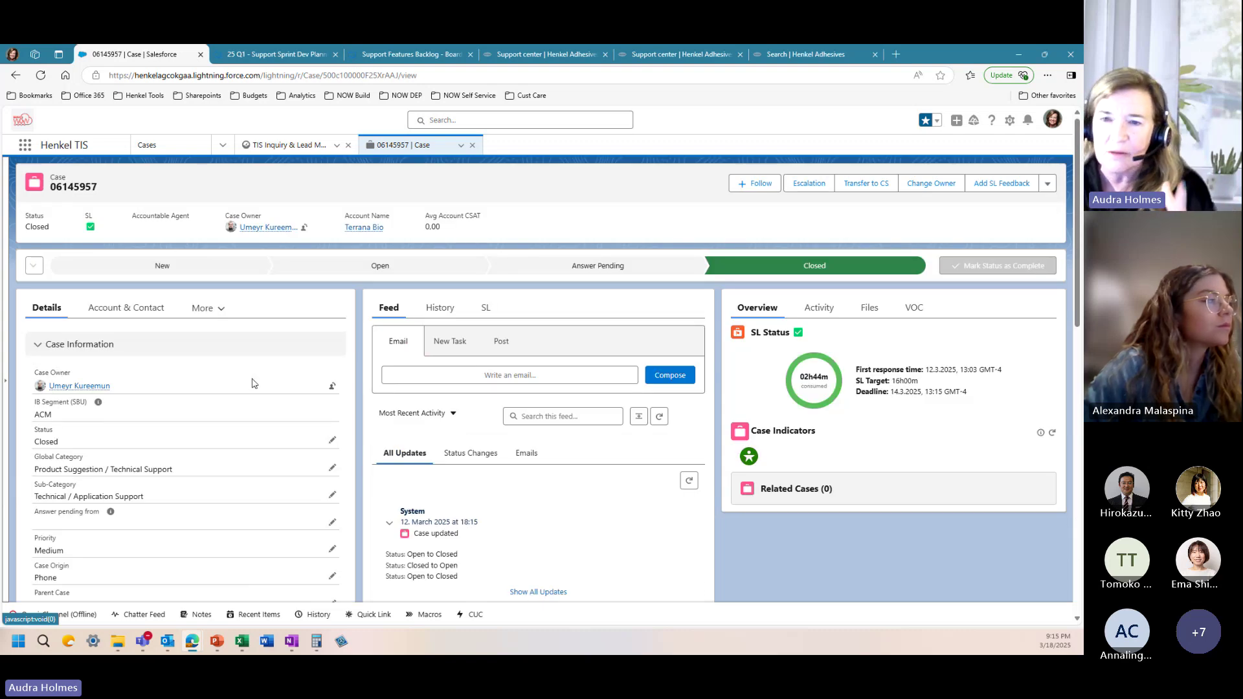
pyautogui.scroll(-1, 354, 382)
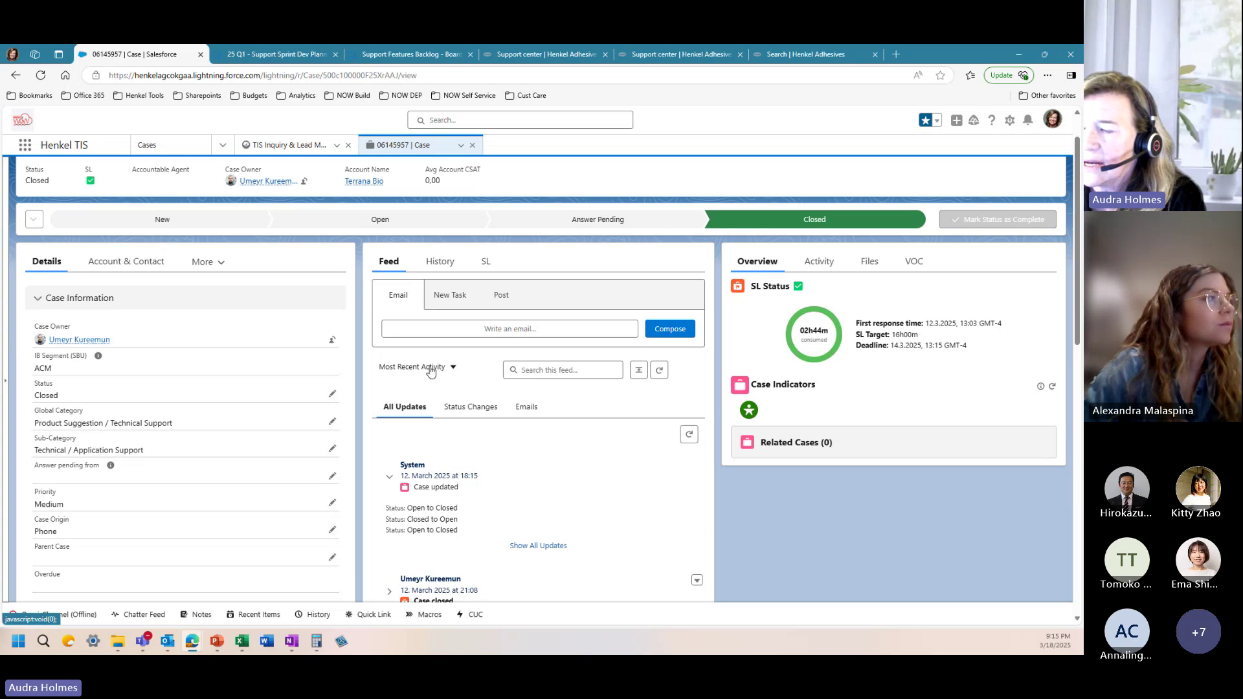
pyautogui.scroll(-5, 430, 371)
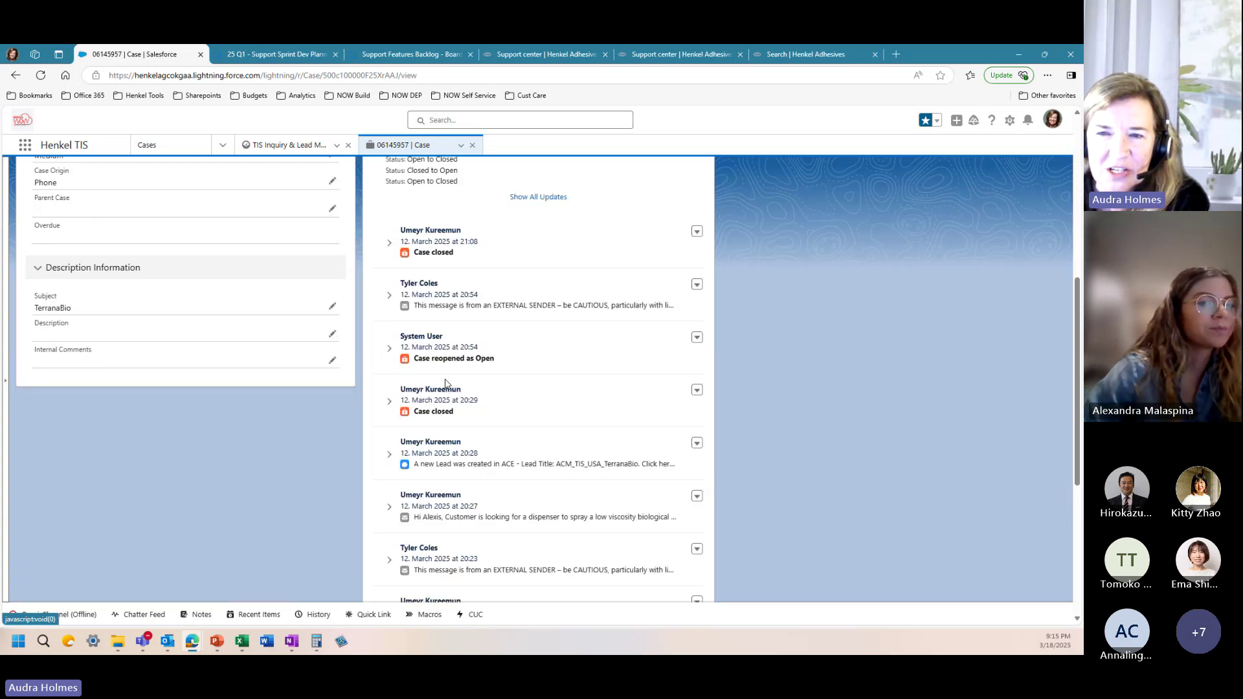
pyautogui.scroll(-5, 447, 388)
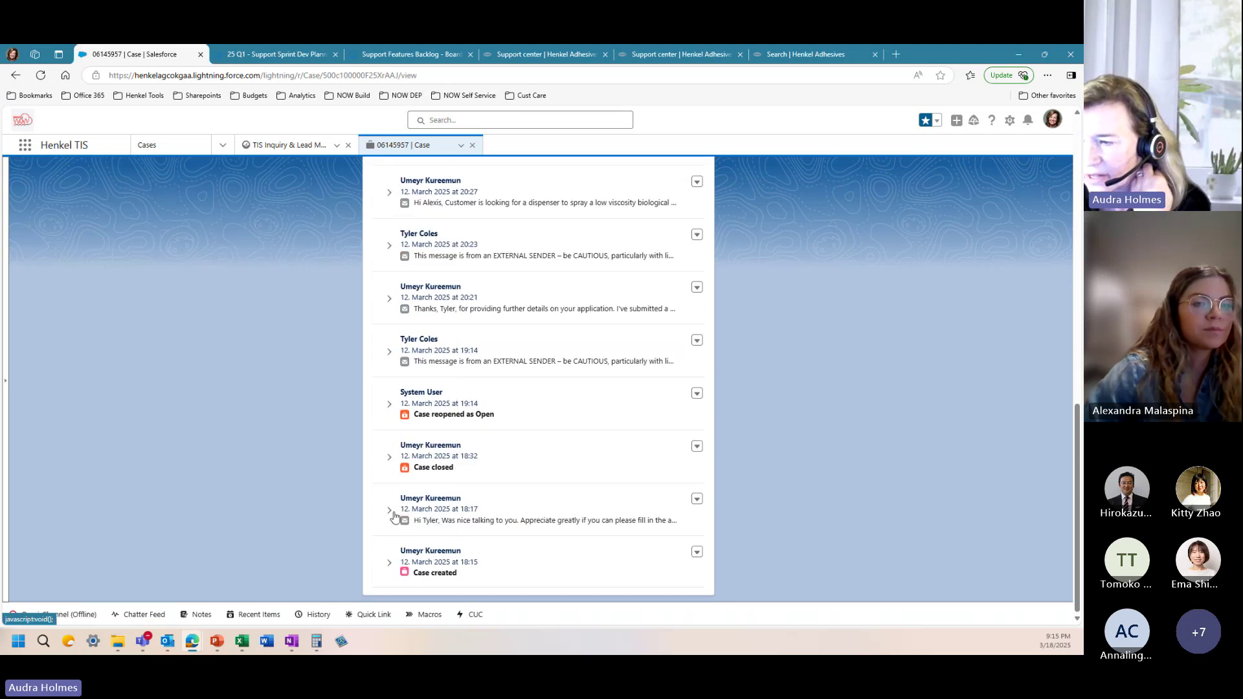
pyautogui.click(390, 511)
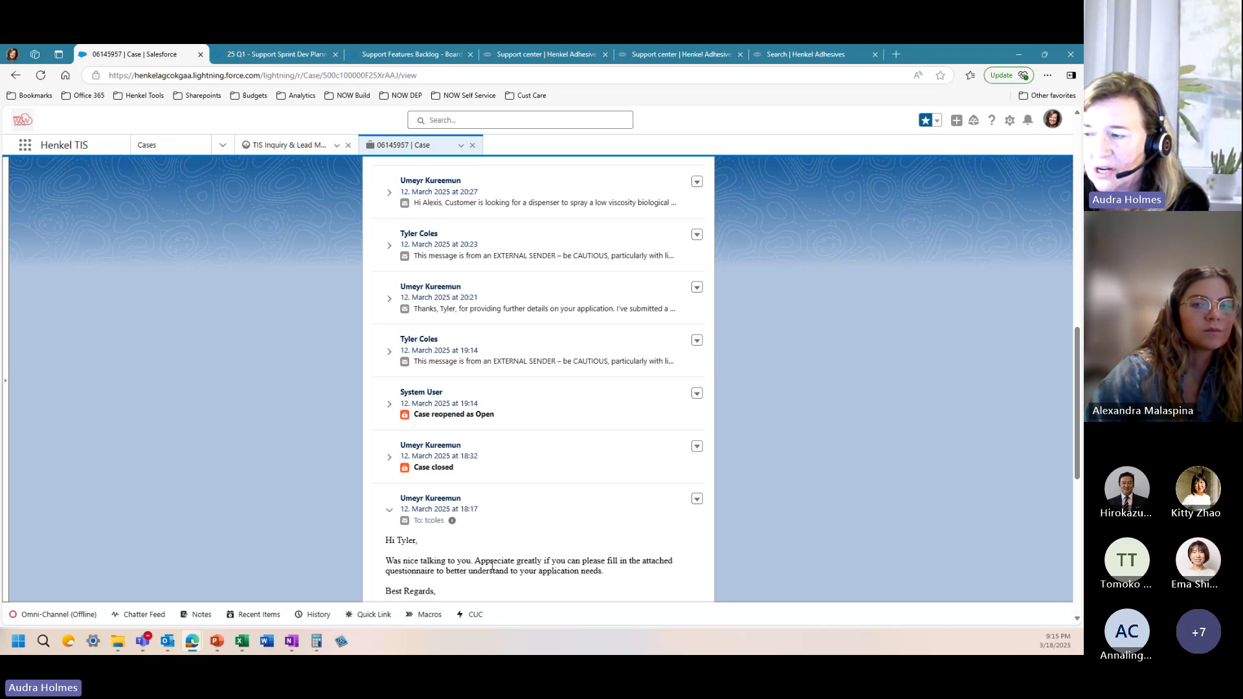
# Step: Expand the 19:14, 20:27, 20:28 and 20:54 feed entries, including the 60uL spray volume change
pyautogui.click(389, 351)
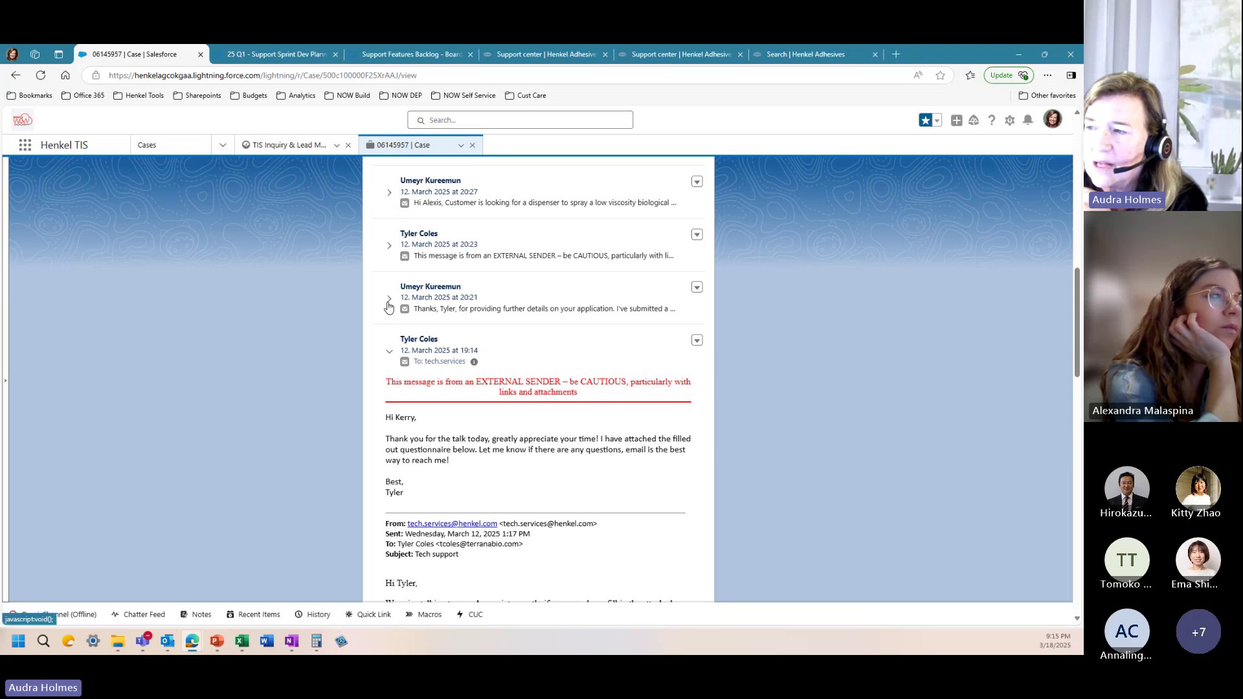
pyautogui.scroll(1, 394, 324)
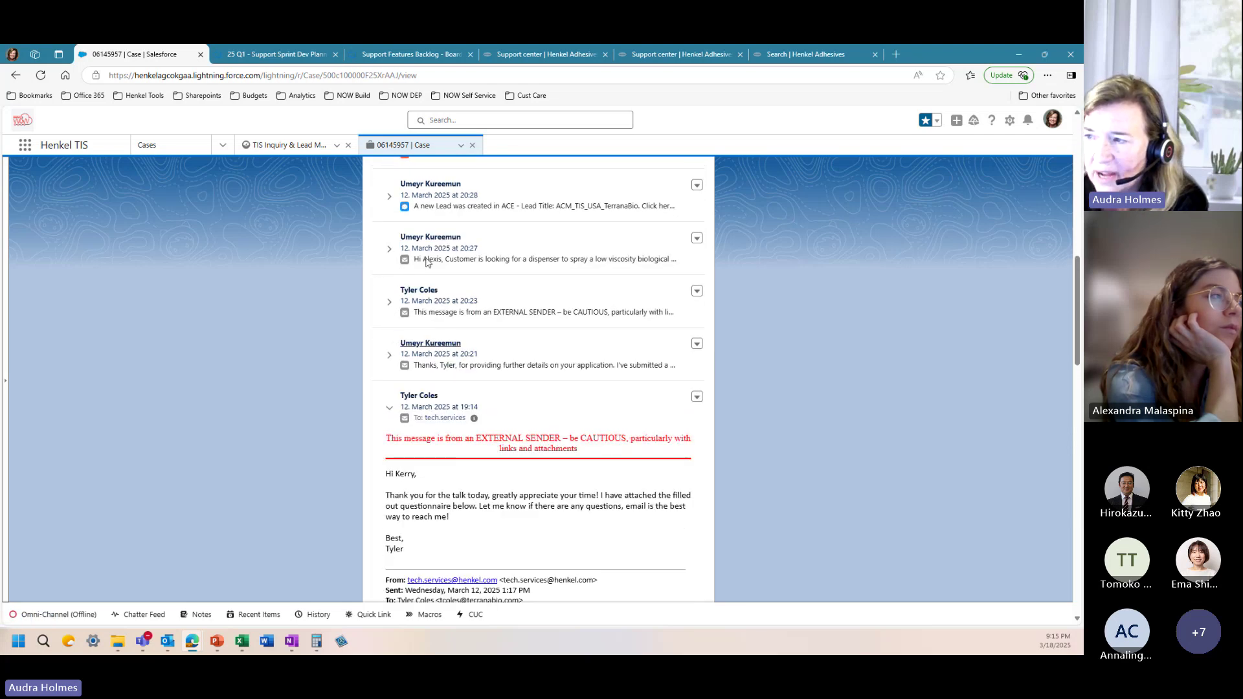
pyautogui.click(389, 252)
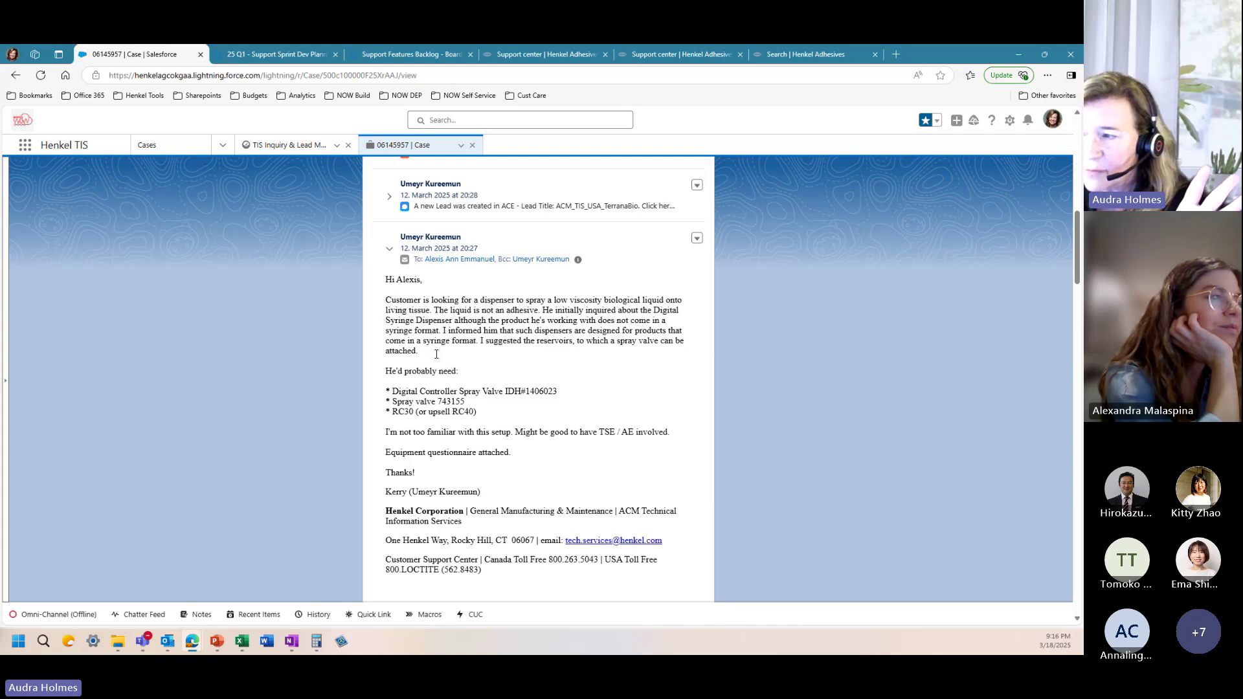
pyautogui.click(389, 197)
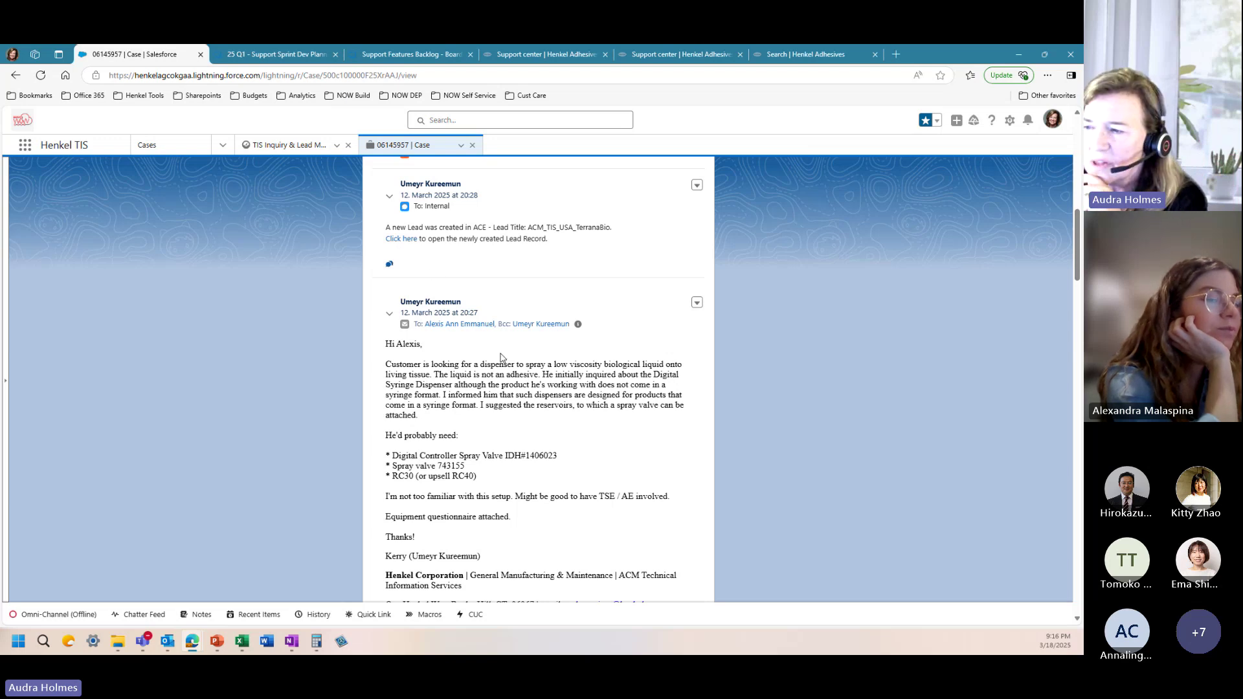
pyautogui.scroll(3, 499, 352)
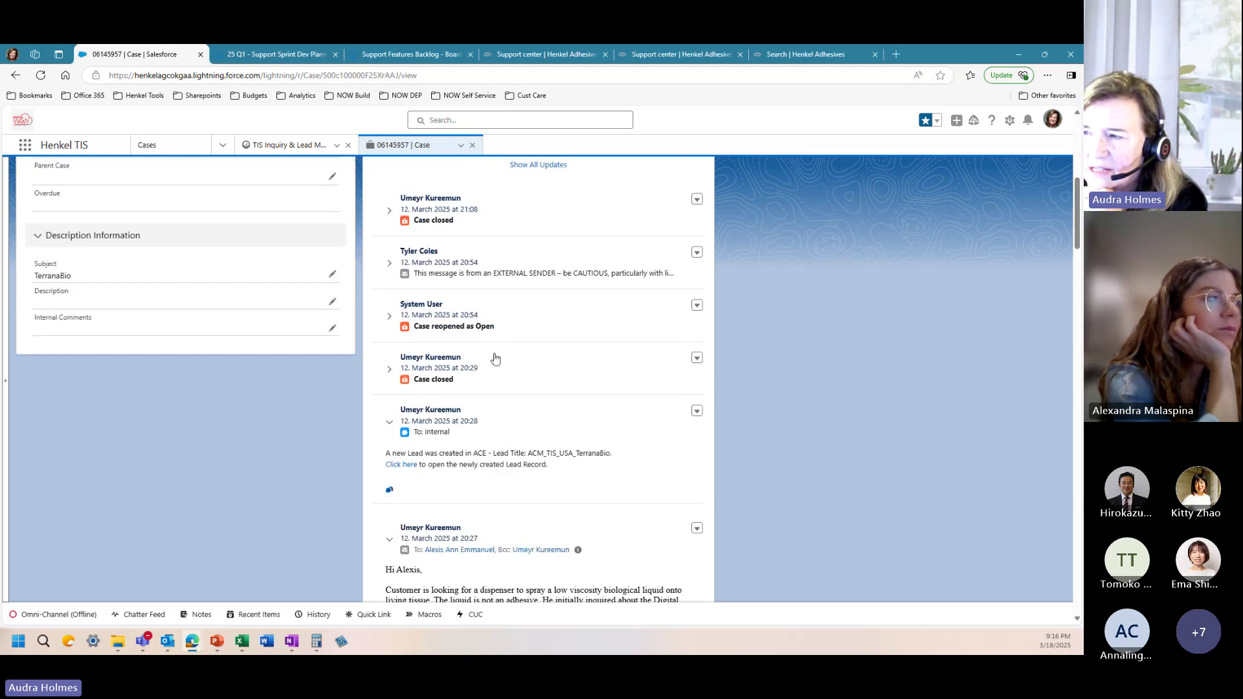
pyautogui.click(389, 265)
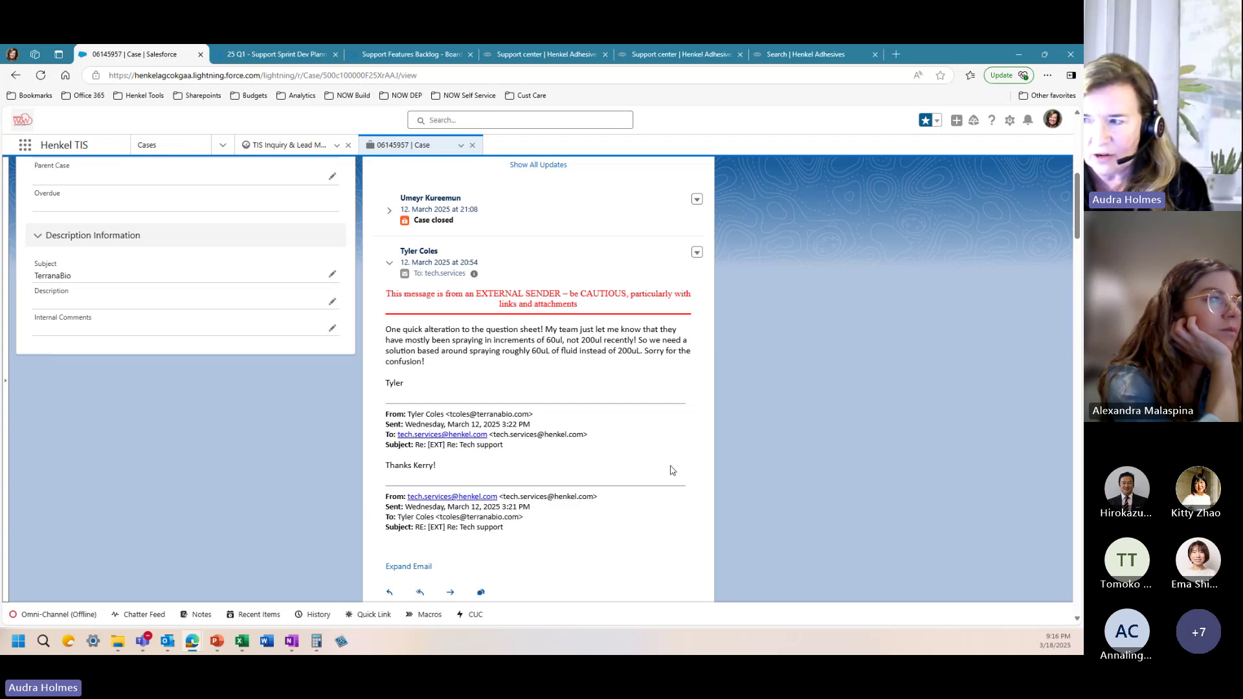
pyautogui.scroll(7, 509, 344)
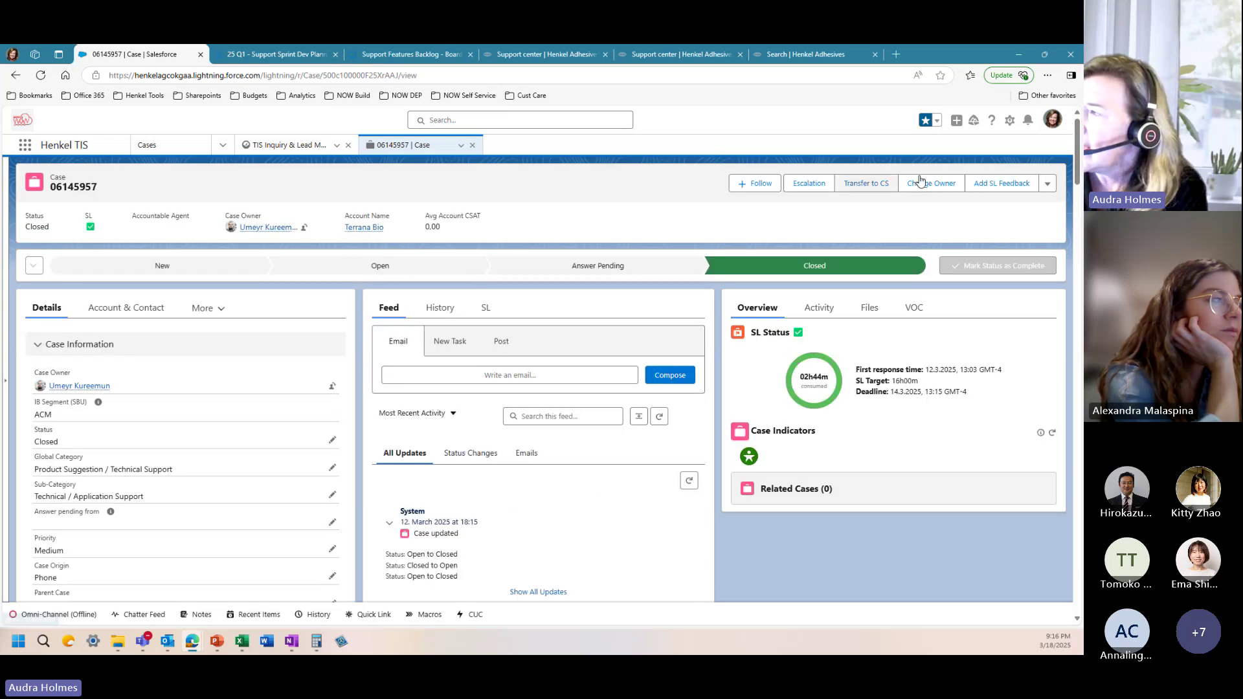
# Step: Bring up the favourites list and scroll through its entries
pyautogui.click(937, 121)
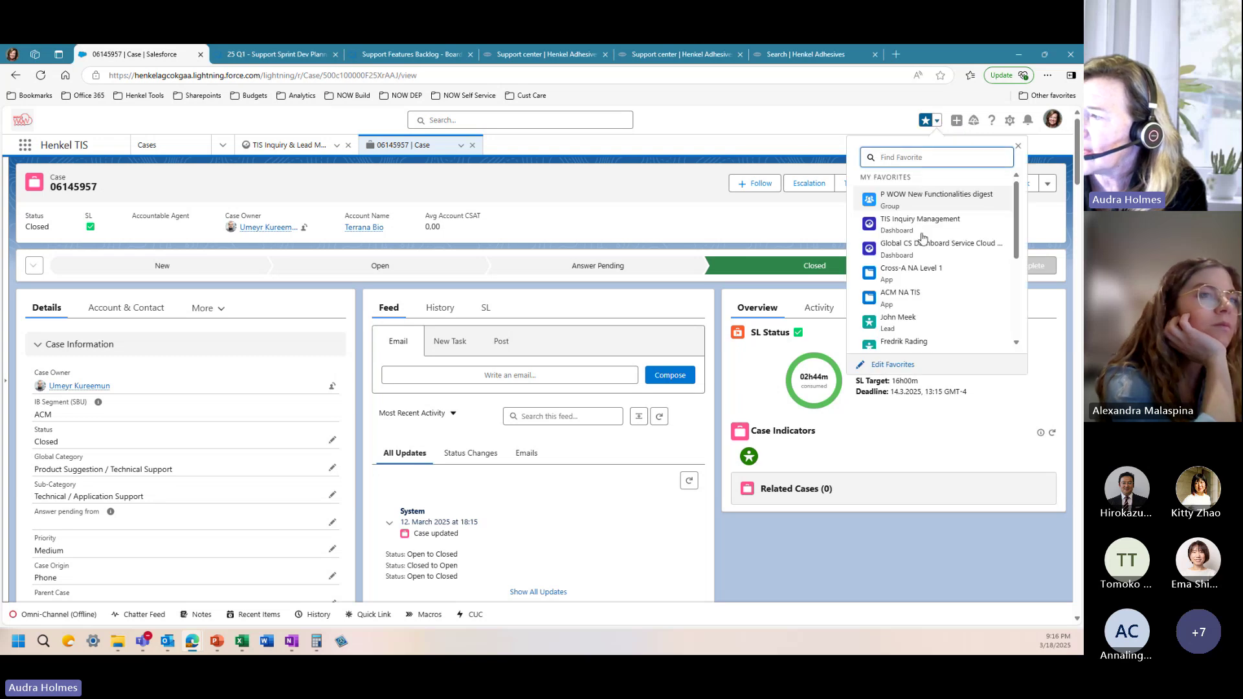
pyautogui.scroll(-3, 906, 296)
pyautogui.scroll(-2, 906, 296)
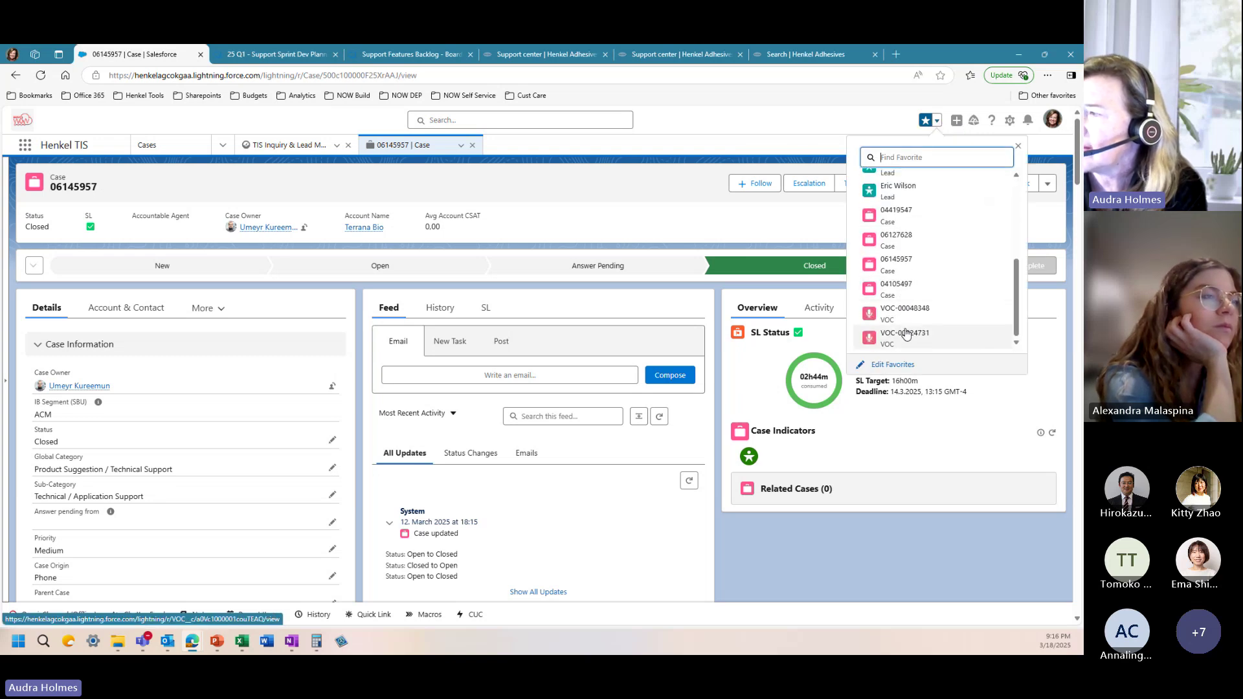
pyautogui.click(897, 291)
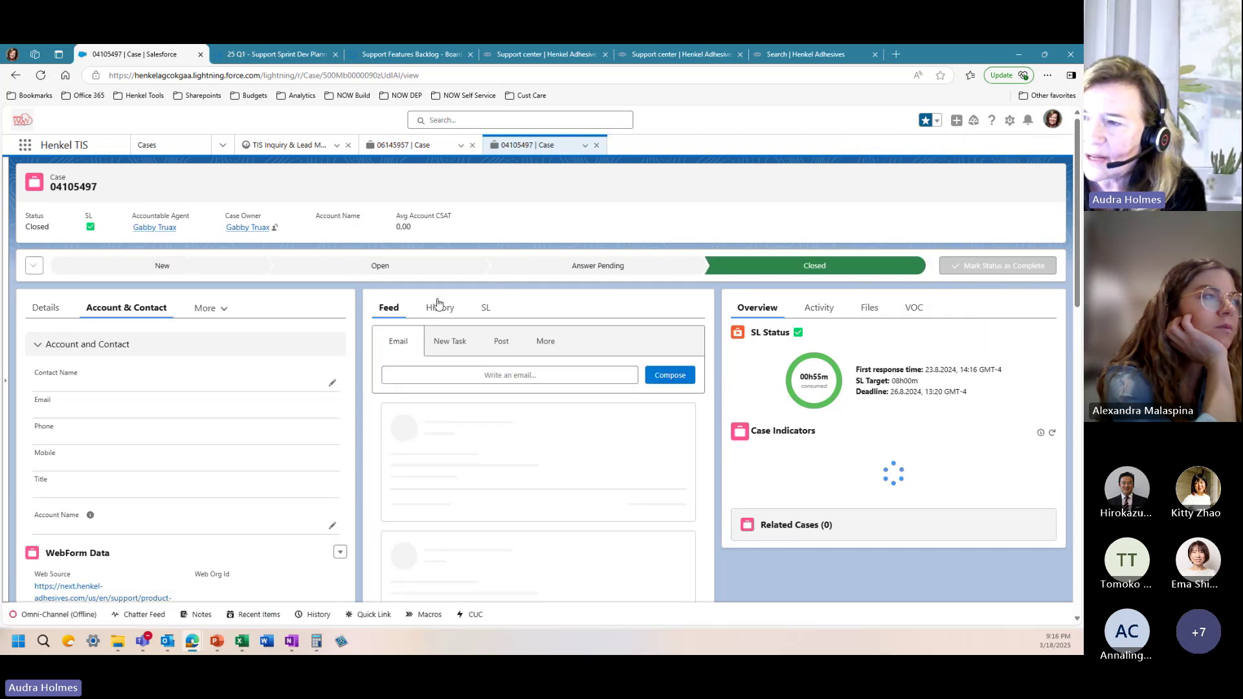
pyautogui.scroll(-1, 120, 475)
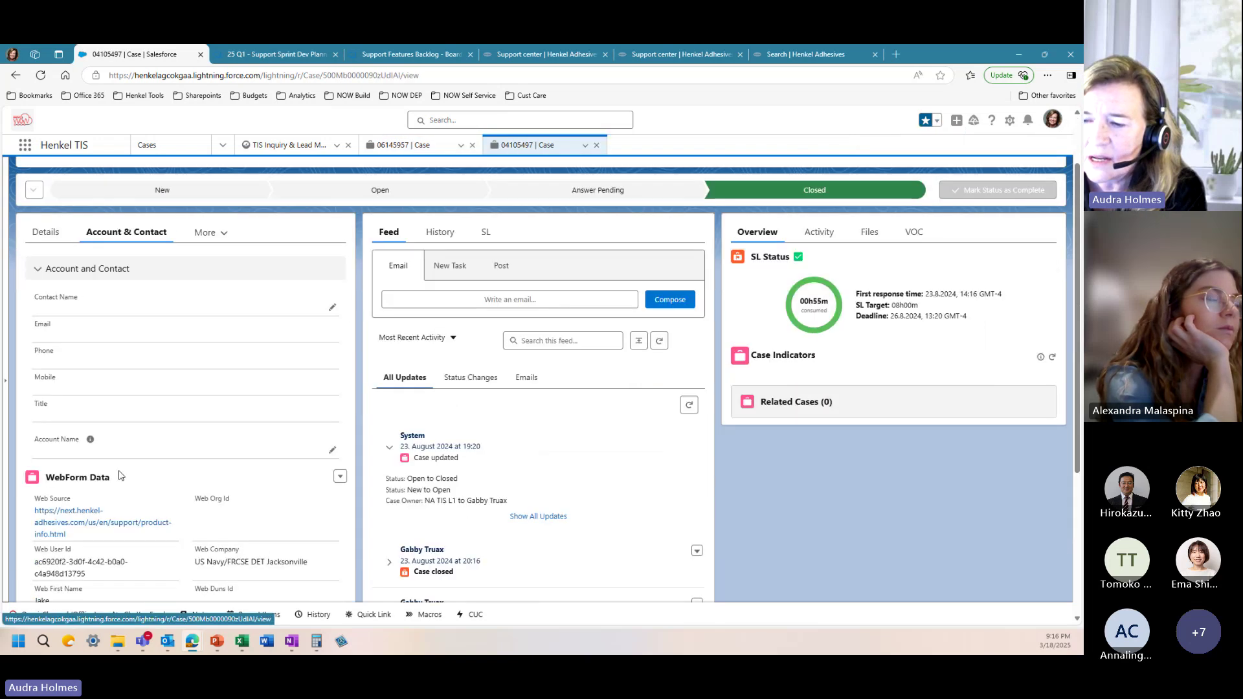
pyautogui.scroll(-1, 120, 476)
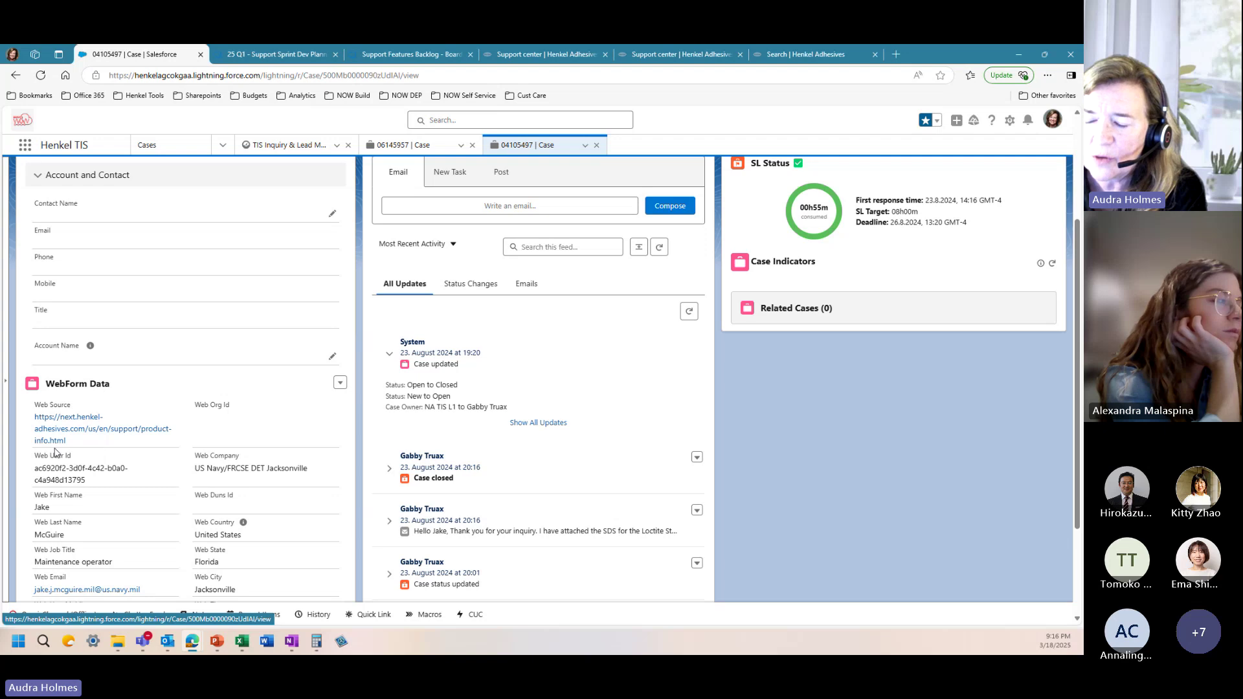
pyautogui.scroll(-1, 57, 450)
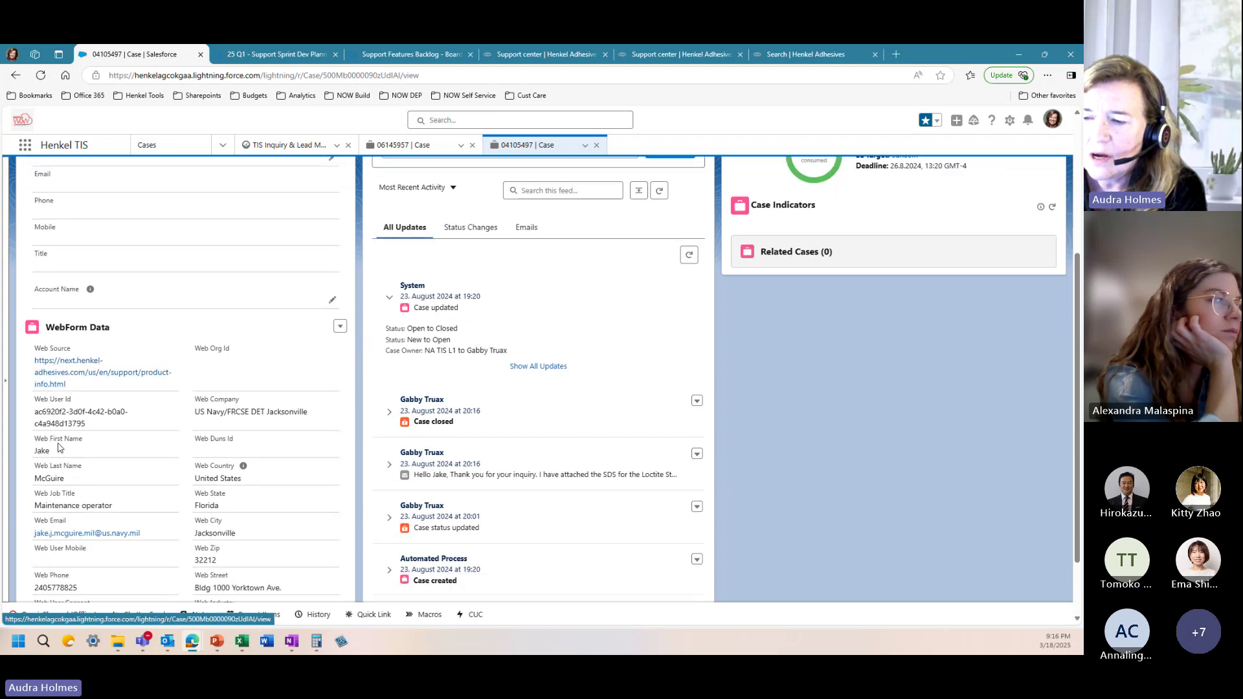
pyautogui.scroll(-1, 58, 446)
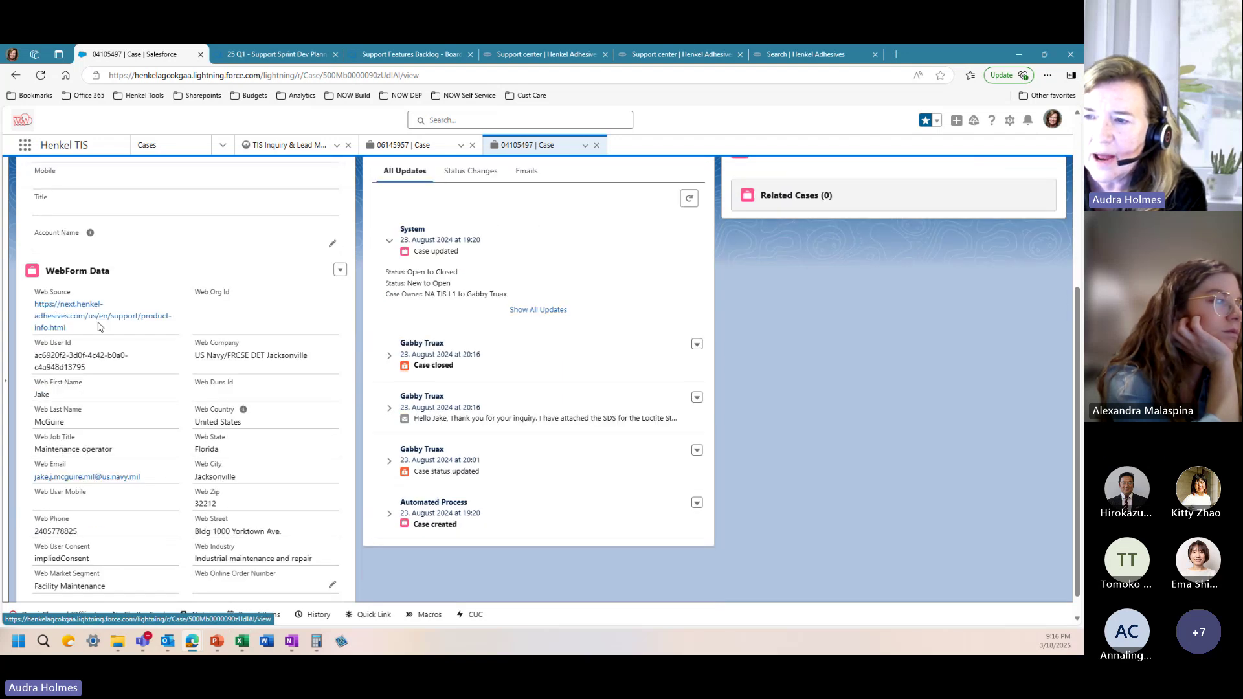
pyautogui.scroll(3, 99, 327)
# Step: Show the case information and expand the agent's reply email with the attached SDS
pyautogui.click(48, 197)
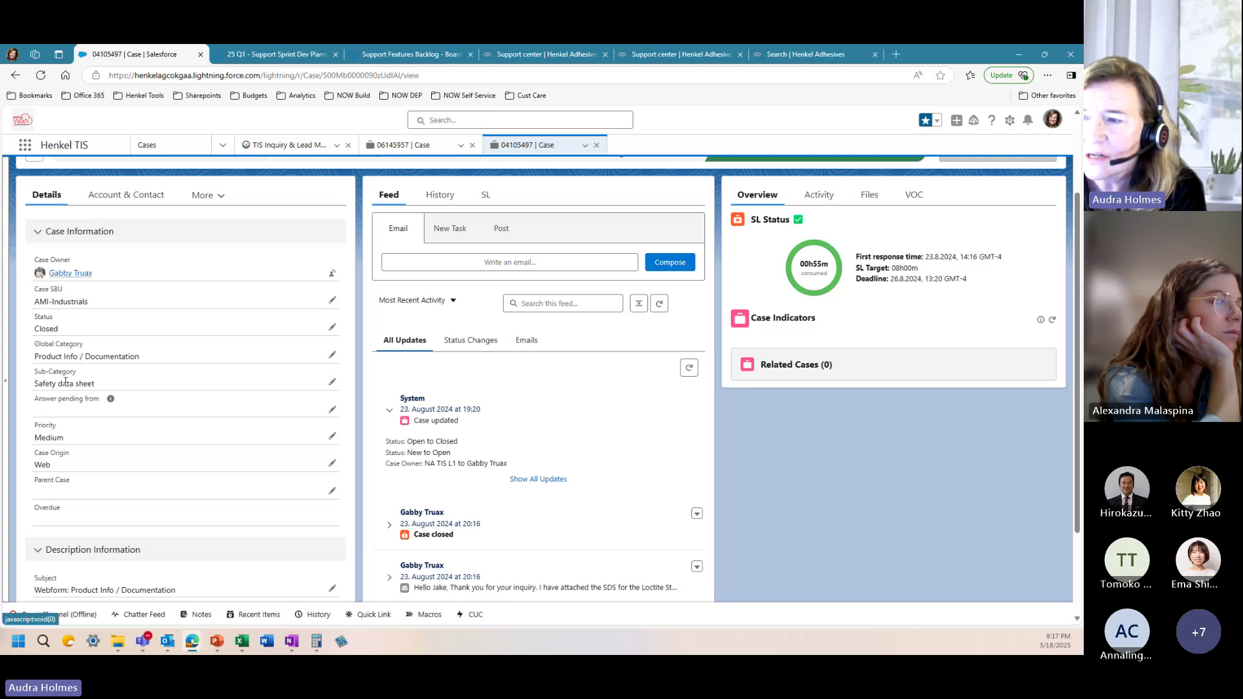
pyautogui.scroll(-2, 500, 464)
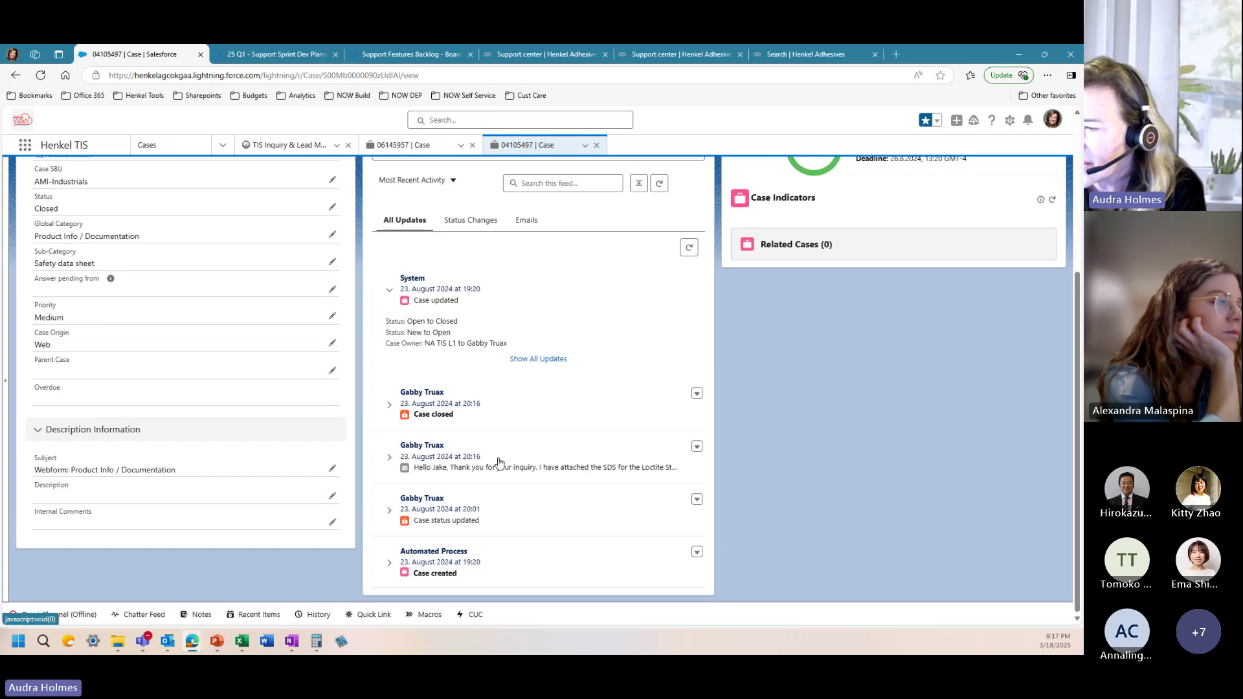
pyautogui.click(389, 458)
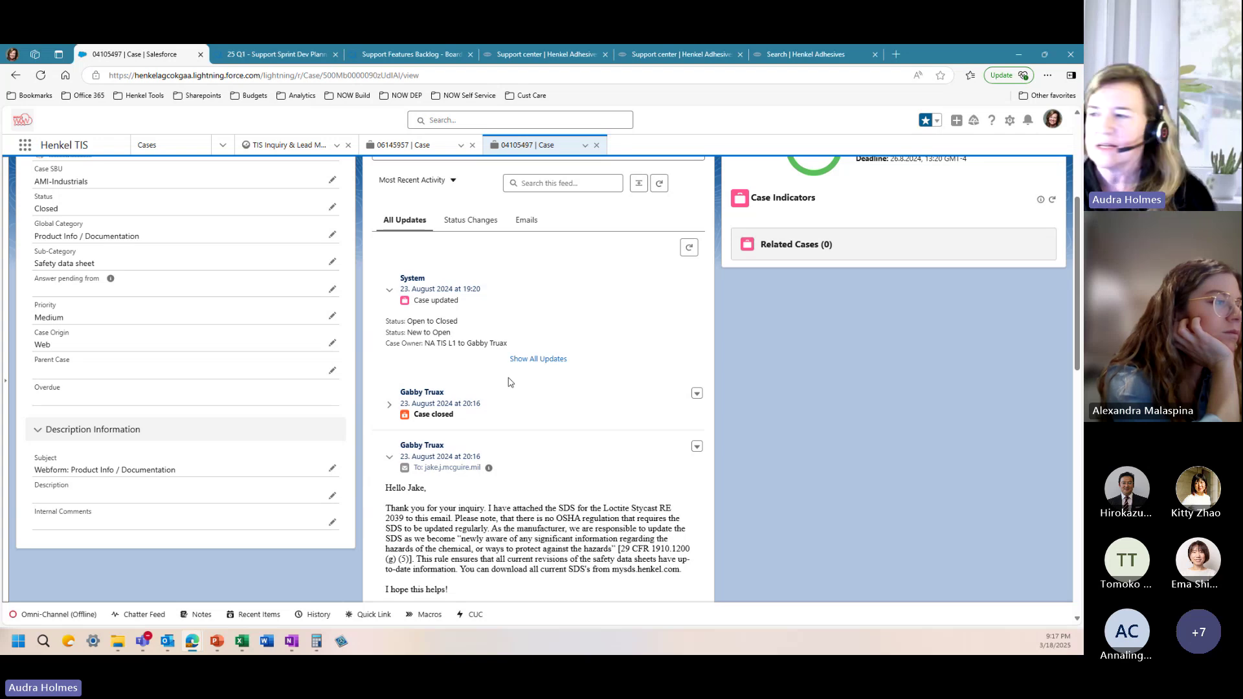
pyautogui.scroll(3, 516, 359)
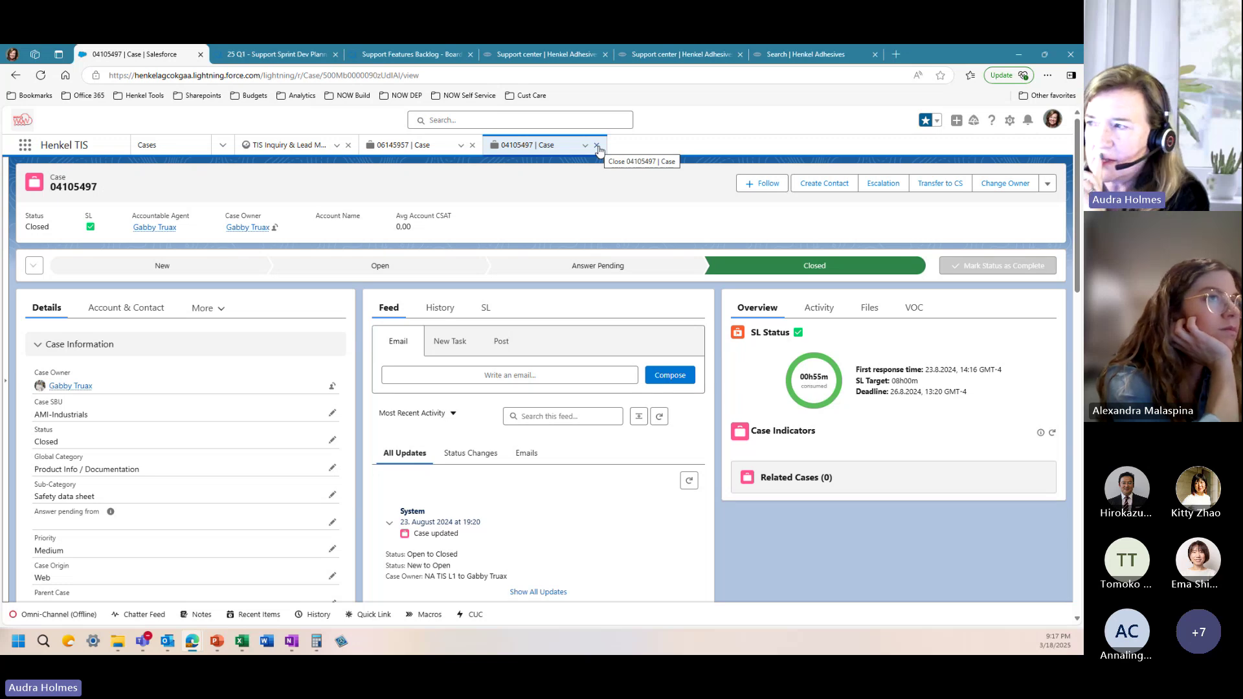
pyautogui.click(597, 146)
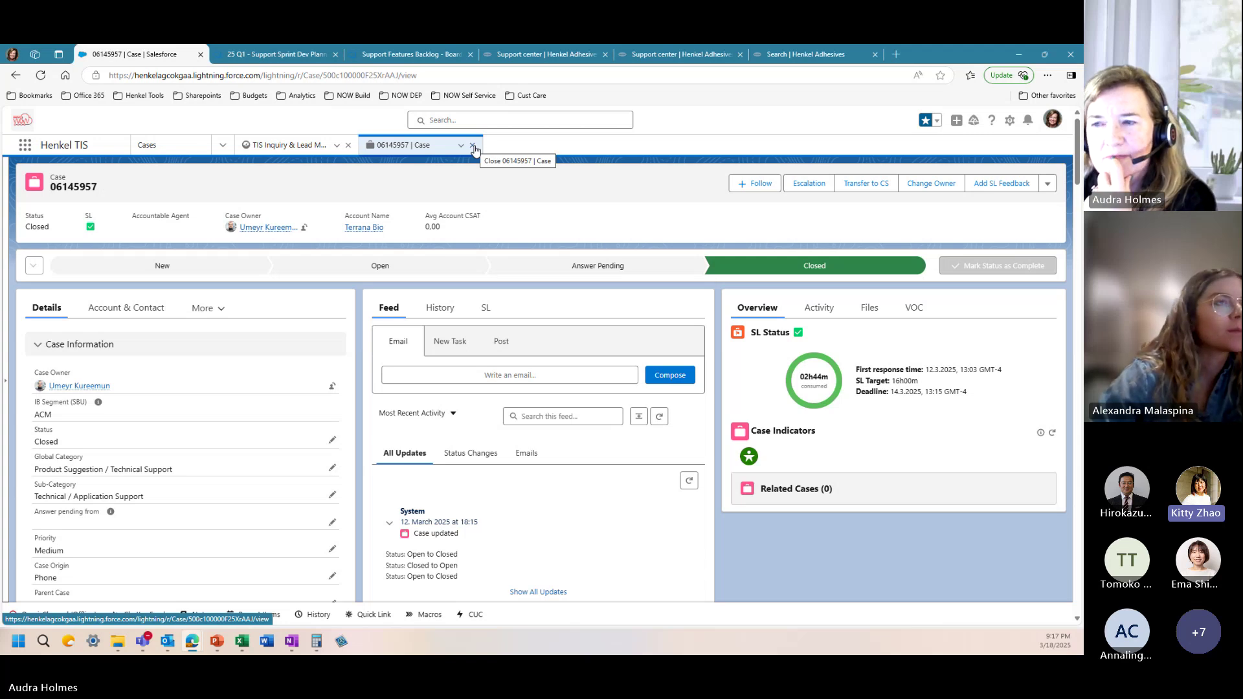
pyautogui.click(473, 146)
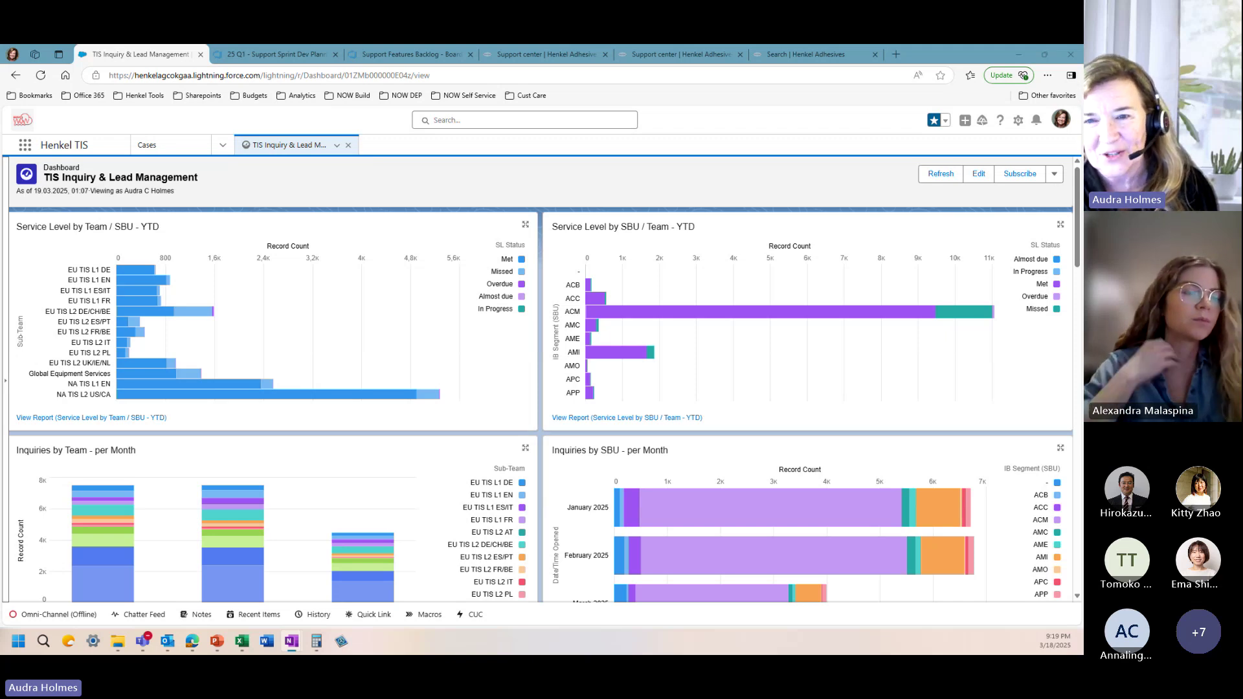
pyautogui.click(468, 119)
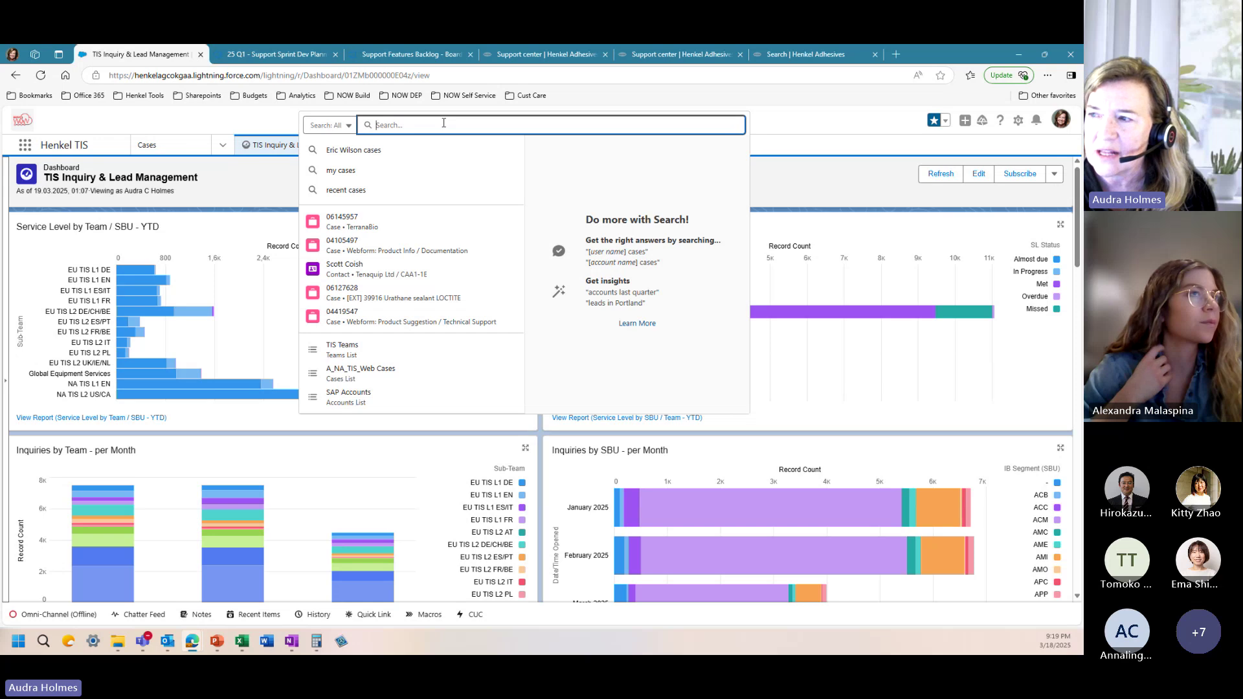
pyautogui.hotkey('ctrl', 'v')
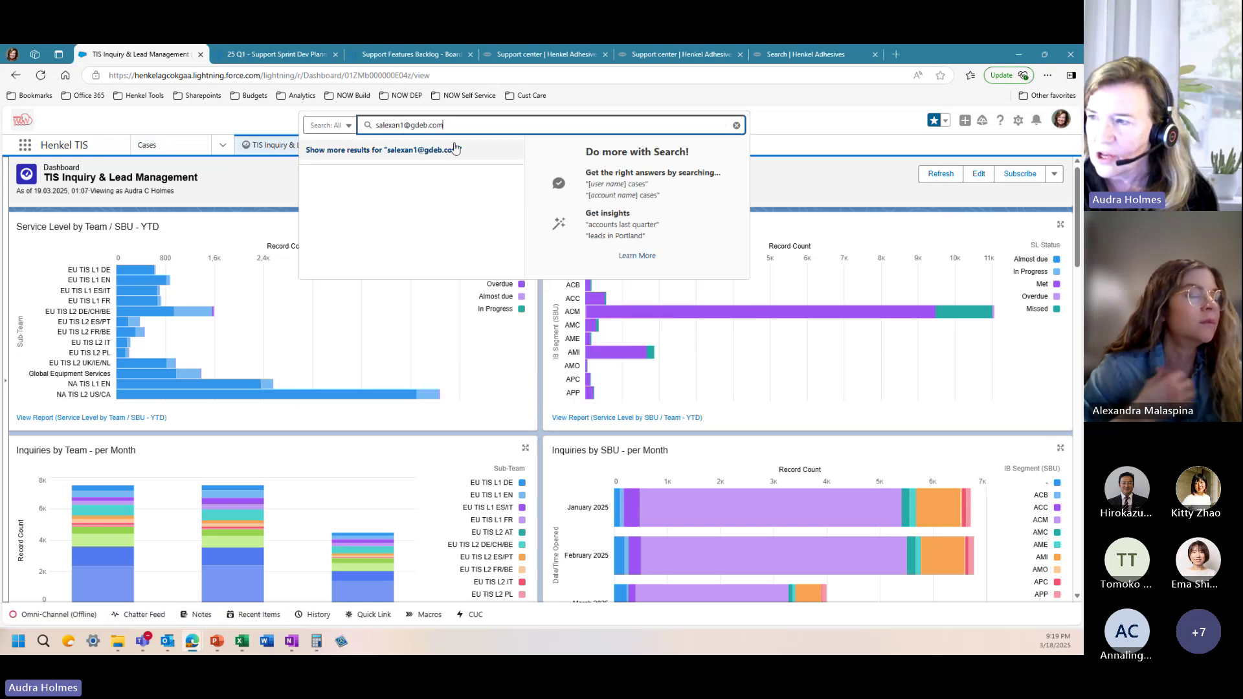
pyautogui.click(455, 148)
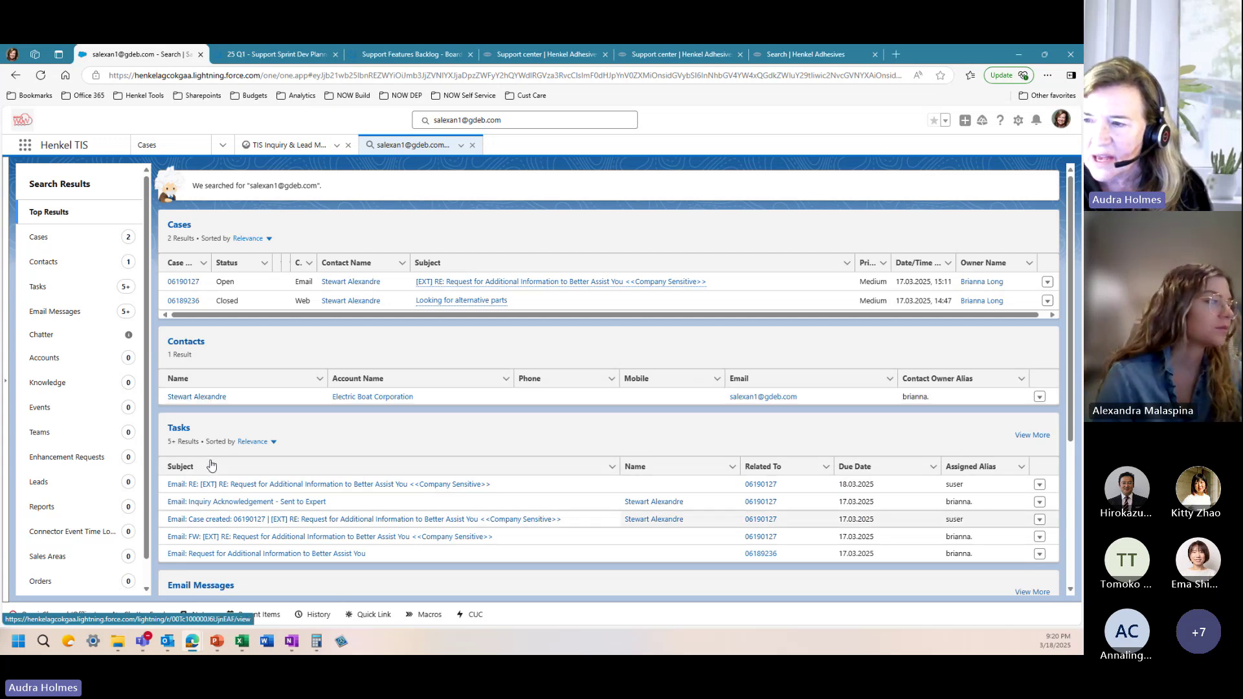
# Step: Search globally for 'darr', preview the first matching contact's card, then dismiss the suggestions
pyautogui.click(475, 146)
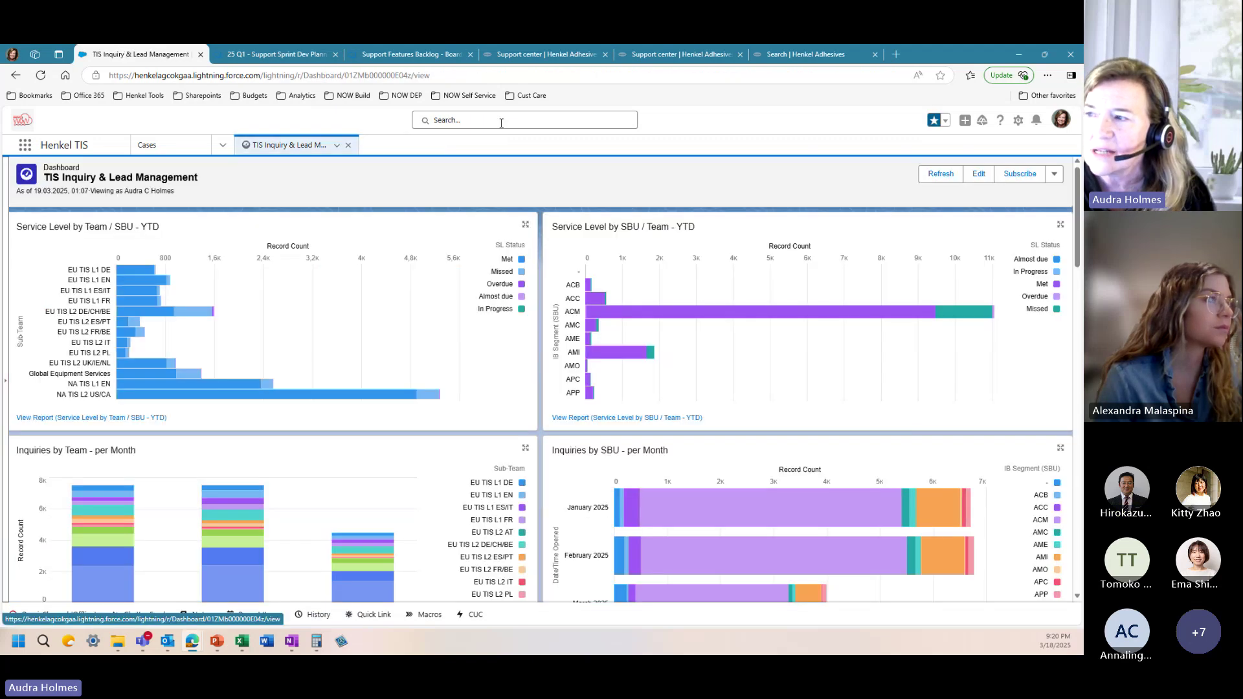
pyautogui.click(499, 122)
pyautogui.write('dar')
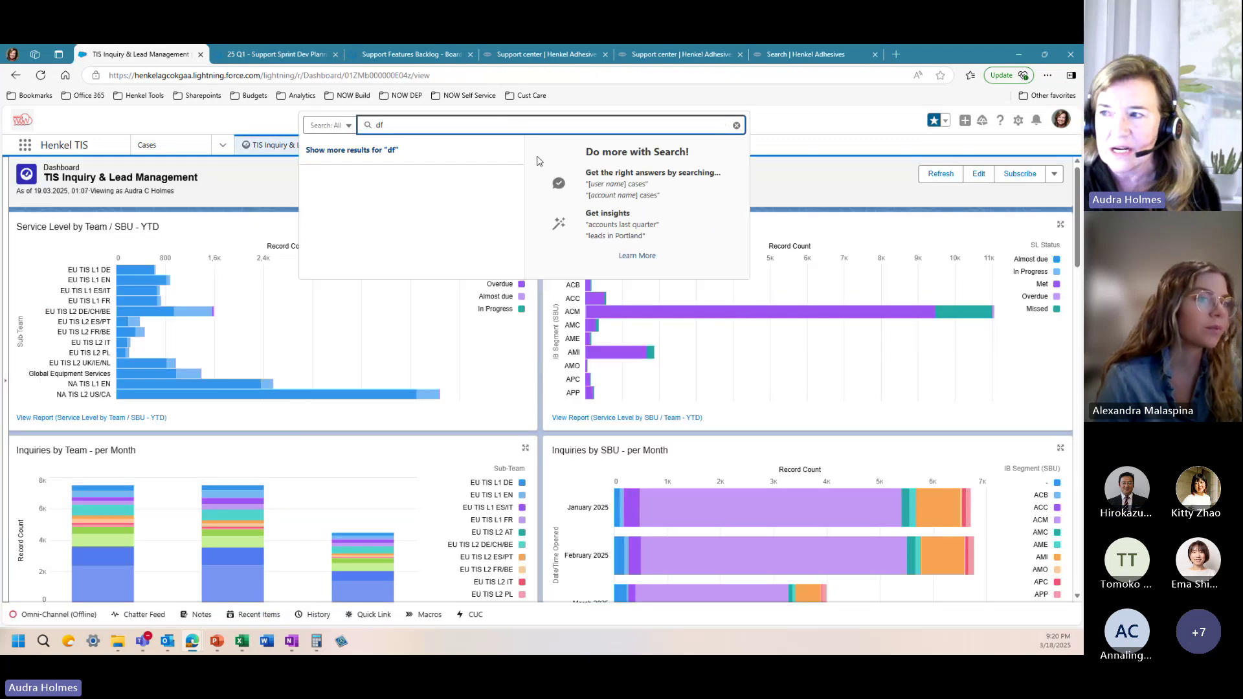
pyautogui.write('r')
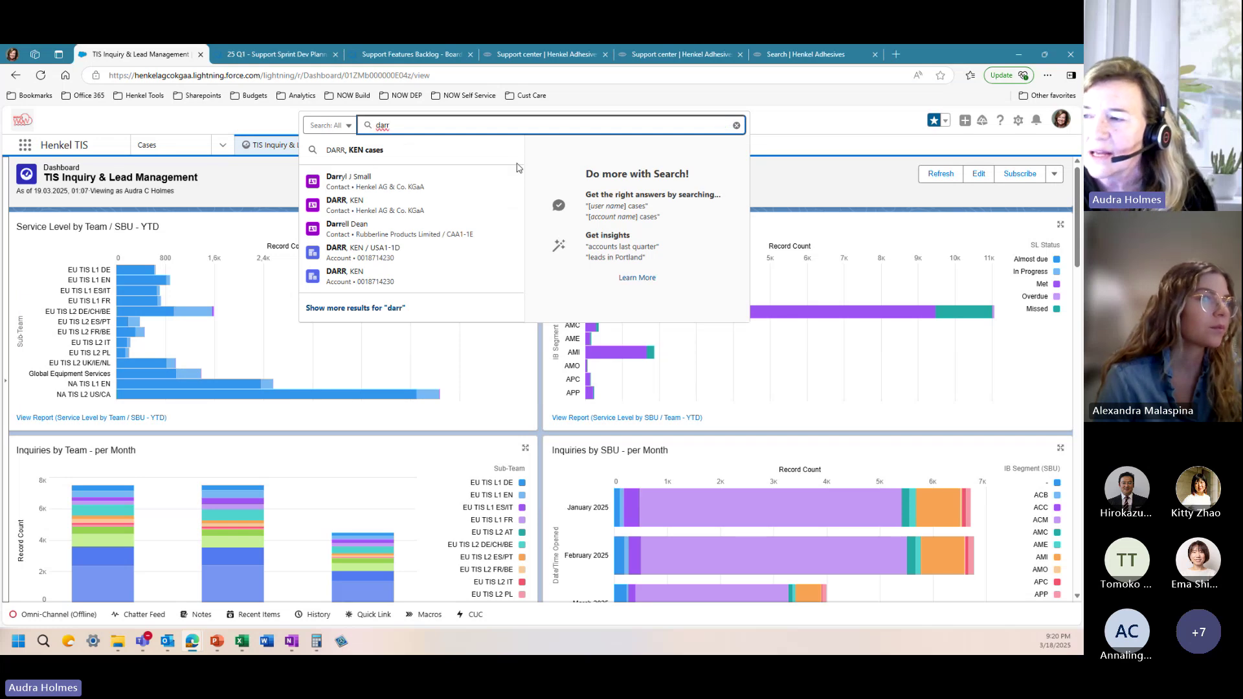
pyautogui.moveTo(374, 189)
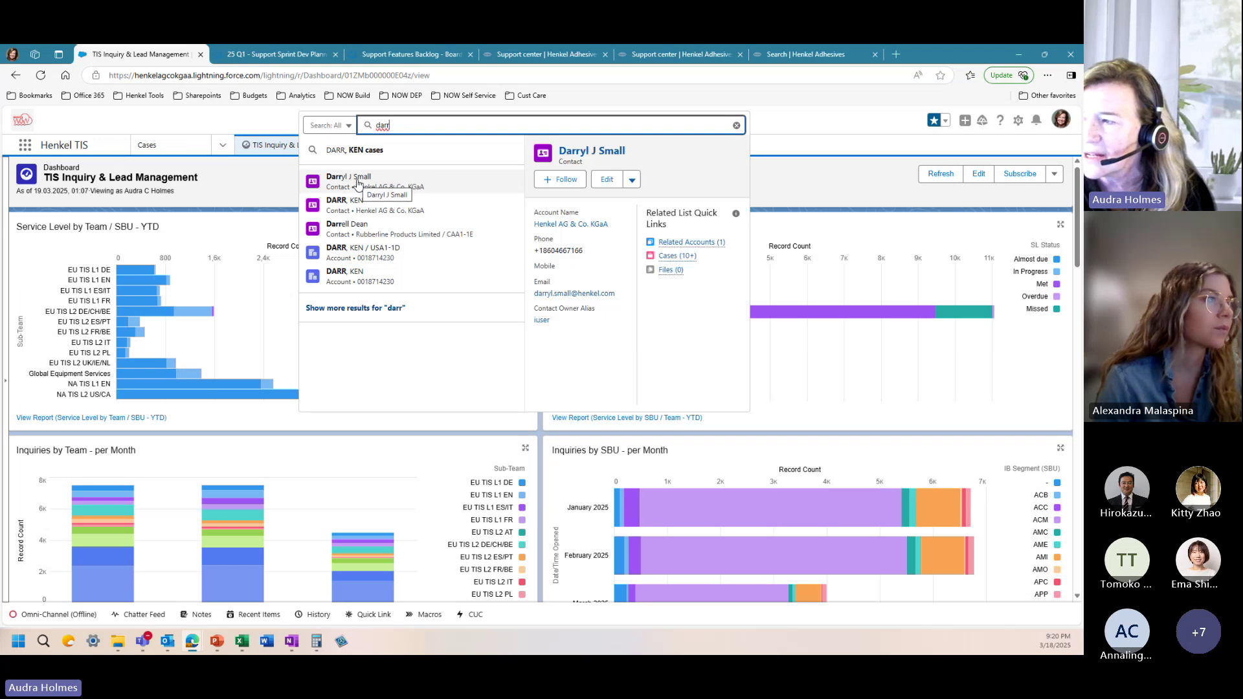
pyautogui.click(688, 258)
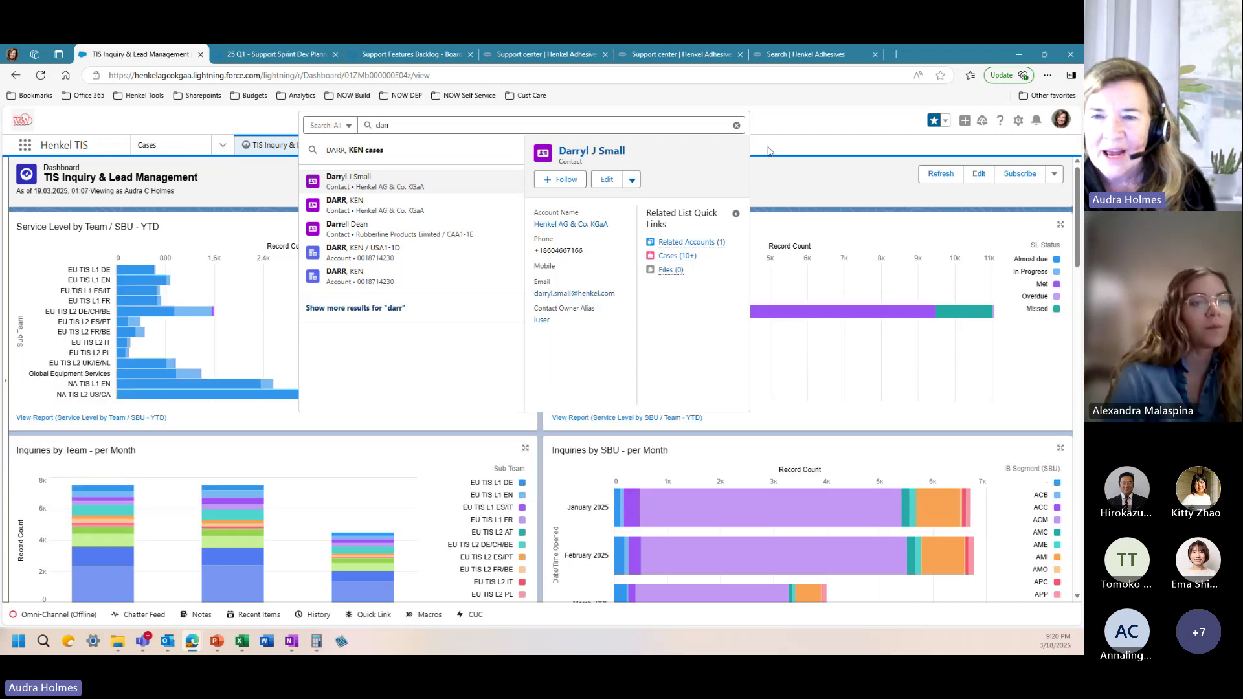
pyautogui.press('Escape')
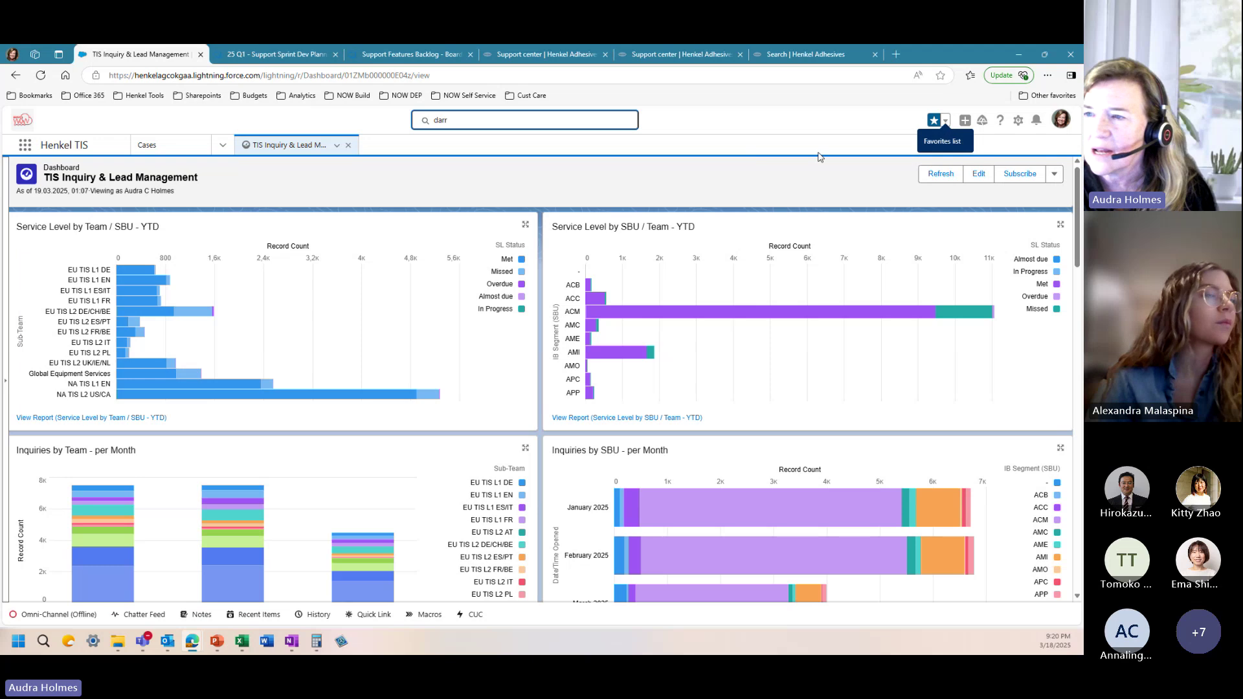
# Step: Navigate to Leads and switch the list view to All Open Leads
pyautogui.click(219, 149)
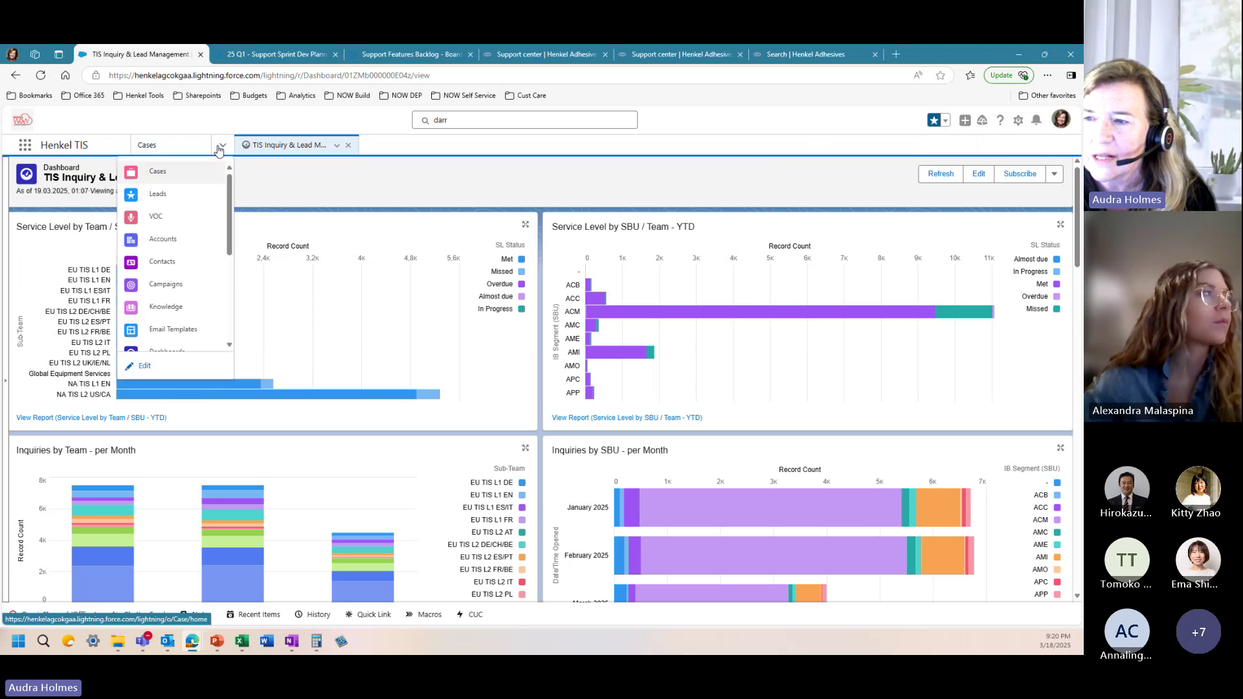
pyautogui.click(158, 195)
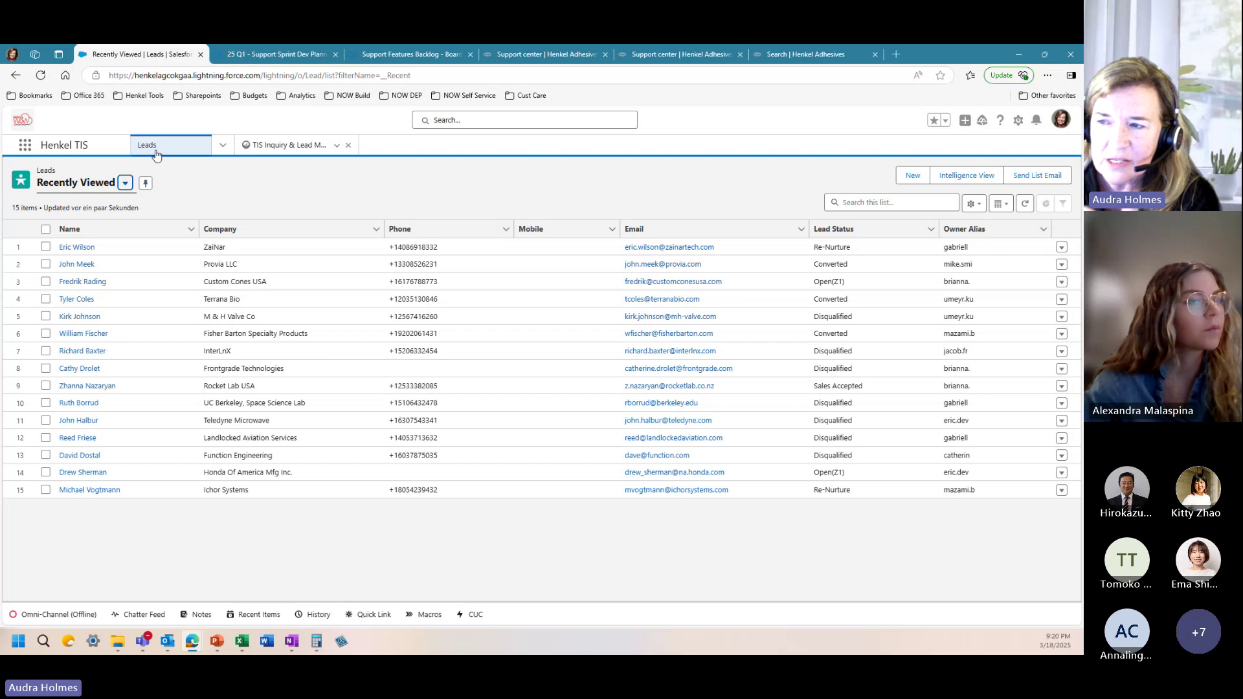
pyautogui.click(125, 183)
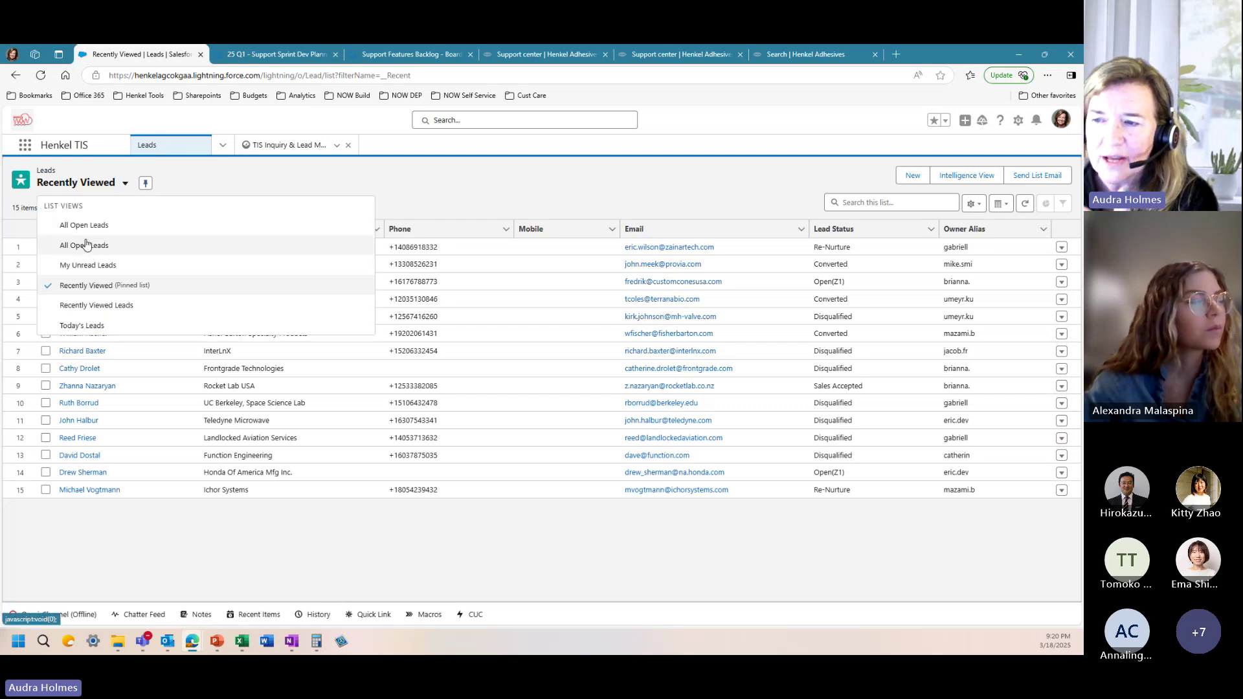
pyautogui.click(87, 245)
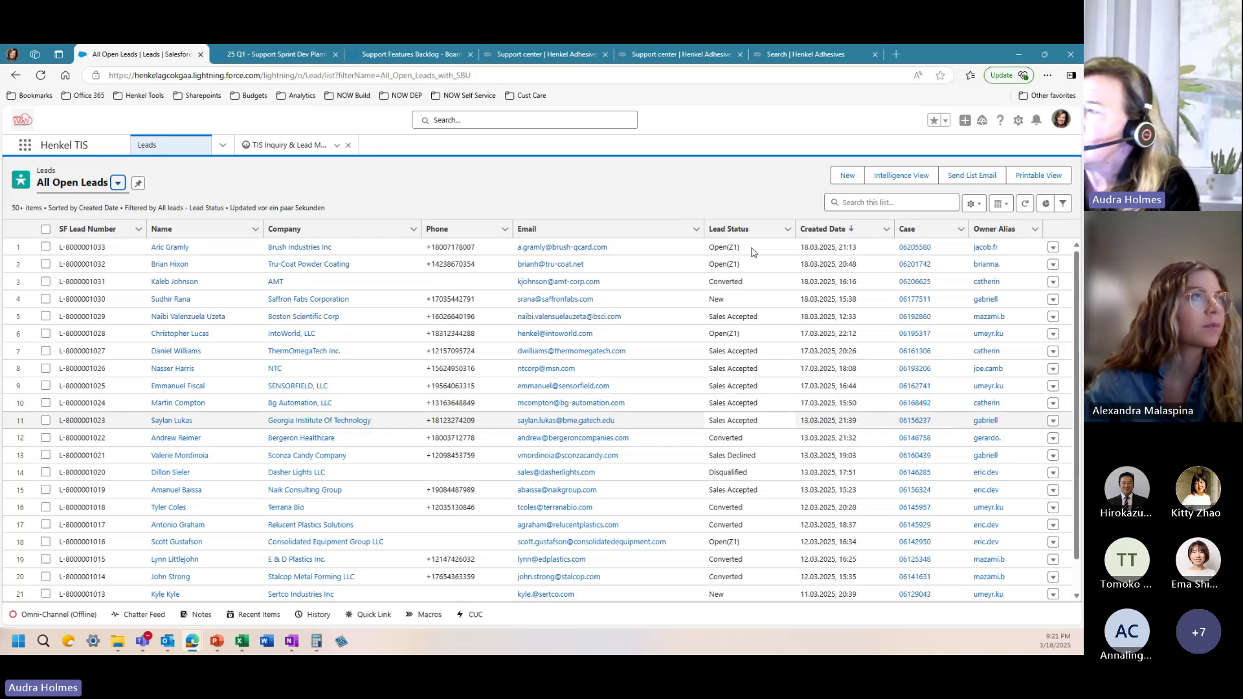
# Step: Open the converted Provia LLC lead from the favourites list
pyautogui.click(946, 125)
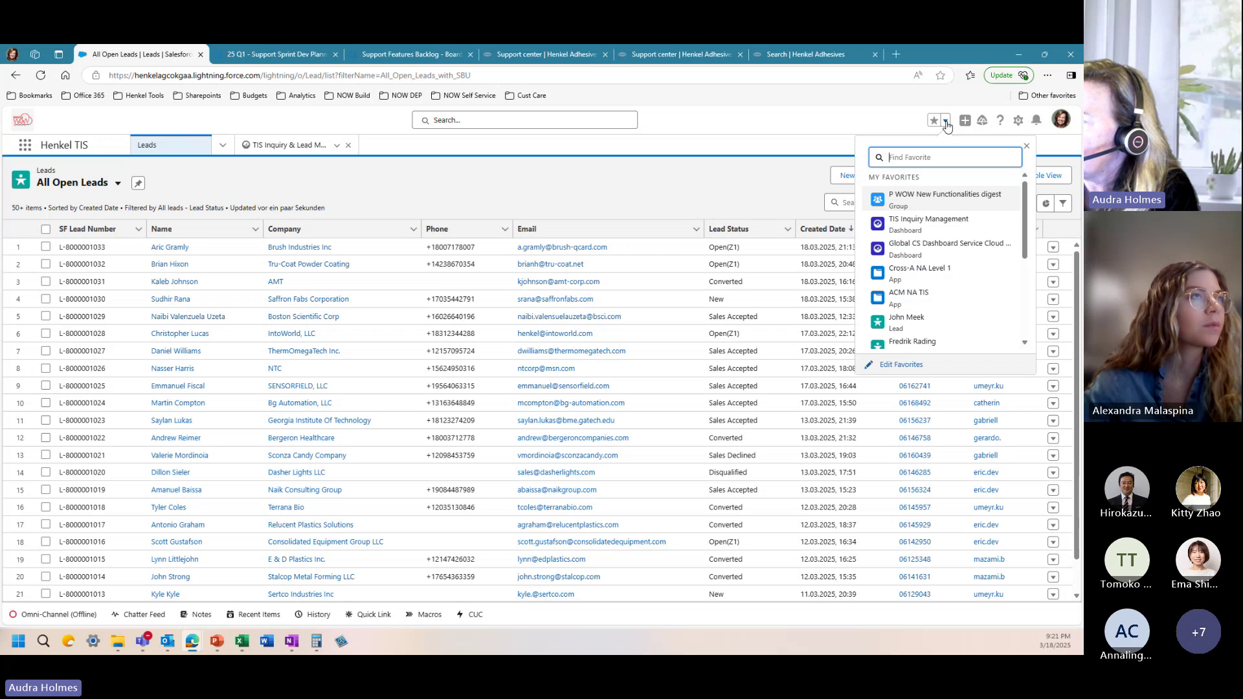
pyautogui.scroll(-2, 915, 268)
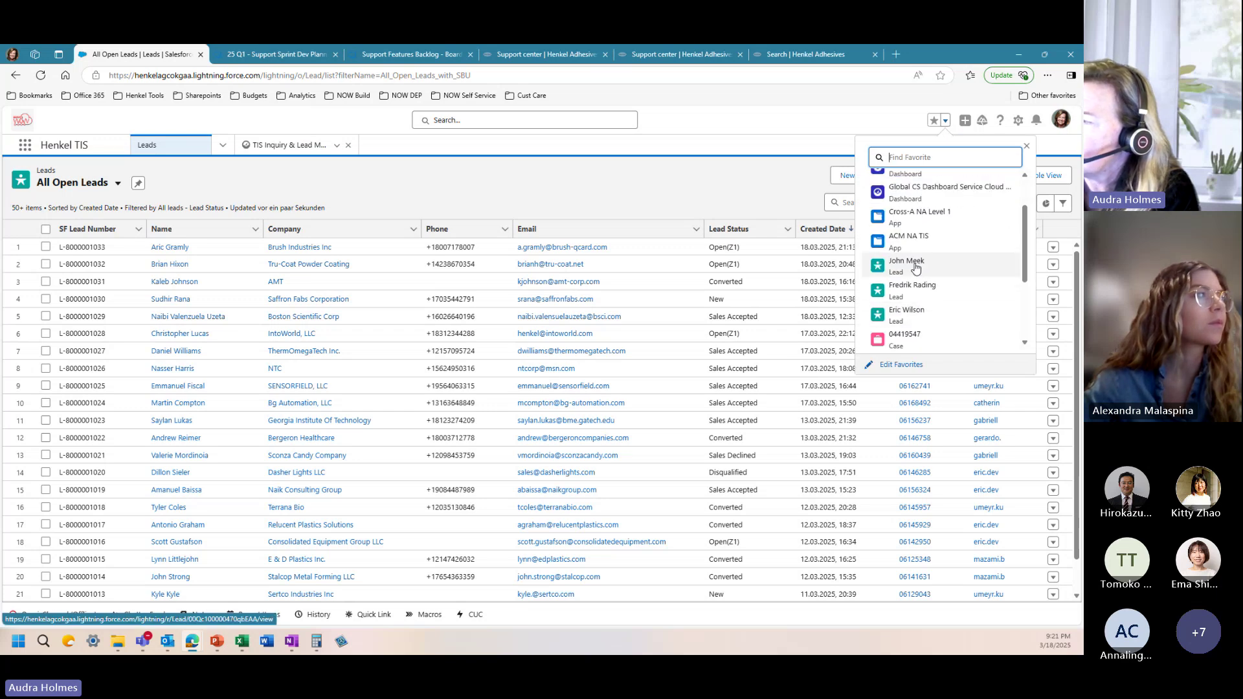
pyautogui.click(916, 269)
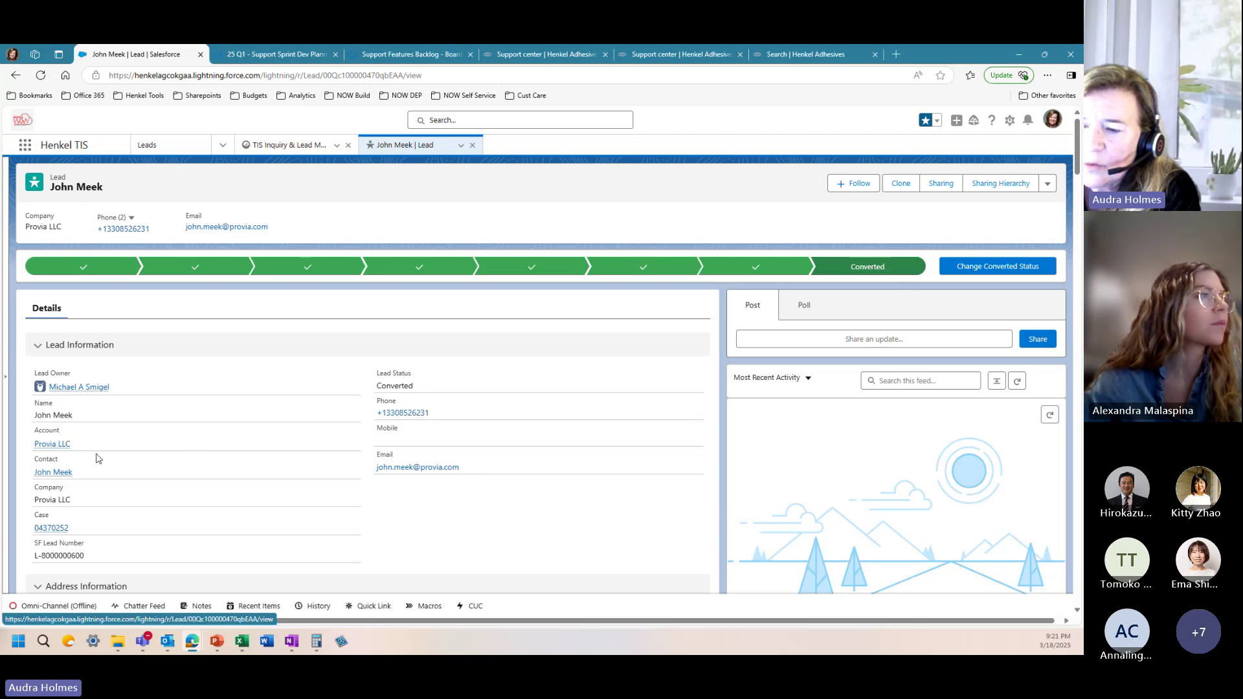
pyautogui.moveTo(52, 529)
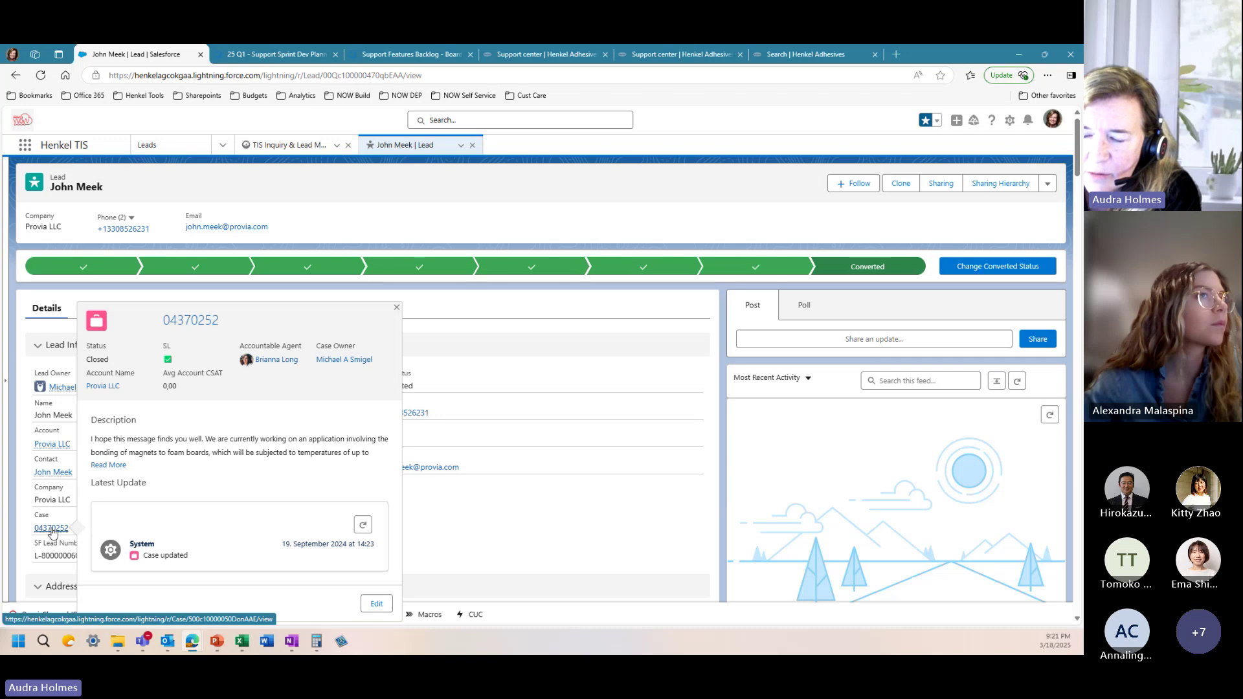
pyautogui.click(51, 529)
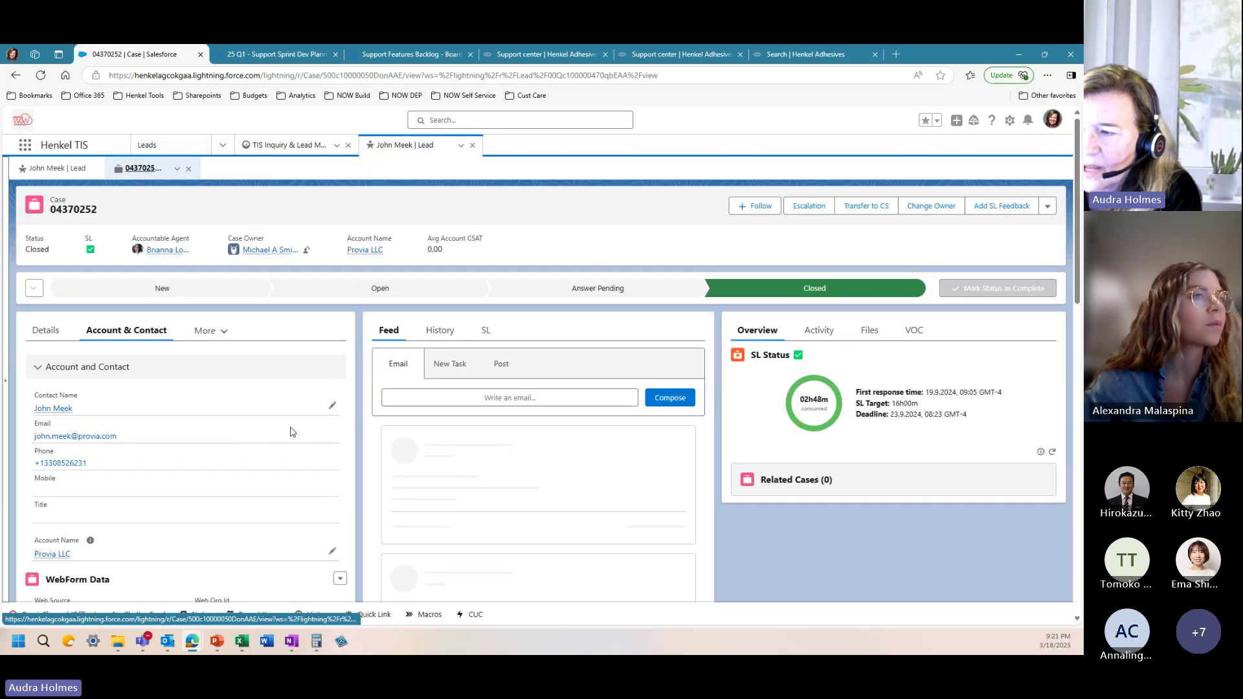
pyautogui.scroll(-3, 415, 440)
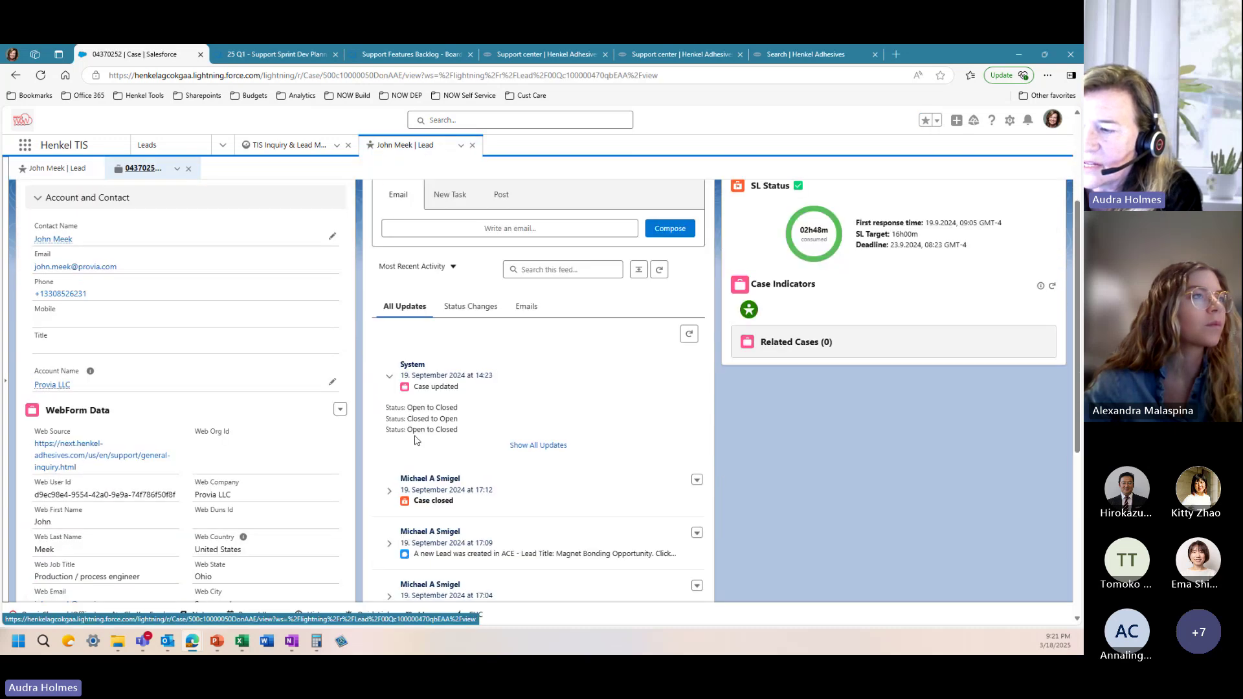
pyautogui.scroll(-4, 415, 440)
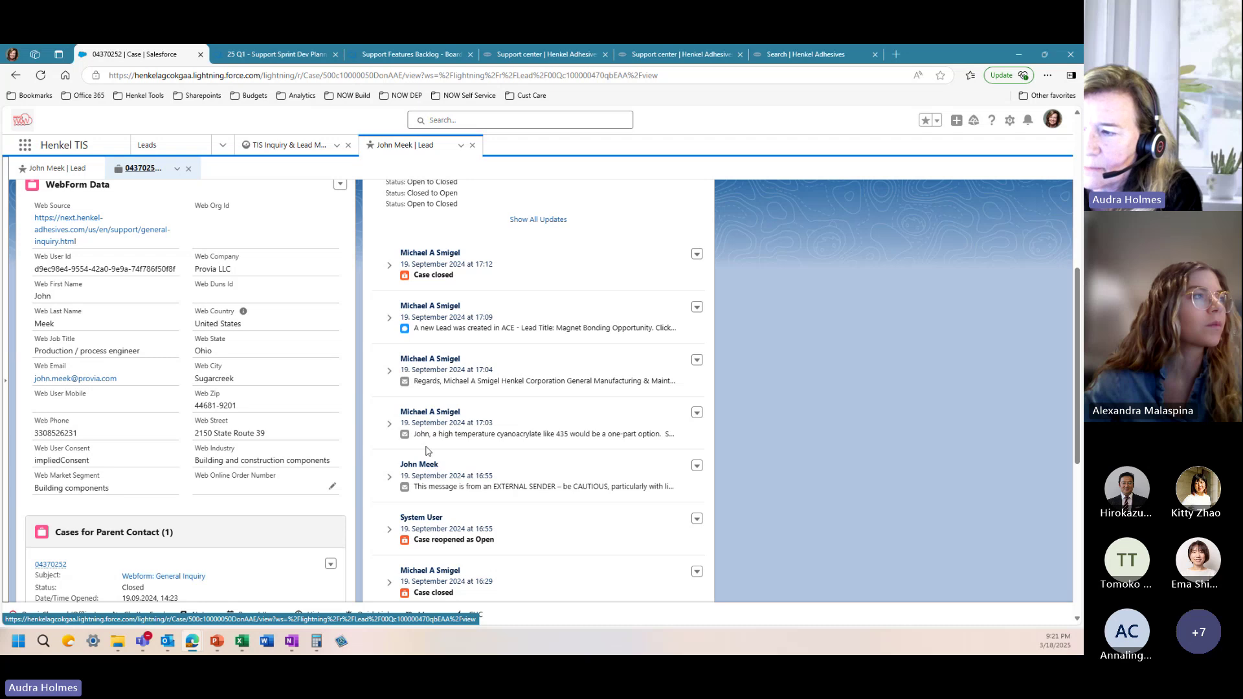
pyautogui.scroll(7, 425, 496)
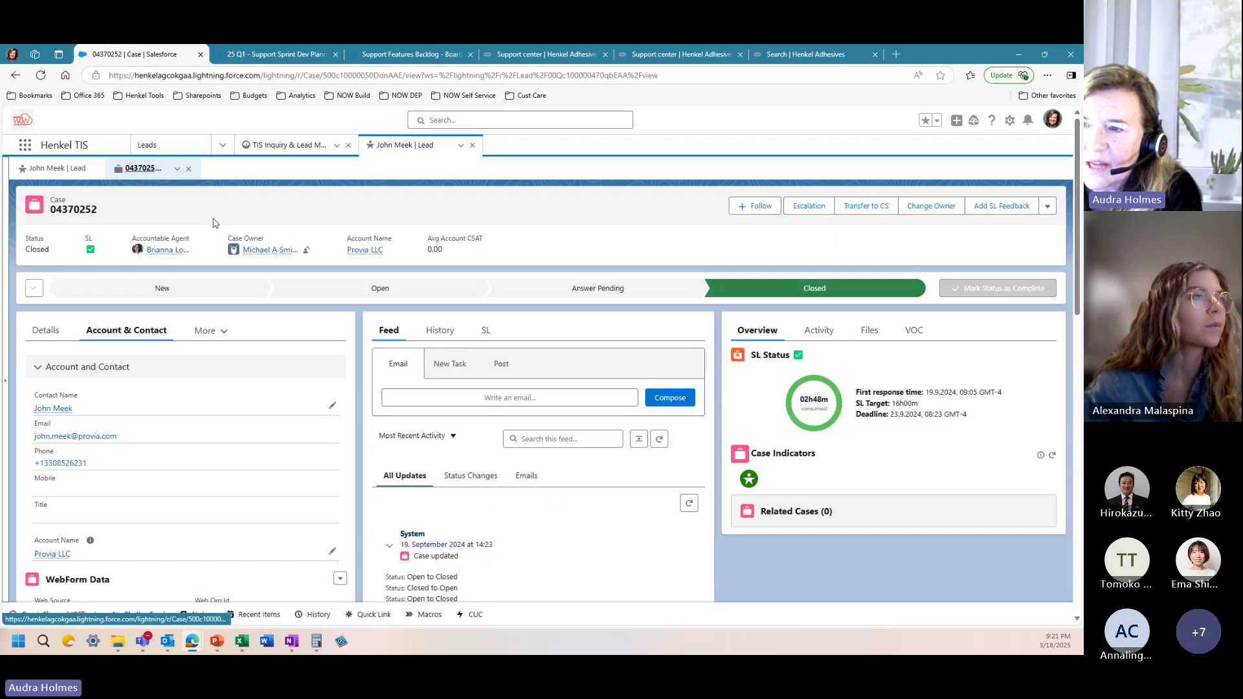
# Step: Return to the Provia LLC lead and read through its description
pyautogui.click(46, 169)
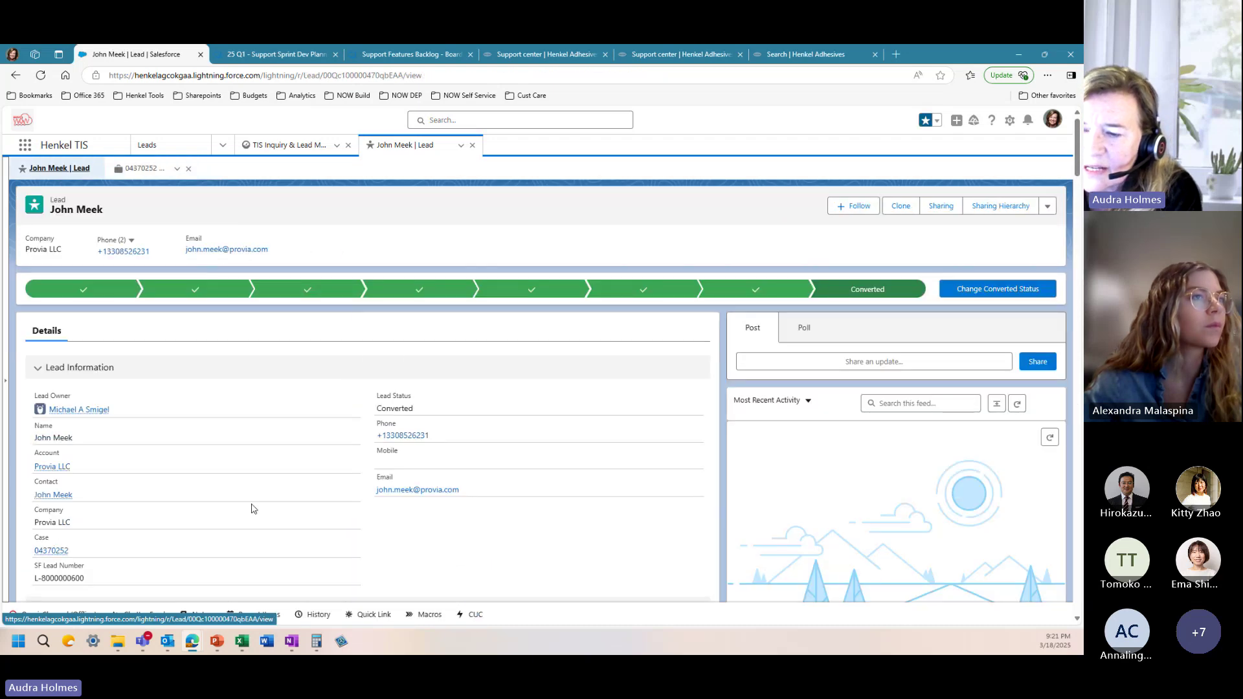
pyautogui.scroll(-8, 252, 508)
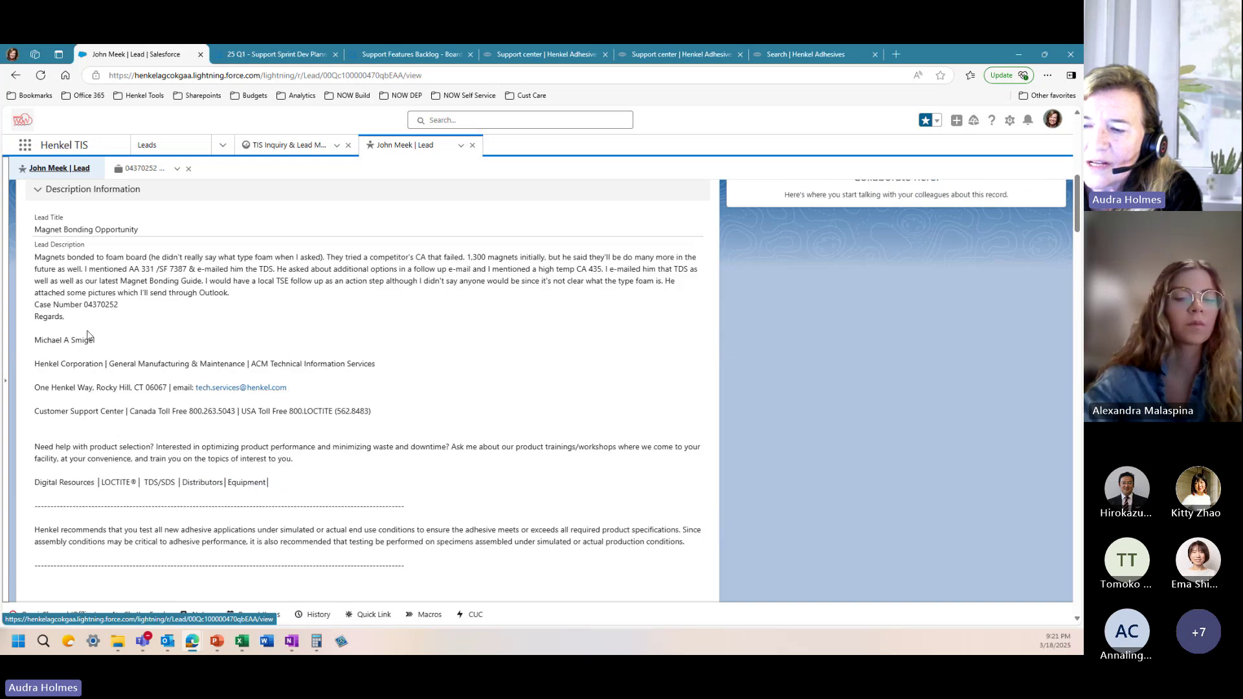
pyautogui.scroll(-2, 103, 446)
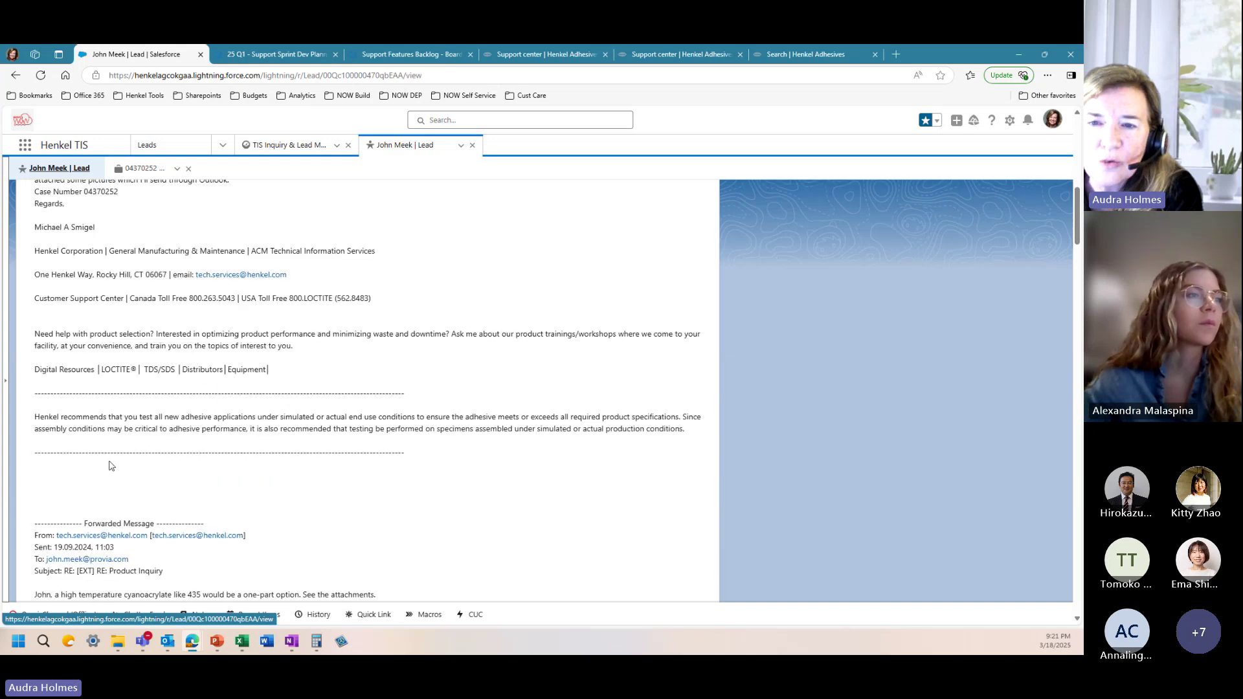
pyautogui.scroll(6, 154, 453)
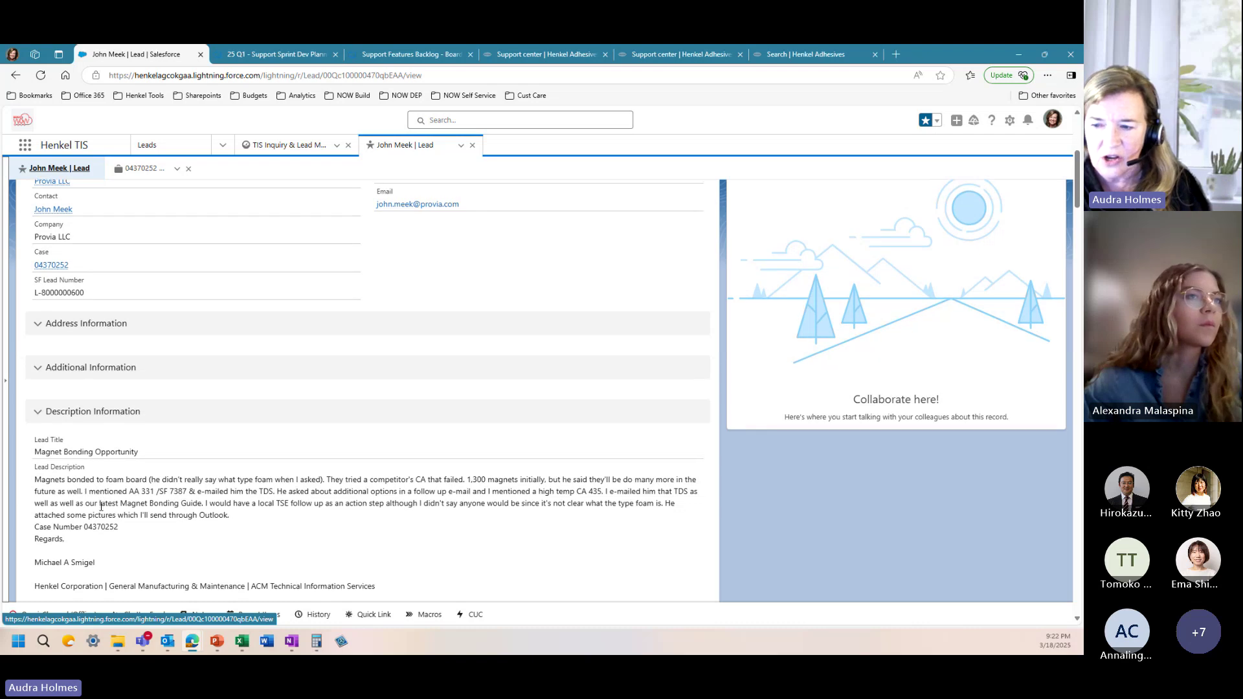
pyautogui.scroll(-2, 101, 507)
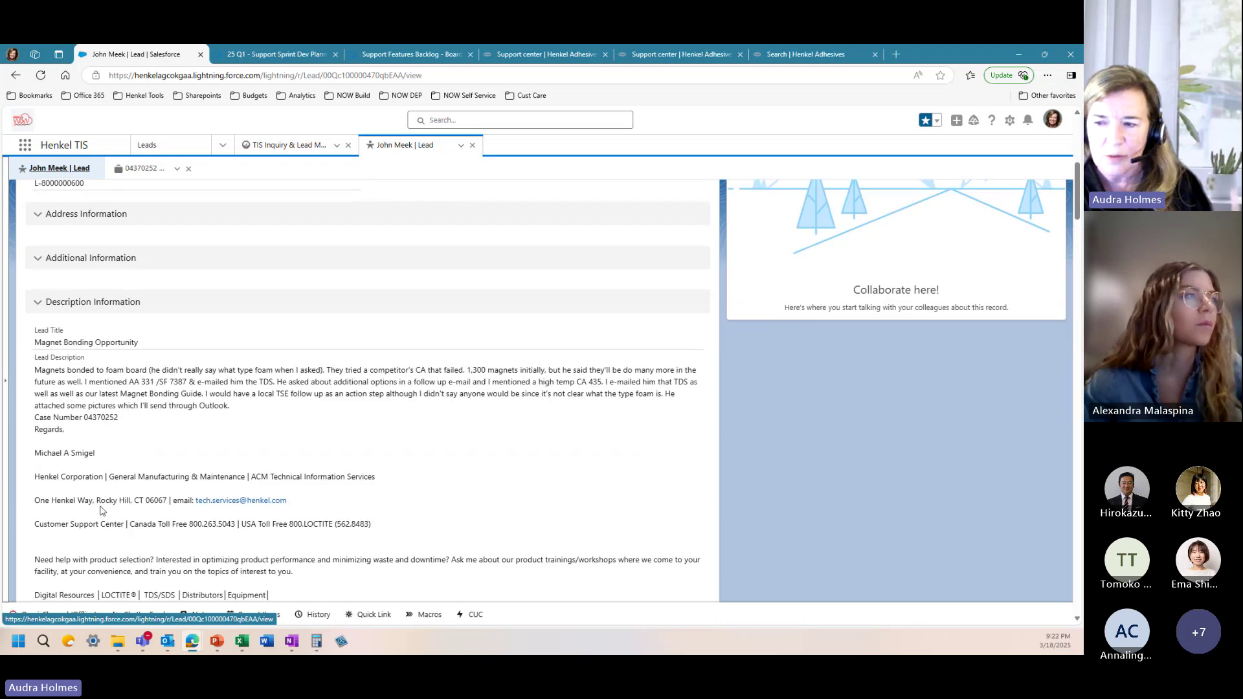
pyautogui.scroll(-5, 100, 511)
pyautogui.scroll(-8, 106, 502)
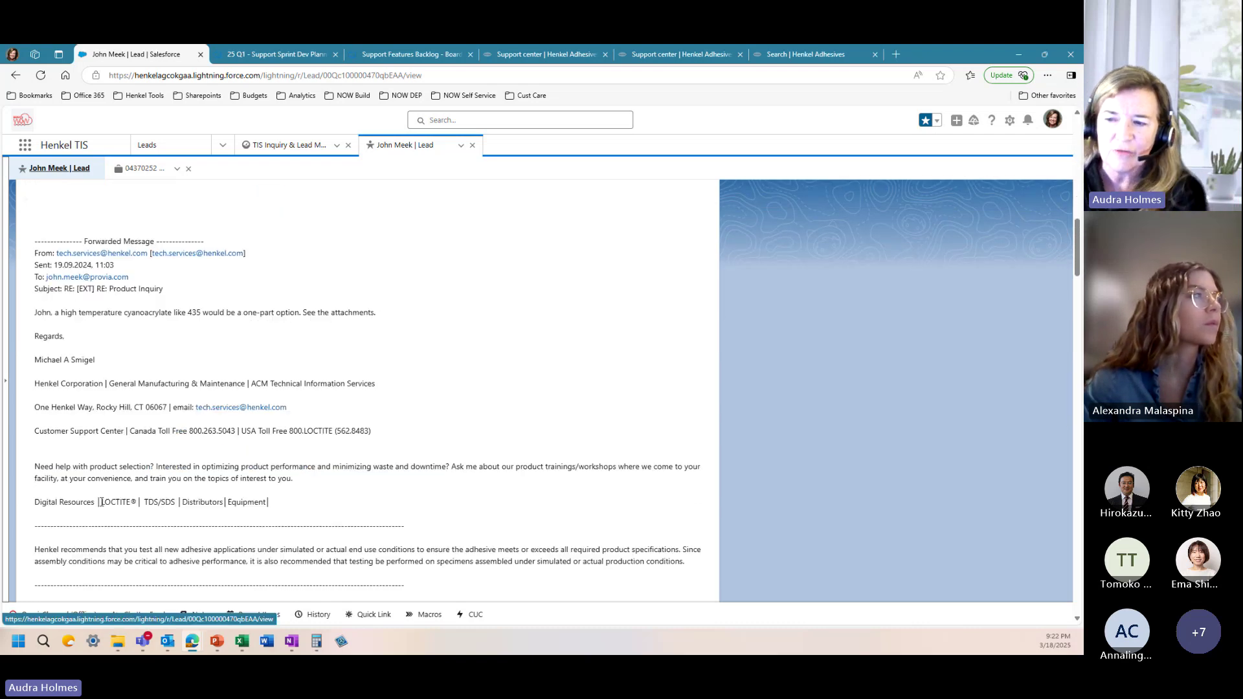
pyautogui.scroll(-8, 117, 461)
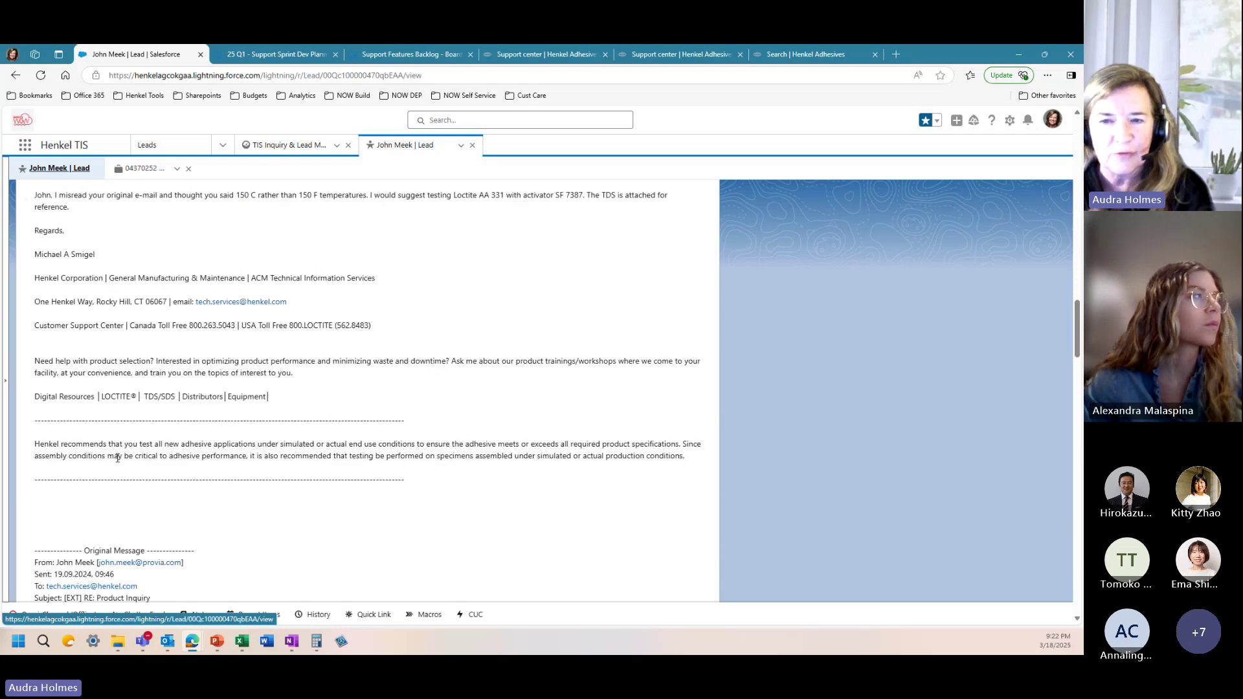
pyautogui.scroll(20, 156, 423)
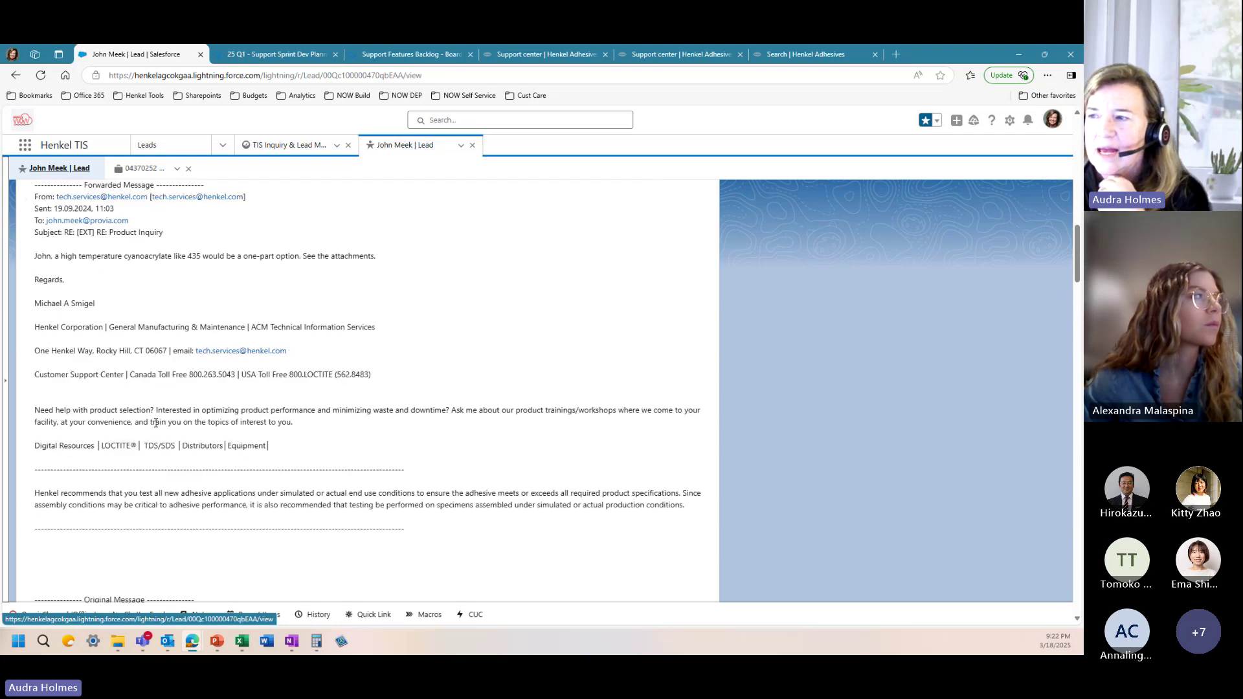
pyautogui.scroll(10, 150, 395)
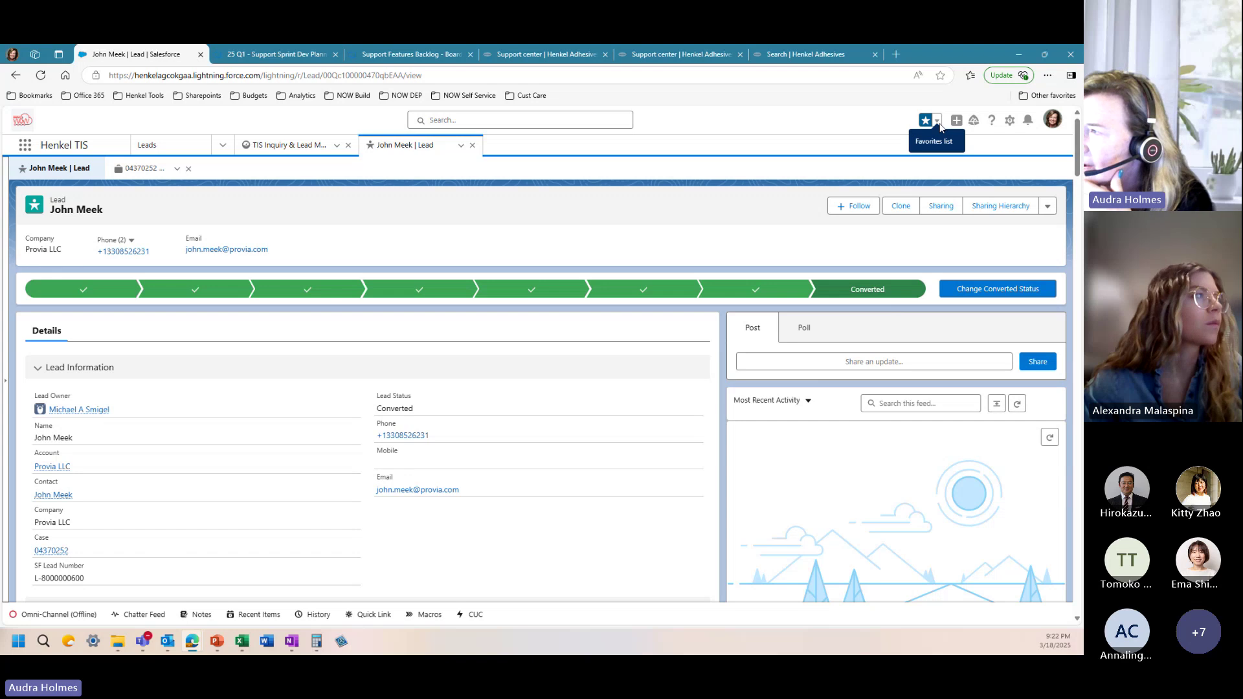
# Step: Open the Custom Cones USA lead from the favourites list
pyautogui.click(938, 123)
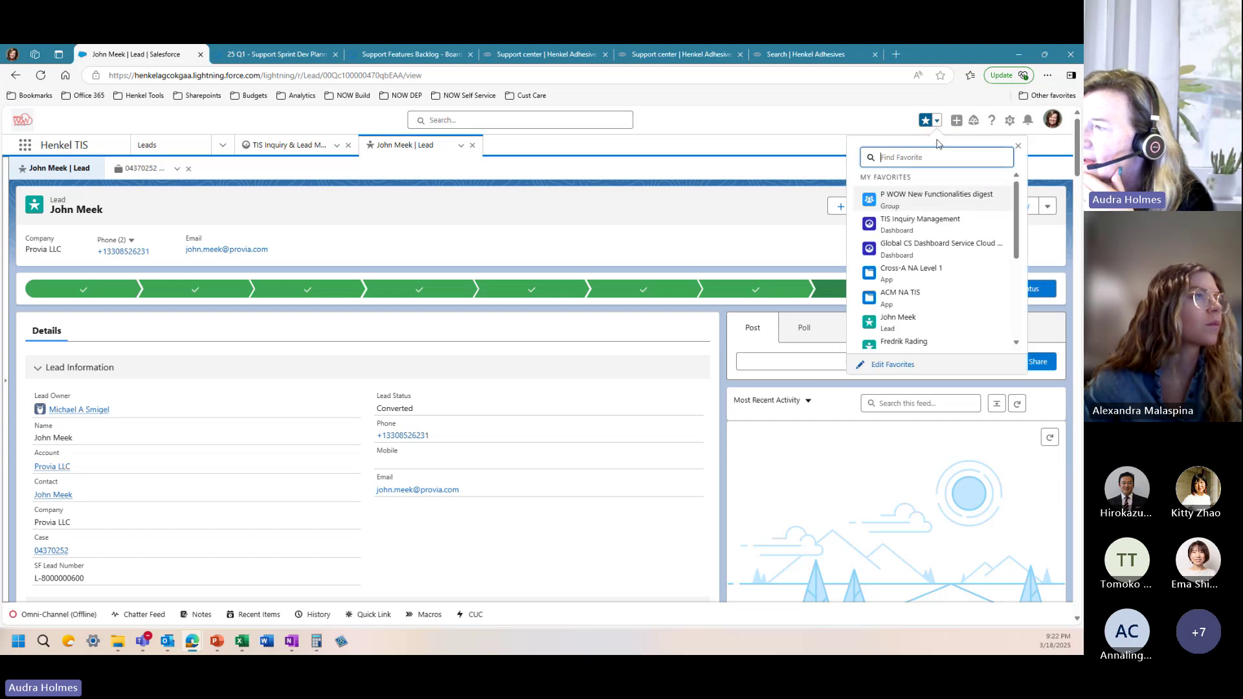
pyautogui.click(903, 345)
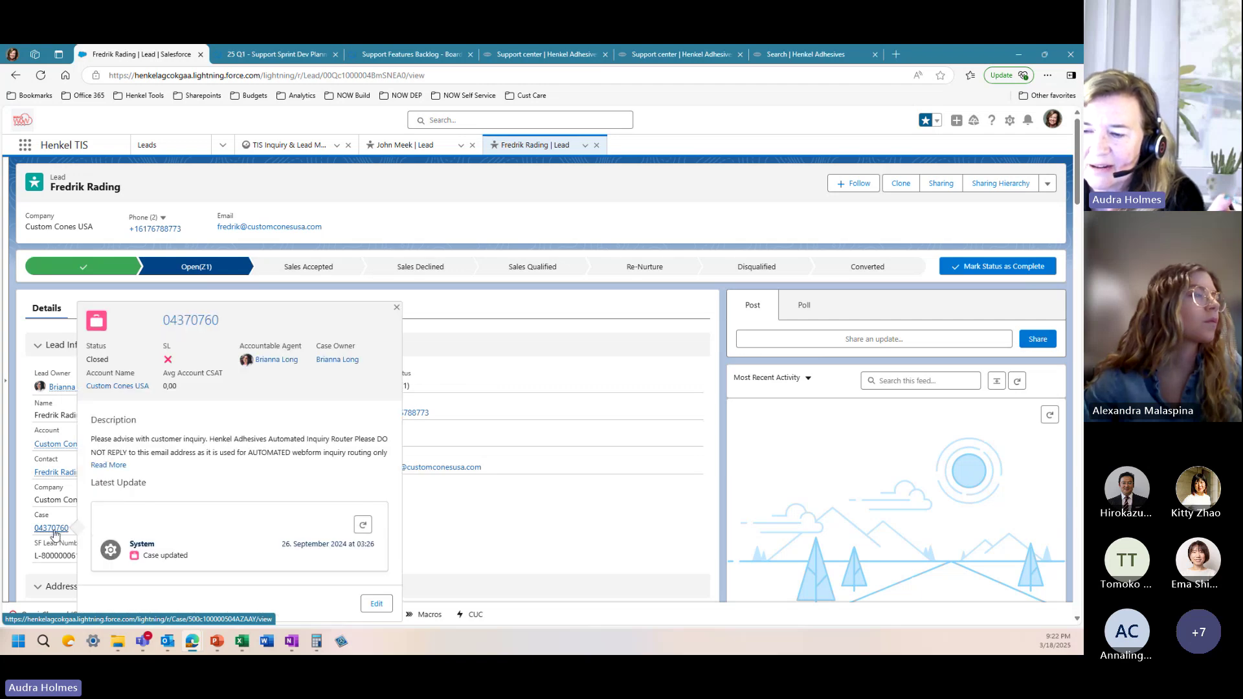
pyautogui.click(53, 529)
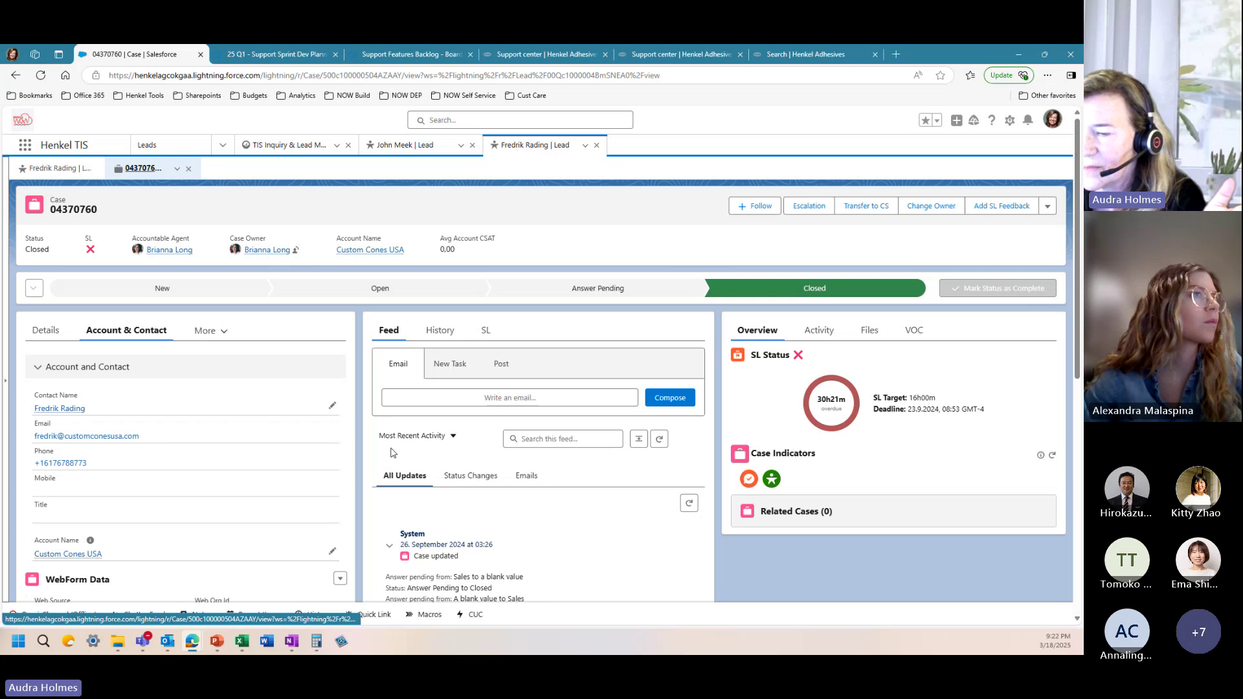
pyautogui.scroll(-3, 391, 452)
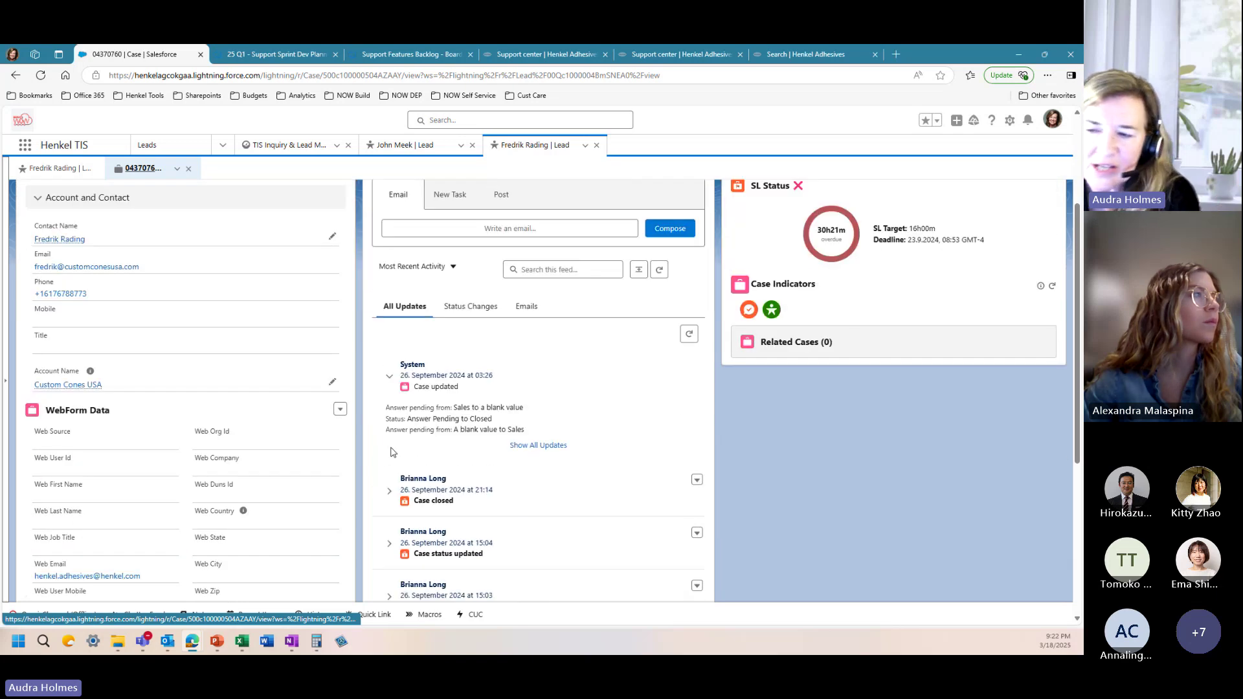
pyautogui.scroll(-4, 392, 452)
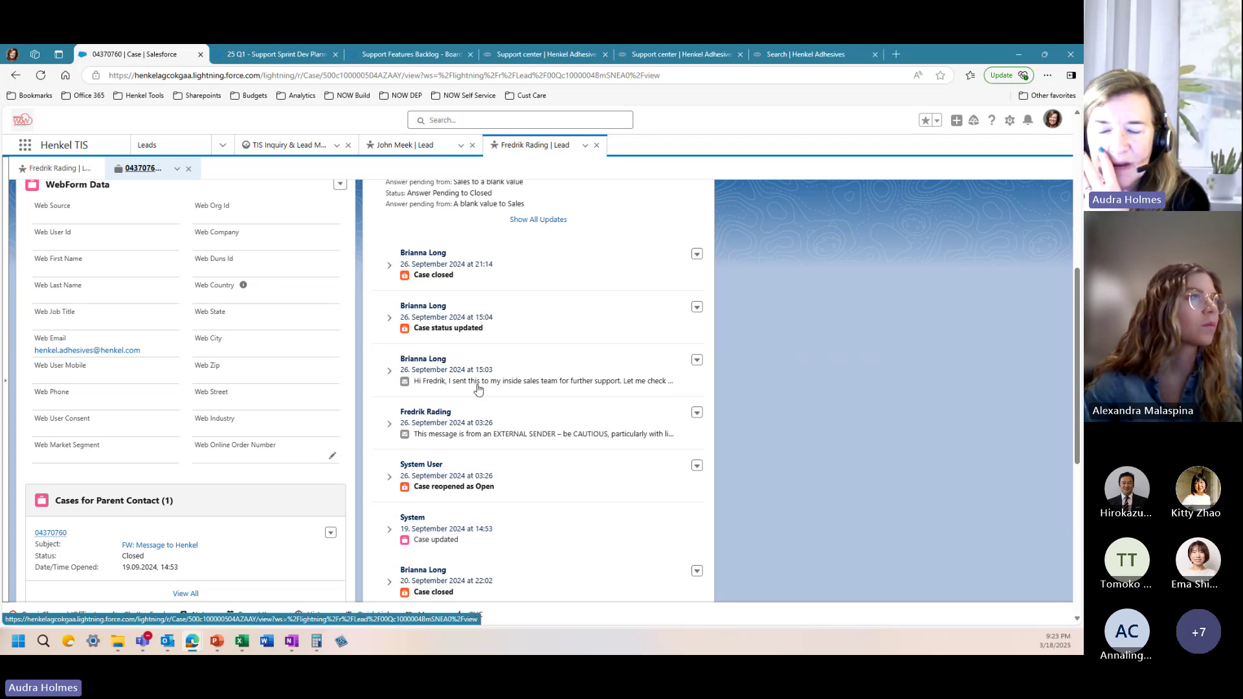
pyautogui.scroll(-2, 468, 416)
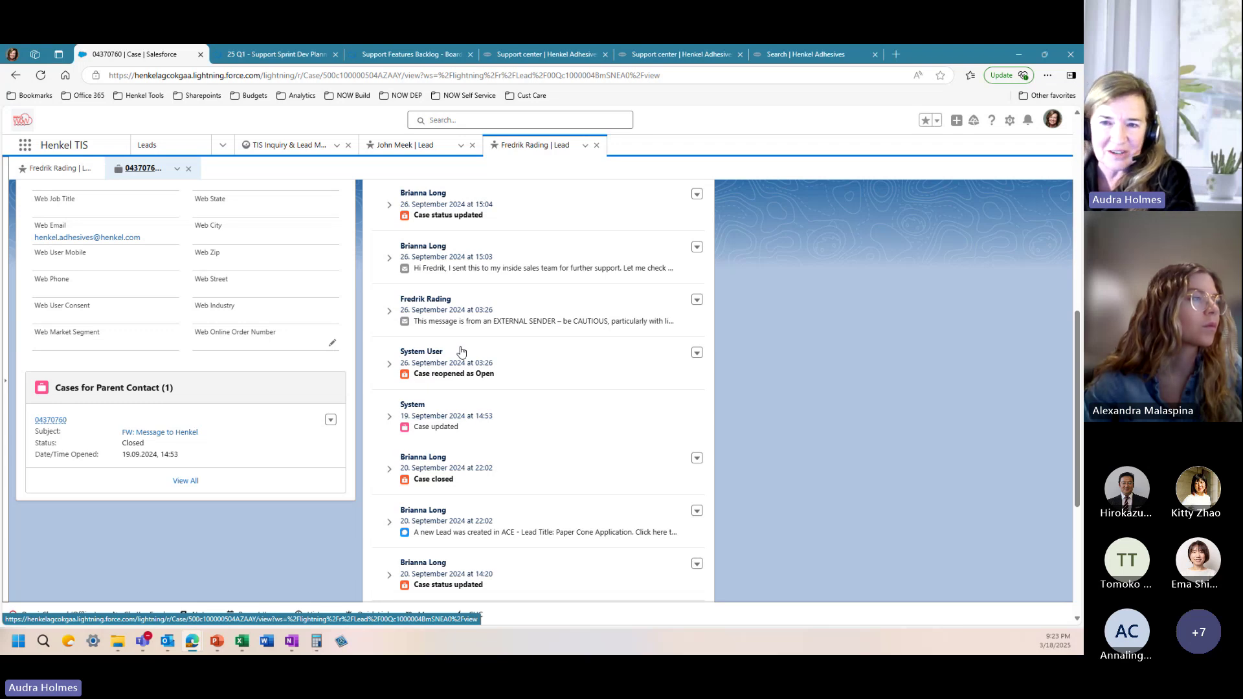
pyautogui.scroll(-5, 459, 363)
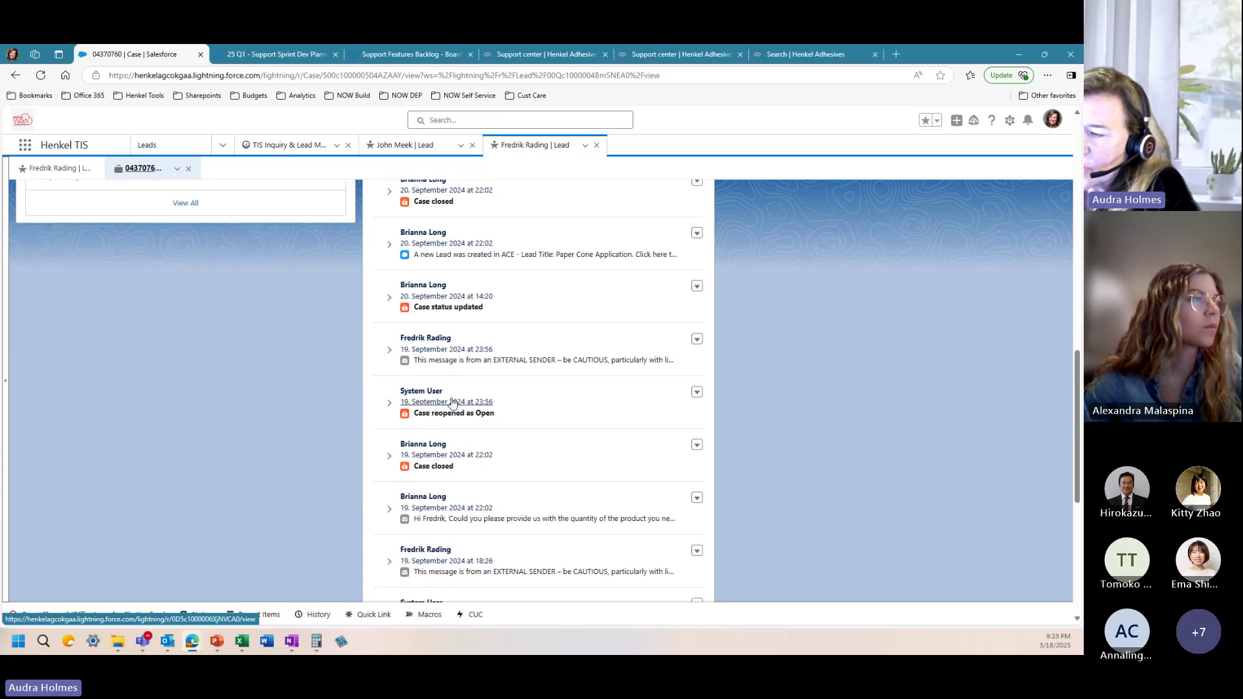
pyautogui.scroll(-2, 455, 382)
pyautogui.scroll(-3, 452, 401)
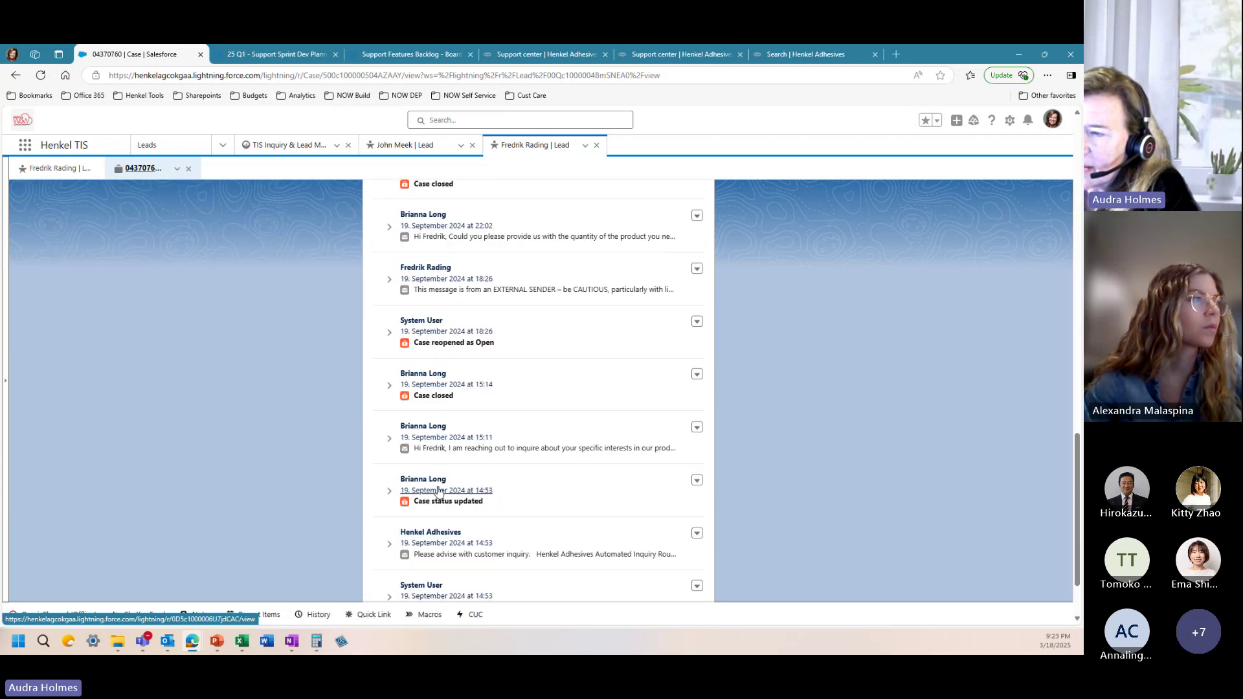
pyautogui.scroll(6, 205, 224)
pyautogui.scroll(8, 60, 204)
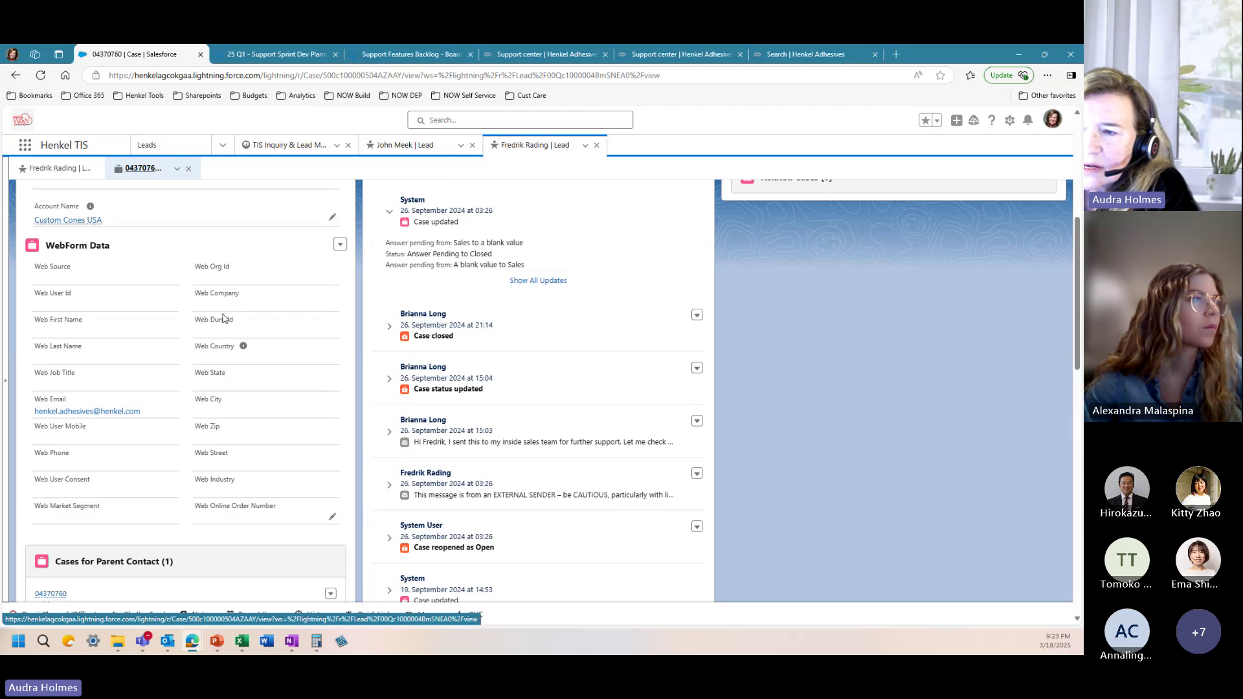
pyautogui.click(46, 222)
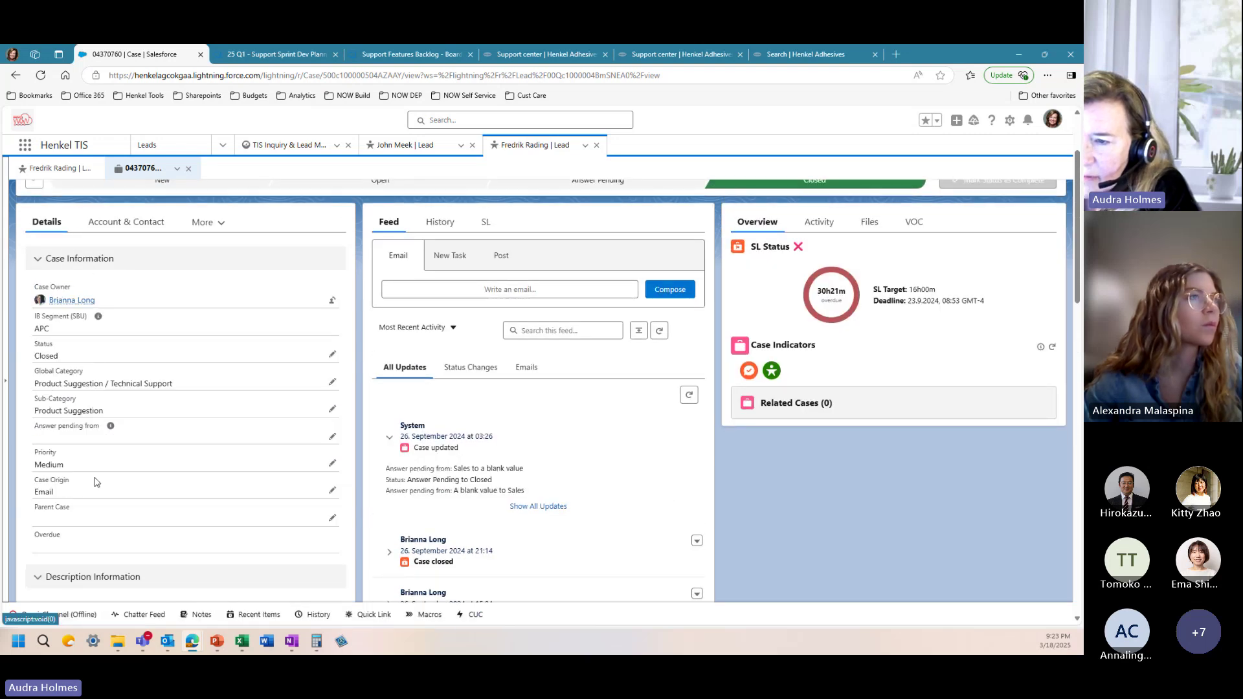
pyautogui.scroll(-4, 463, 505)
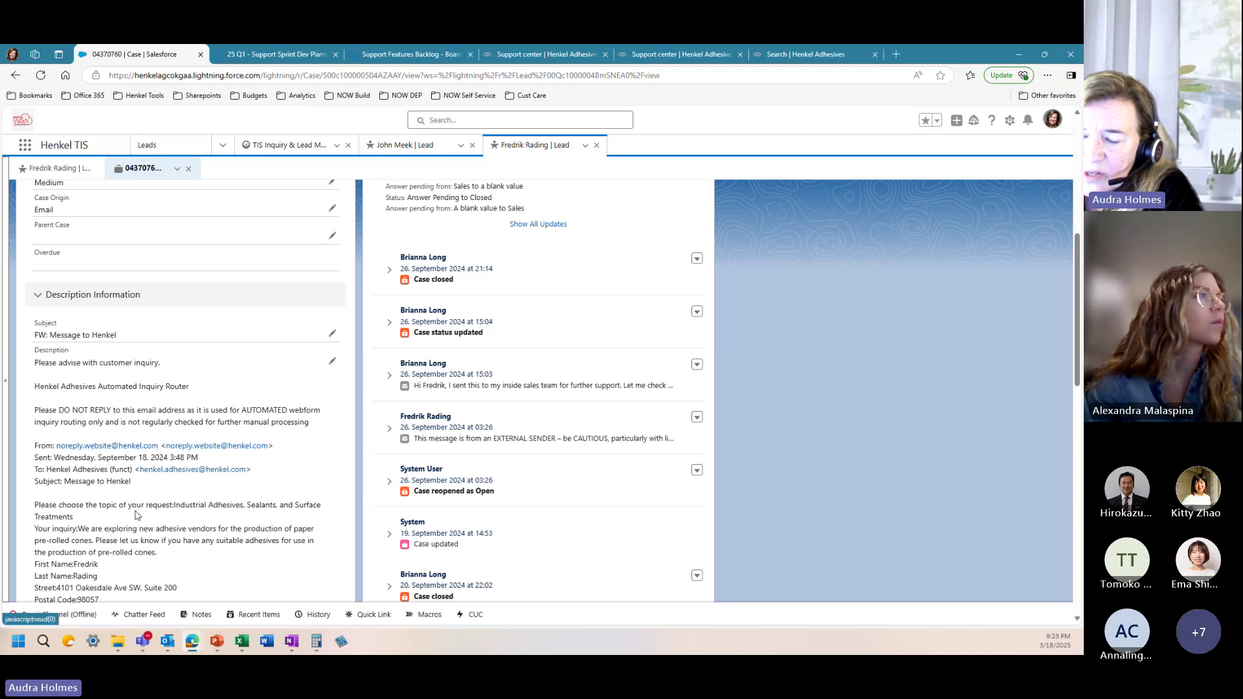
pyautogui.scroll(-2, 138, 504)
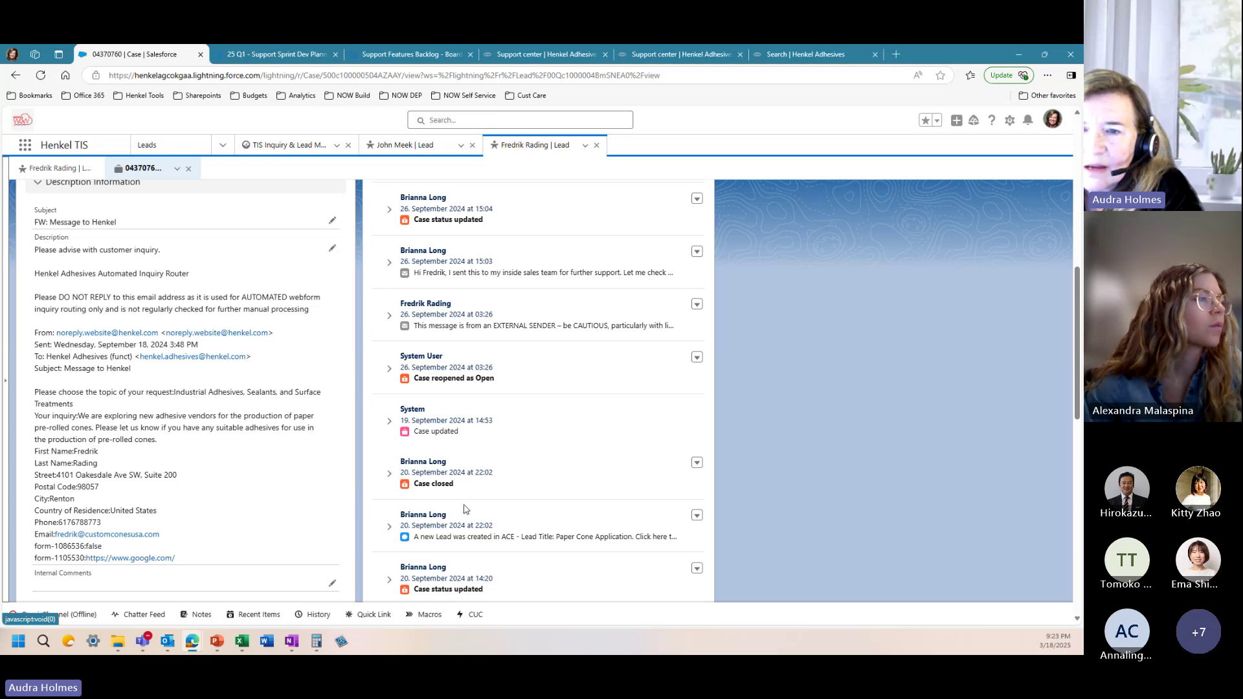
pyautogui.scroll(4, 460, 452)
pyautogui.scroll(3, 461, 453)
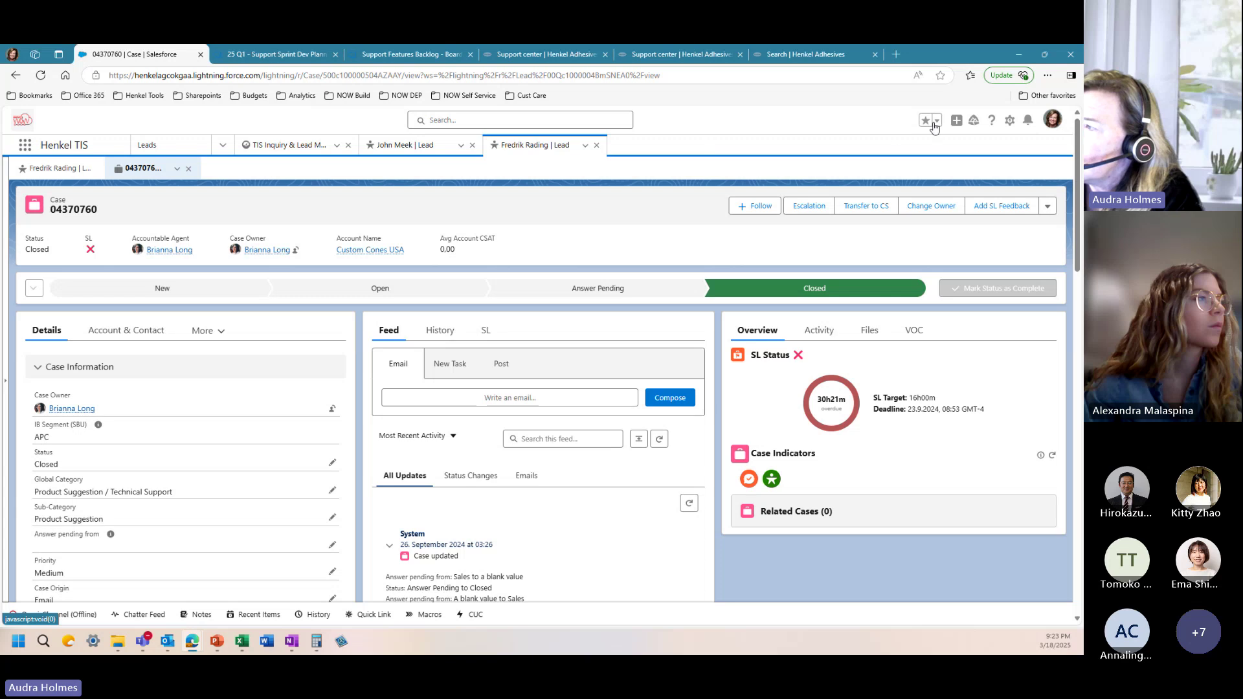
# Step: Open the ZaiNar lead from the My Favorites list
pyautogui.click(937, 123)
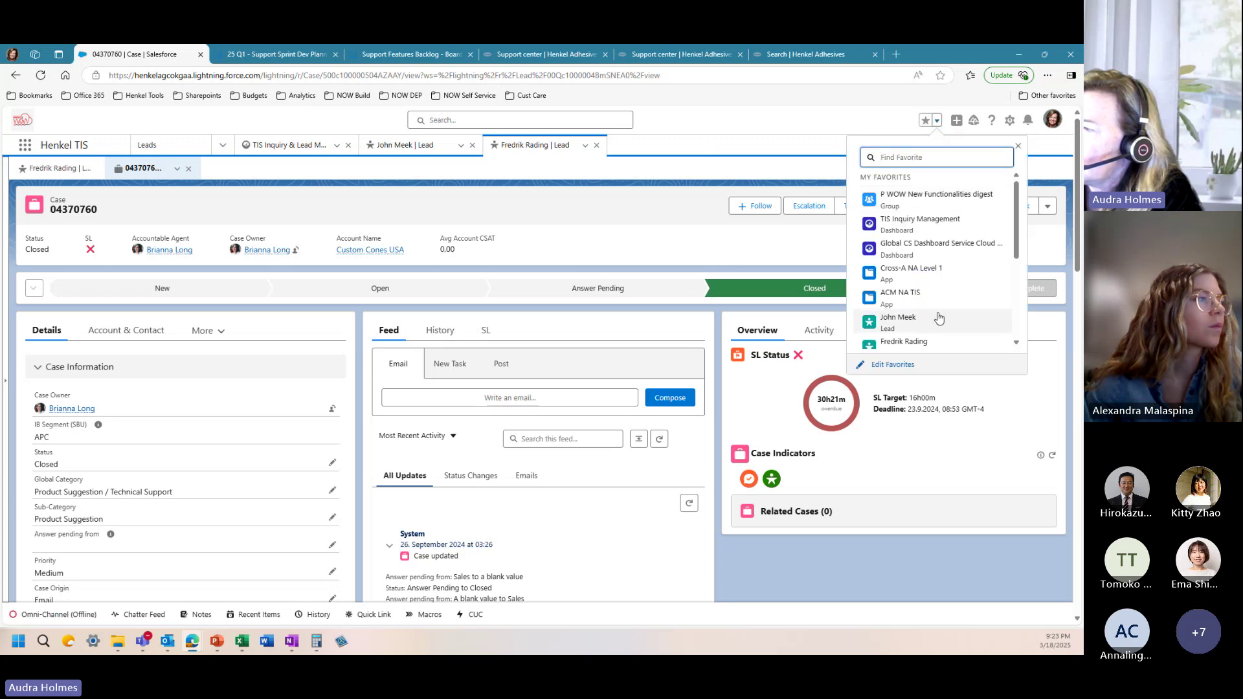
pyautogui.scroll(-2, 920, 304)
pyautogui.click(907, 313)
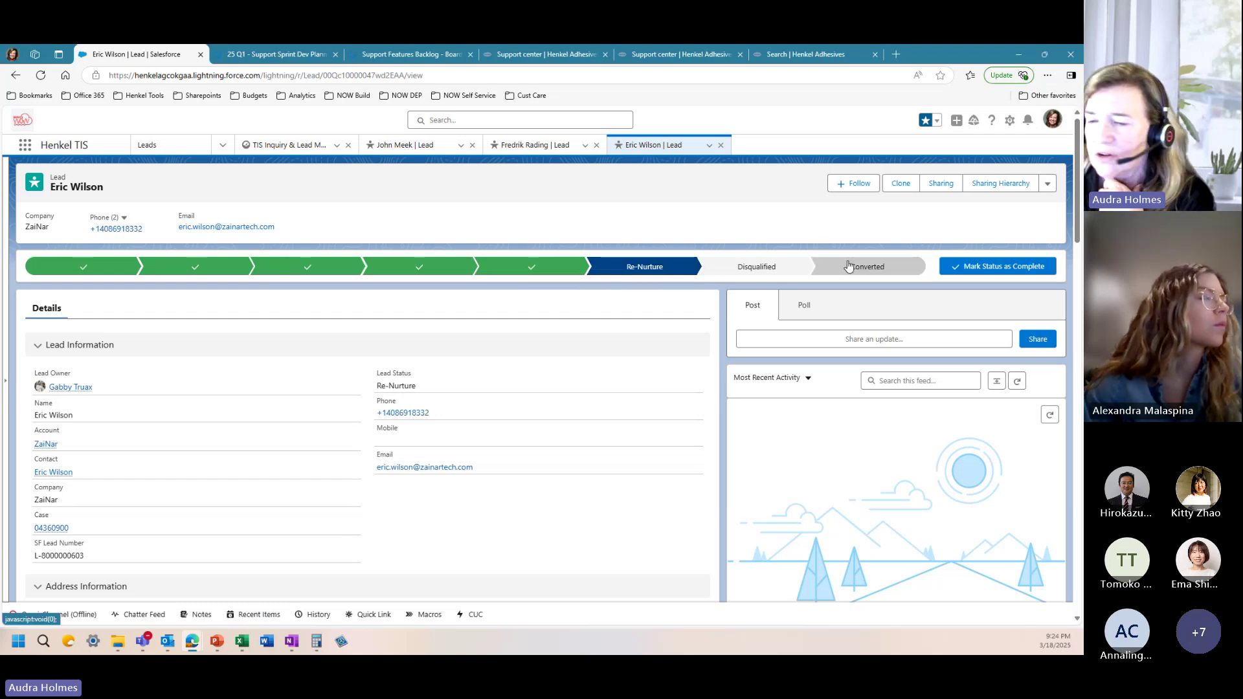
# Step: Read through the ZaiNar Lead Description, highlighting the sender's name in the email signature
pyautogui.scroll(-2, 227, 428)
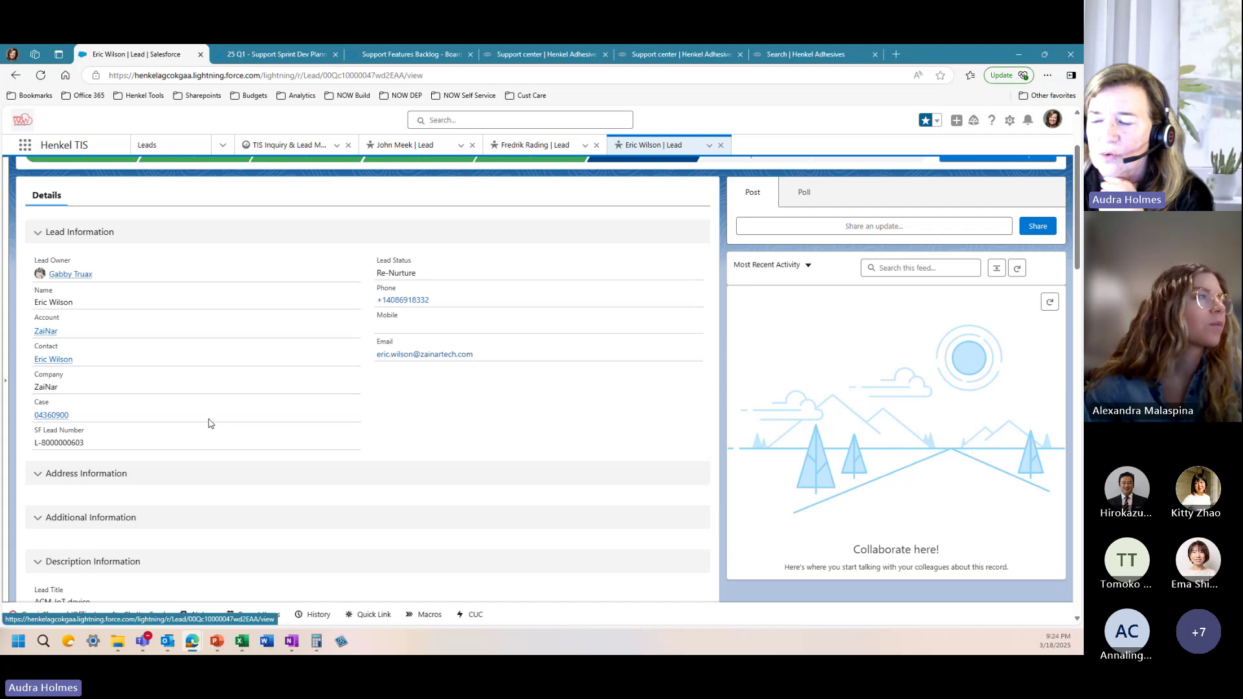
pyautogui.scroll(-5, 209, 423)
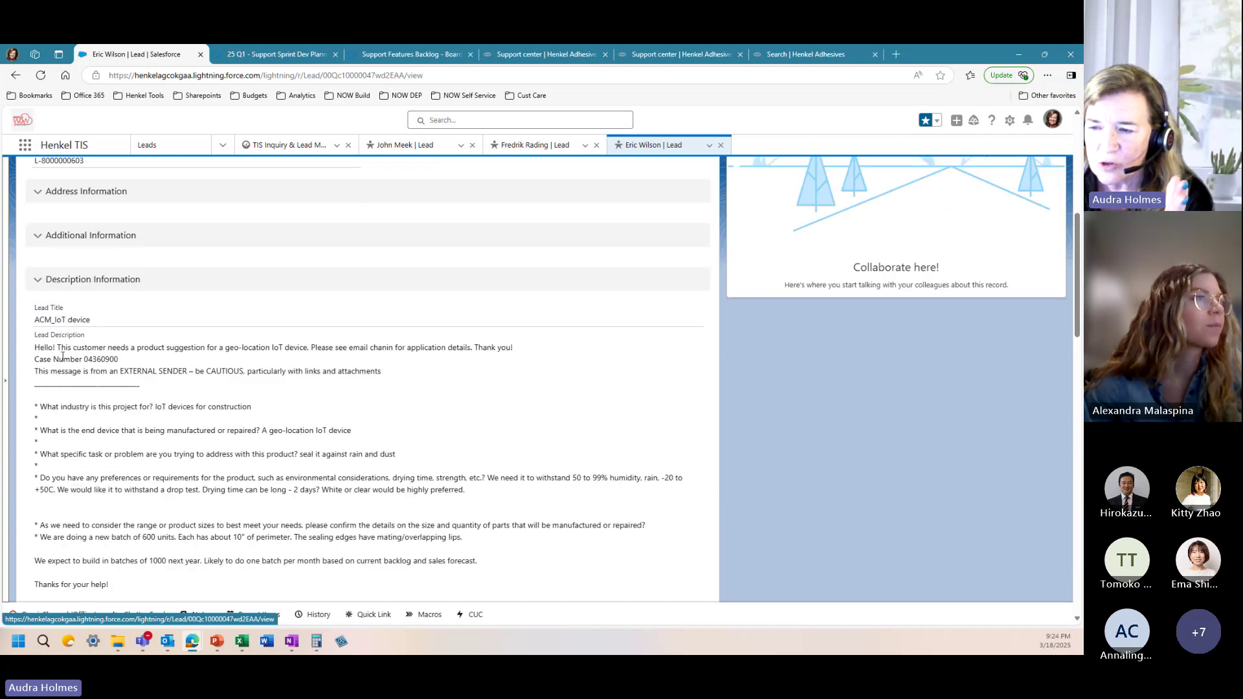
pyautogui.scroll(-5, 63, 420)
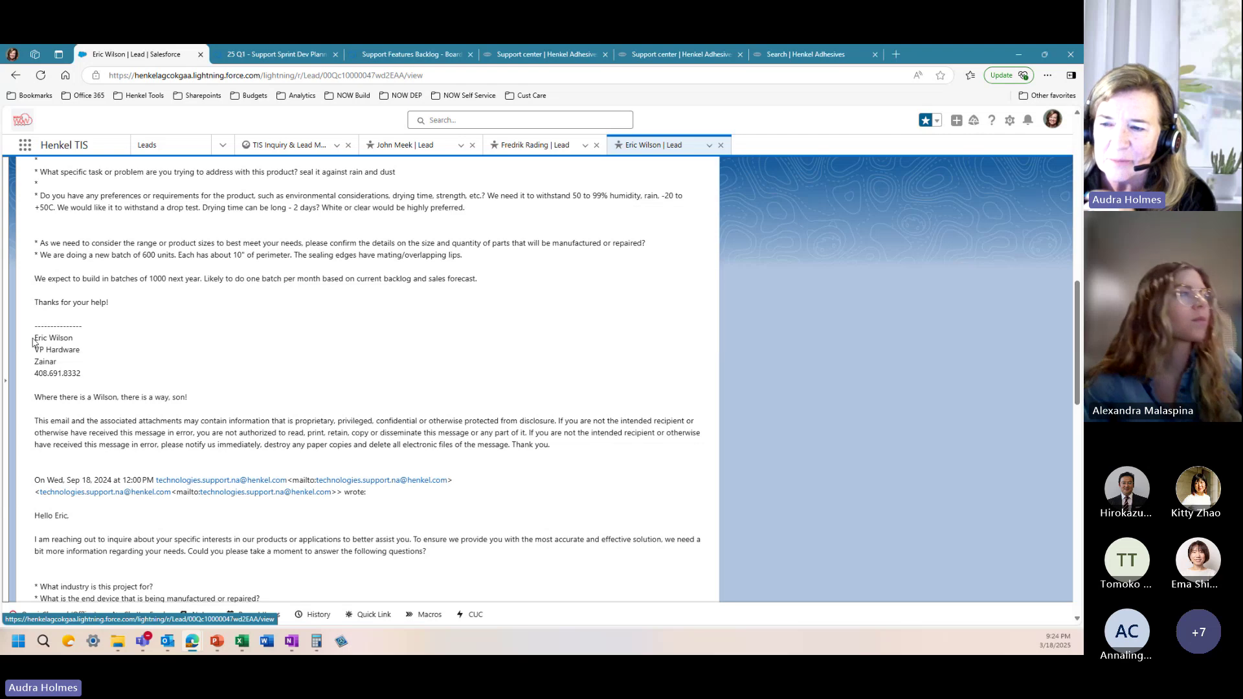
pyautogui.moveTo(36, 337); pyautogui.dragTo(75, 342)
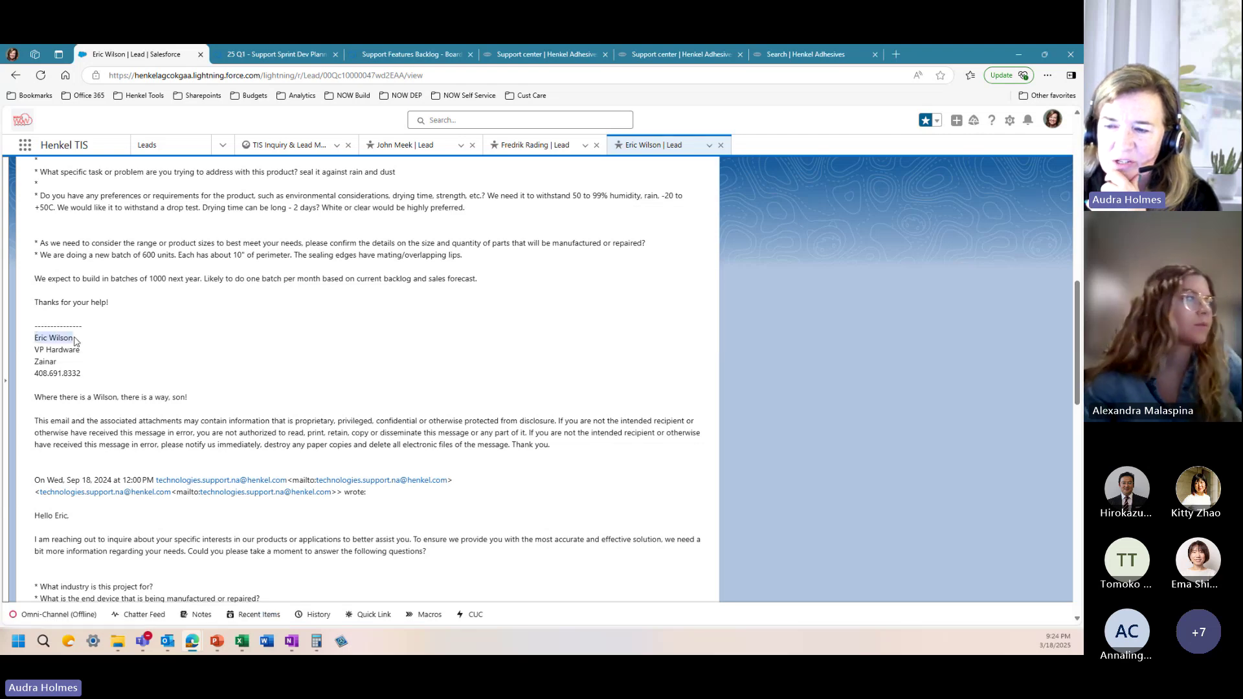
pyautogui.scroll(10, 162, 389)
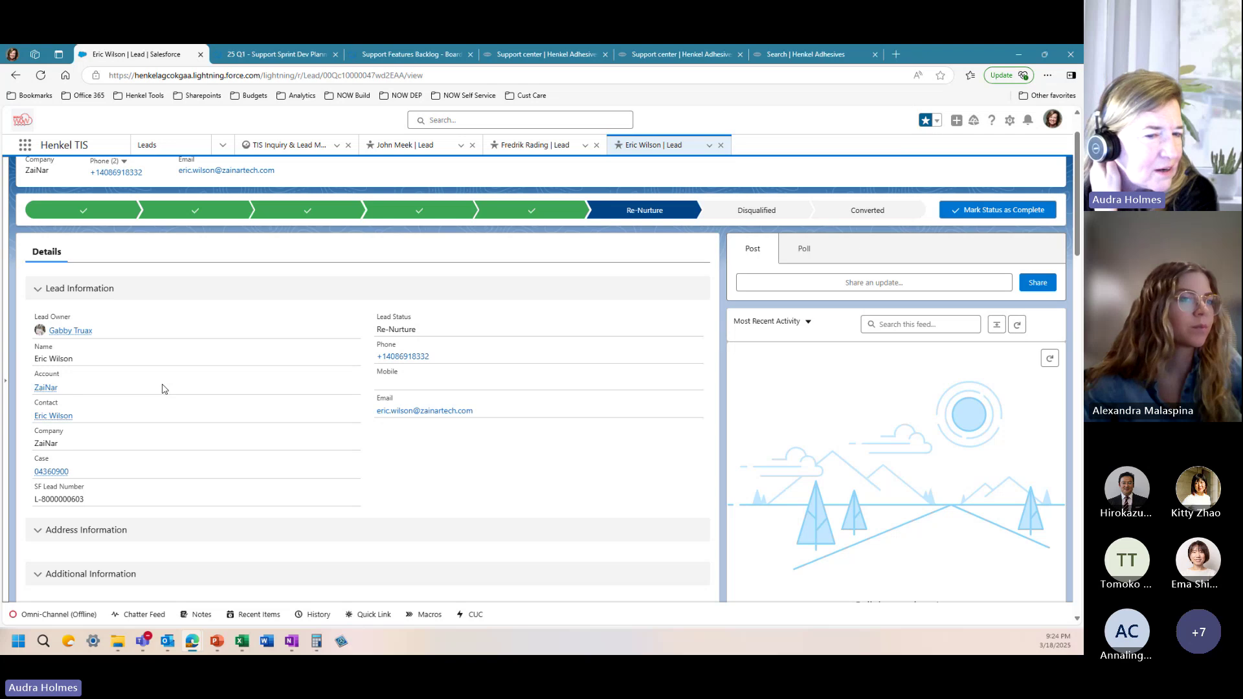
pyautogui.scroll(1, 165, 387)
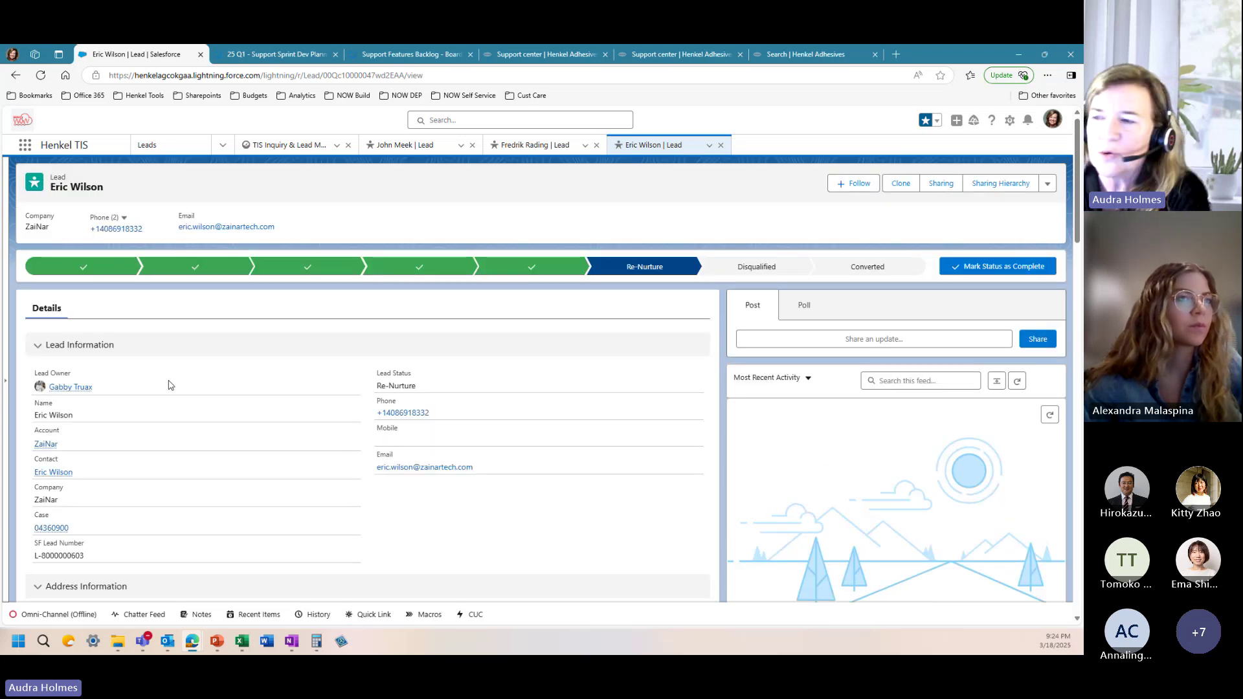
pyautogui.click(722, 148)
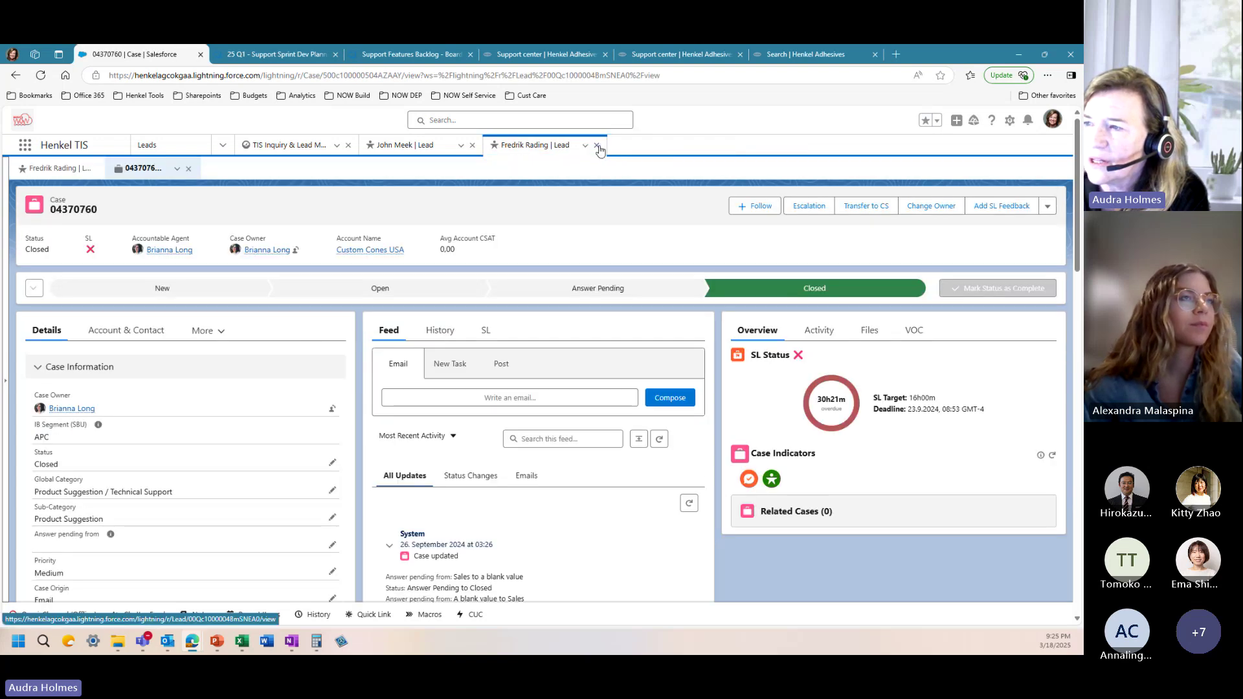
pyautogui.click(597, 146)
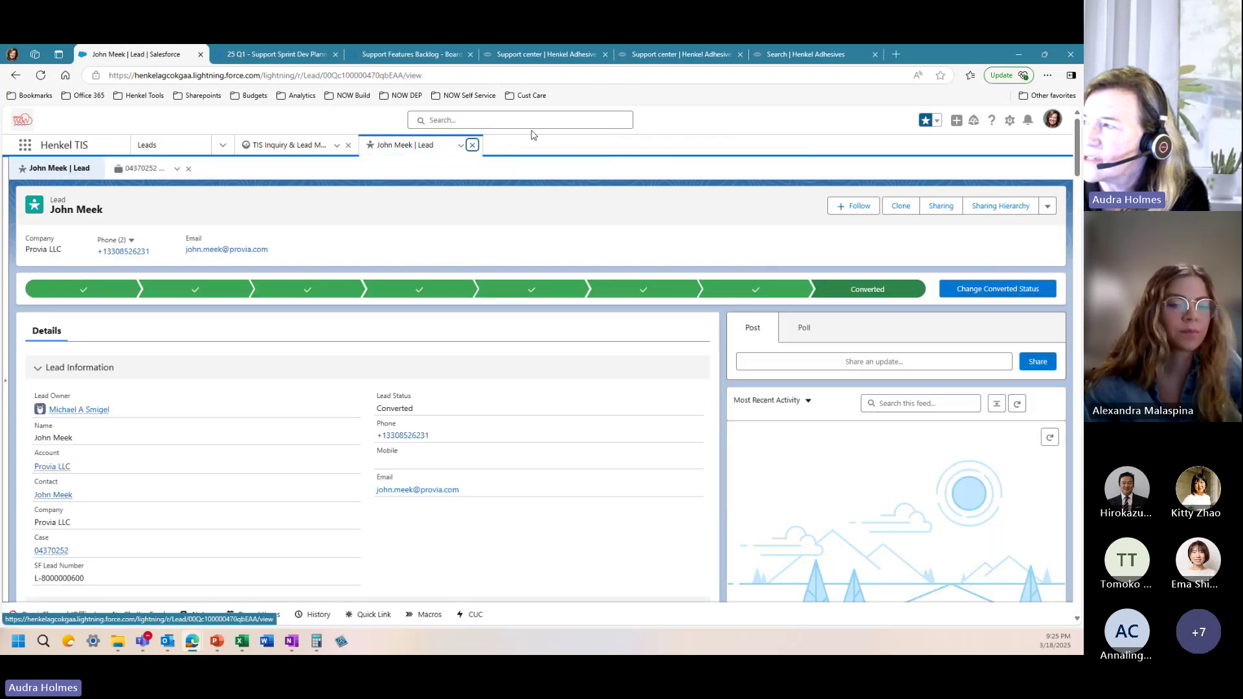
pyautogui.click(472, 145)
# Step: Open survey record VOC-00048348 from the My Favorites list
pyautogui.click(945, 120)
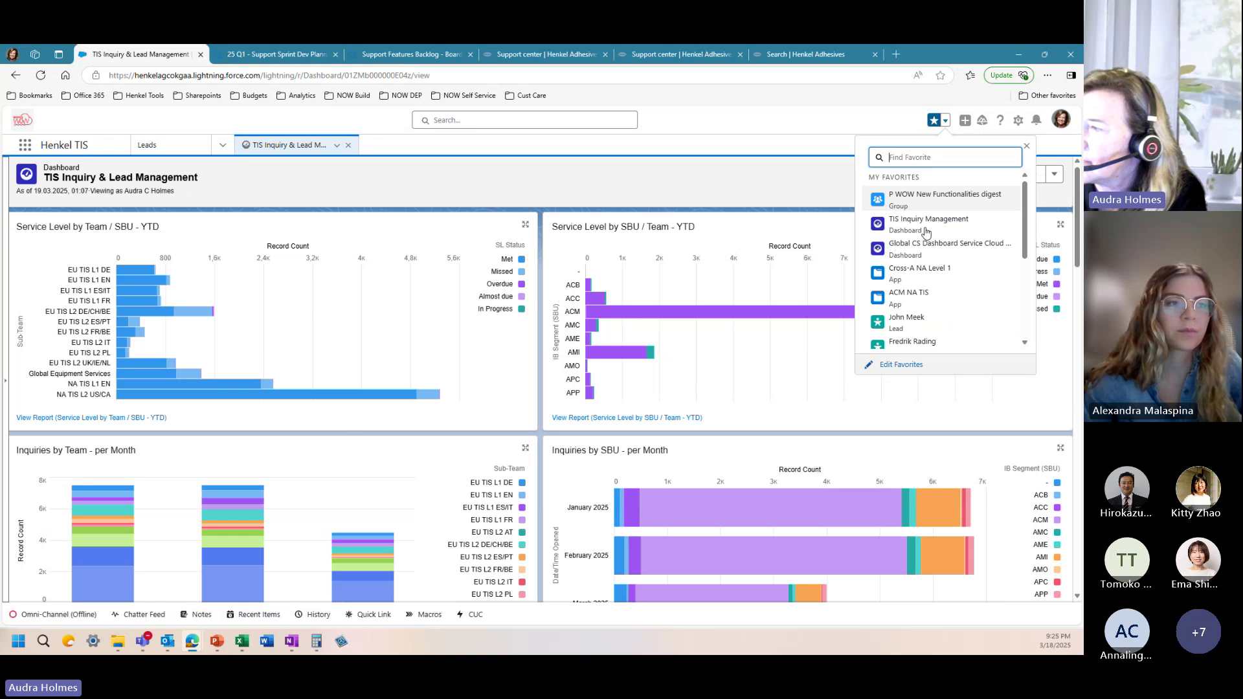
pyautogui.scroll(-3, 920, 302)
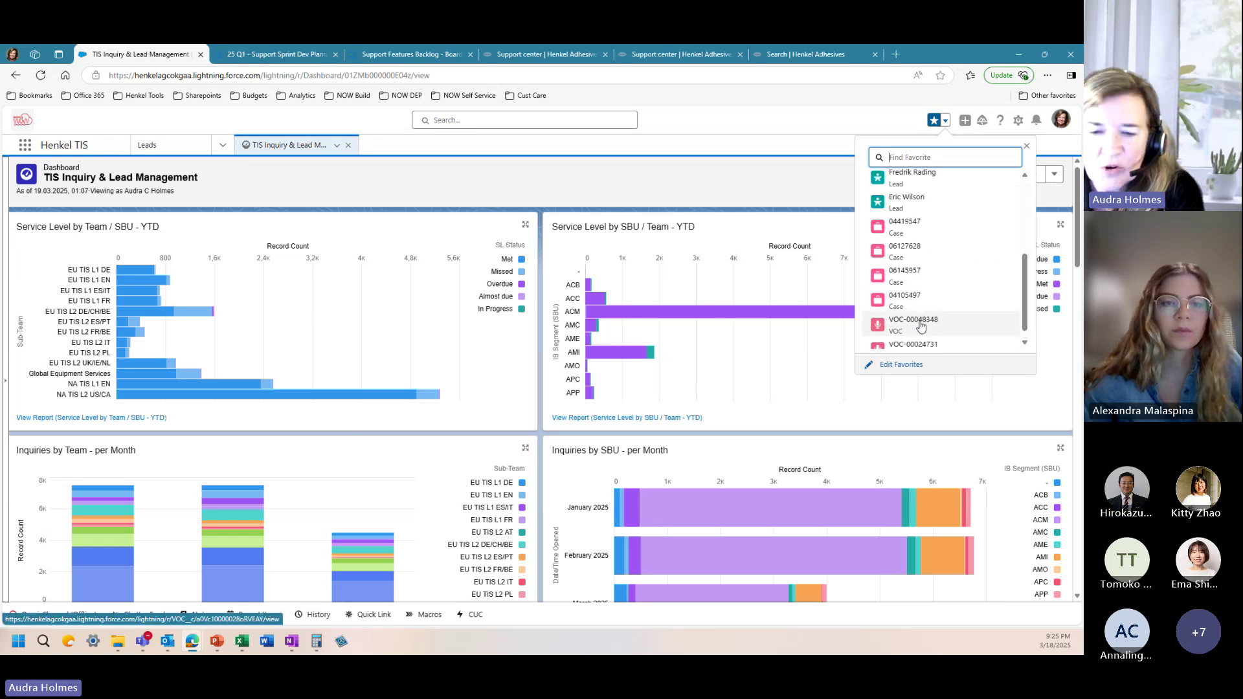
pyautogui.click(921, 325)
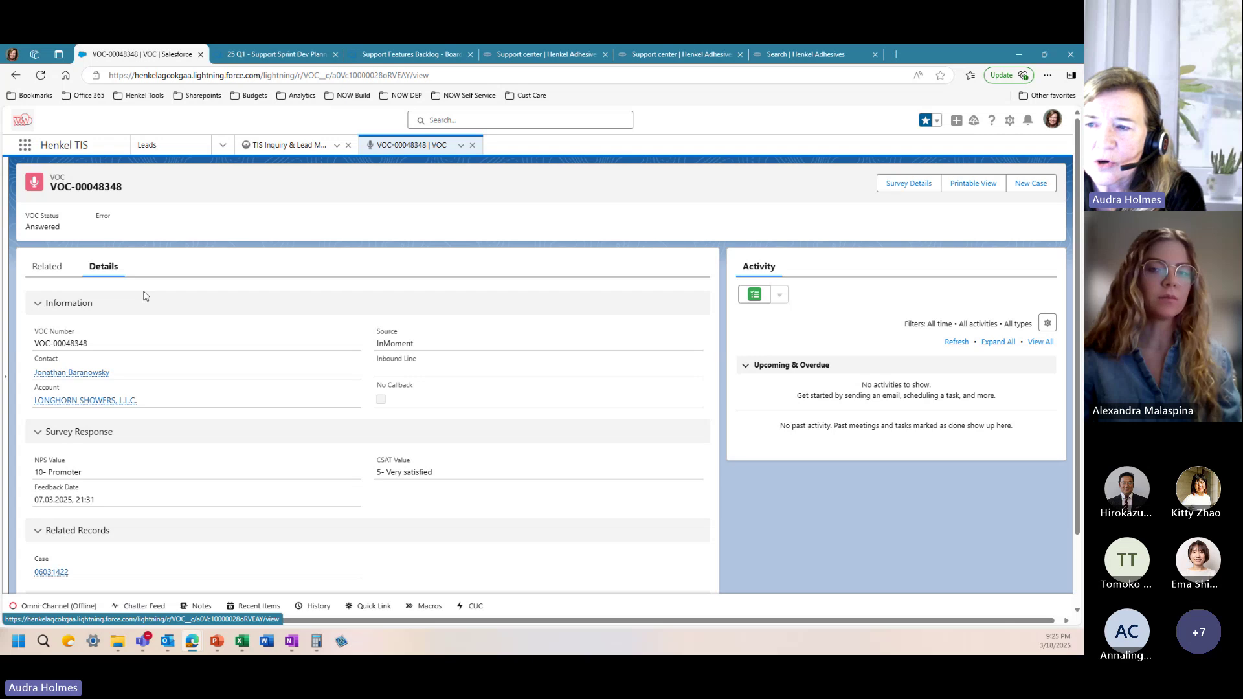
pyautogui.scroll(-1, 145, 296)
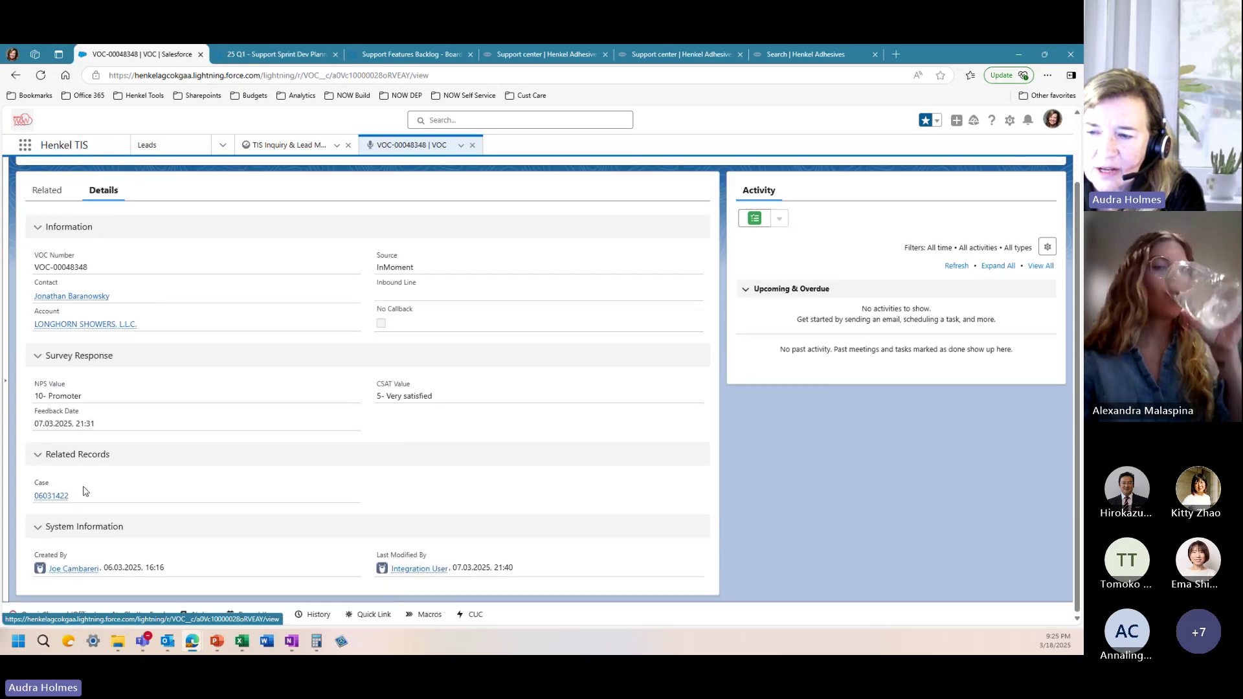
pyautogui.scroll(1, 97, 286)
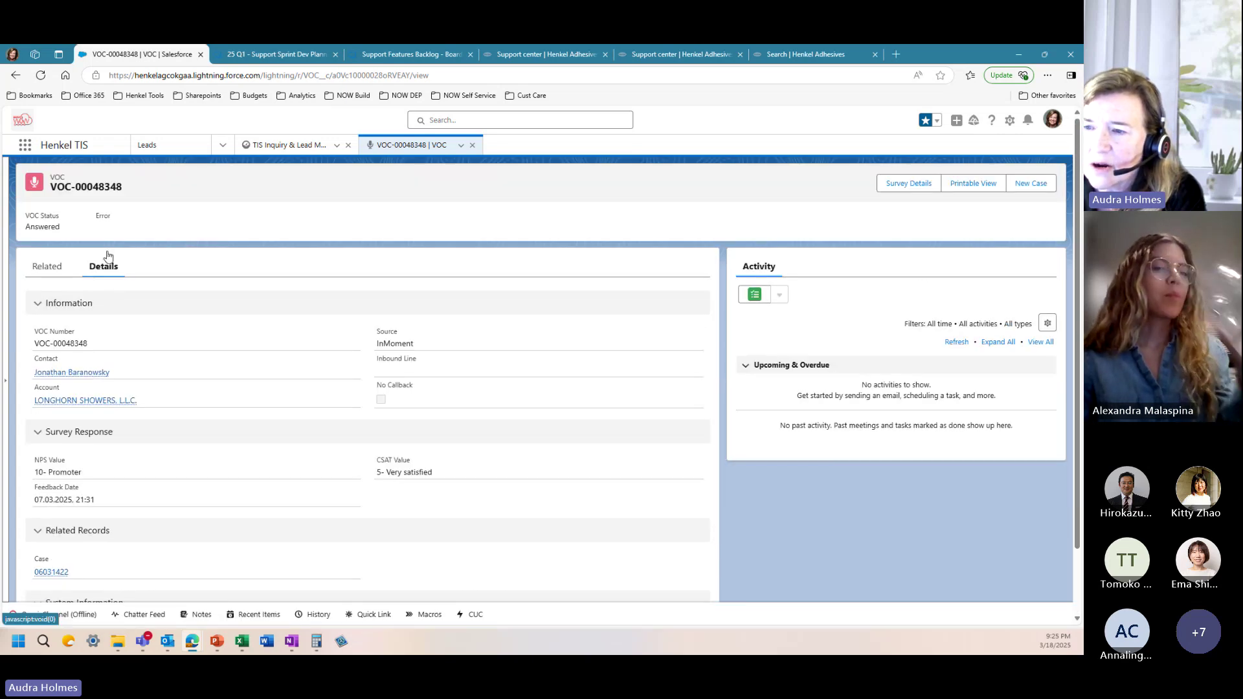
pyautogui.click(57, 268)
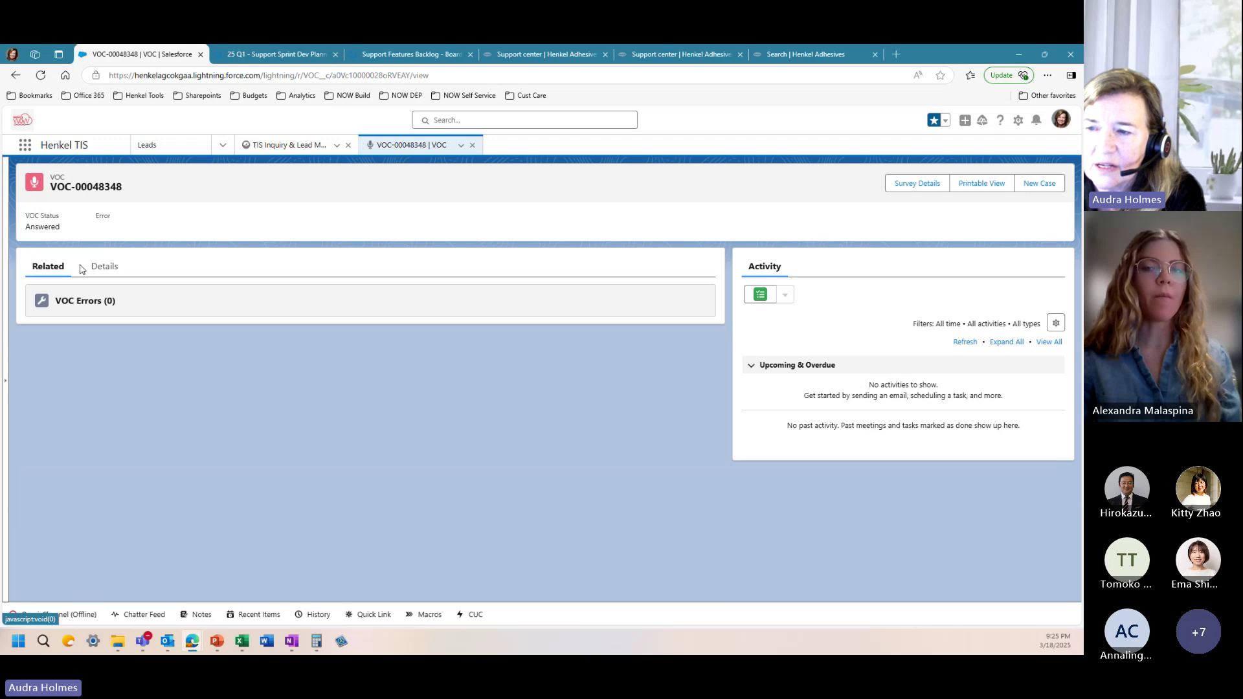
pyautogui.click(99, 268)
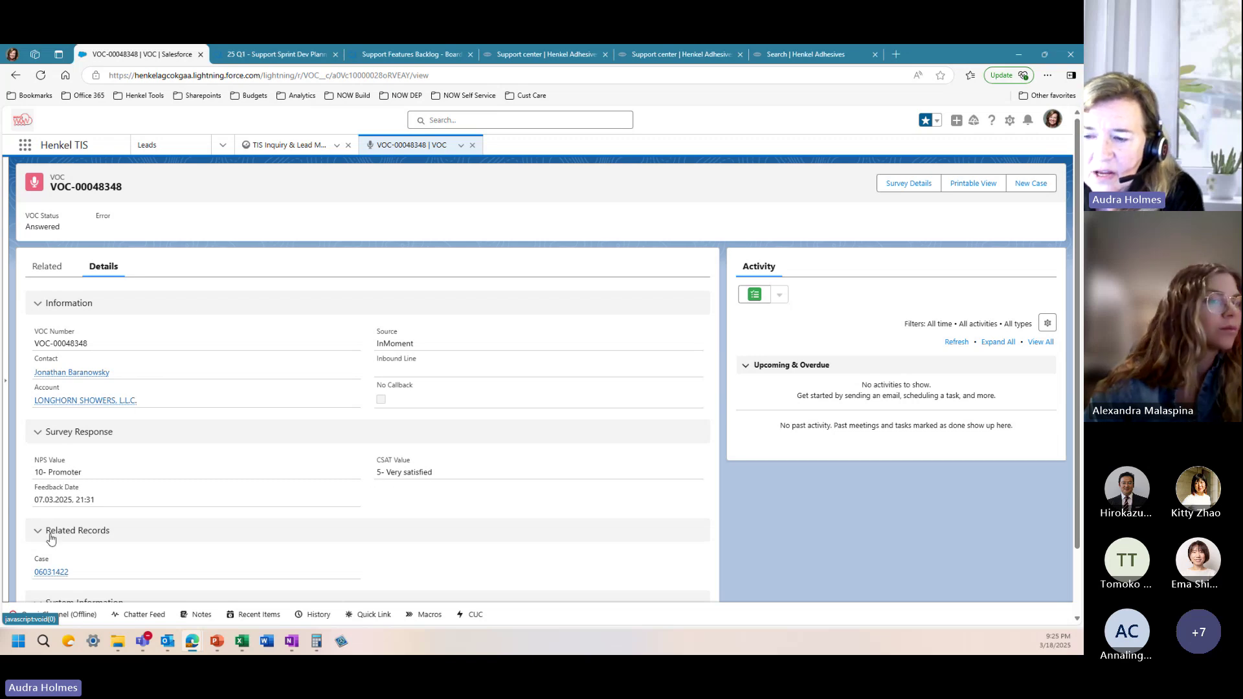
pyautogui.moveTo(49, 576)
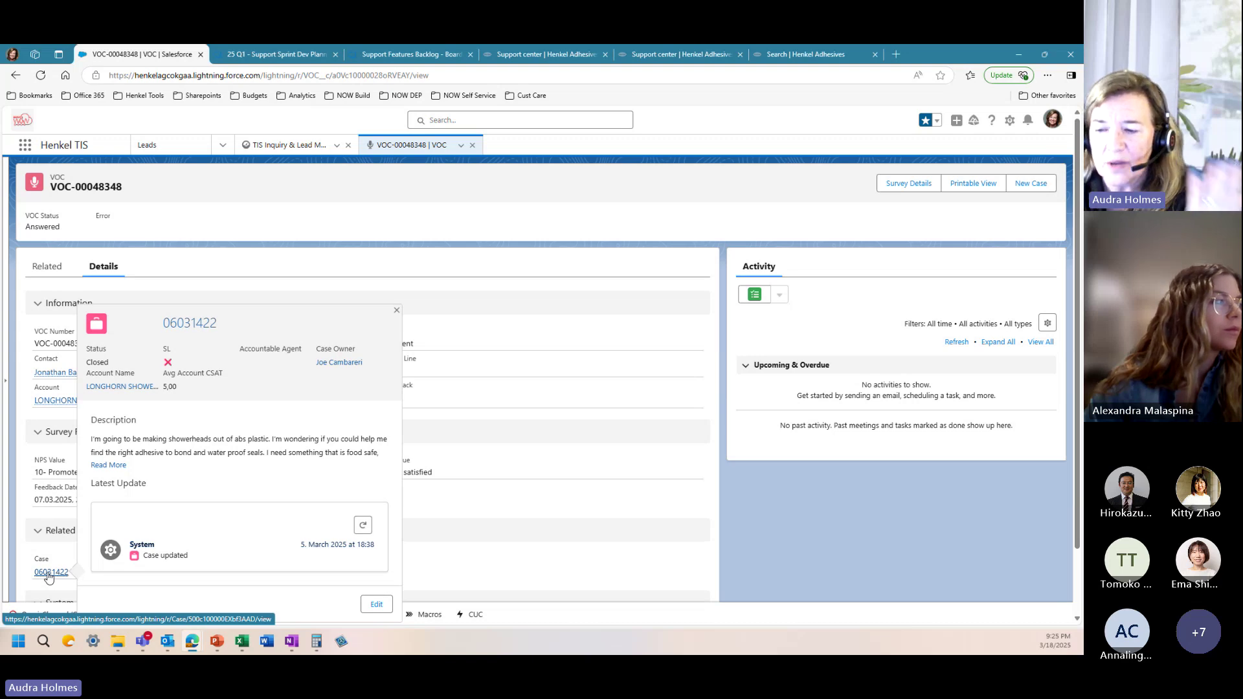
pyautogui.click(51, 573)
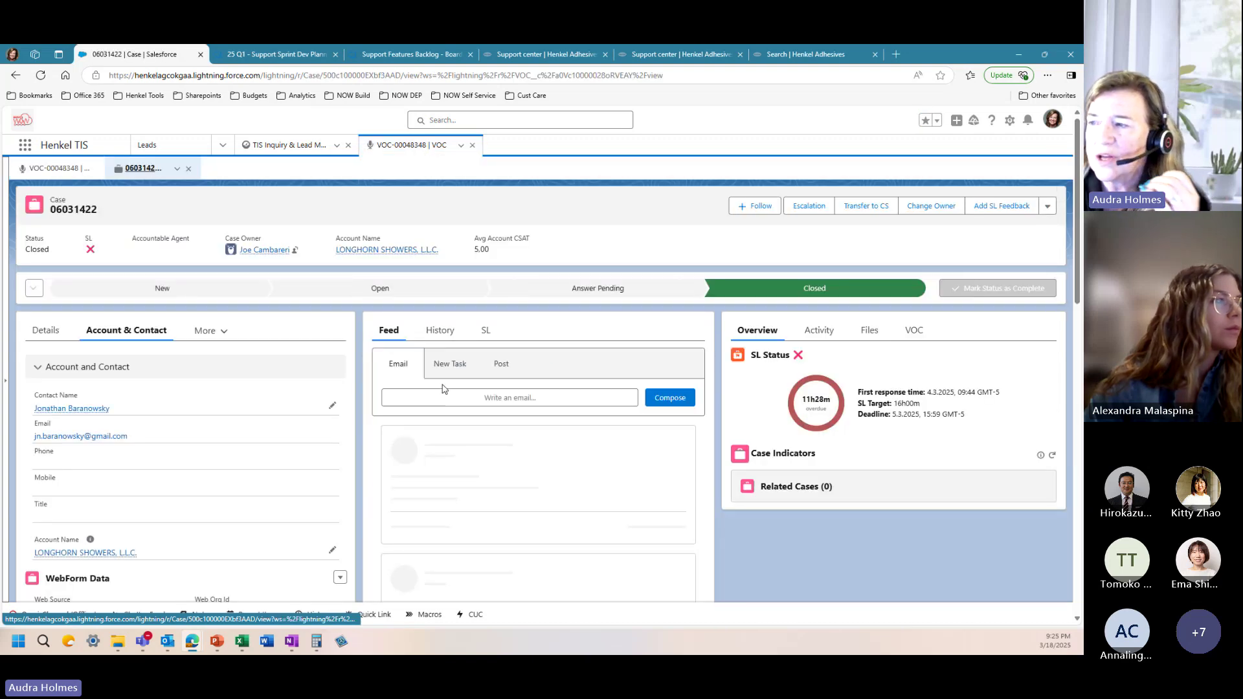
pyautogui.scroll(-4, 452, 500)
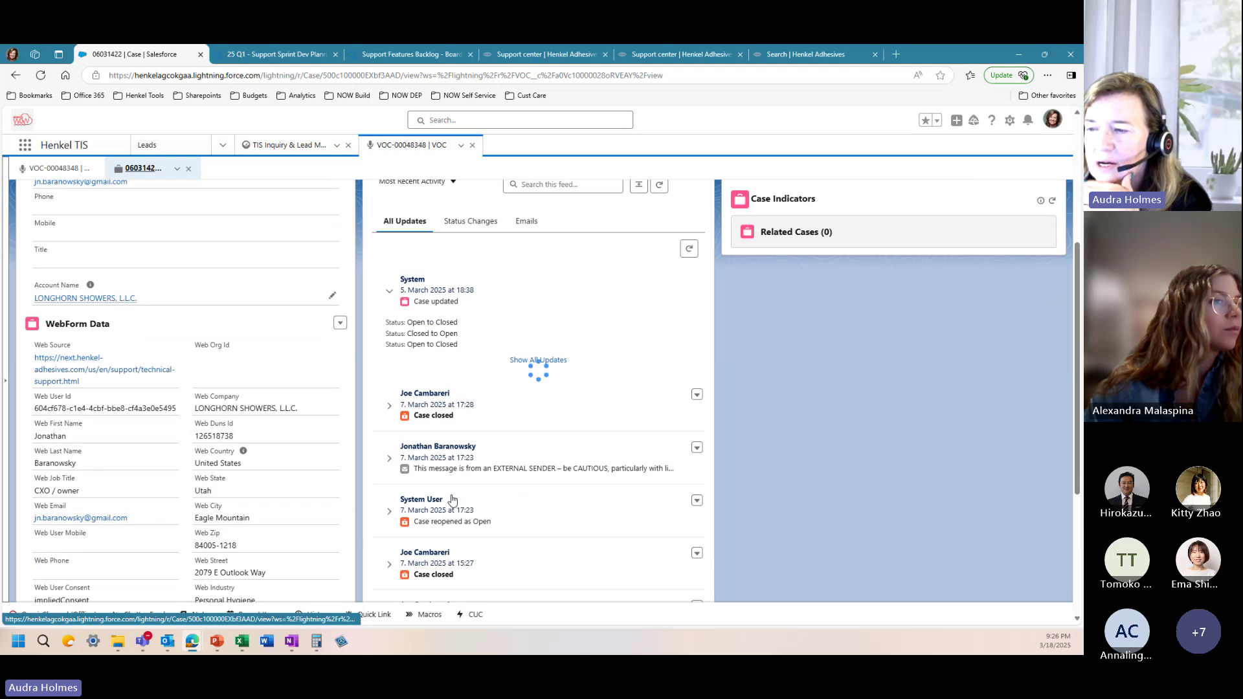
pyautogui.scroll(-2, 452, 499)
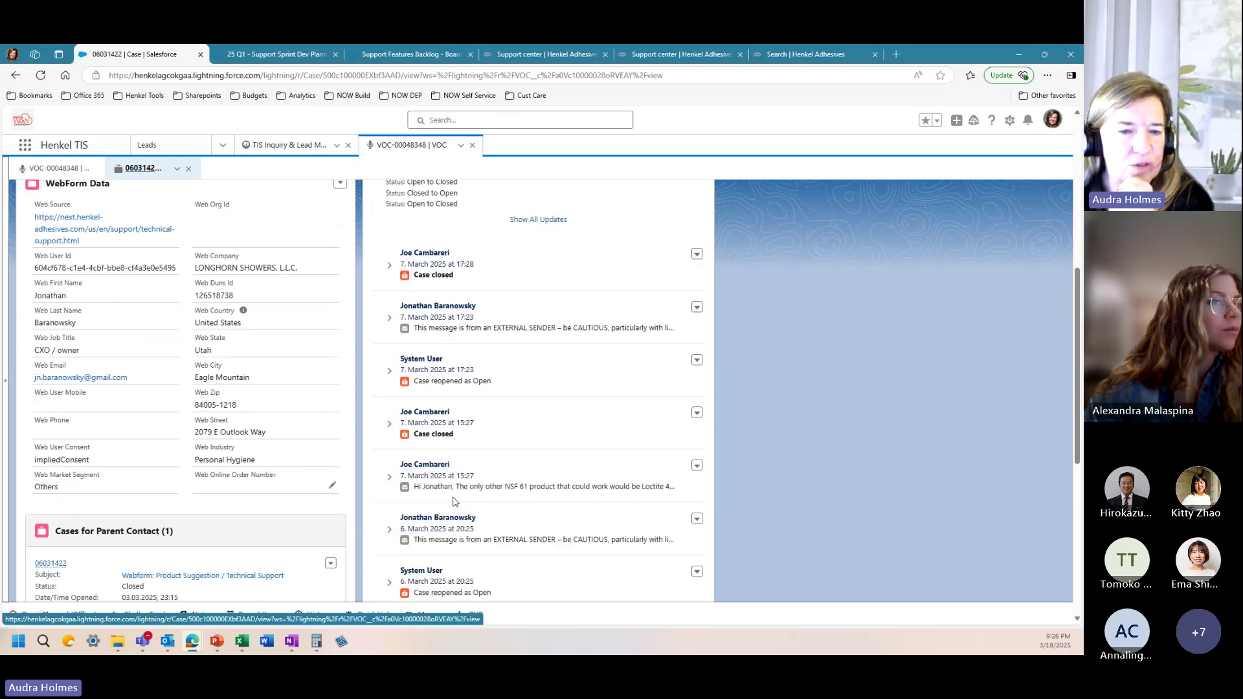
pyautogui.scroll(6, 453, 501)
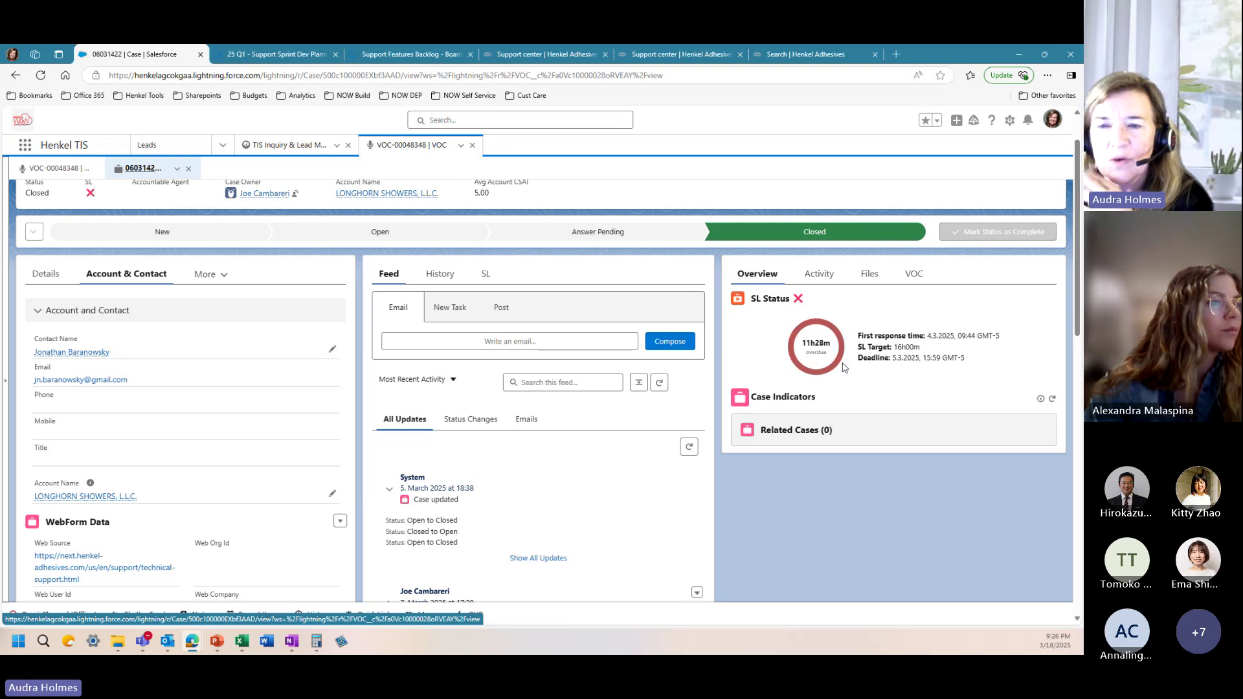
pyautogui.scroll(-5, 508, 424)
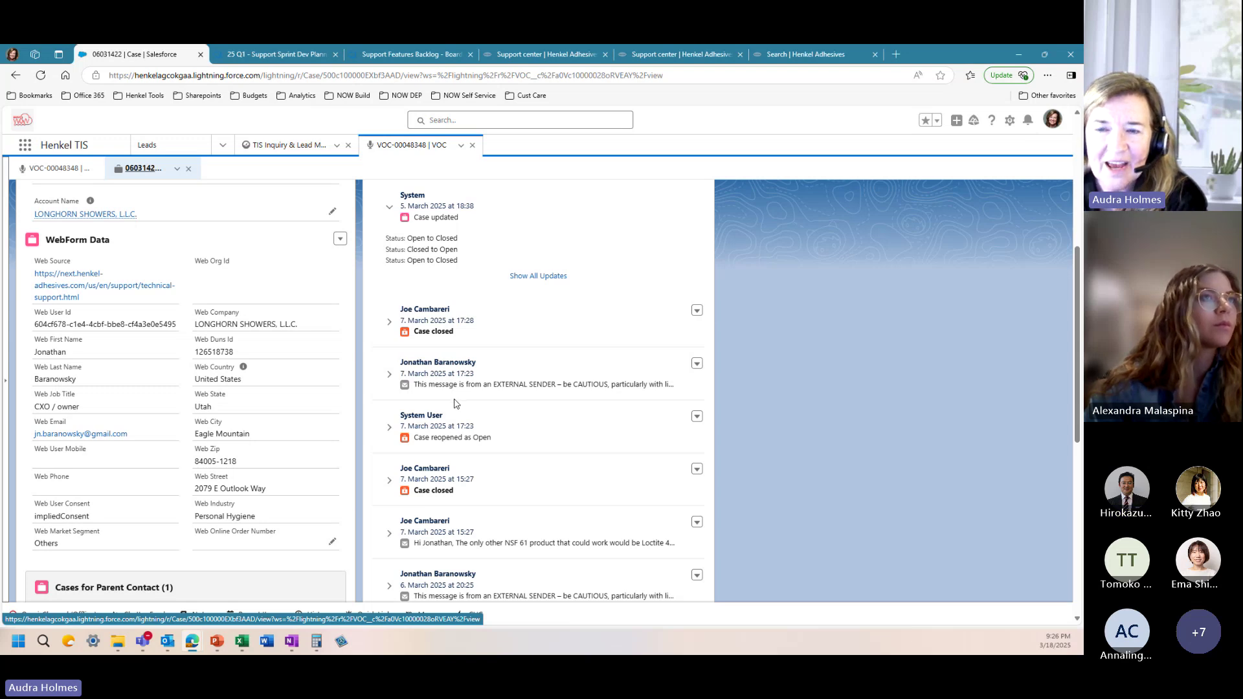
pyautogui.scroll(3, 456, 402)
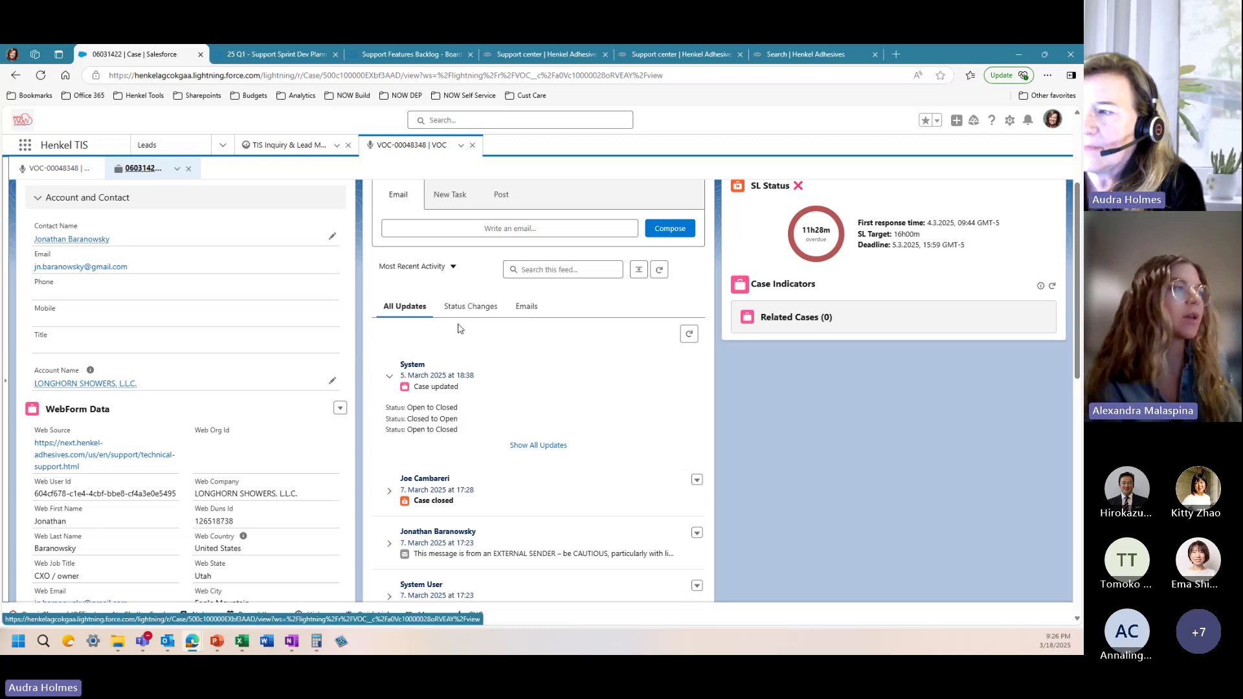
pyautogui.scroll(3, 457, 328)
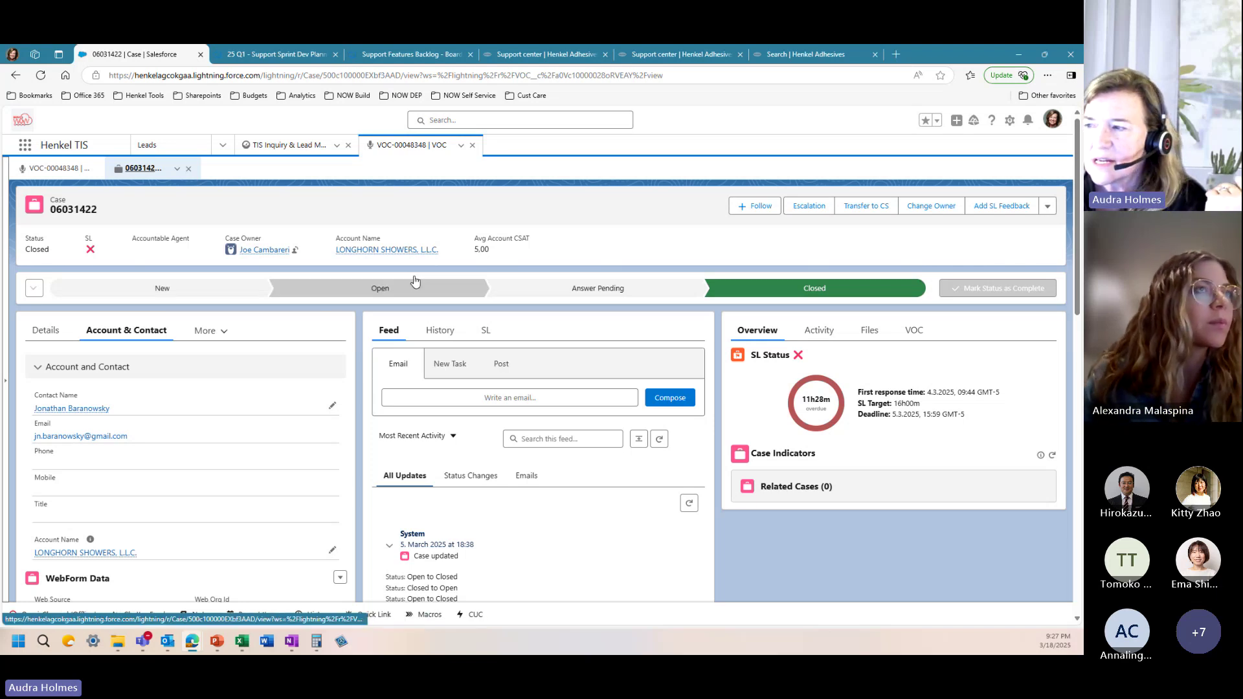
pyautogui.doubleClick(481, 249)
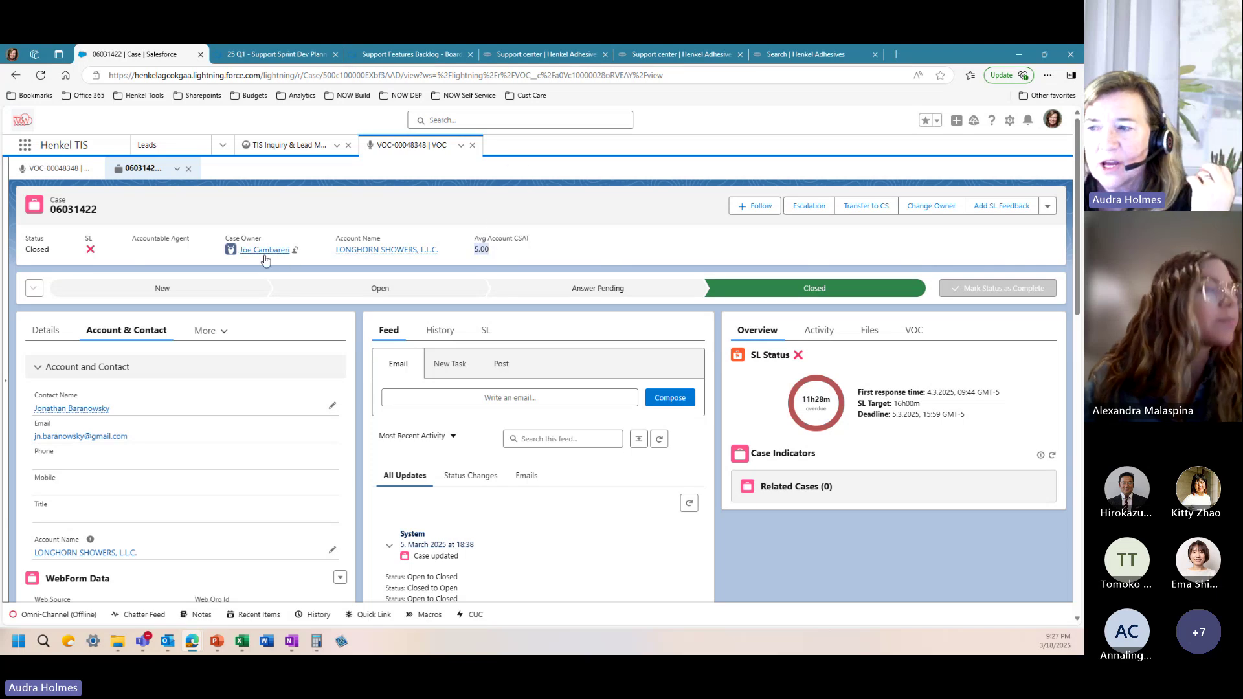
pyautogui.moveTo(269, 258)
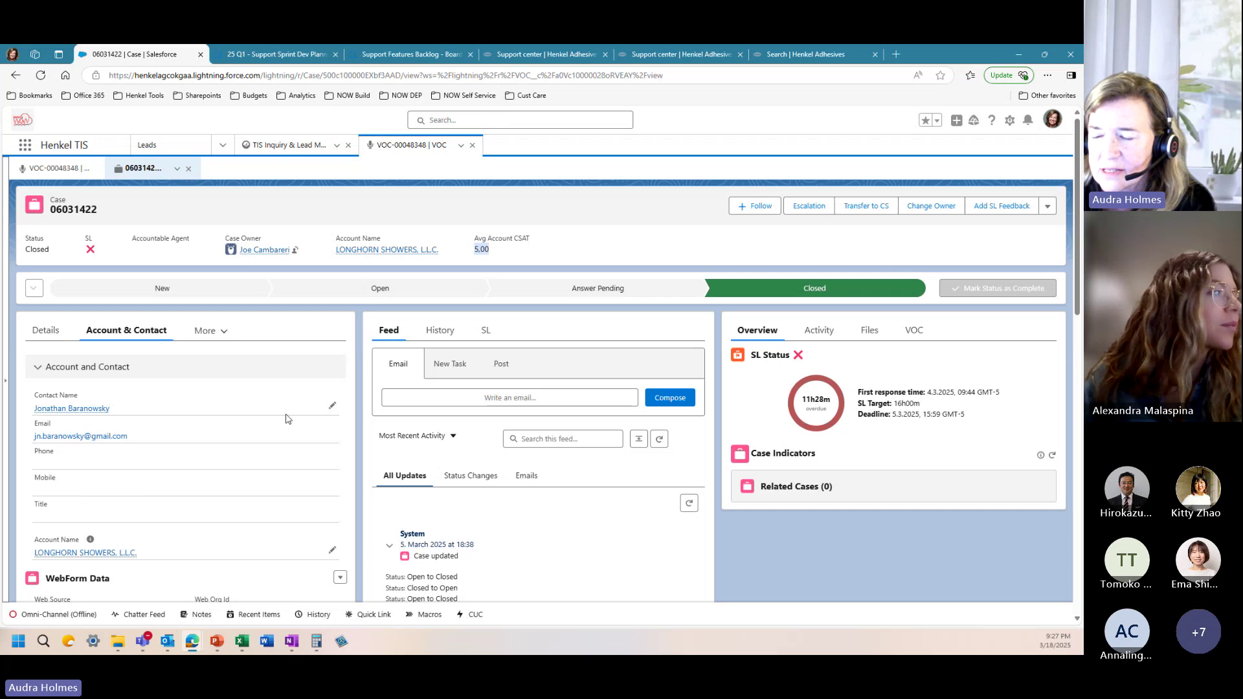
pyautogui.scroll(-3, 185, 468)
pyautogui.scroll(3, 326, 289)
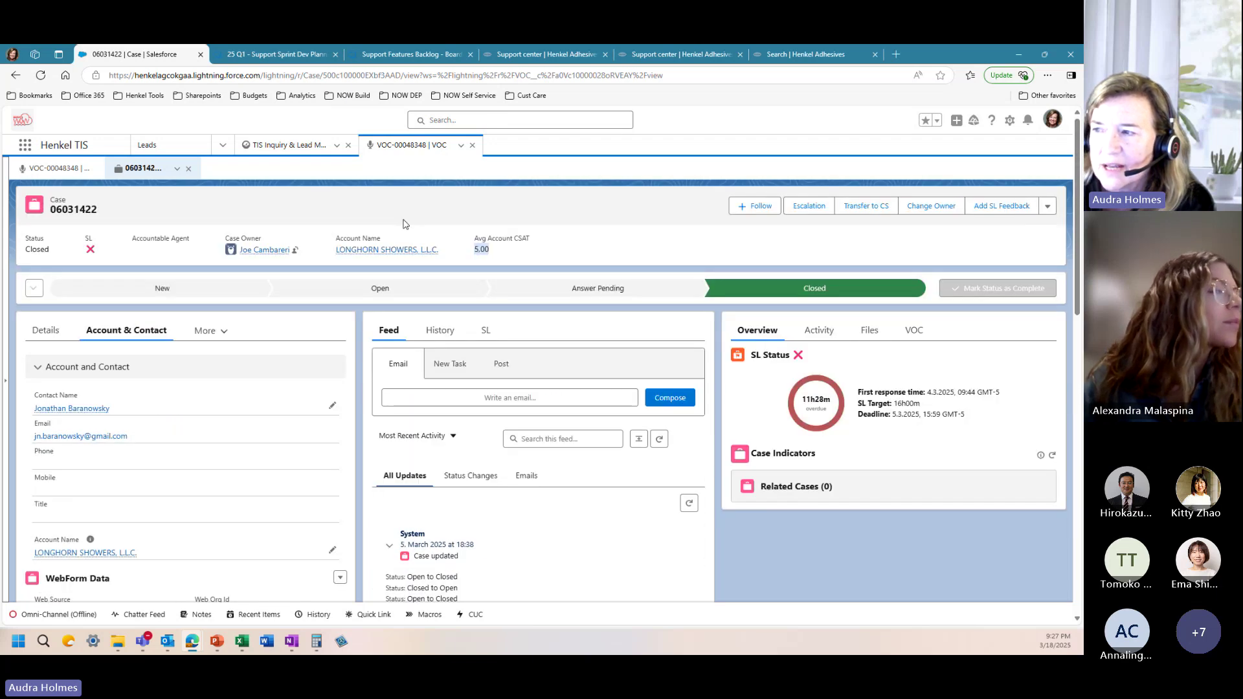
pyautogui.click(266, 251)
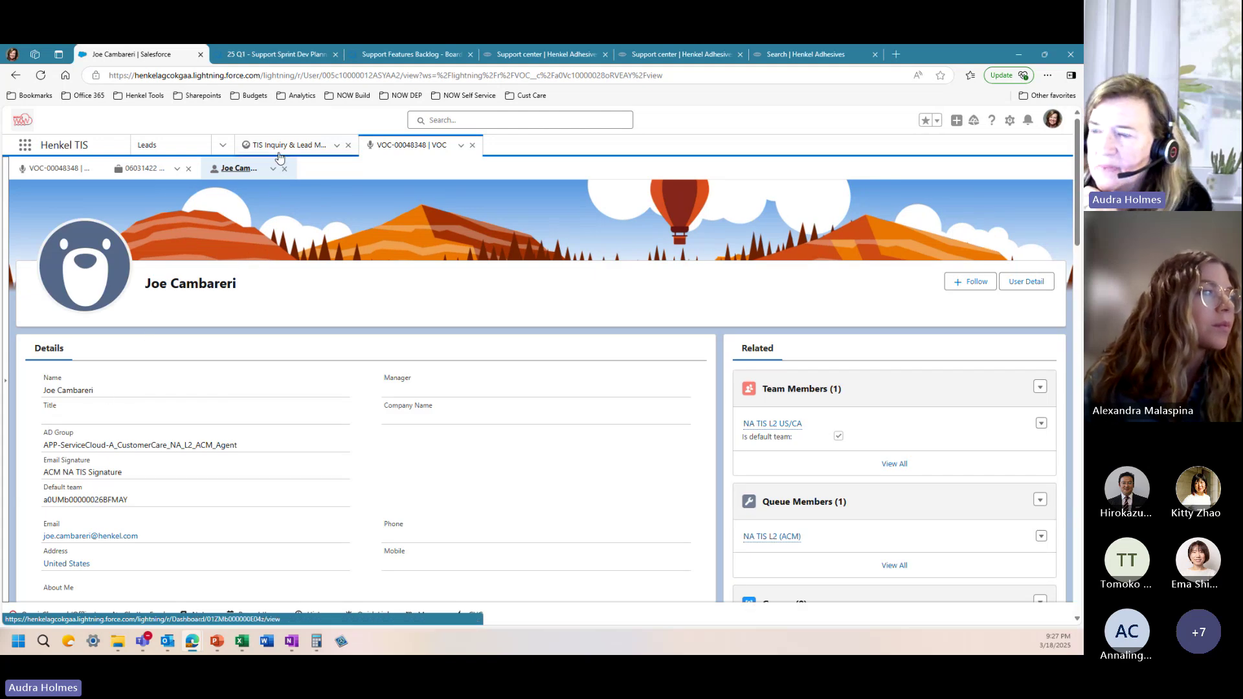
pyautogui.scroll(-4, 560, 389)
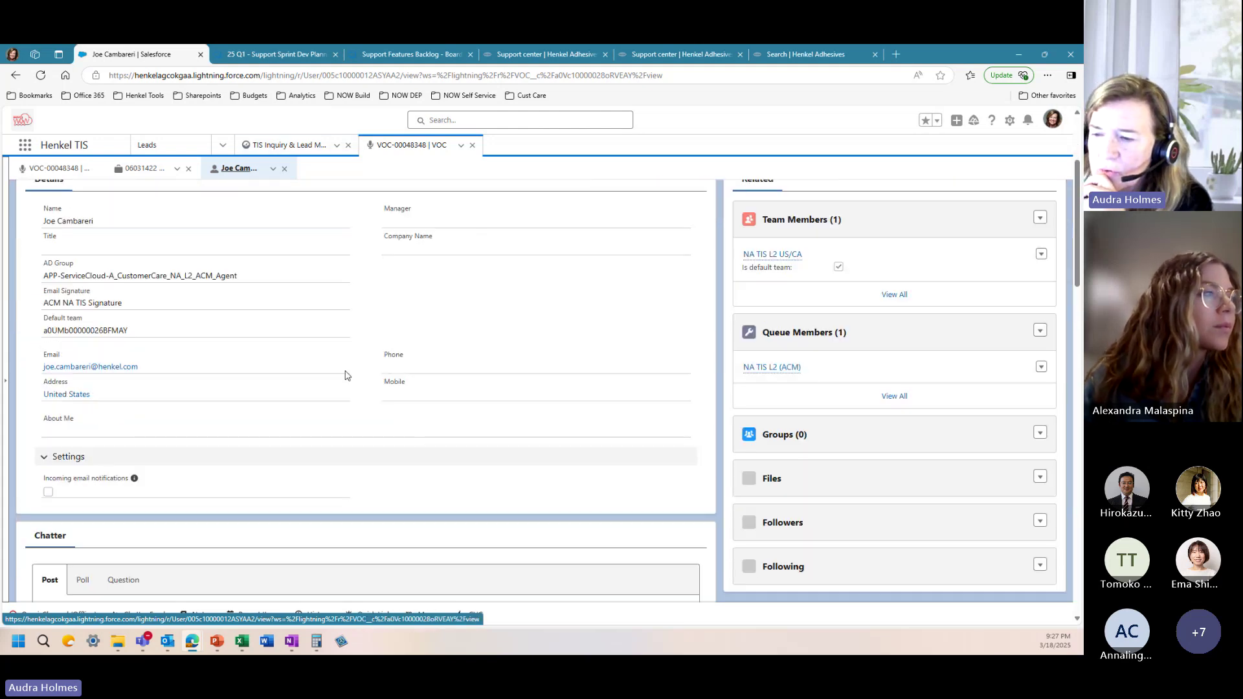
pyautogui.scroll(5, 288, 297)
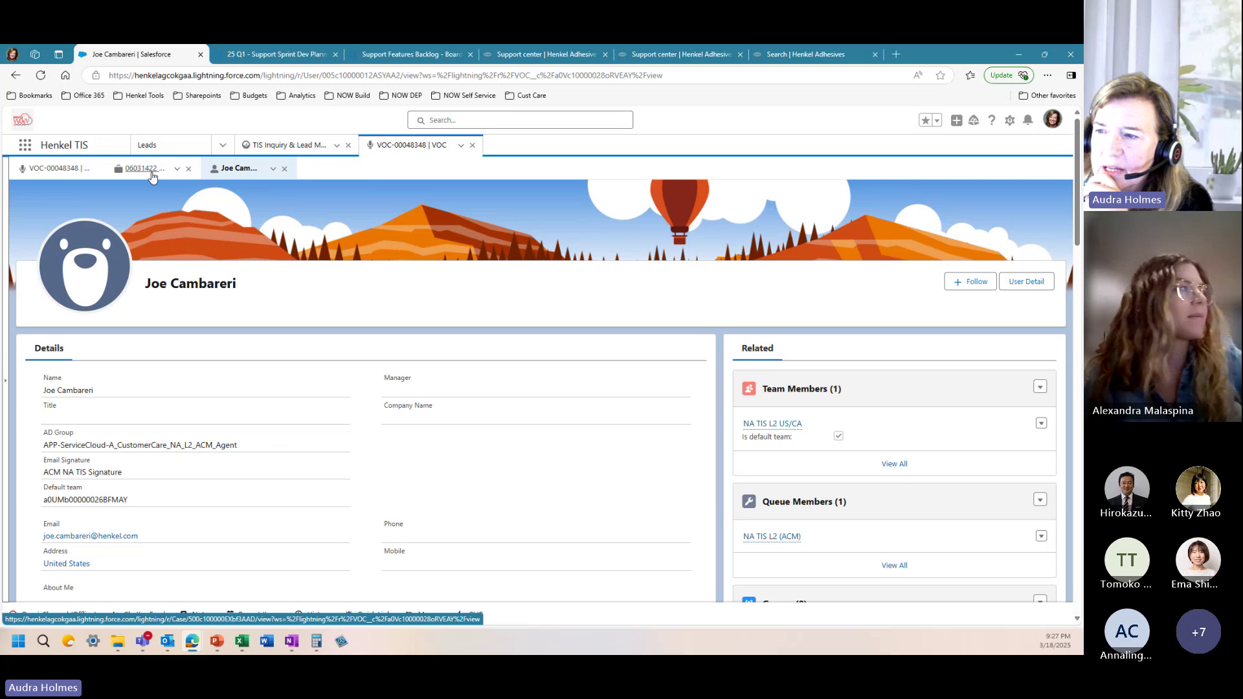
pyautogui.click(149, 169)
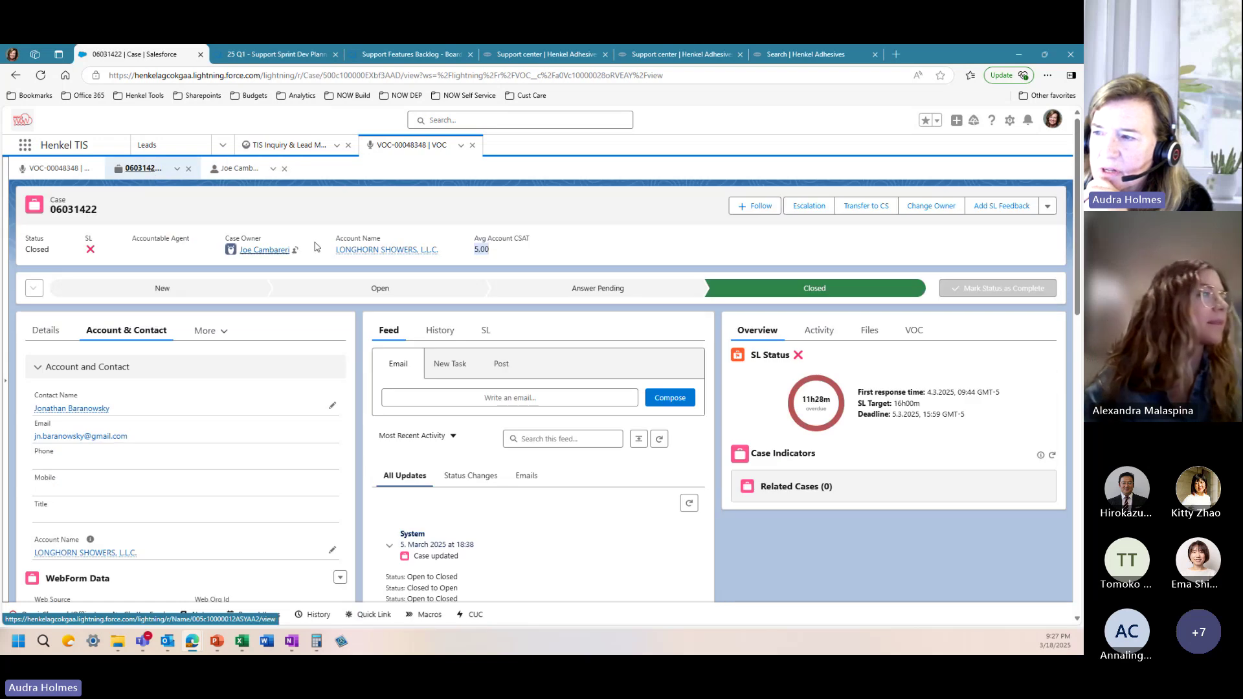
# Step: Open the LONGHORN SHOWERS, L.L.C. account, view its Contacts, then its VOC list with VOC-00048348
pyautogui.click(361, 251)
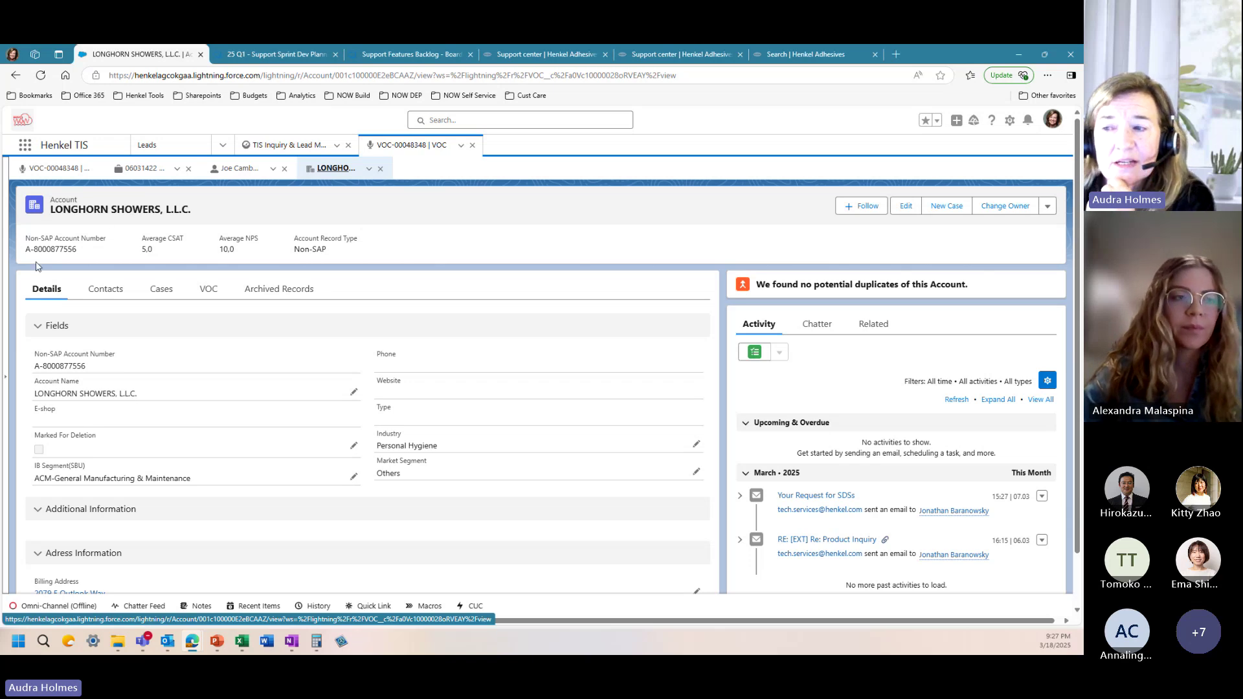
pyautogui.click(104, 293)
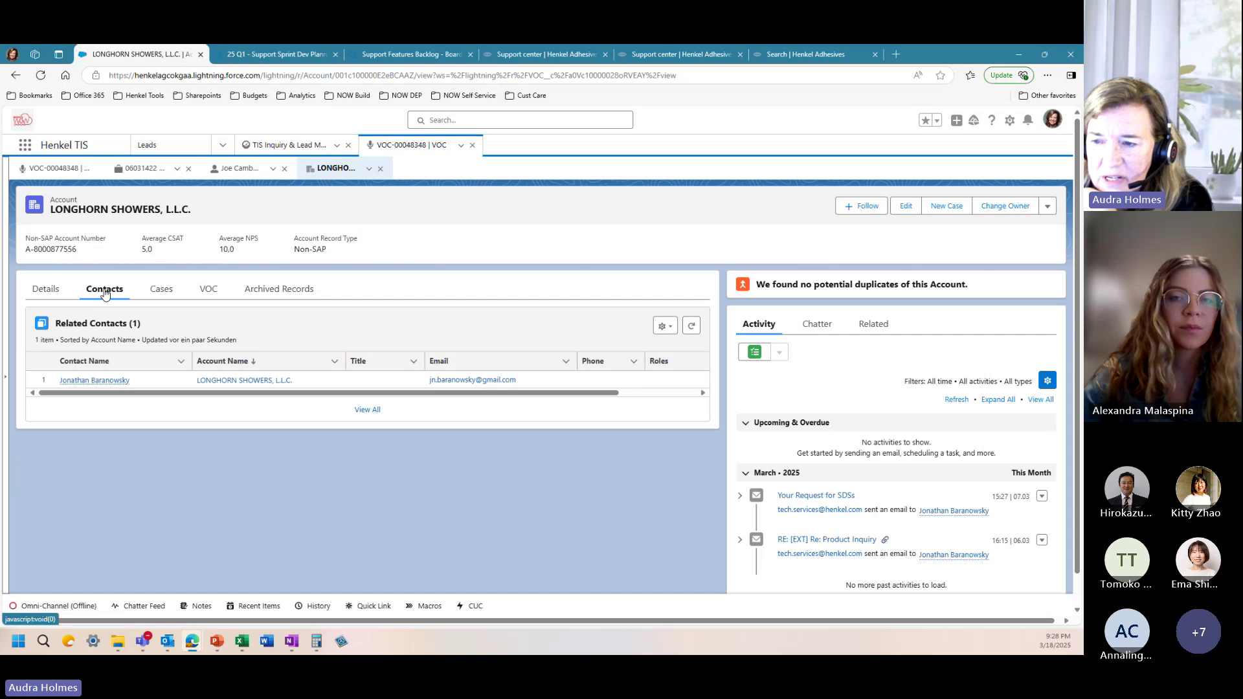
pyautogui.moveTo(85, 382)
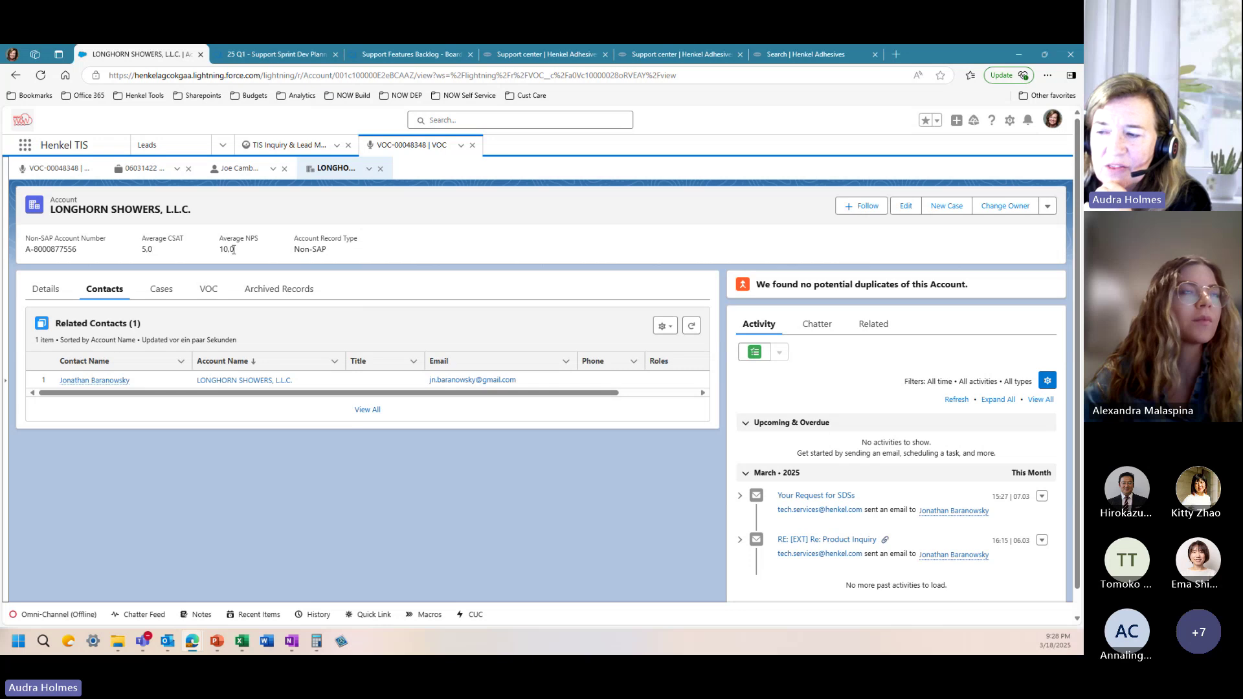
pyautogui.click(216, 290)
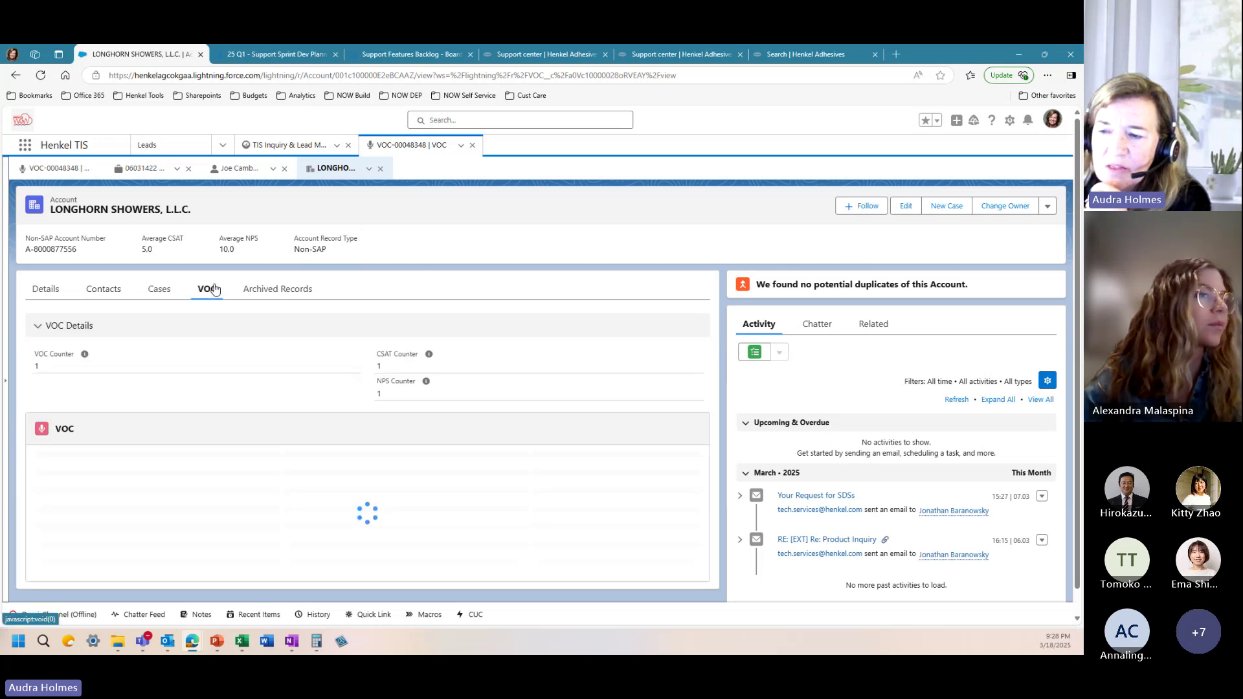
pyautogui.moveTo(78, 487)
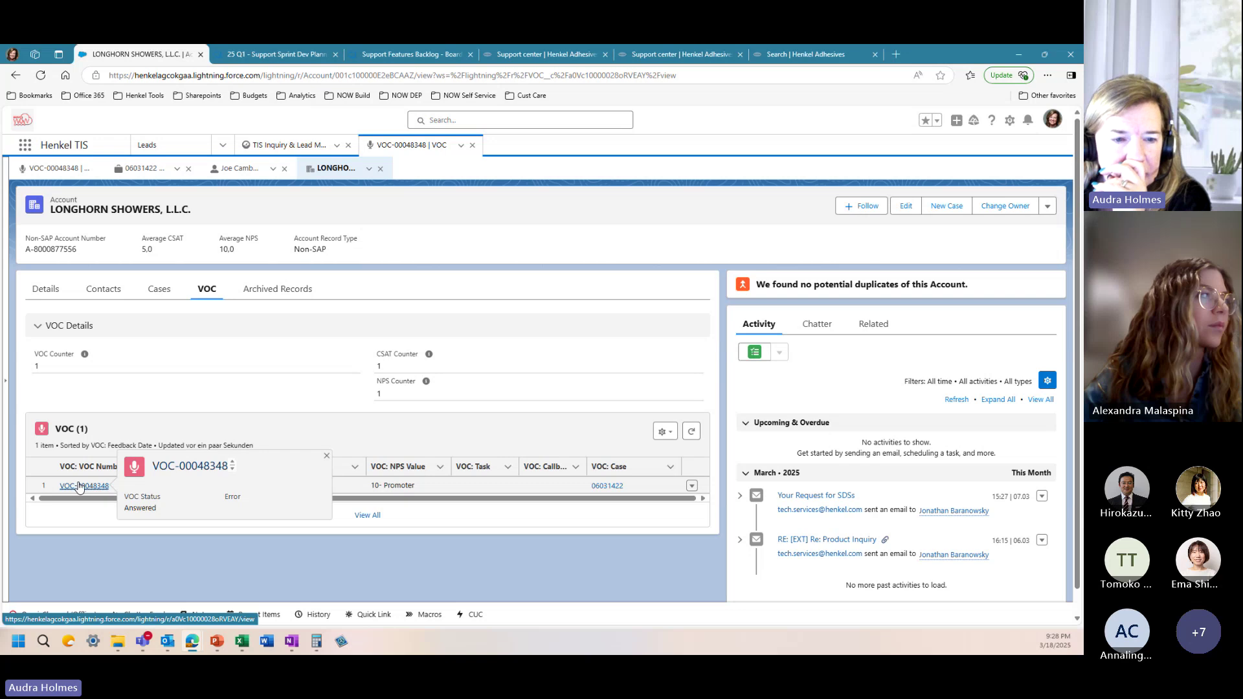
pyautogui.click(937, 120)
pyautogui.scroll(-5, 922, 278)
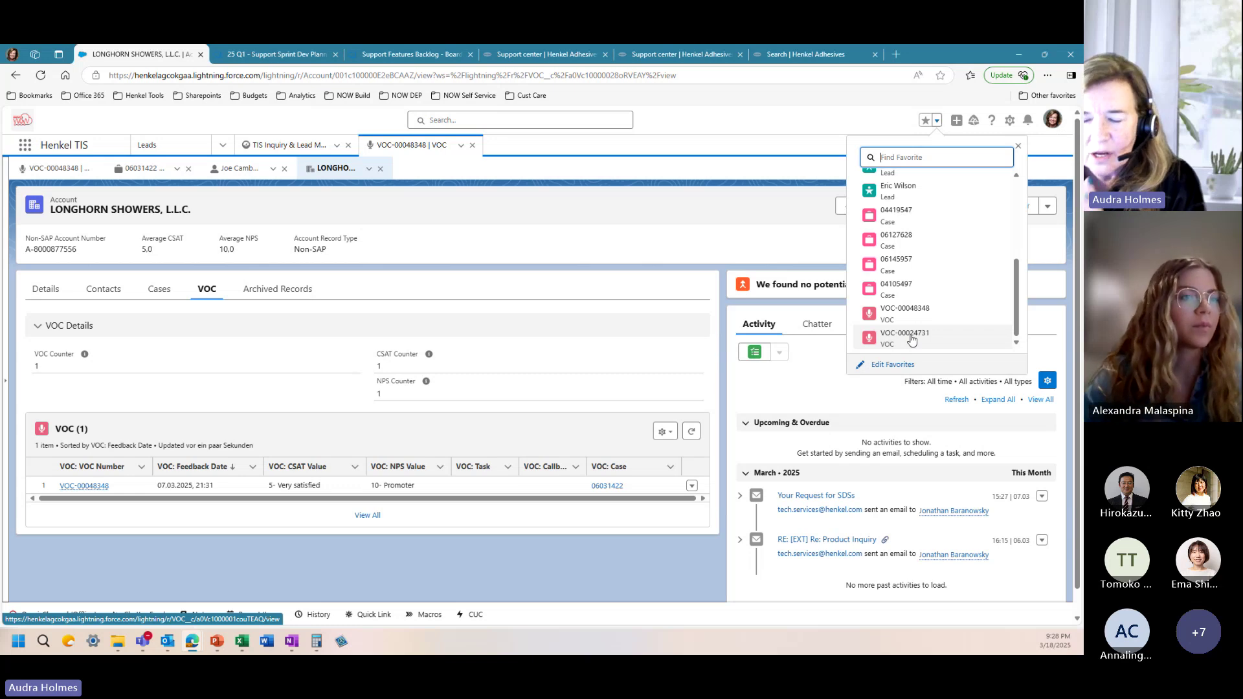
pyautogui.click(911, 338)
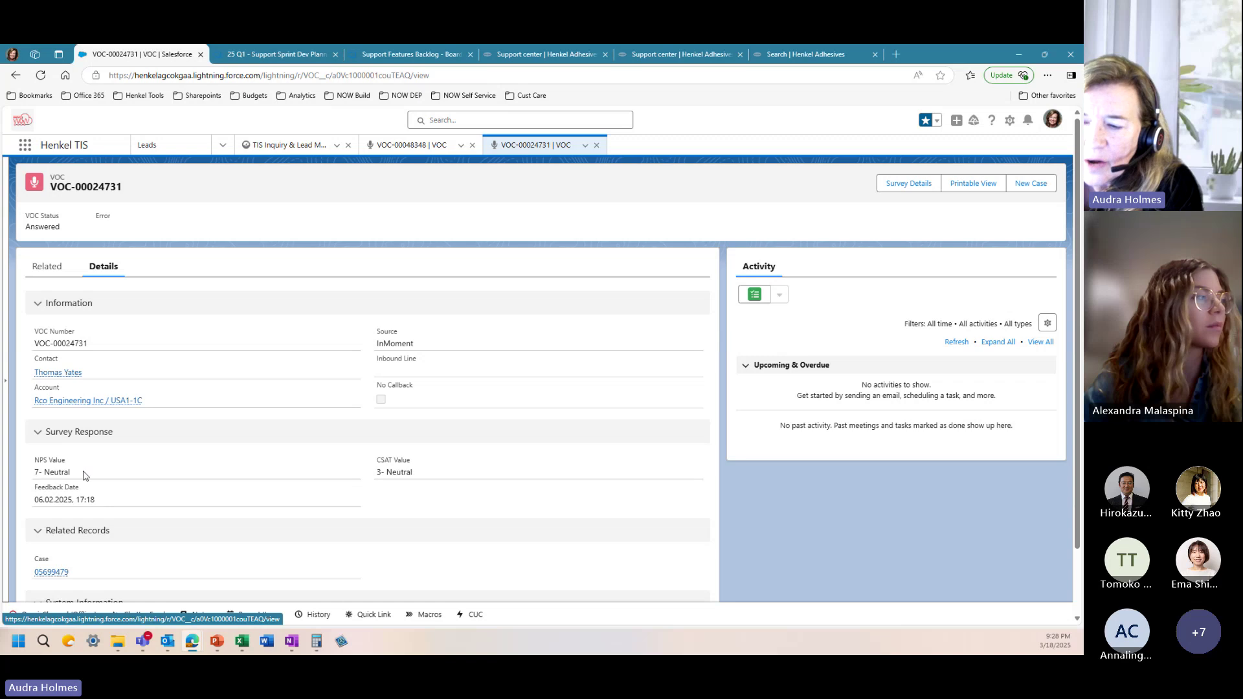
pyautogui.scroll(-2, 86, 479)
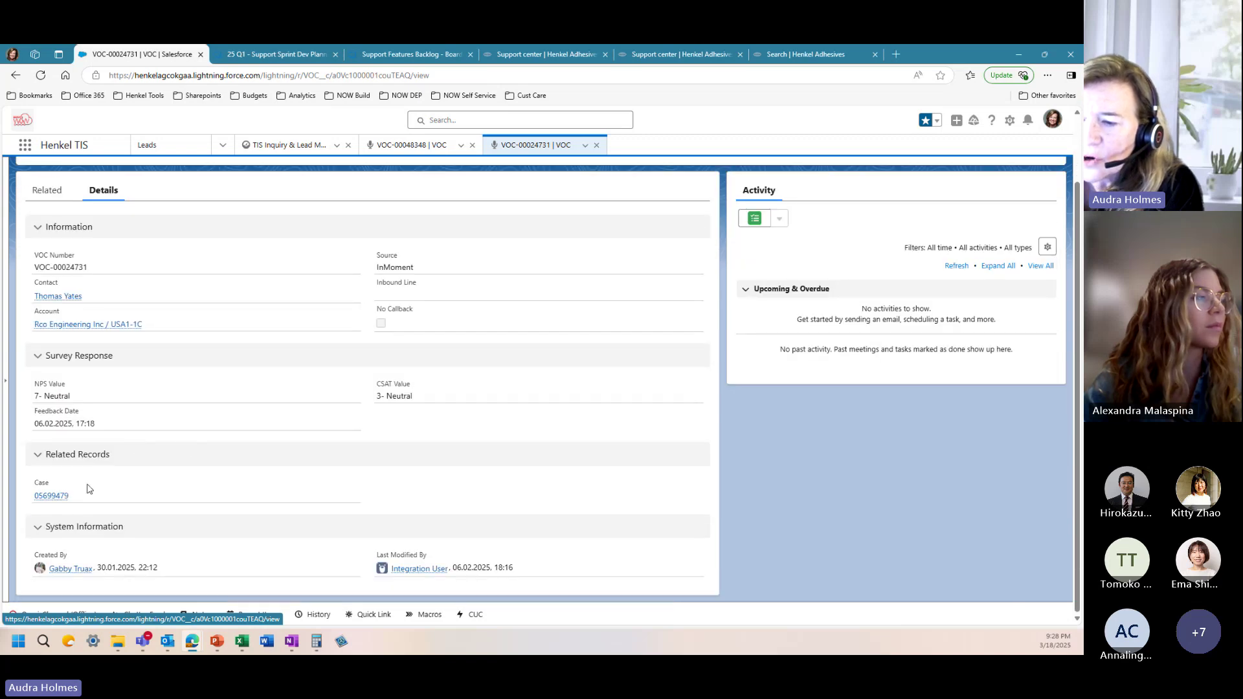
pyautogui.moveTo(59, 495)
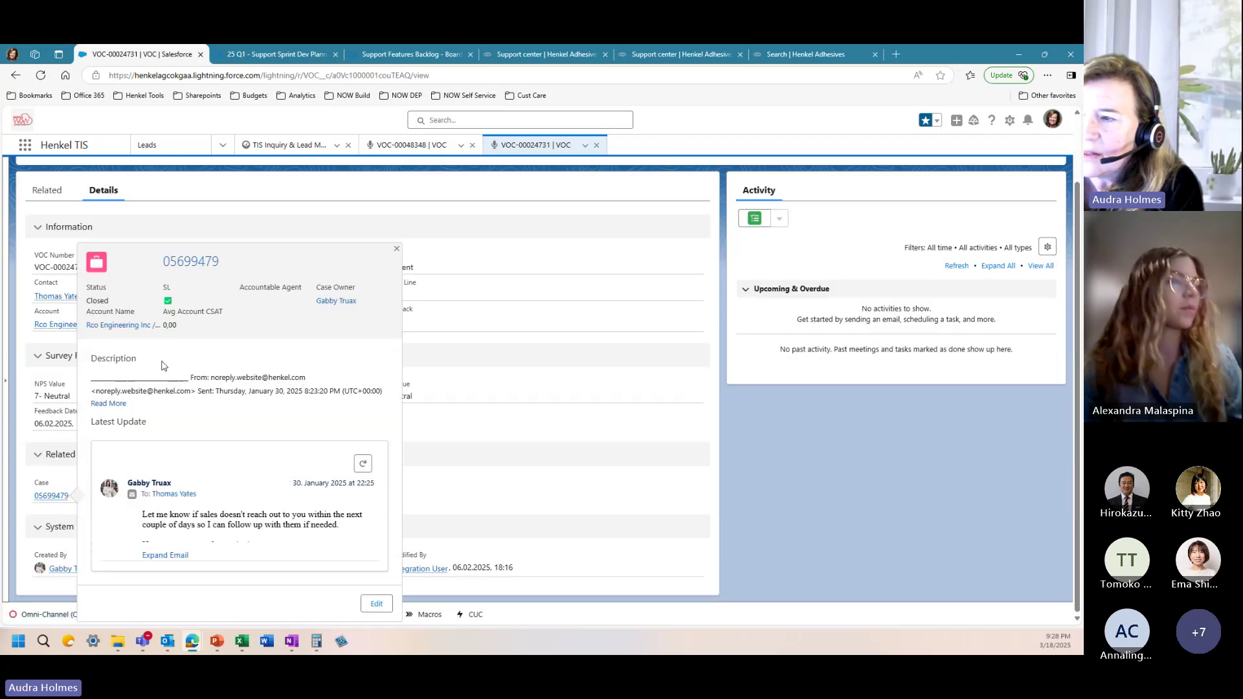
pyautogui.scroll(2, 162, 365)
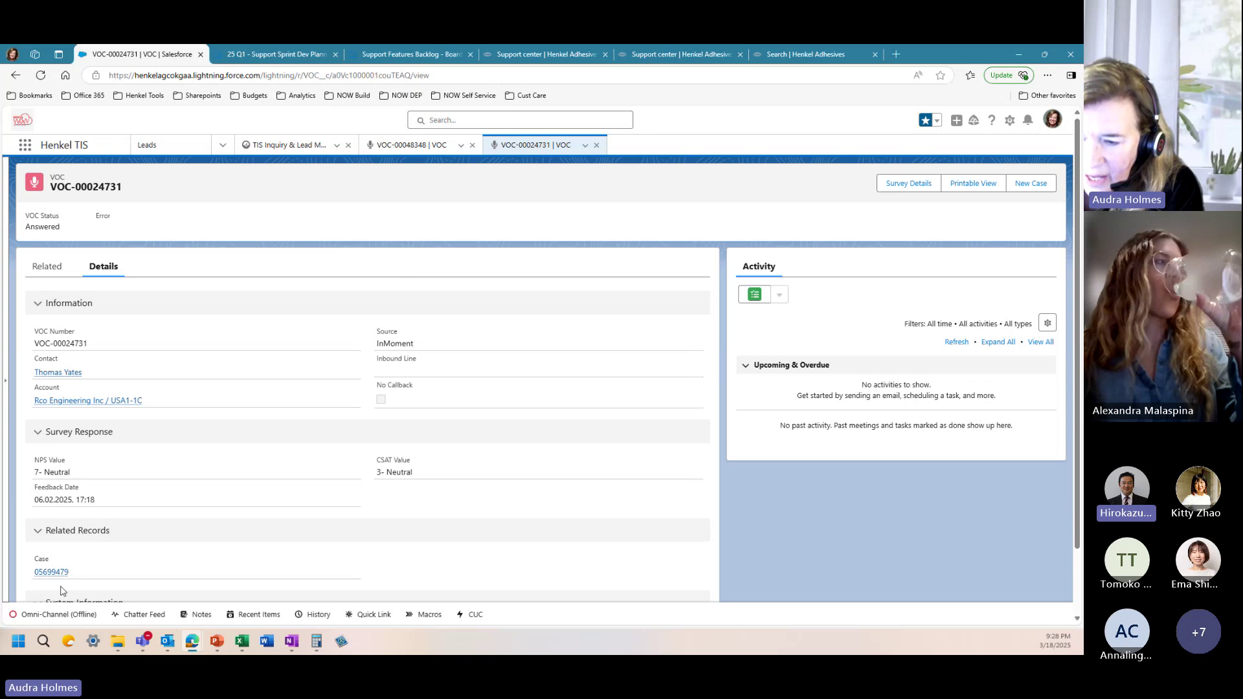
pyautogui.click(51, 572)
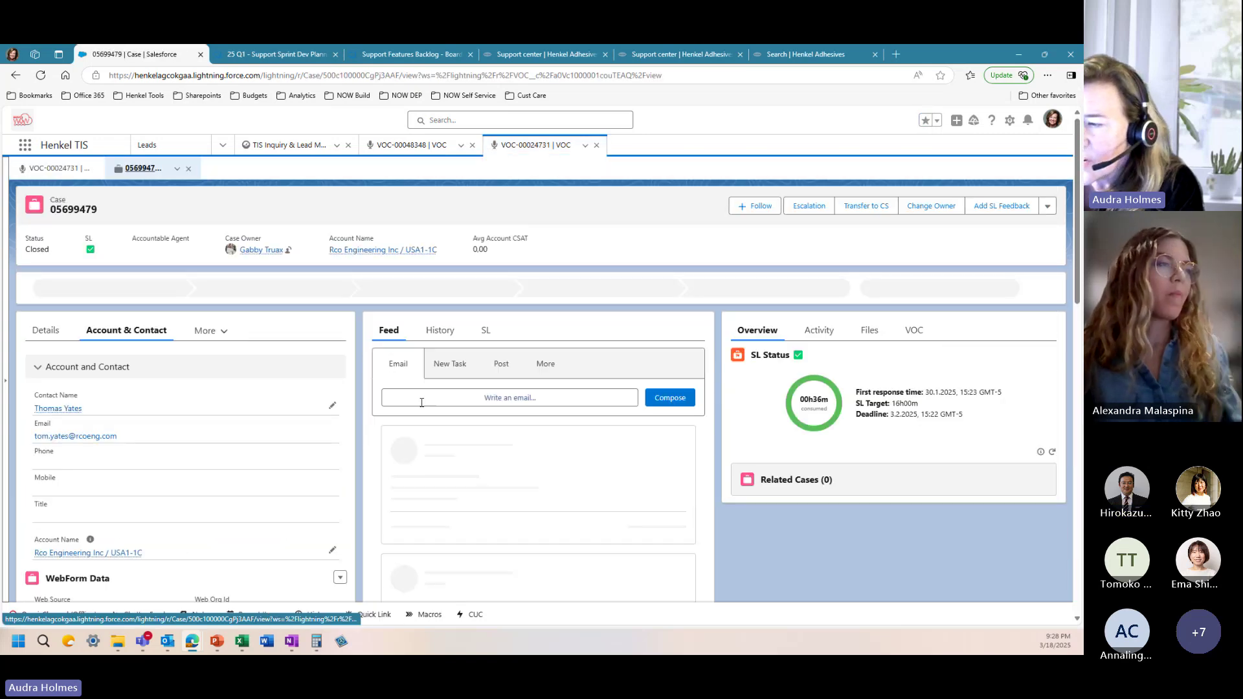
pyautogui.scroll(-10, 458, 470)
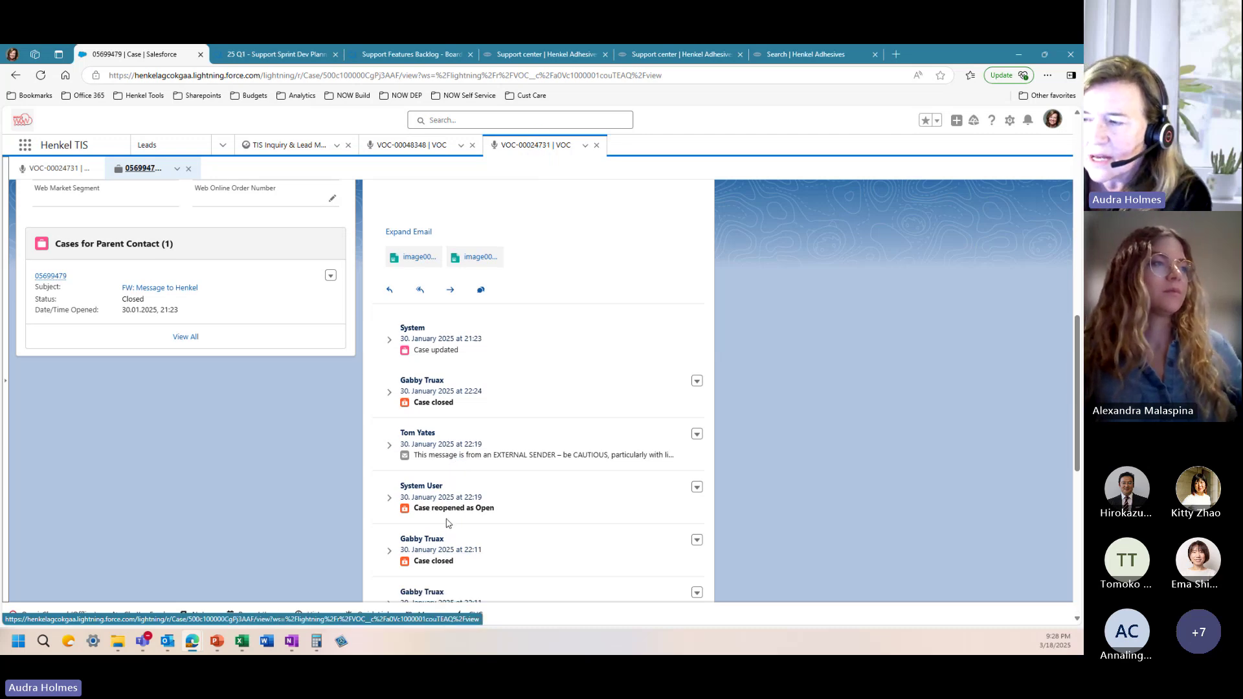
pyautogui.scroll(10, 445, 528)
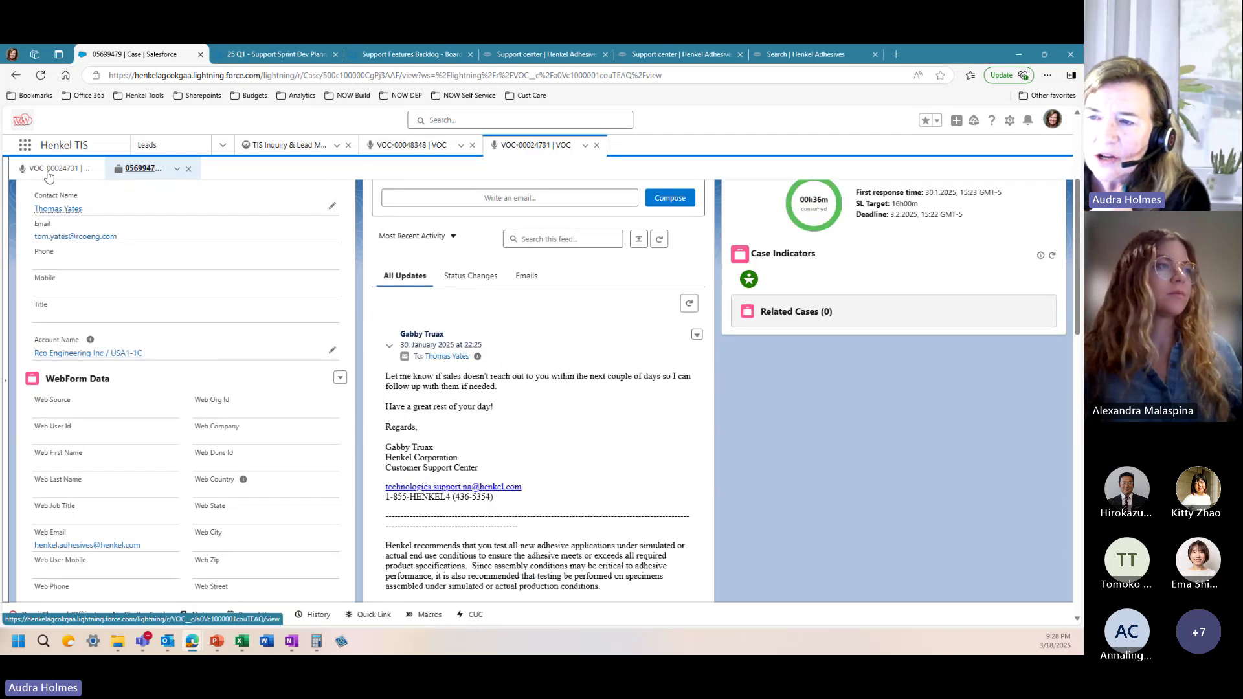
pyautogui.click(46, 170)
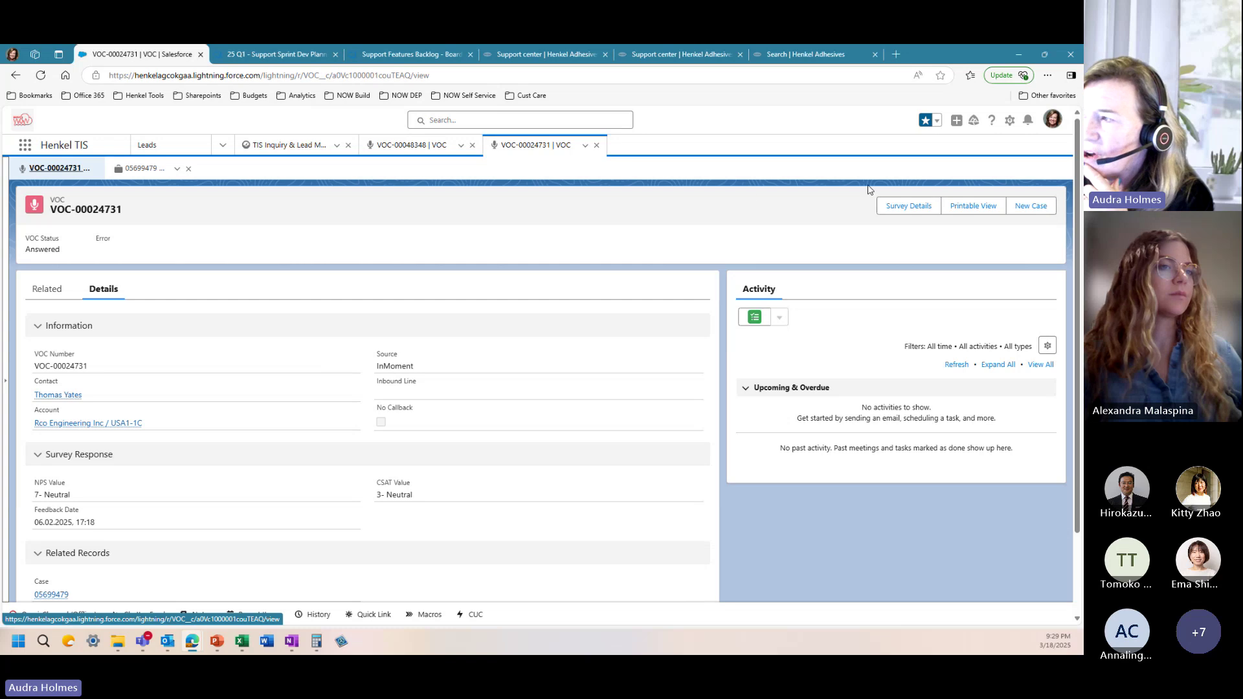
# Step: Open VOC-00024731's Survey Details in InMoment, select the resolution answer No, then return to Salesforce
pyautogui.click(907, 206)
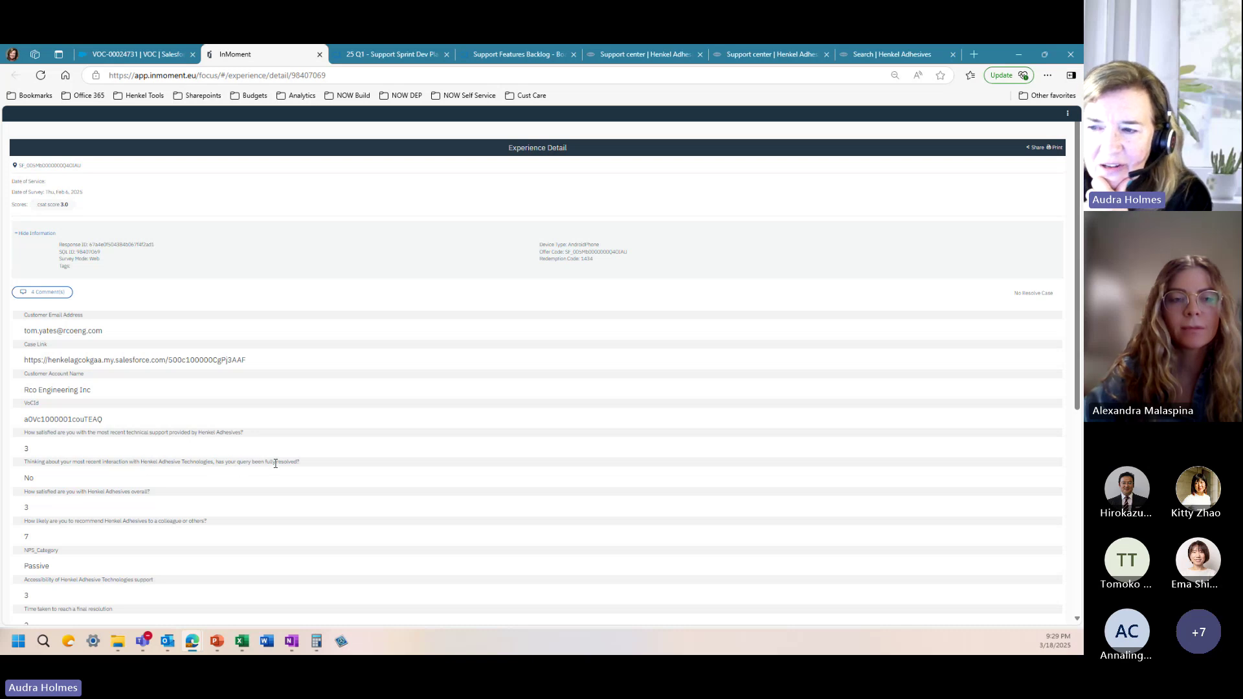
pyautogui.doubleClick(27, 479)
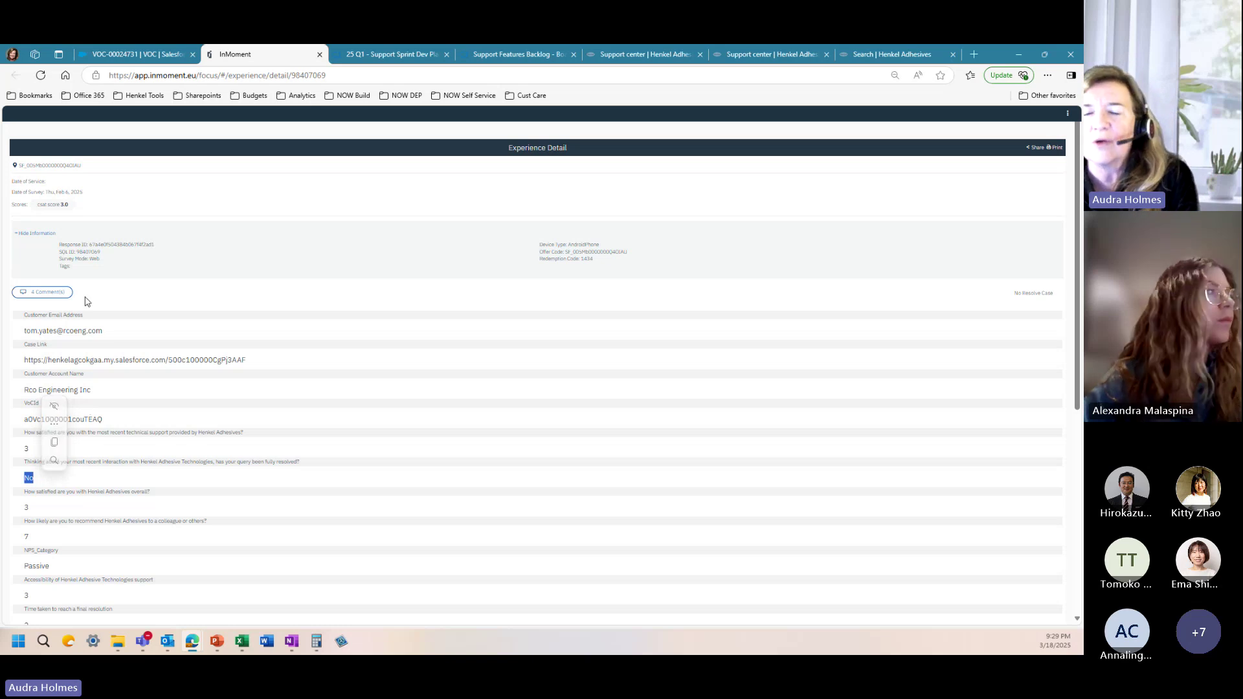
pyautogui.click(119, 56)
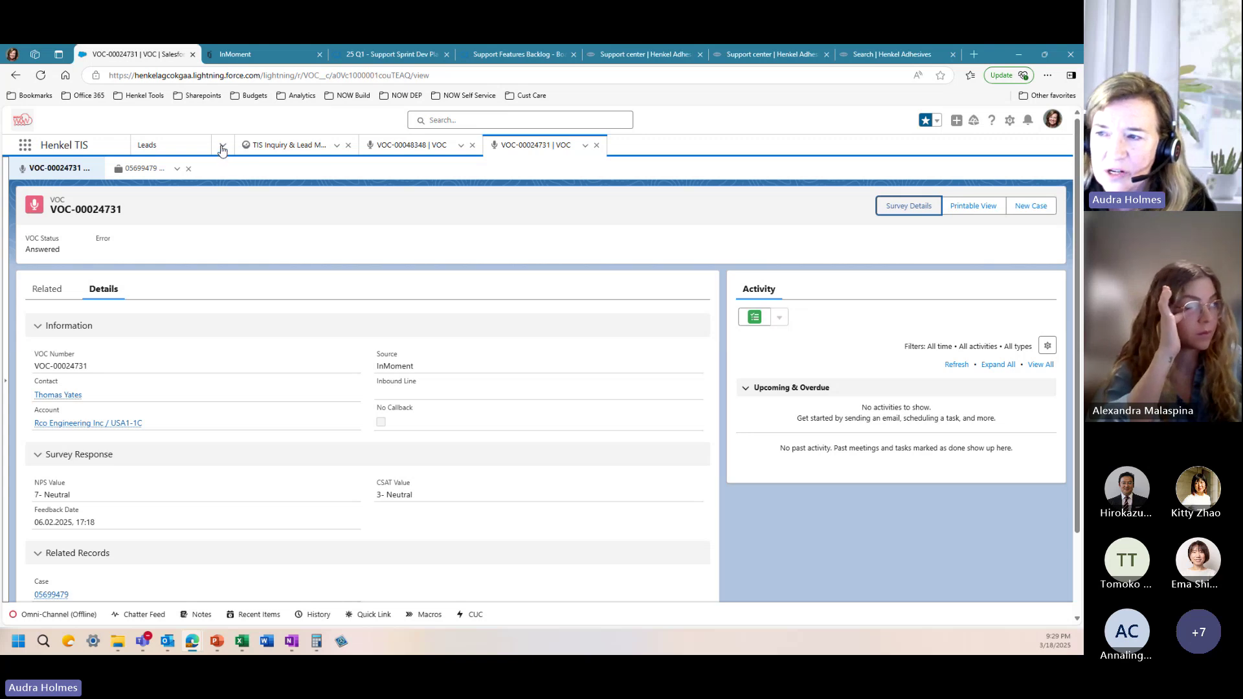
pyautogui.click(221, 147)
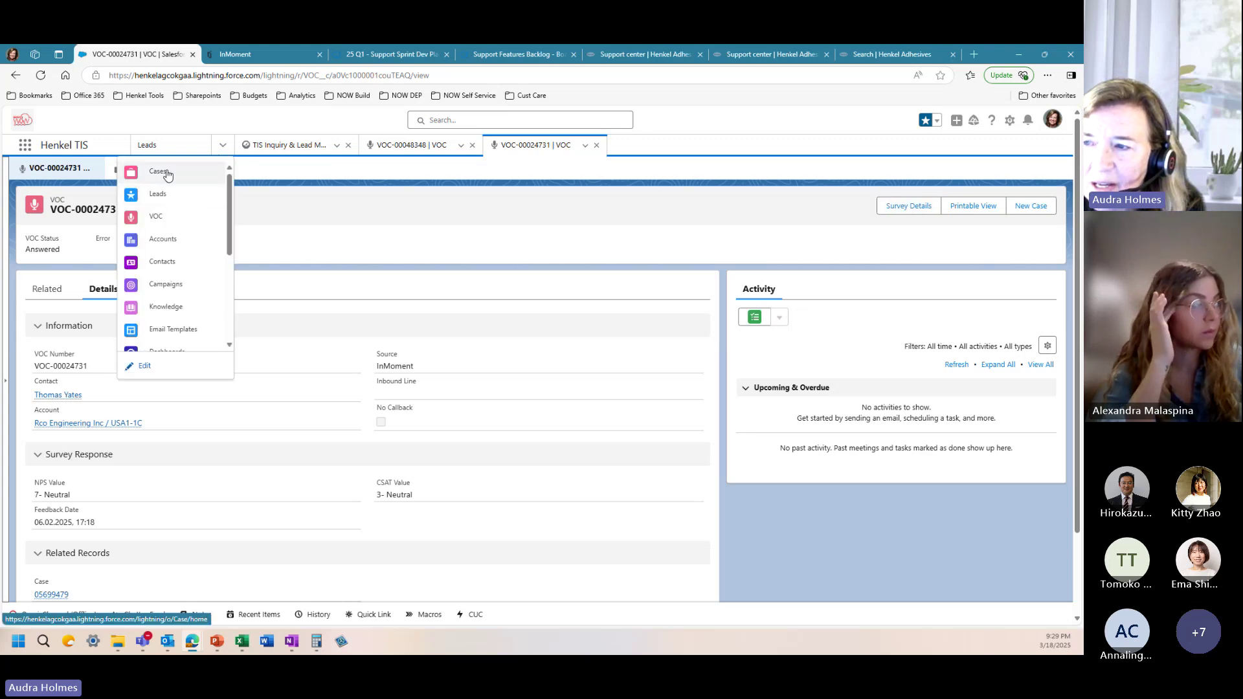
pyautogui.click(158, 172)
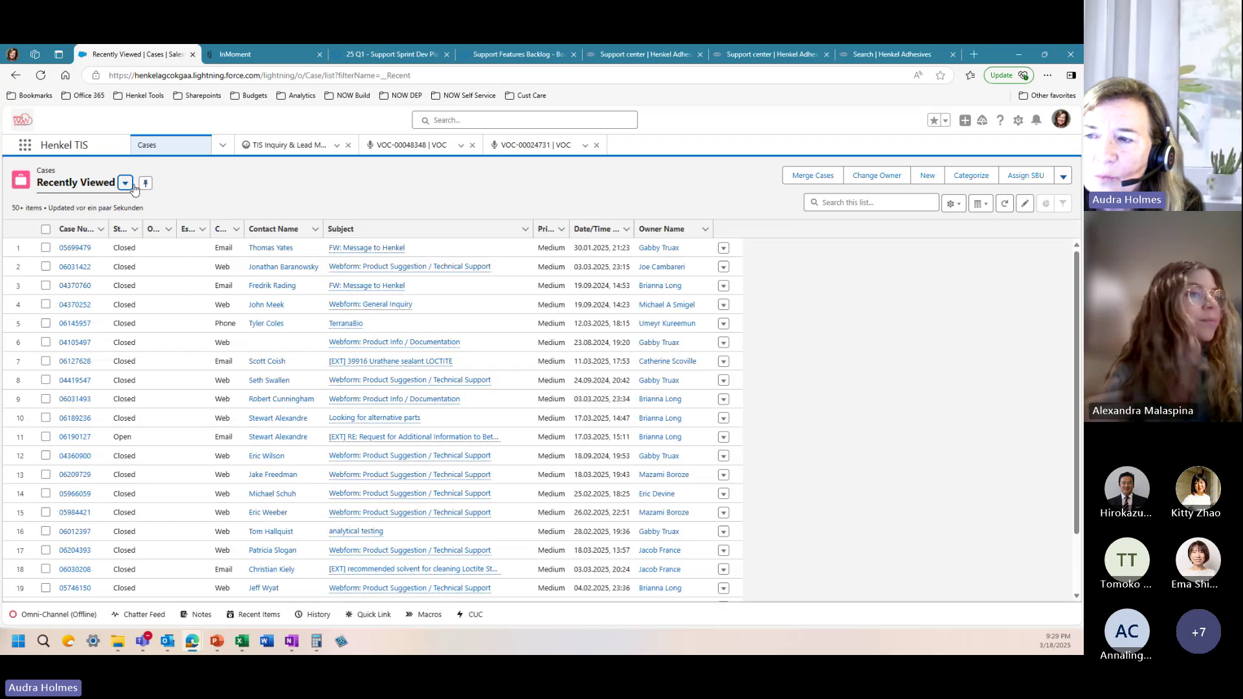
pyautogui.click(124, 182)
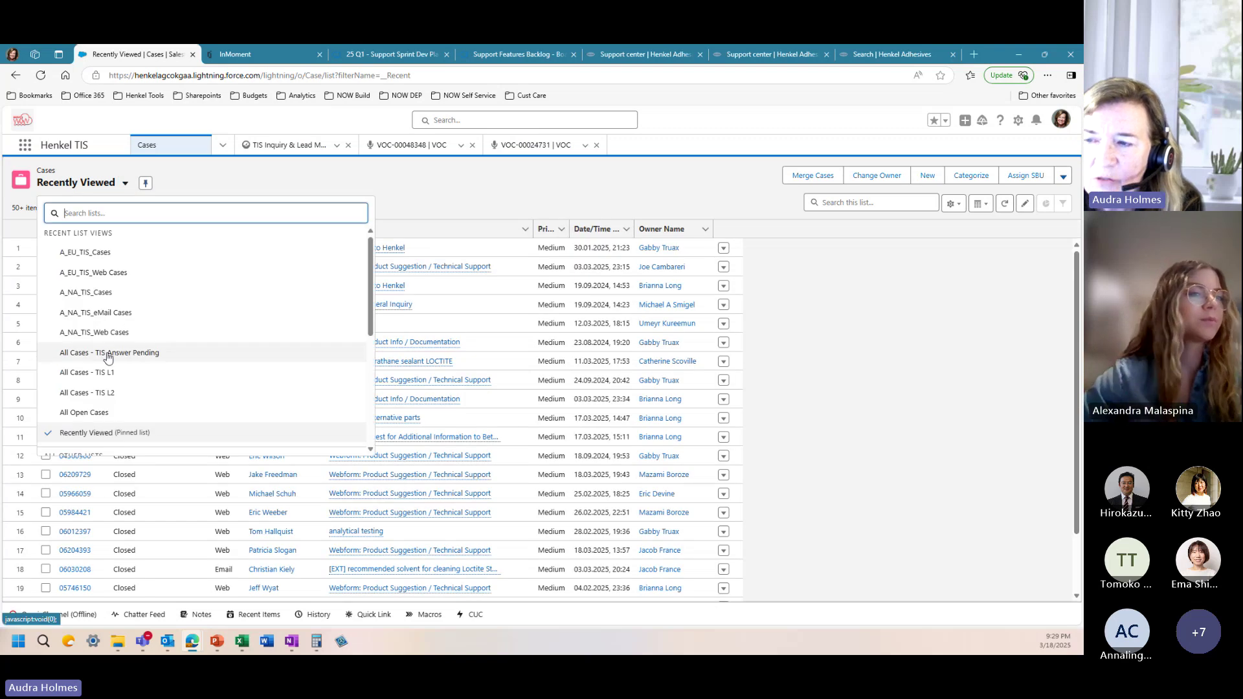
pyautogui.click(107, 353)
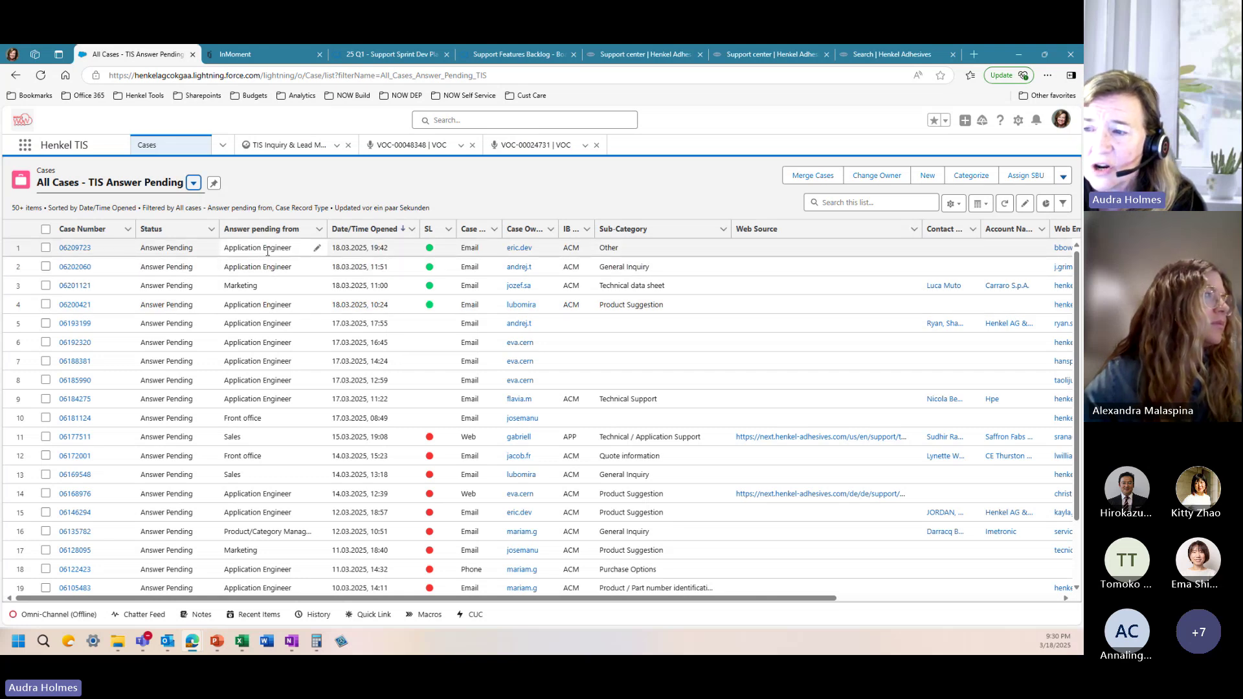
pyautogui.click(75, 248)
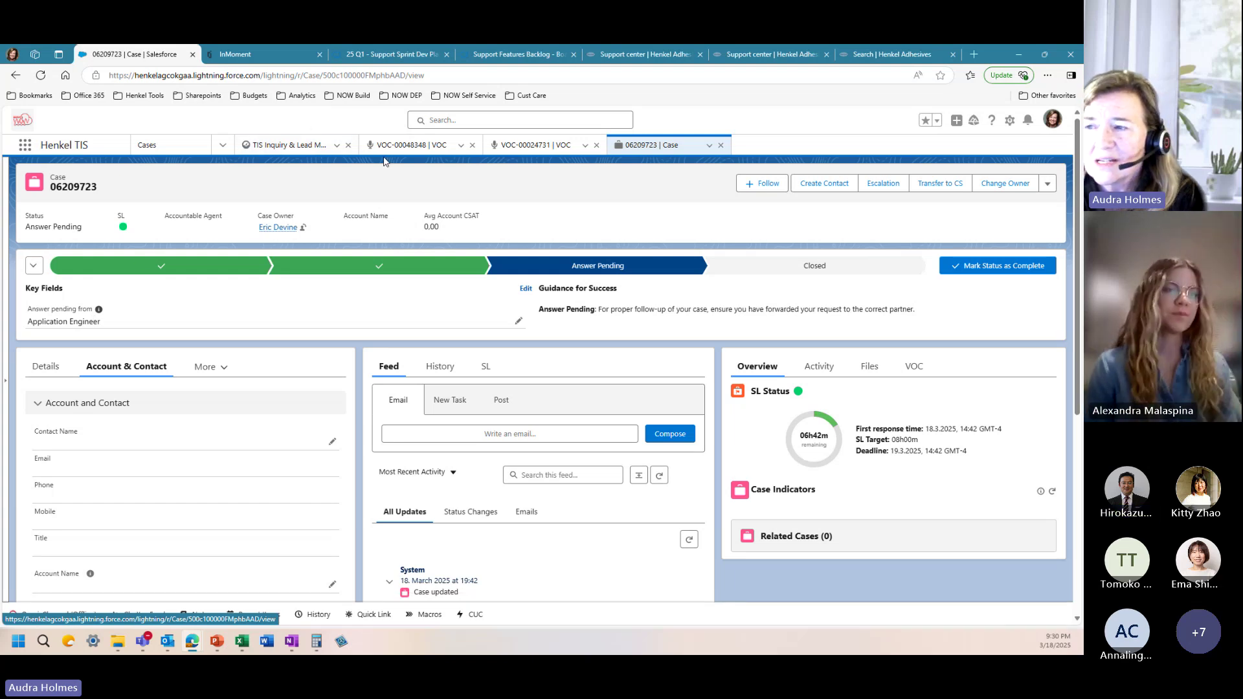
pyautogui.click(150, 149)
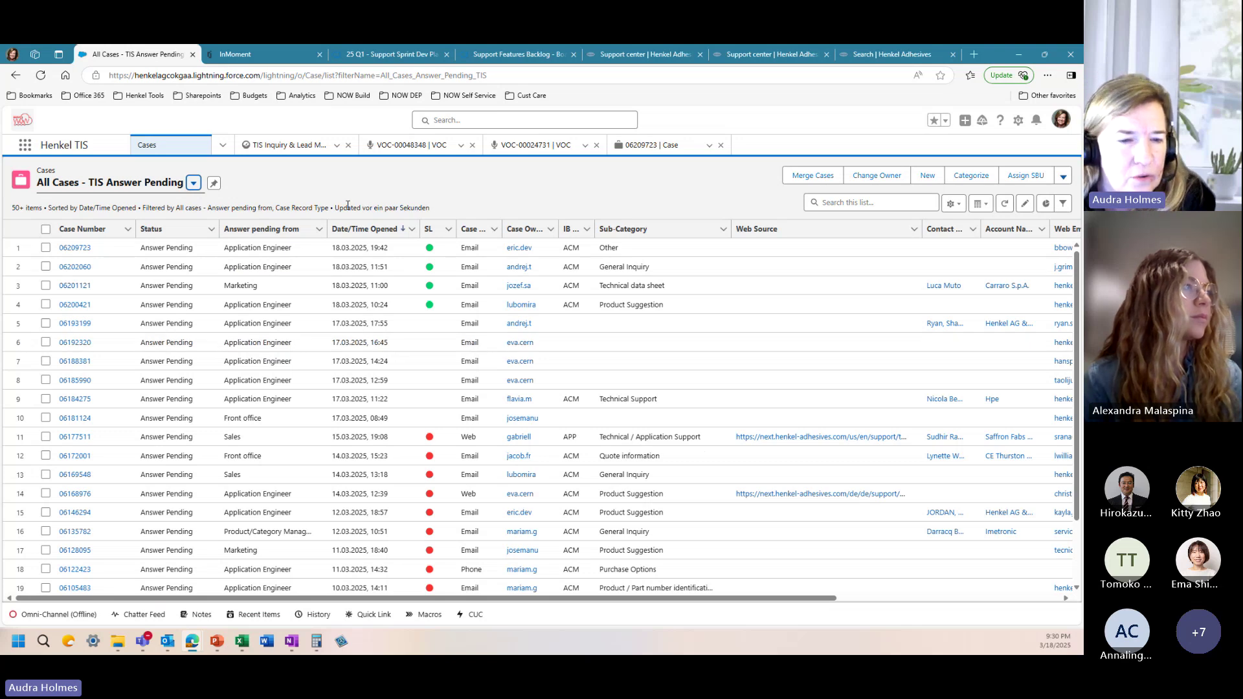
pyautogui.click(722, 146)
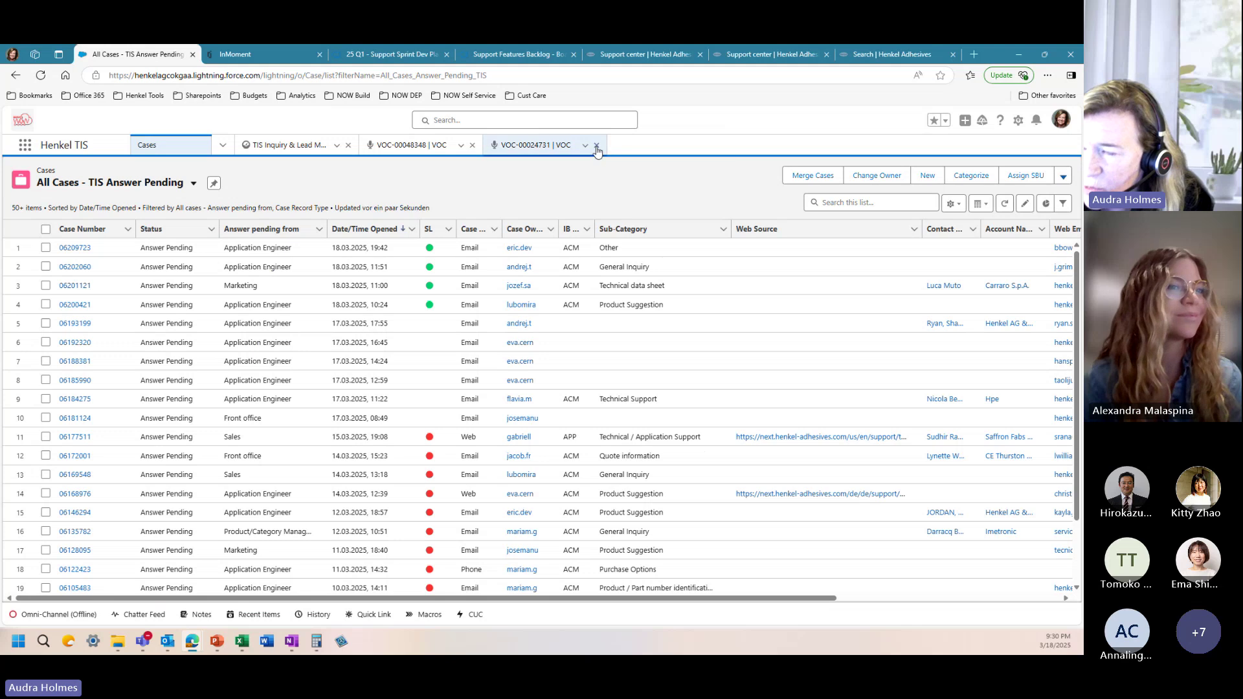
pyautogui.click(596, 145)
pyautogui.click(473, 146)
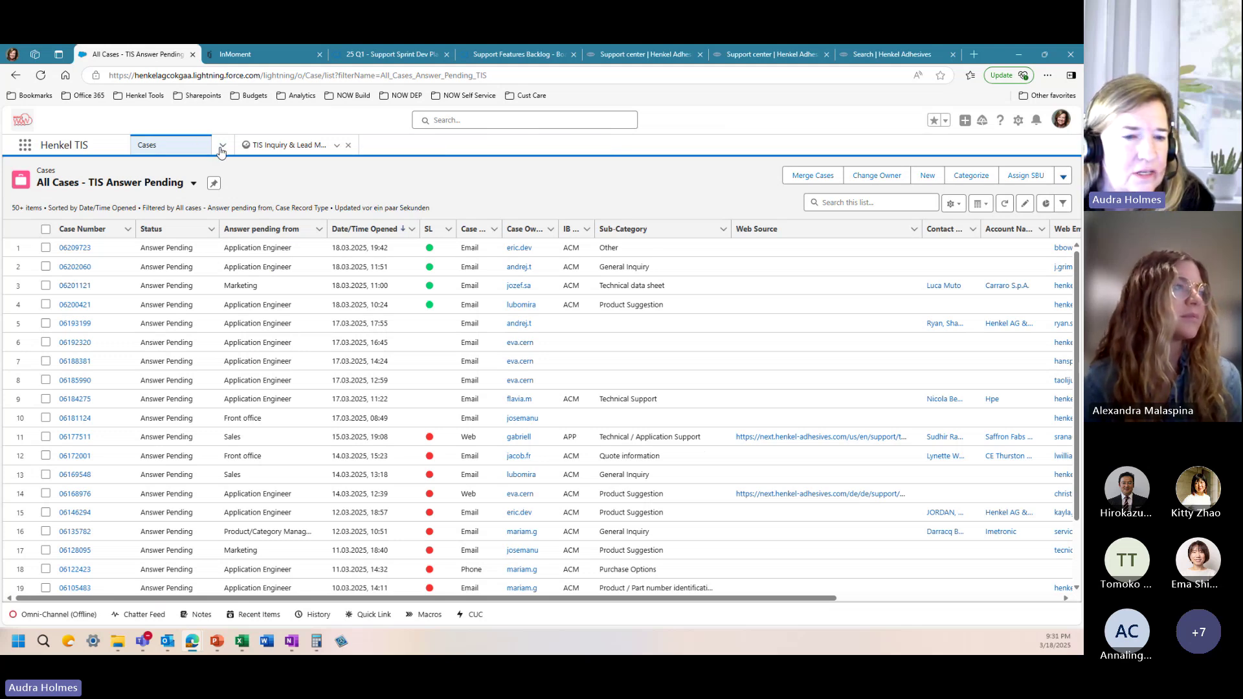
# Step: Switch to Accounts, widen the Sales Area column, and open Krayden Inc / USA1-1F
pyautogui.click(222, 146)
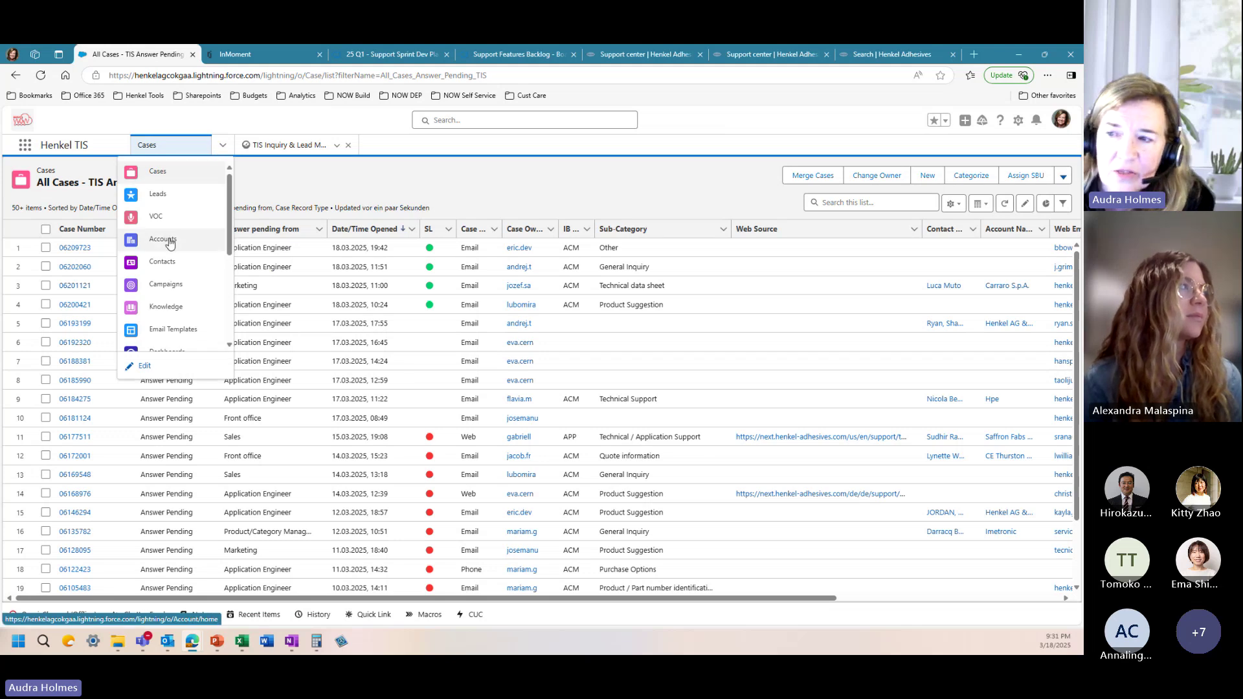
pyautogui.click(168, 240)
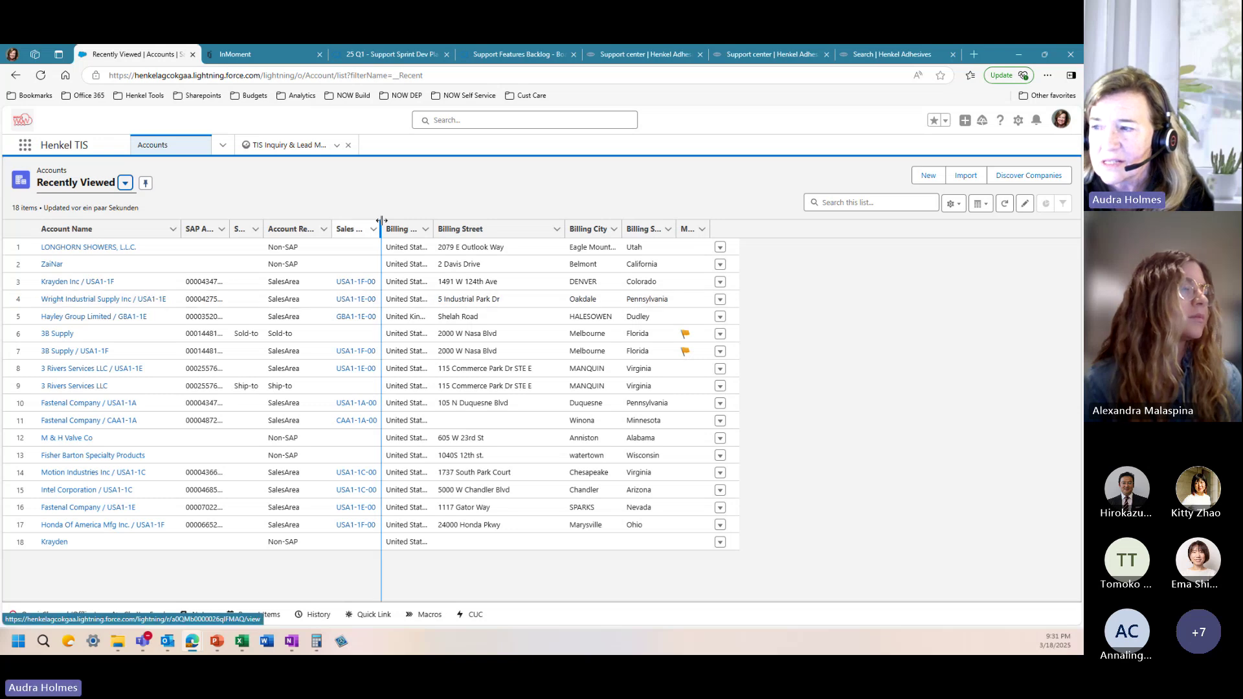
pyautogui.moveTo(382, 221); pyautogui.dragTo(422, 220)
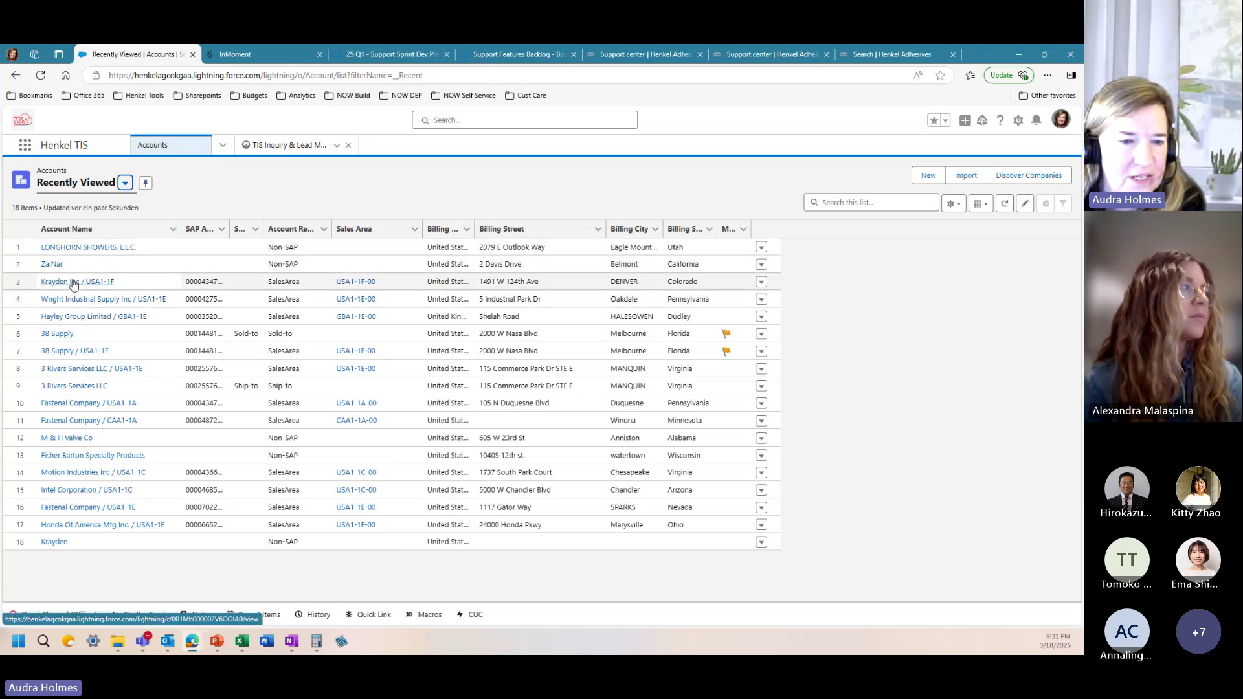
pyautogui.click(73, 282)
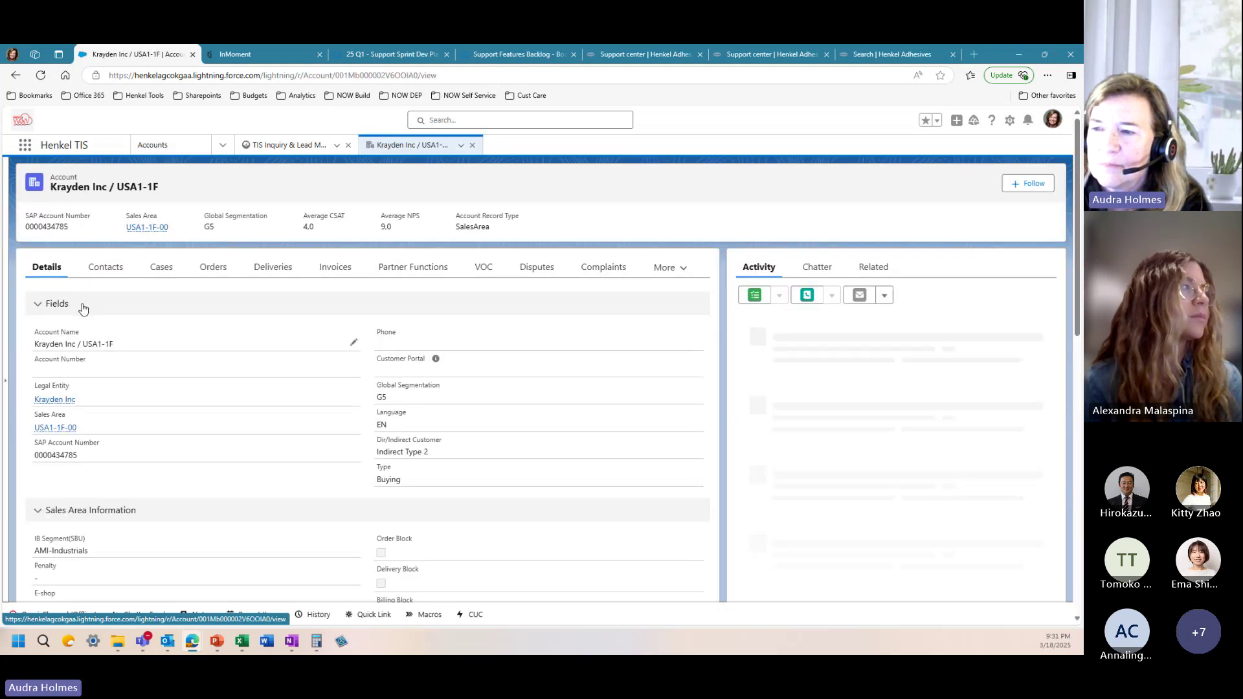
# Step: Show Krayden's VOC survey records, scroll through them, and preview a VOC record's status
pyautogui.moveTo(162, 227)
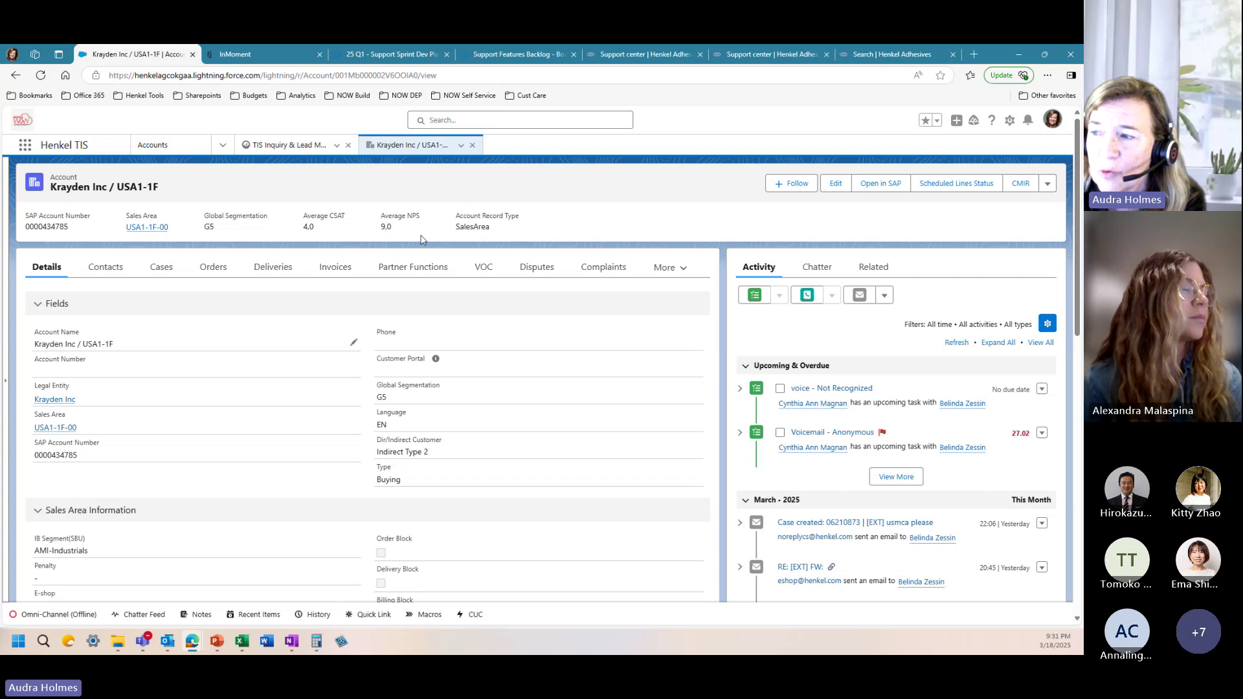
pyautogui.click(483, 270)
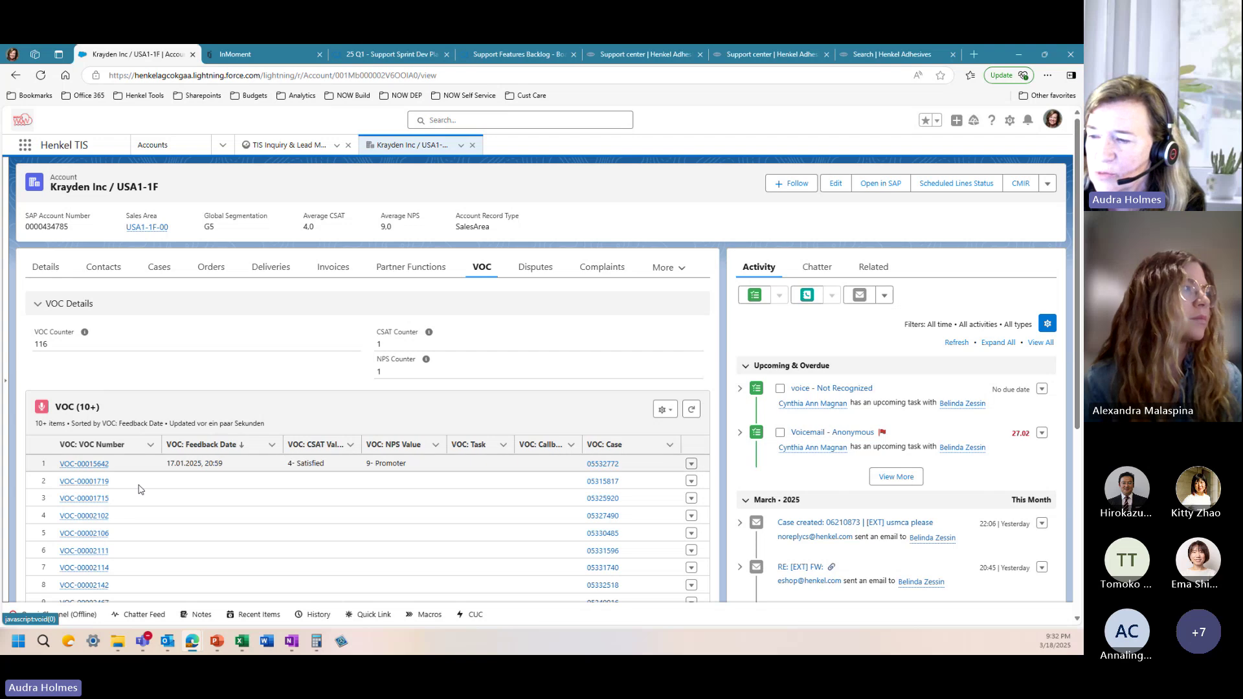
pyautogui.scroll(-2, 144, 499)
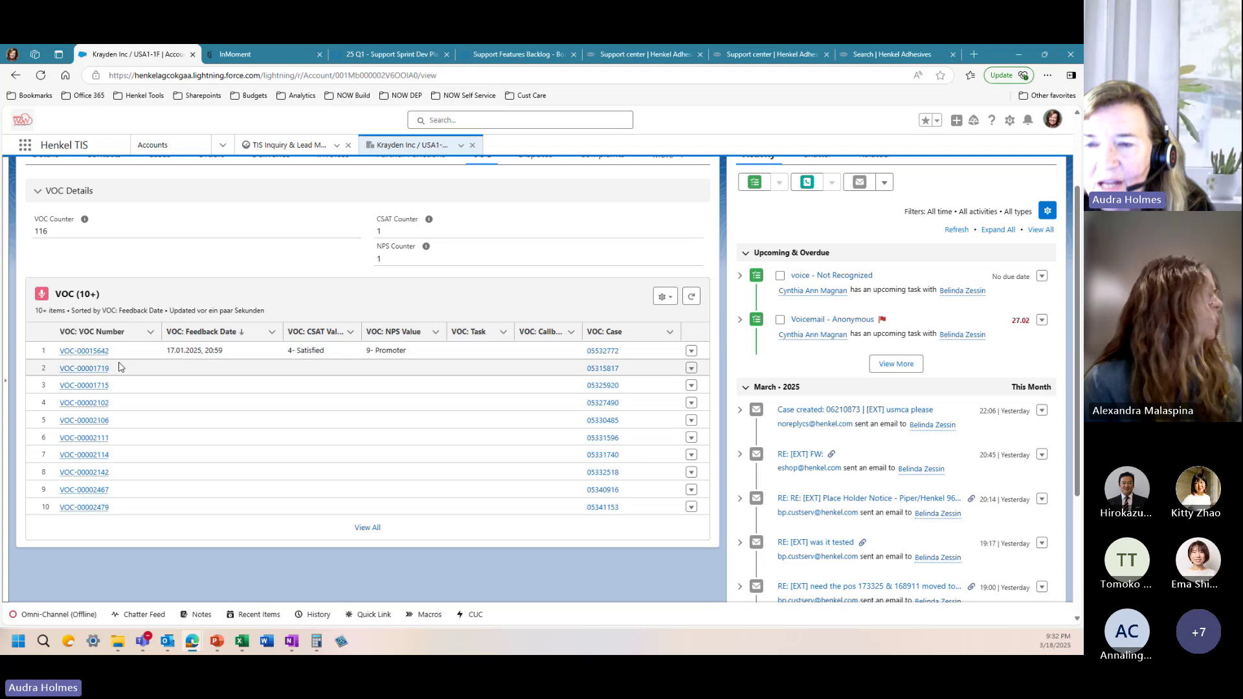
pyautogui.moveTo(75, 370)
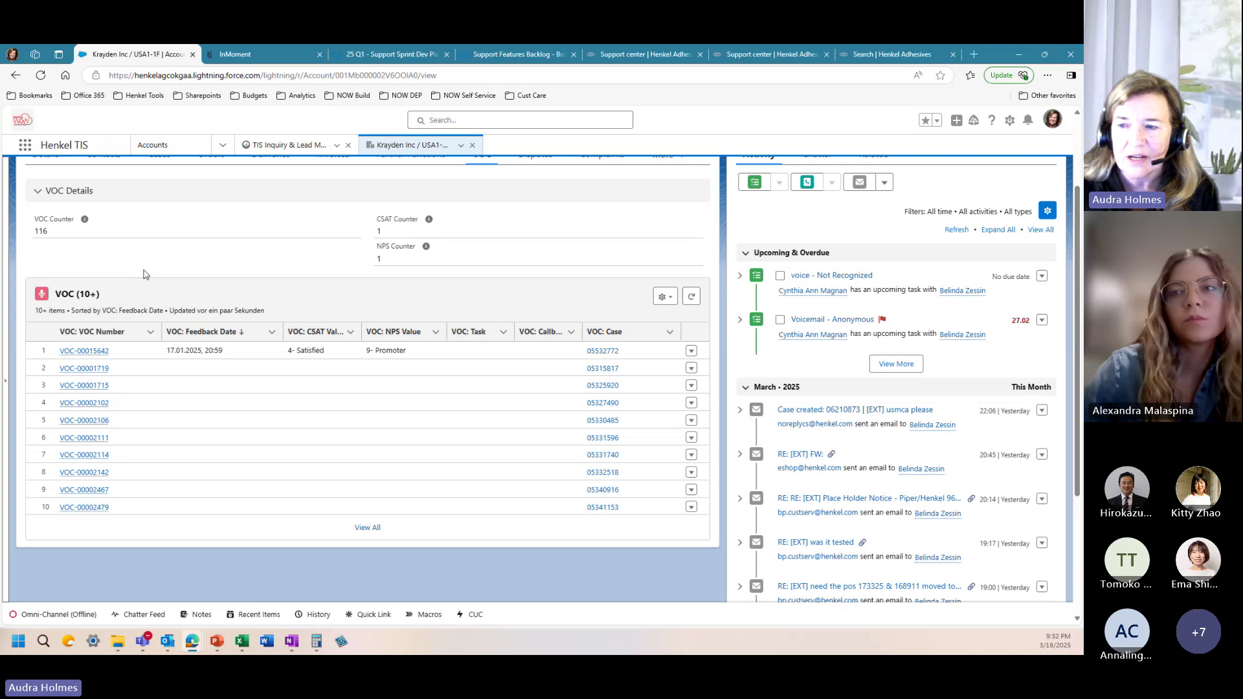
pyautogui.scroll(2, 156, 241)
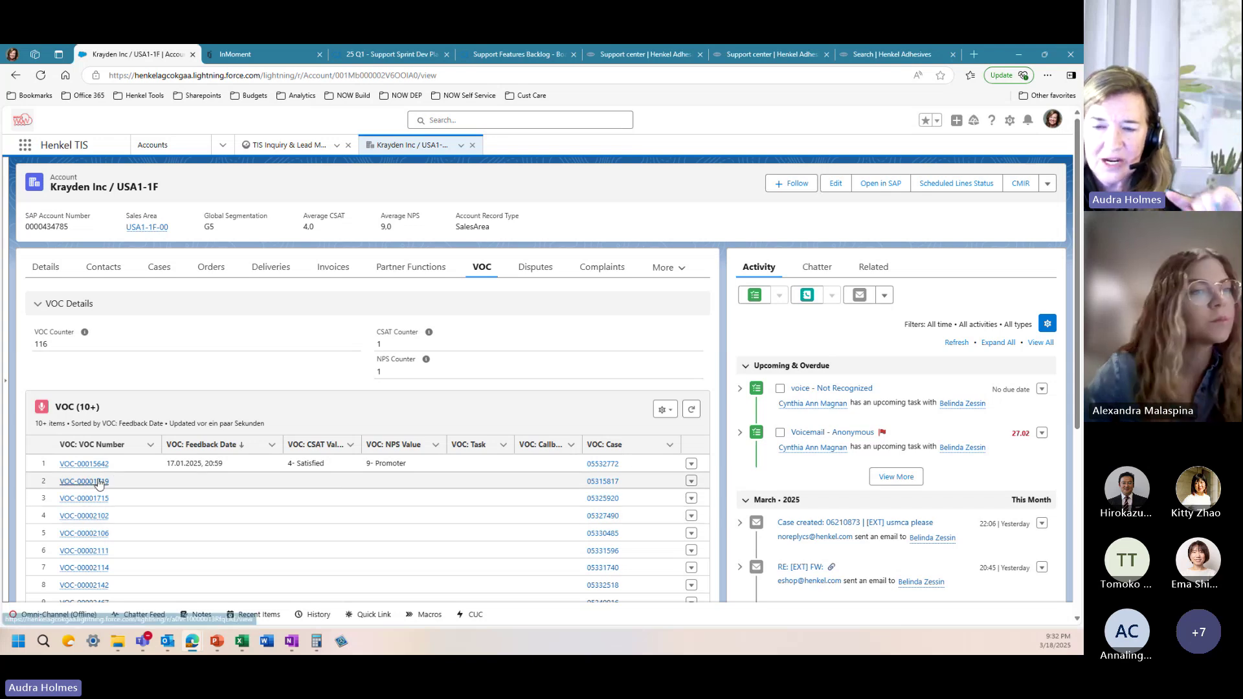
pyautogui.moveTo(99, 482)
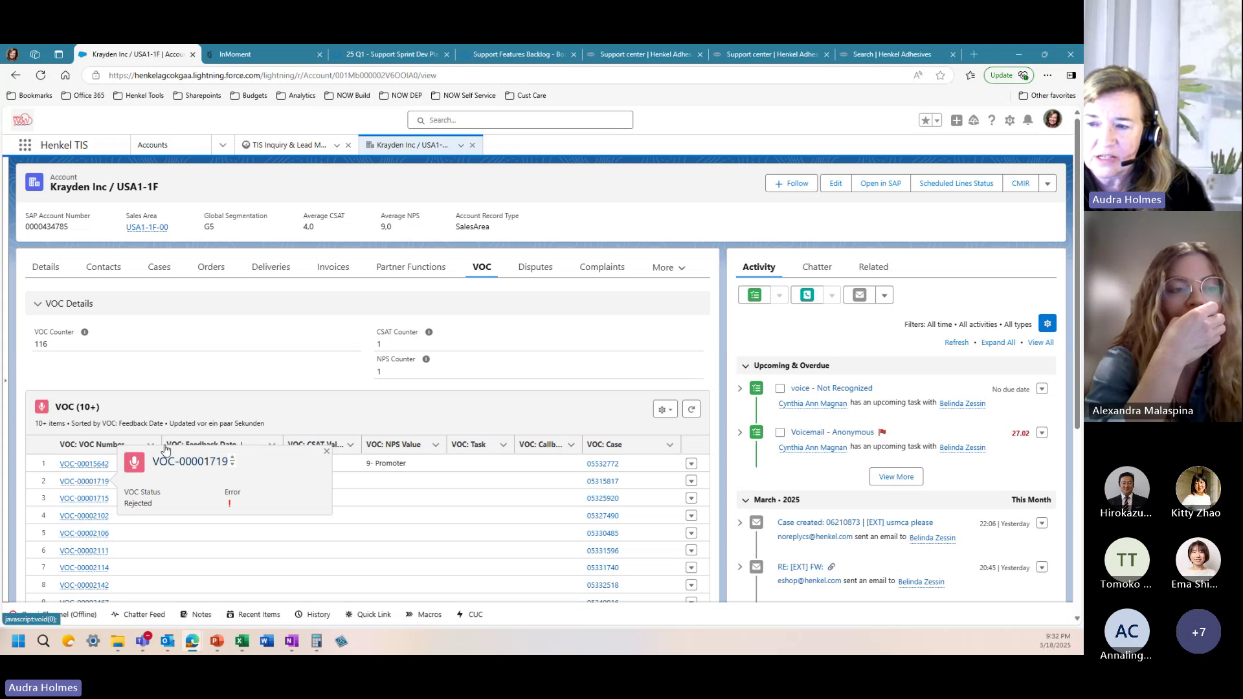
# Step: View all of Krayden's related contacts and its cases, then close the Krayden account tab
pyautogui.click(119, 274)
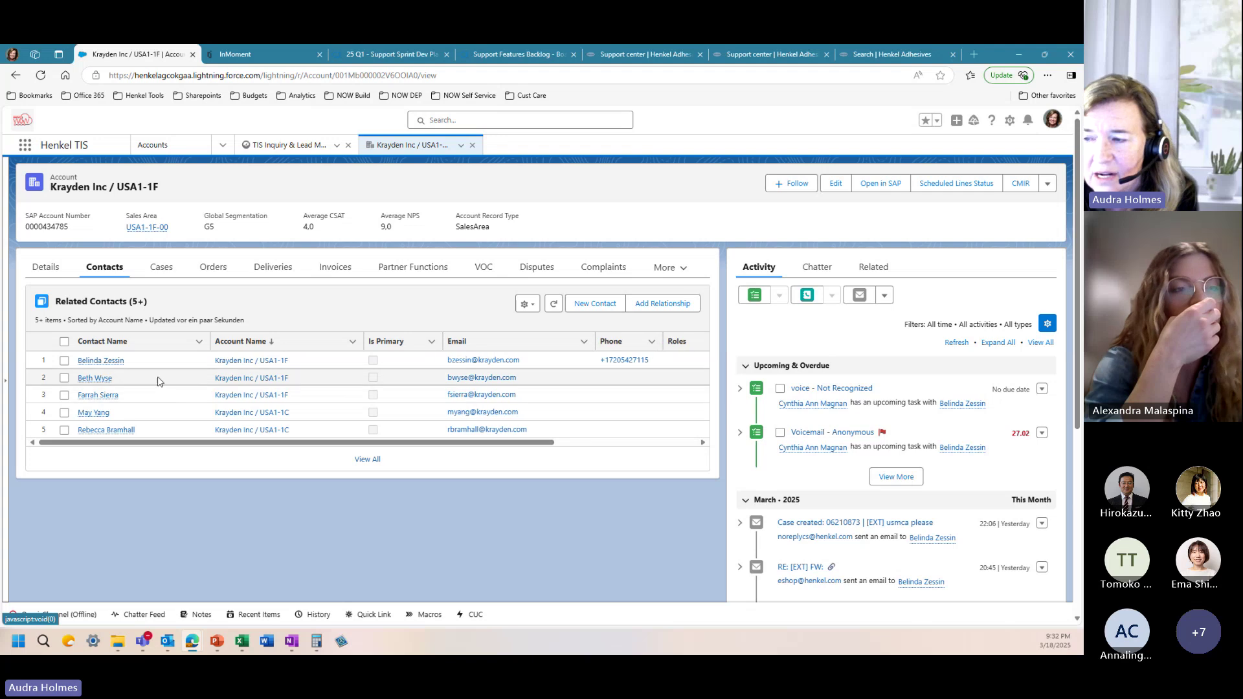
pyautogui.click(367, 460)
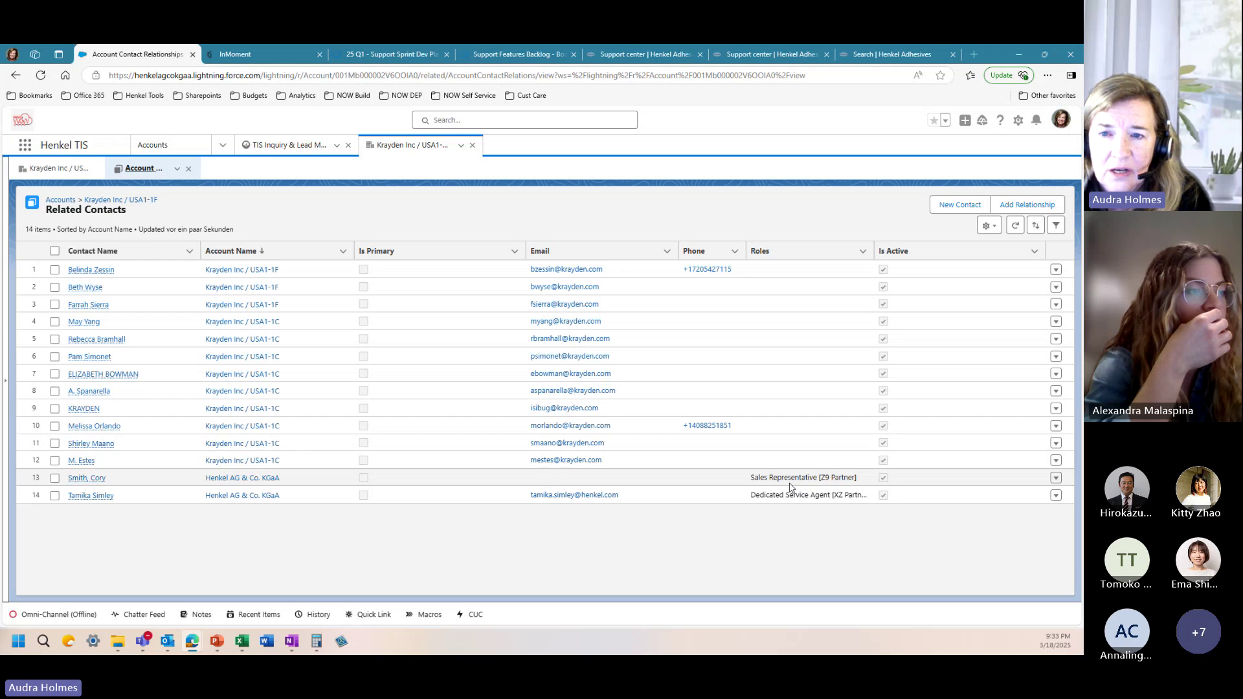
pyautogui.click(75, 171)
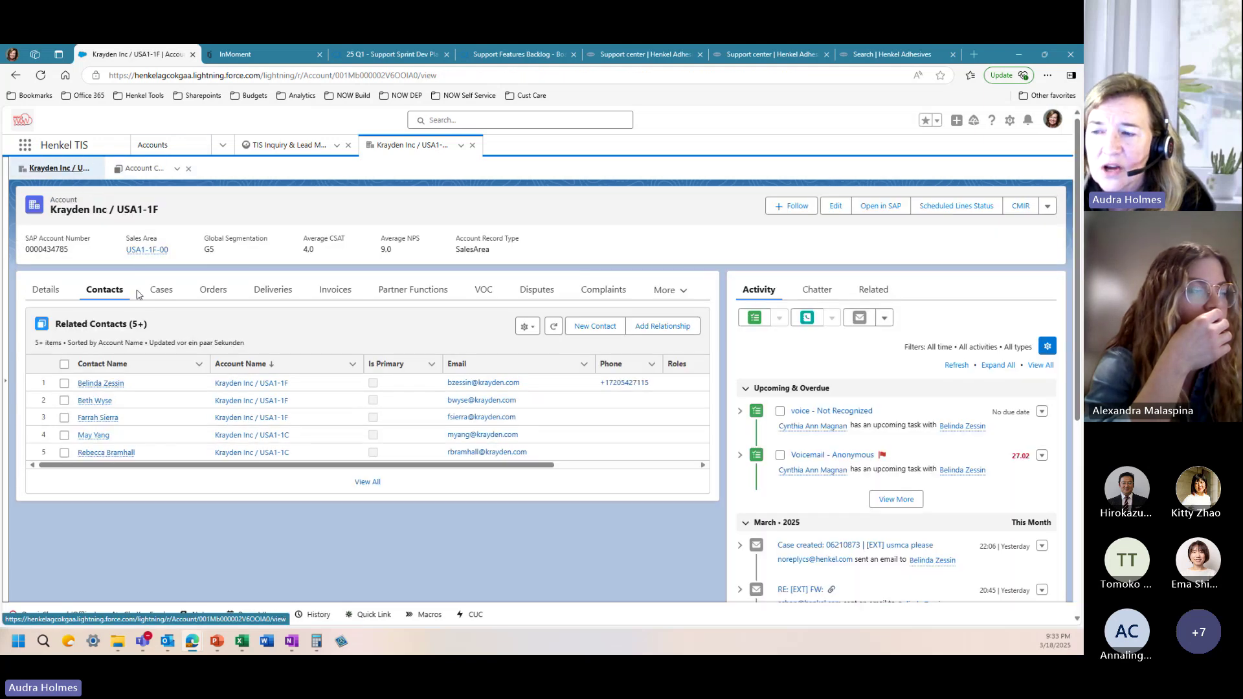
pyautogui.click(163, 290)
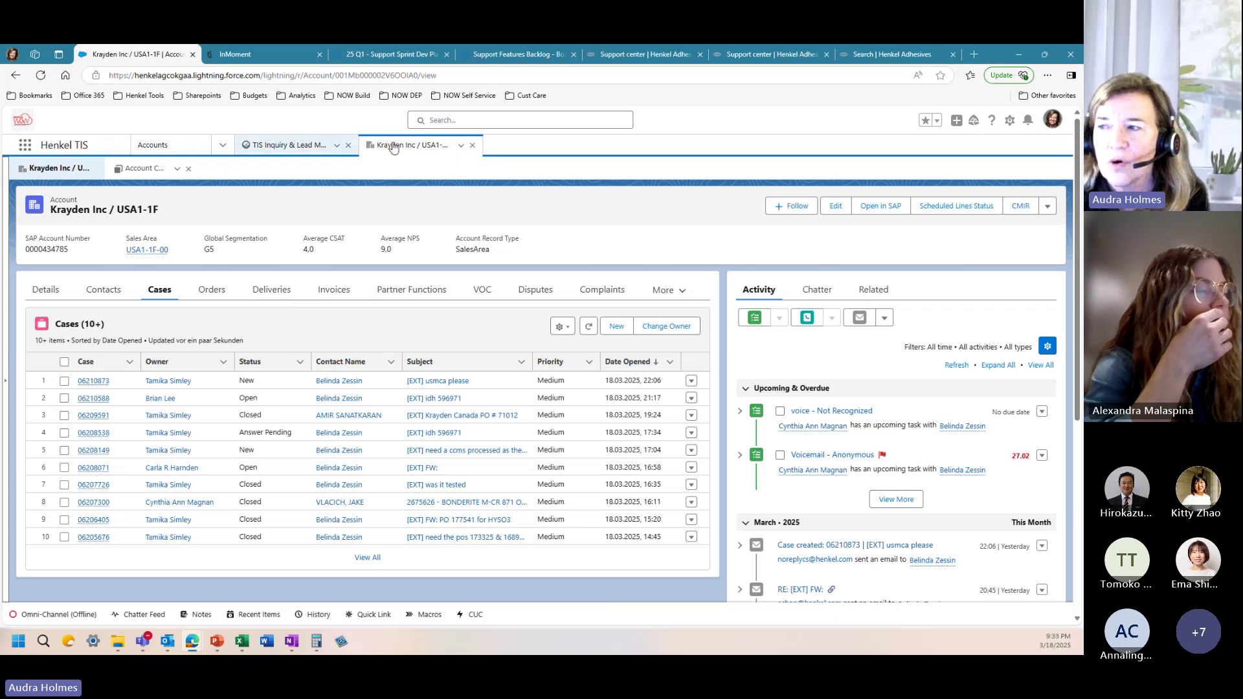
pyautogui.click(472, 145)
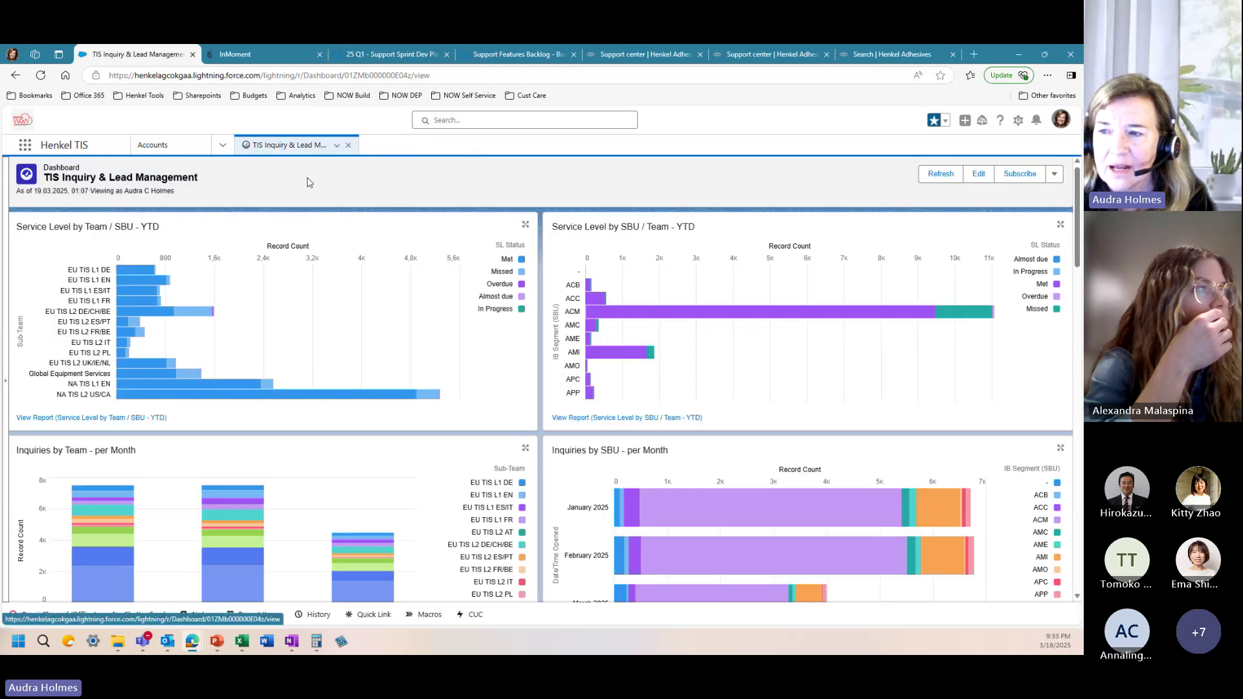
# Step: Open the ZaiNar account from Recently Viewed and show its two related contacts
pyautogui.click(184, 151)
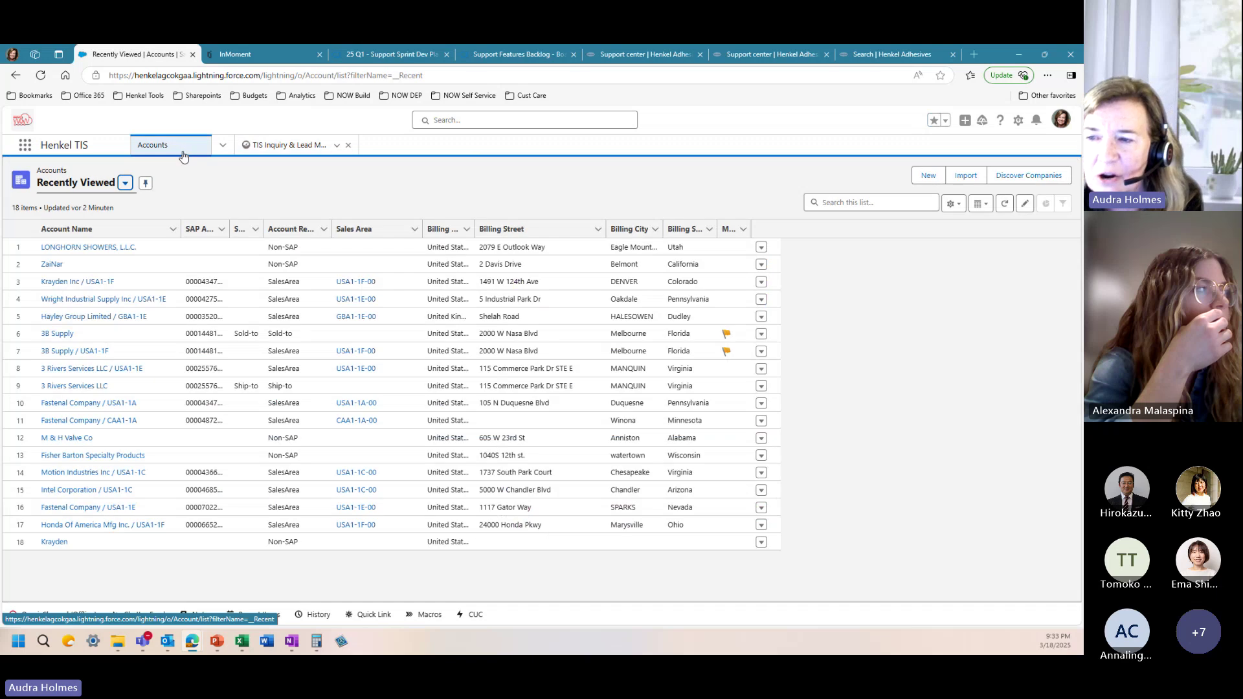
pyautogui.click(53, 265)
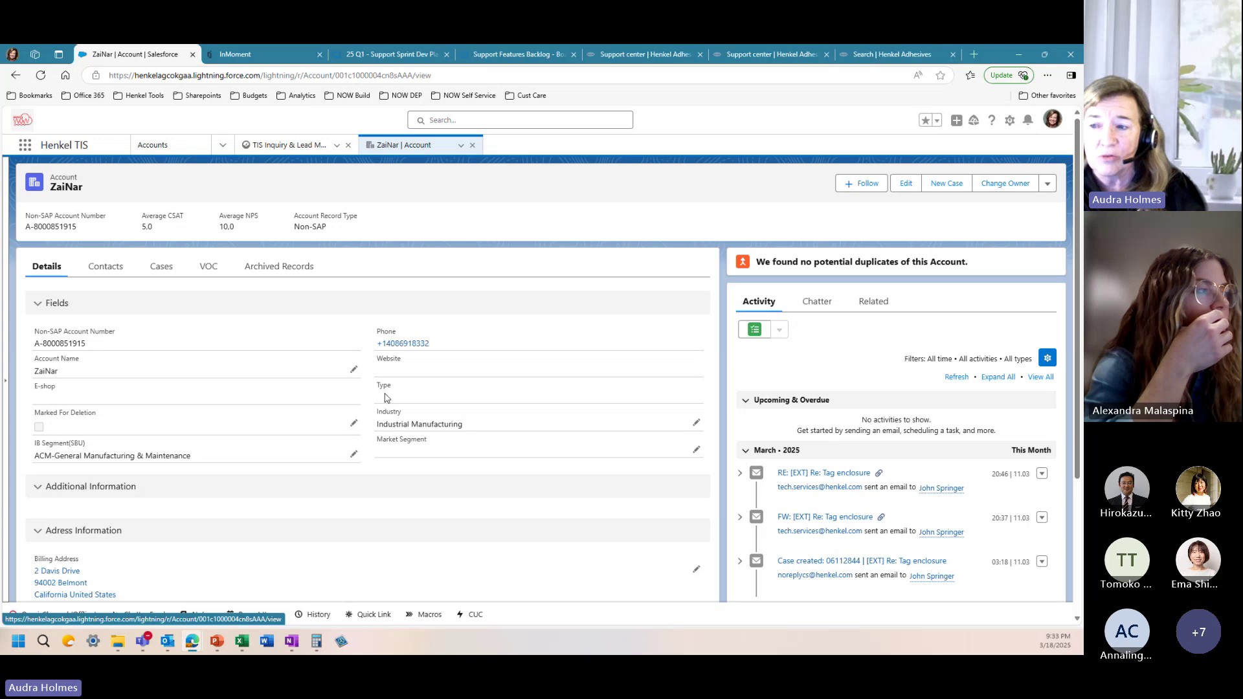
pyautogui.click(106, 273)
pyautogui.moveTo(78, 361)
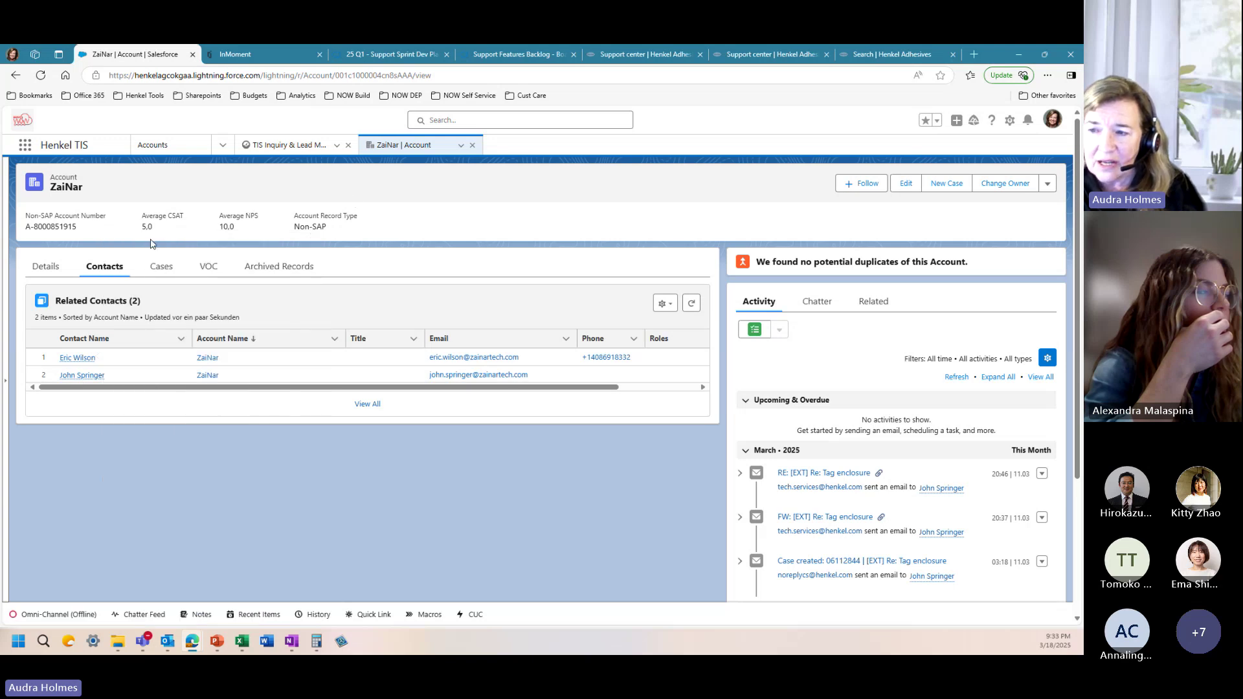
# Step: Check ZaiNar's three cases and two VOC surveys, then return to its contacts
pyautogui.click(173, 273)
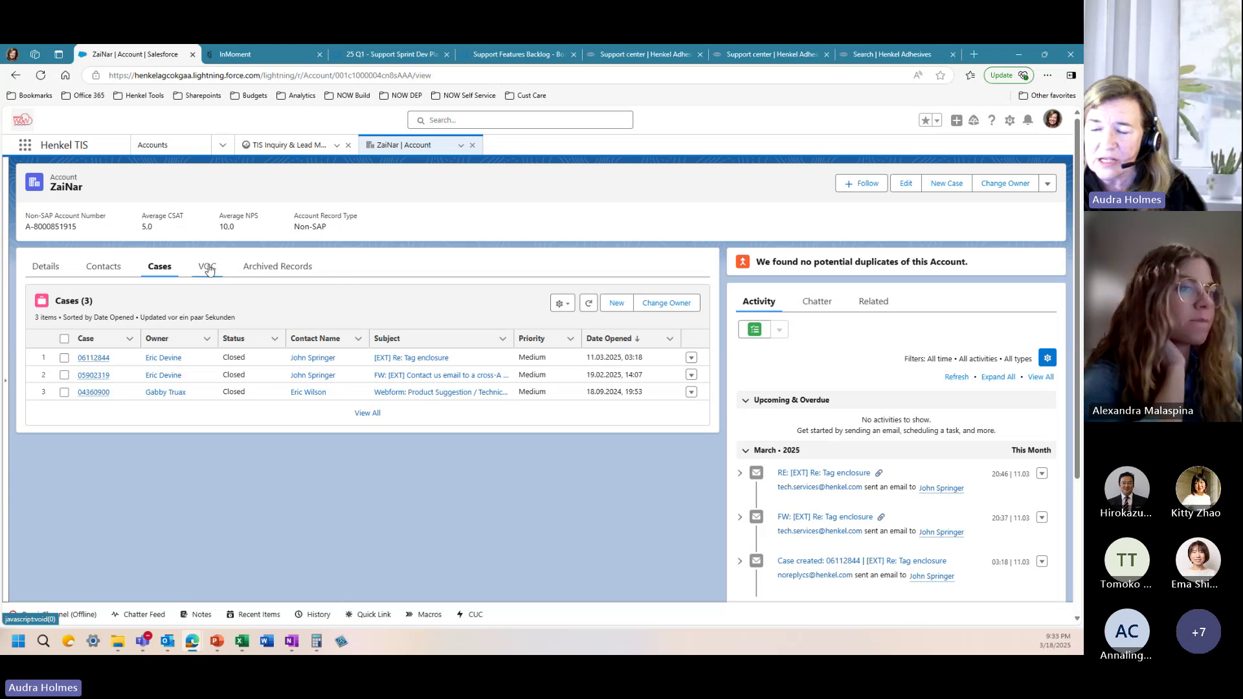
pyautogui.click(207, 268)
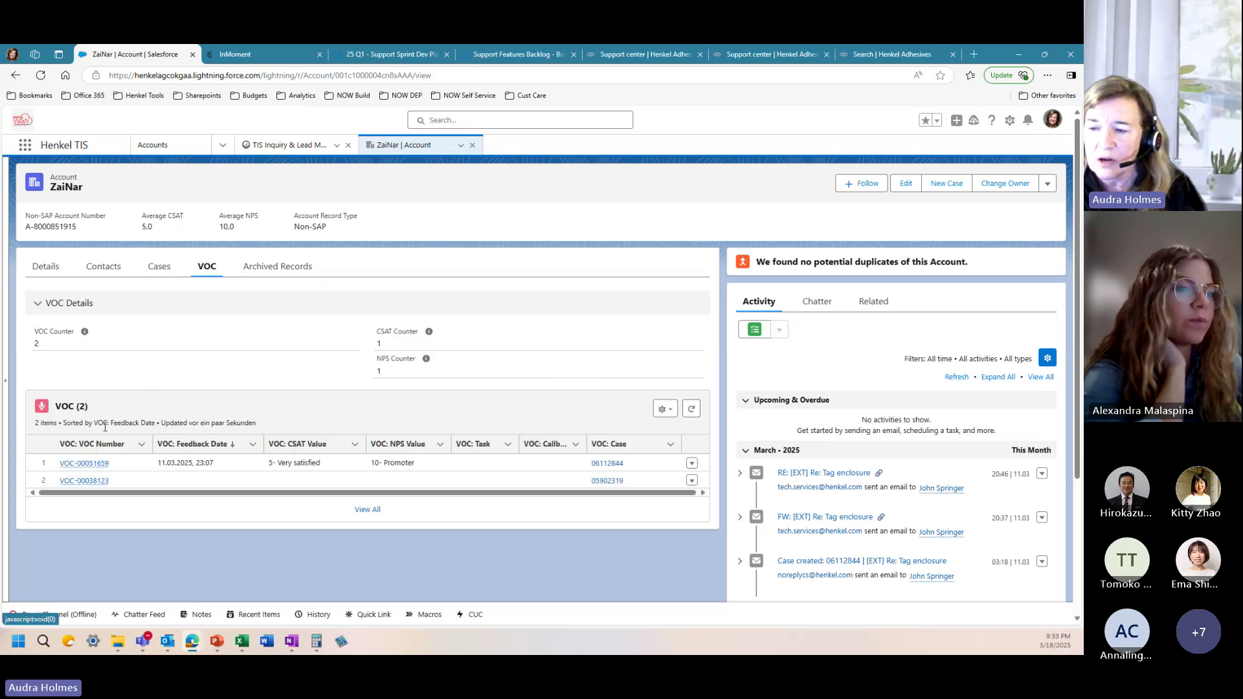
pyautogui.moveTo(100, 464)
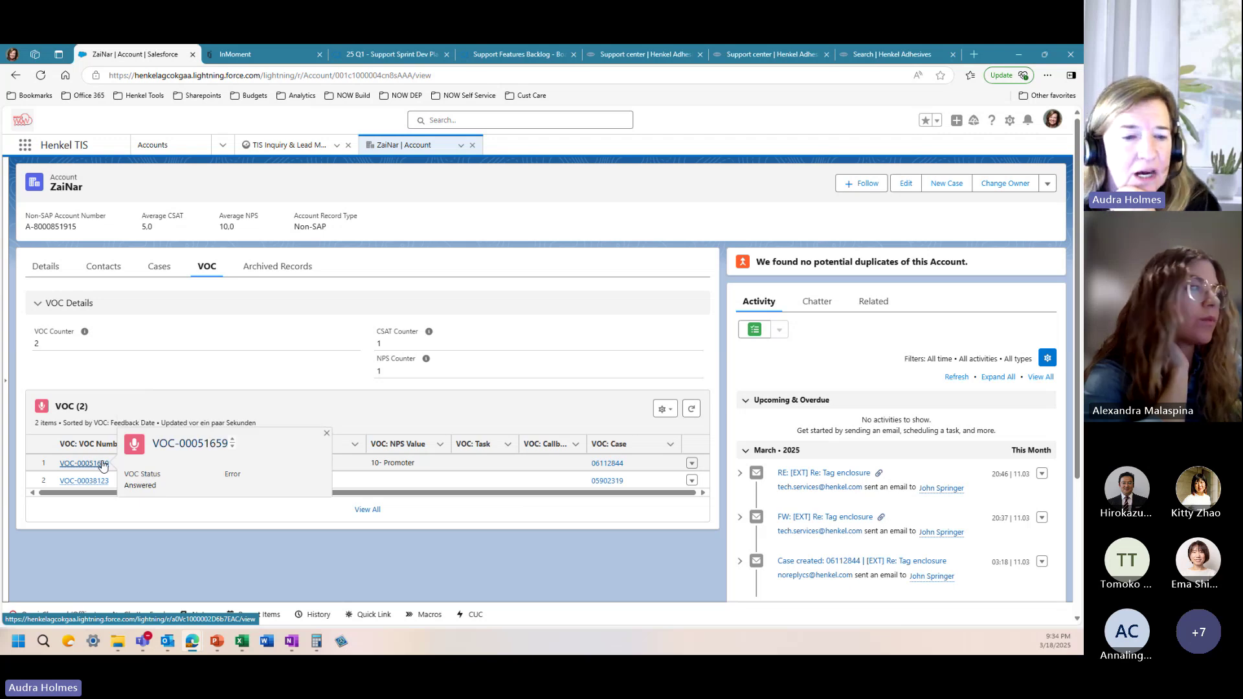
pyautogui.click(107, 275)
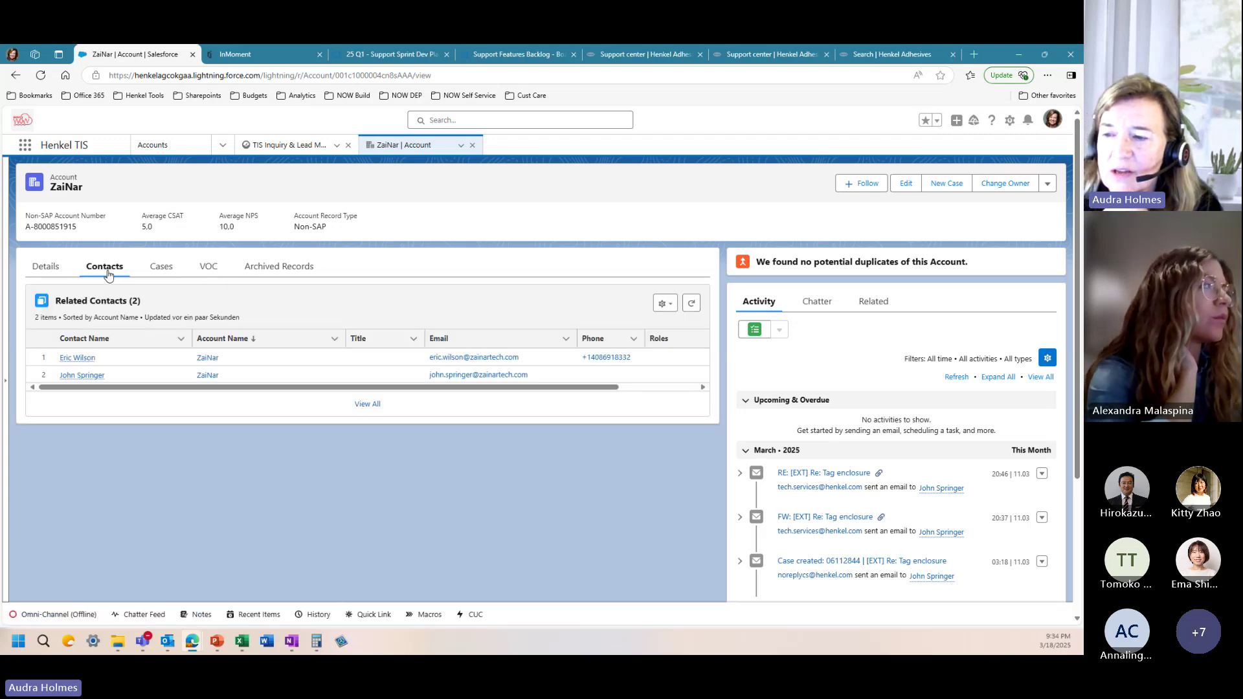
pyautogui.click(77, 358)
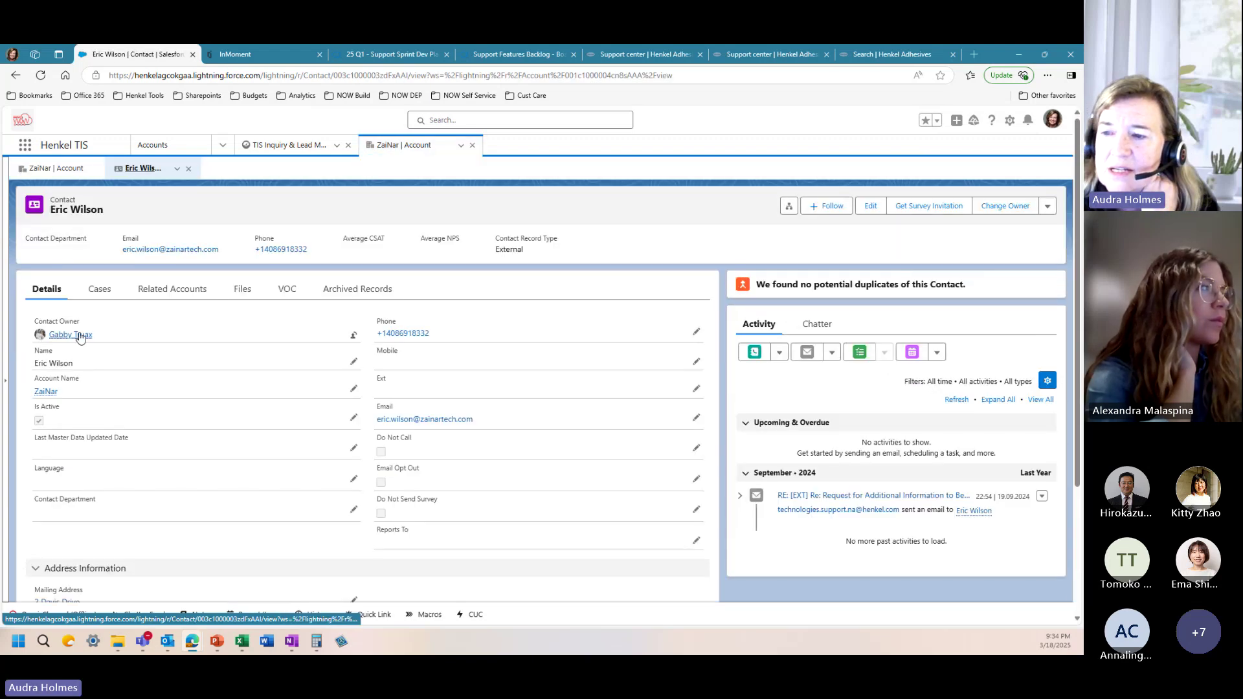
pyautogui.click(97, 290)
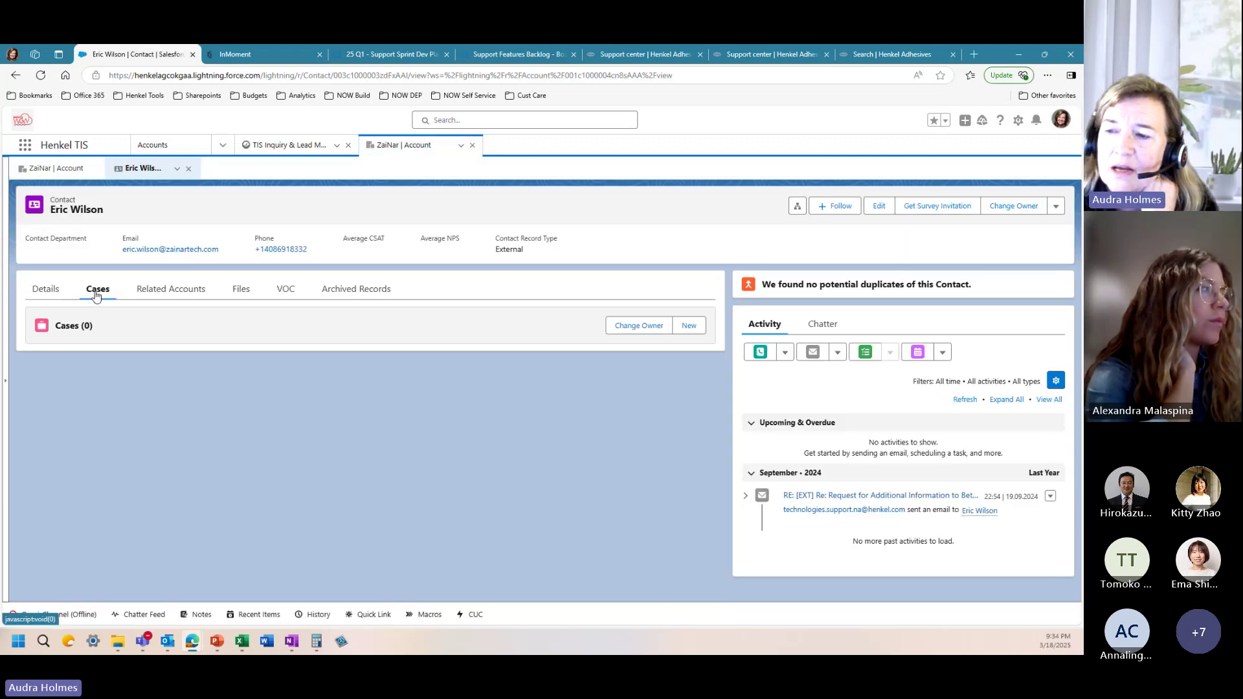
pyautogui.click(168, 293)
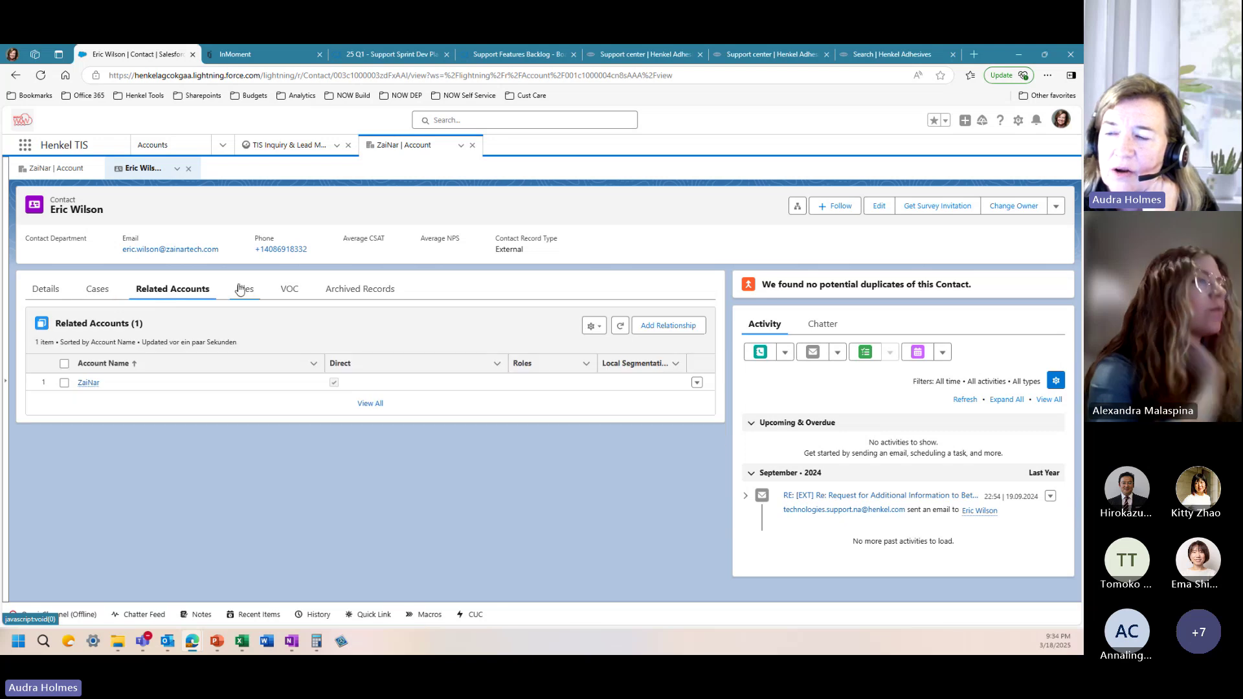
pyautogui.click(298, 297)
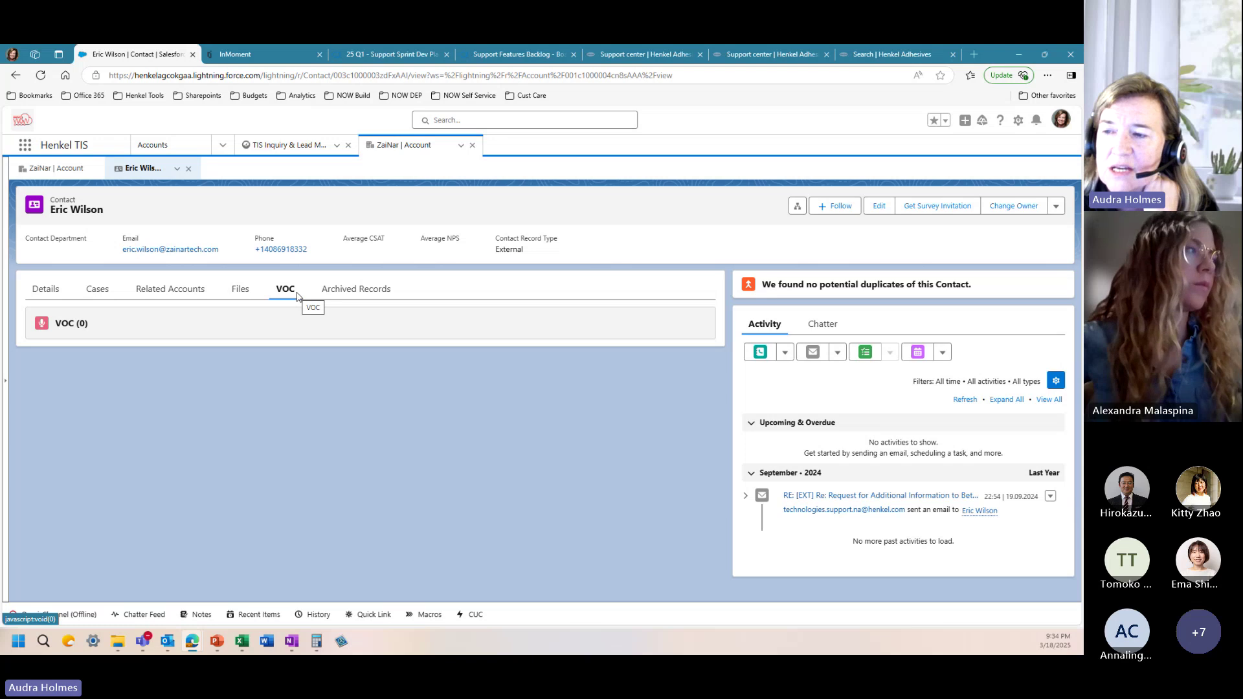
pyautogui.click(188, 170)
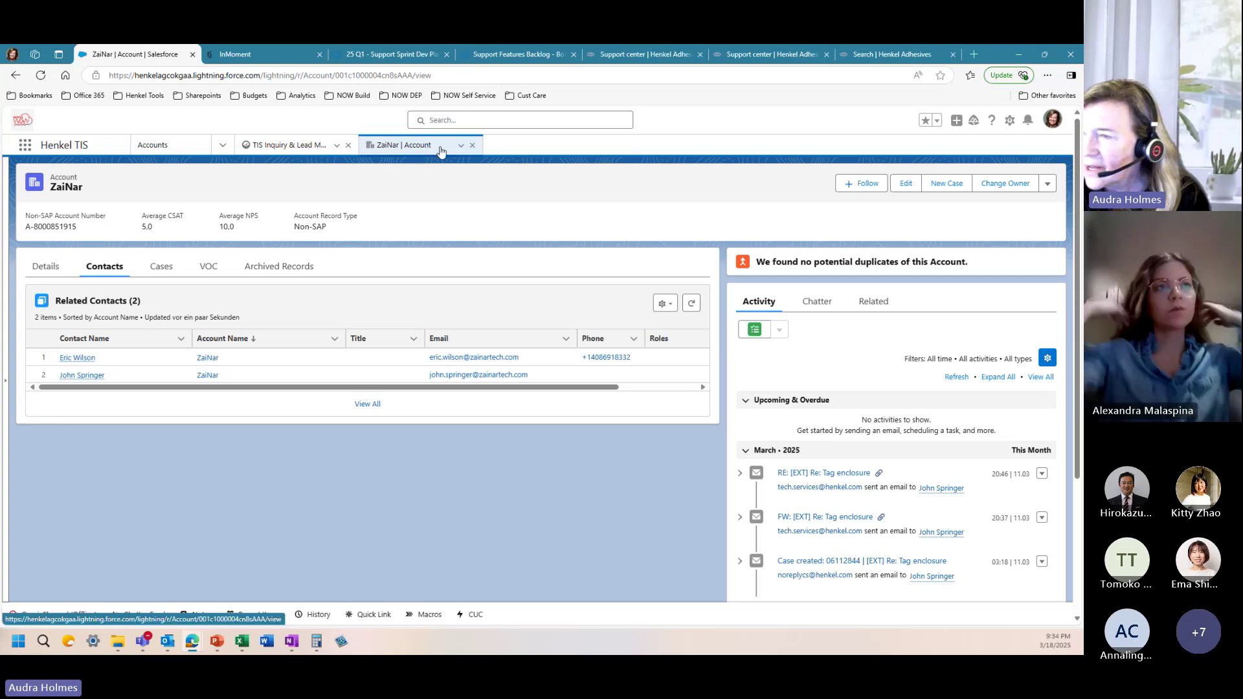
# Step: Close the ZaiNar account tab and switch the console to the Teams list
pyautogui.click(471, 146)
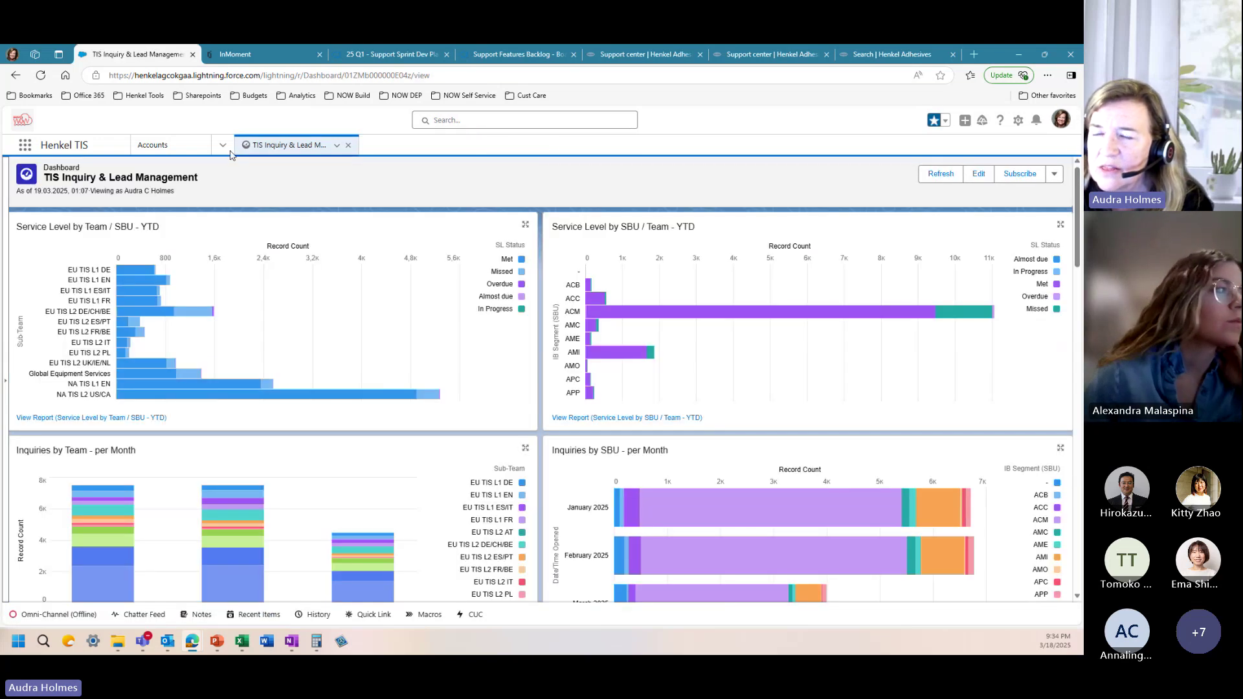
pyautogui.click(222, 145)
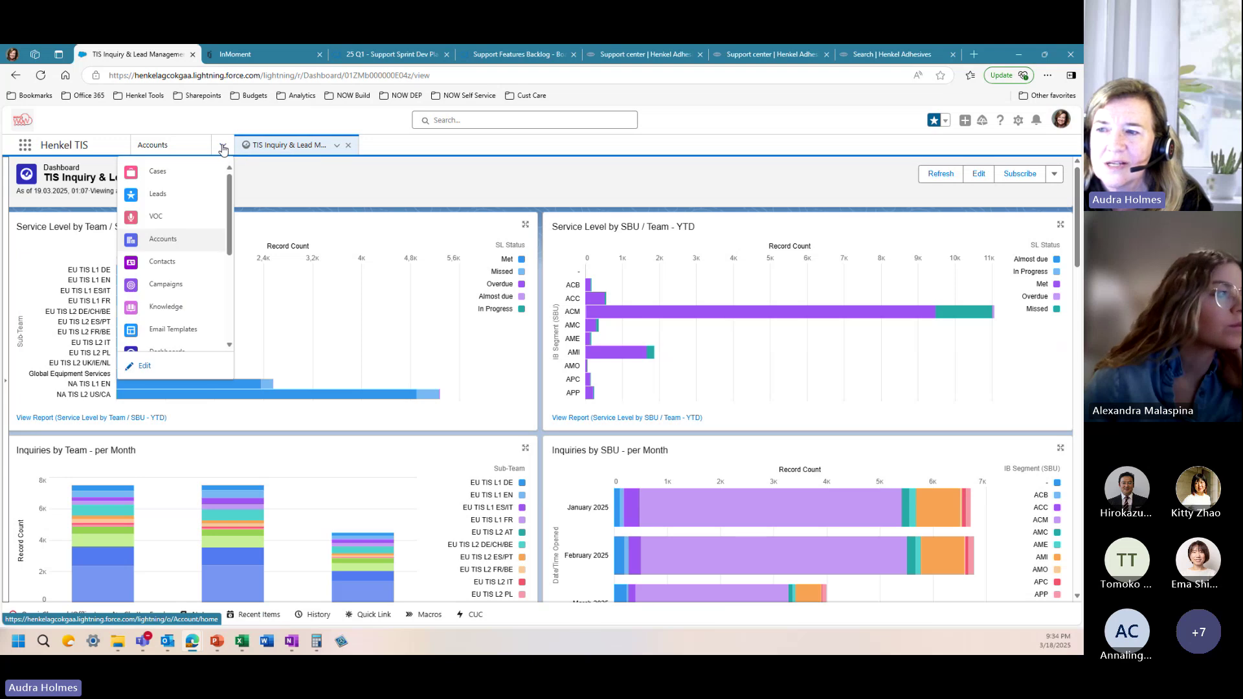
pyautogui.scroll(-3, 174, 310)
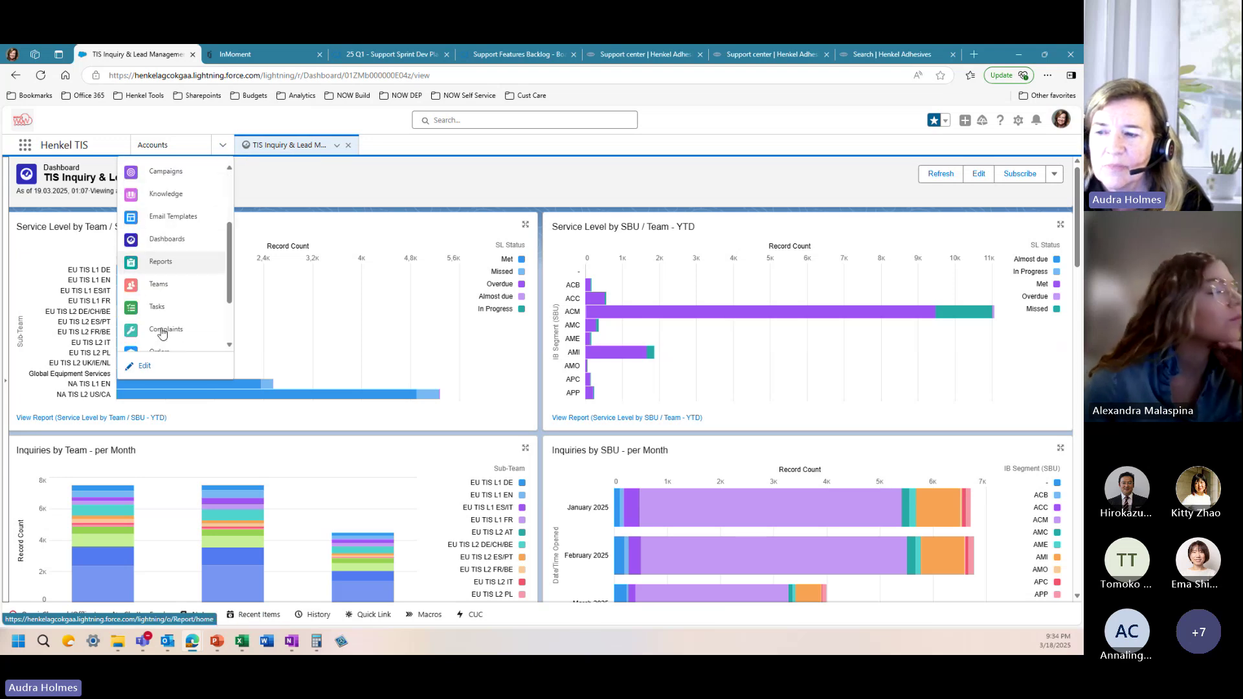
pyautogui.click(159, 284)
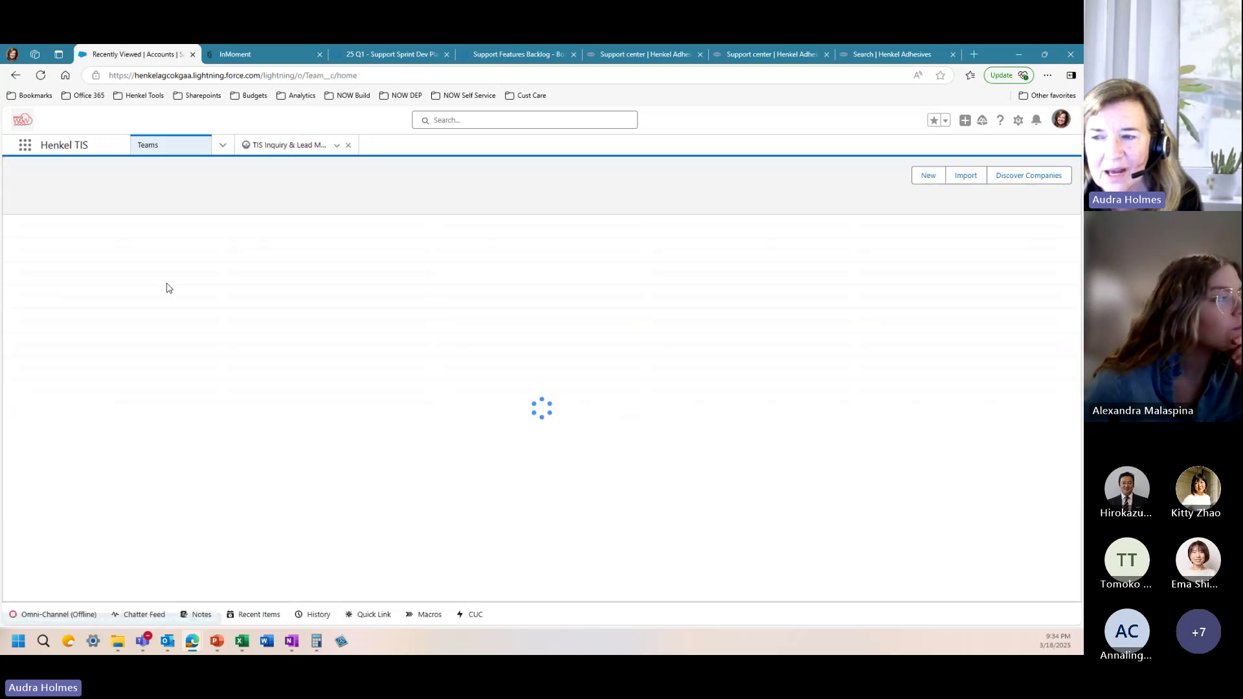
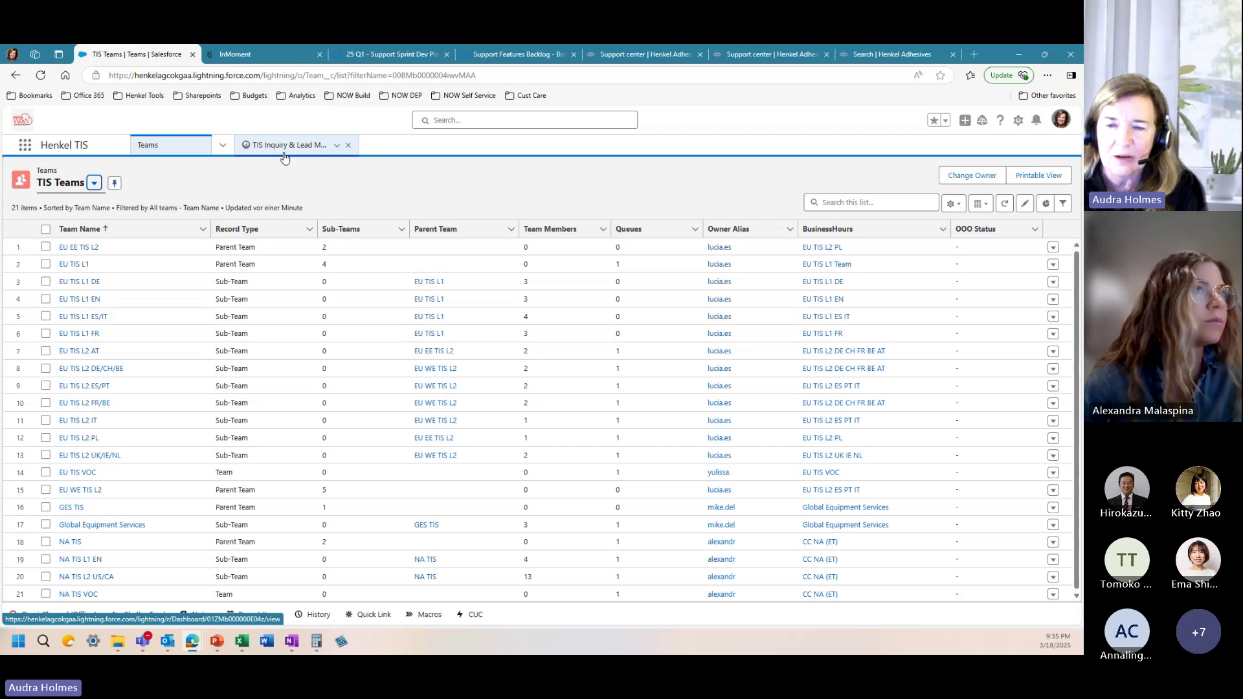
# Step: Open the TIS Inquiry & Lead Management dashboard and read the service-level bar counts by team
pyautogui.click(283, 145)
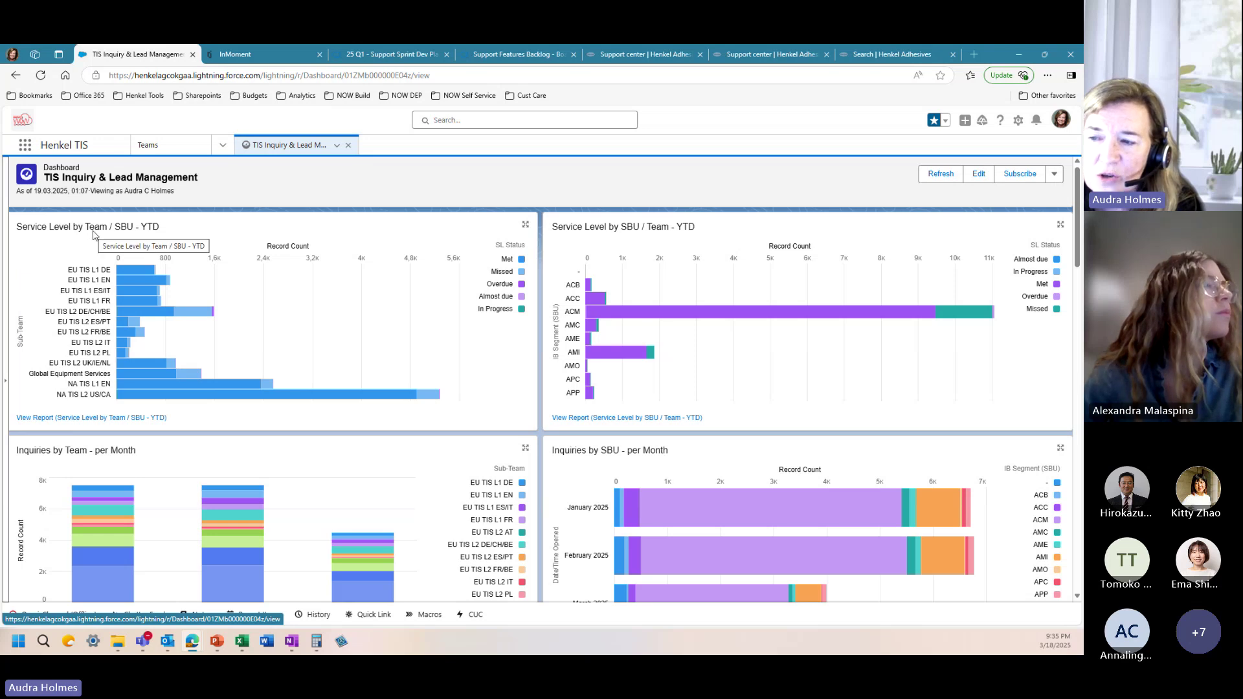
pyautogui.moveTo(127, 400)
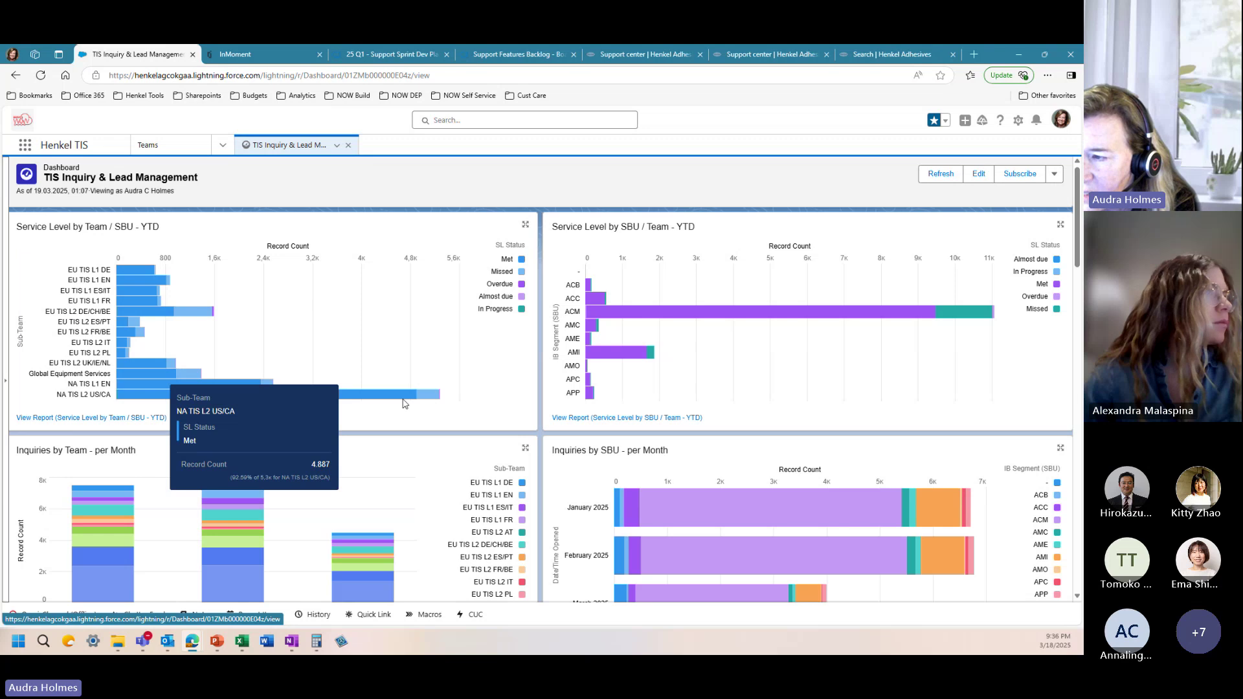
pyautogui.moveTo(420, 402)
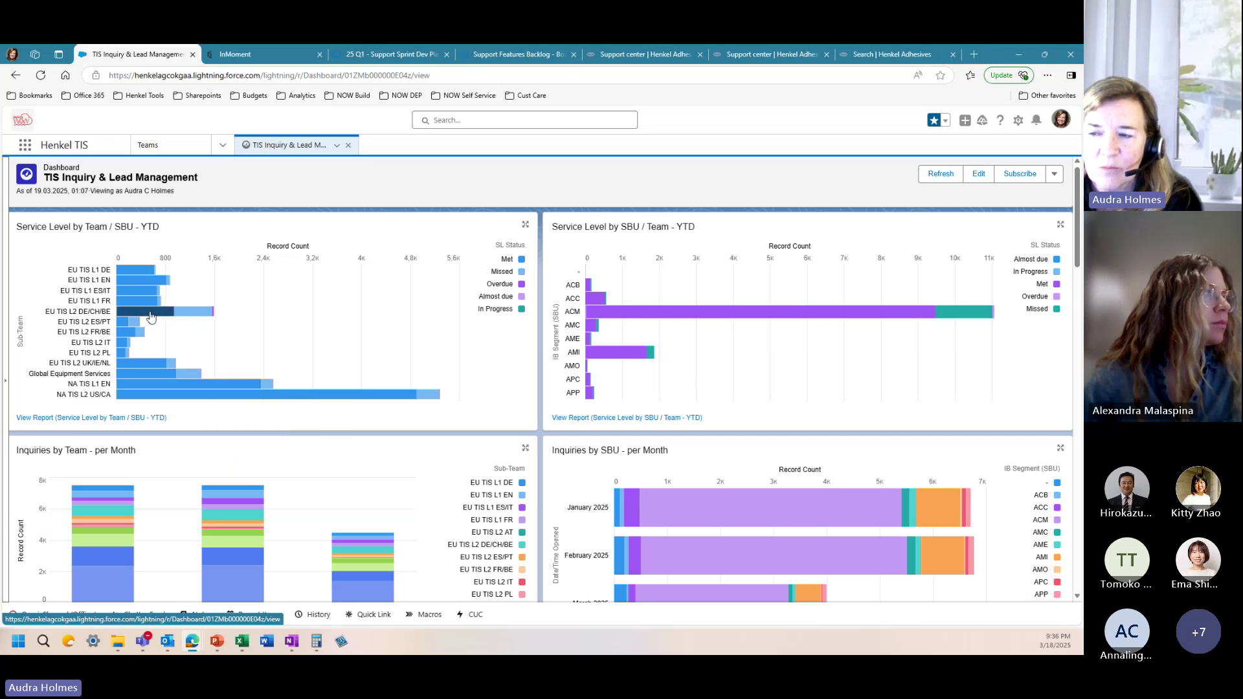
pyautogui.moveTo(217, 319)
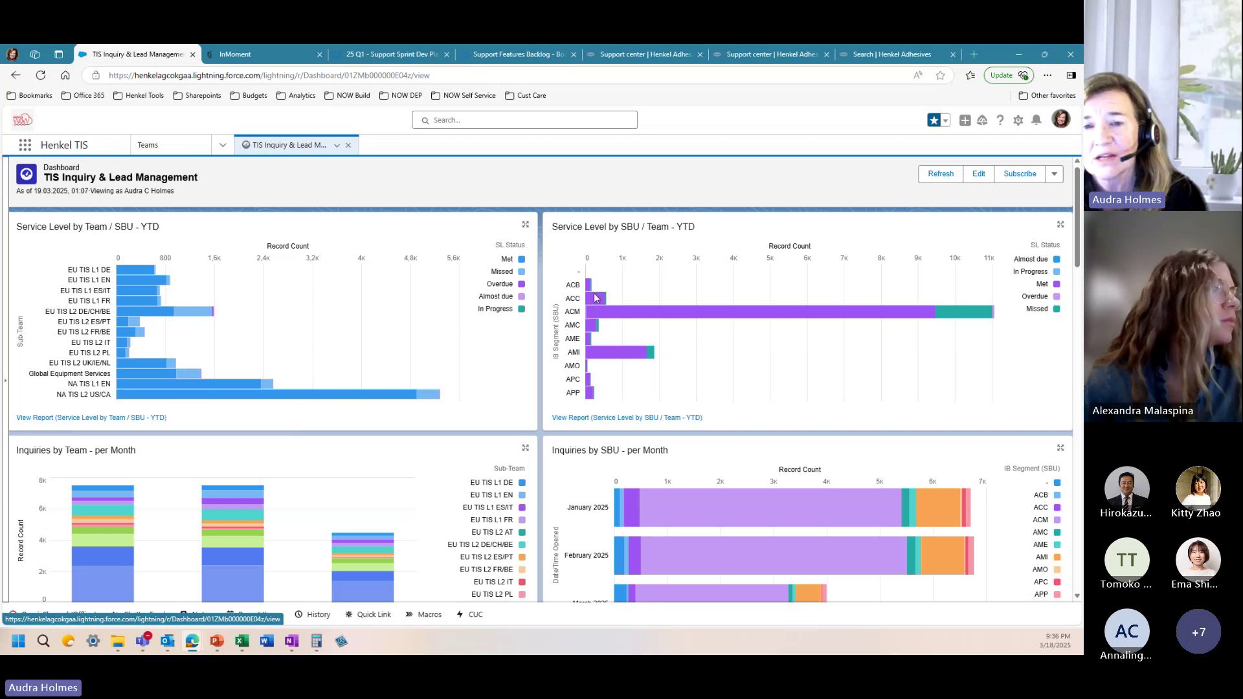
pyautogui.moveTo(596, 299)
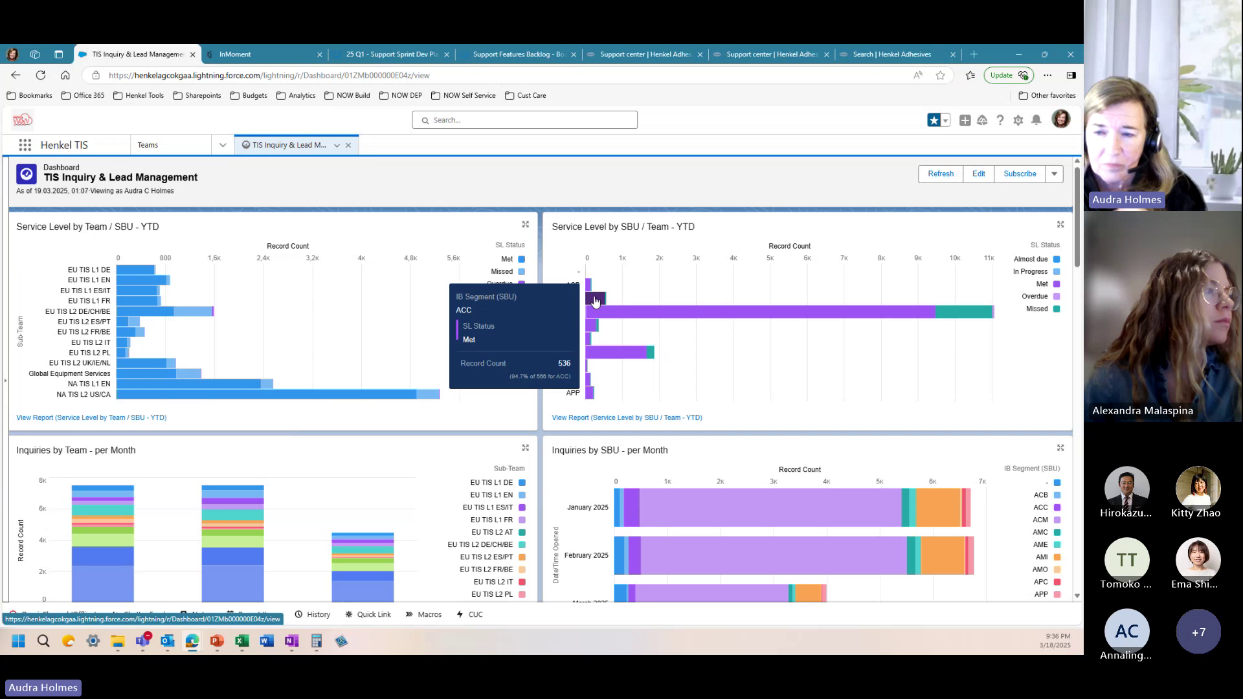
# Step: Review YTD TIS inquiries by SBU (about 20k, ACM 15k) and by Channel (mostly Email)
pyautogui.moveTo(658, 328)
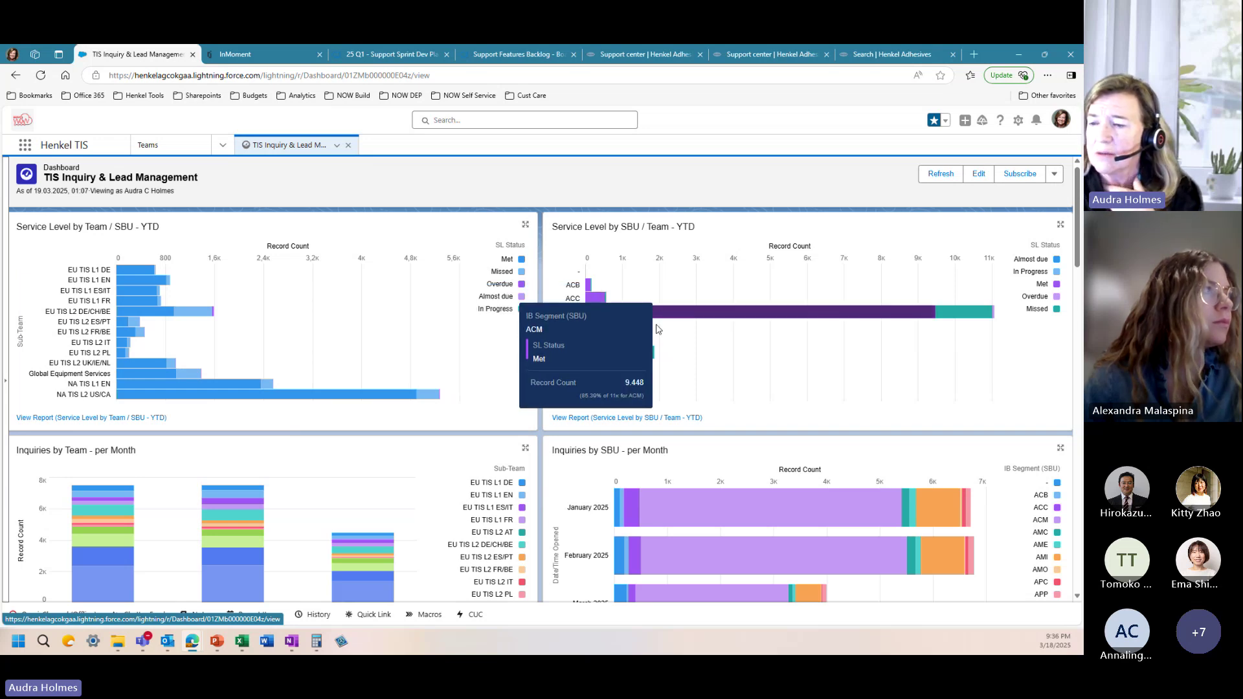
pyautogui.scroll(-2, 391, 420)
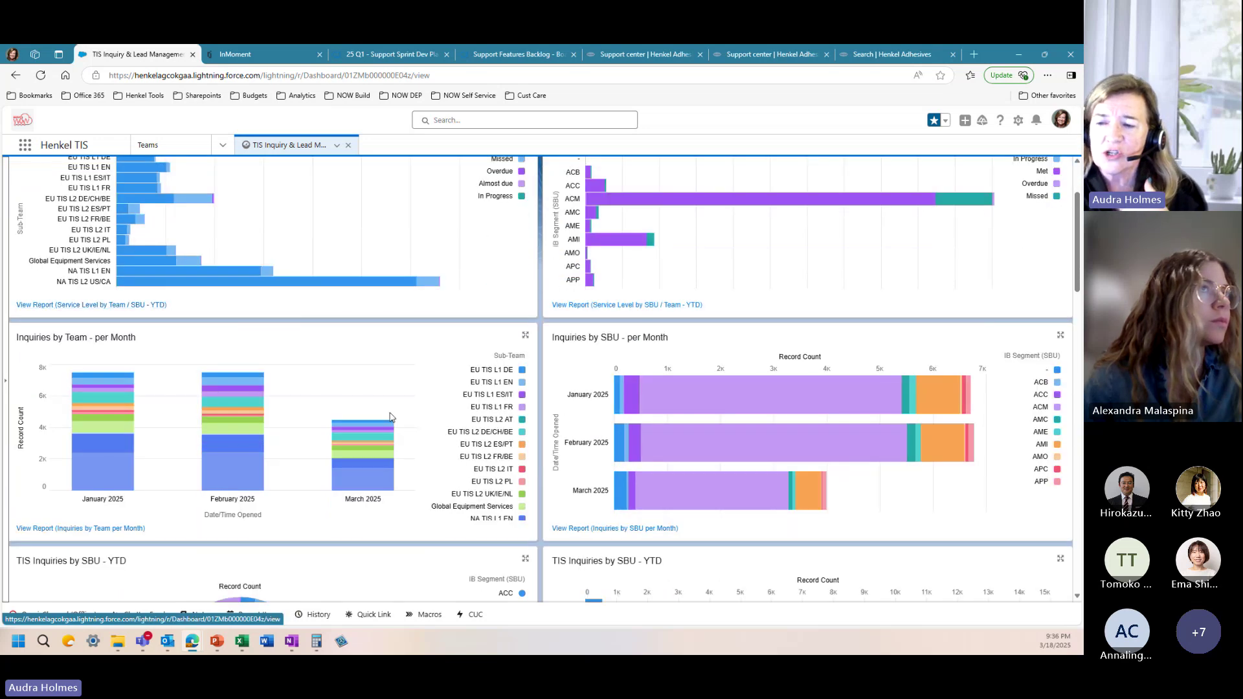
pyautogui.scroll(-1, 391, 417)
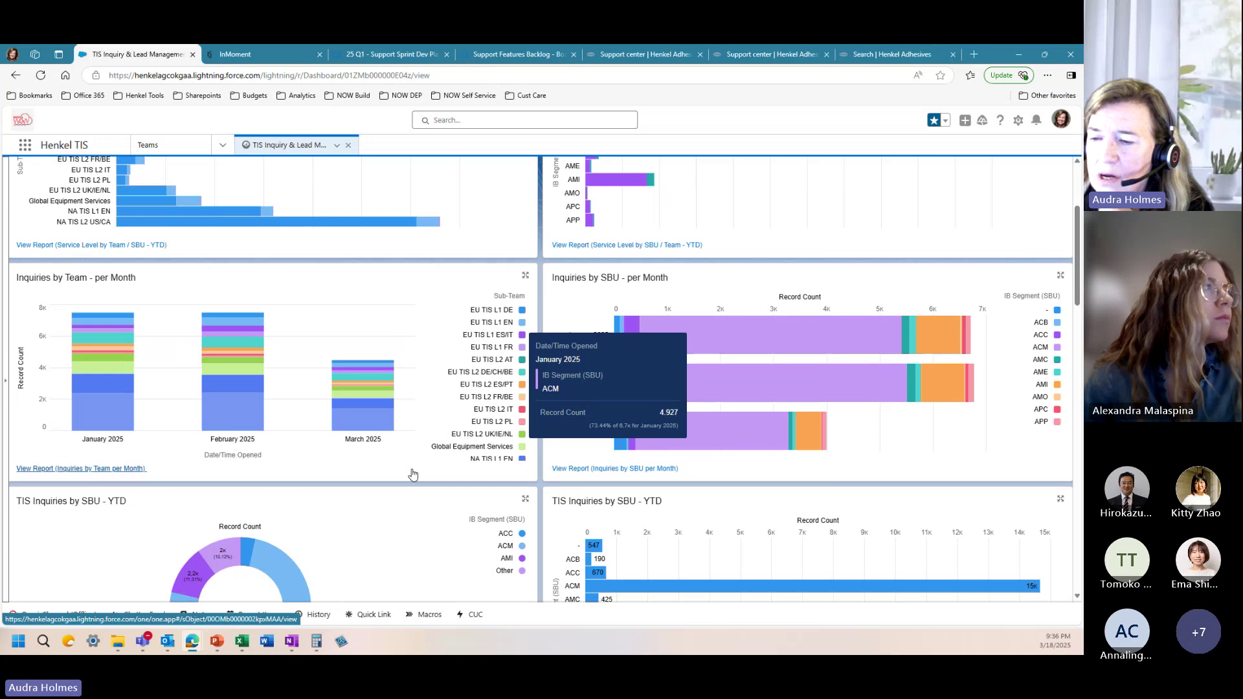
pyautogui.scroll(-4, 412, 475)
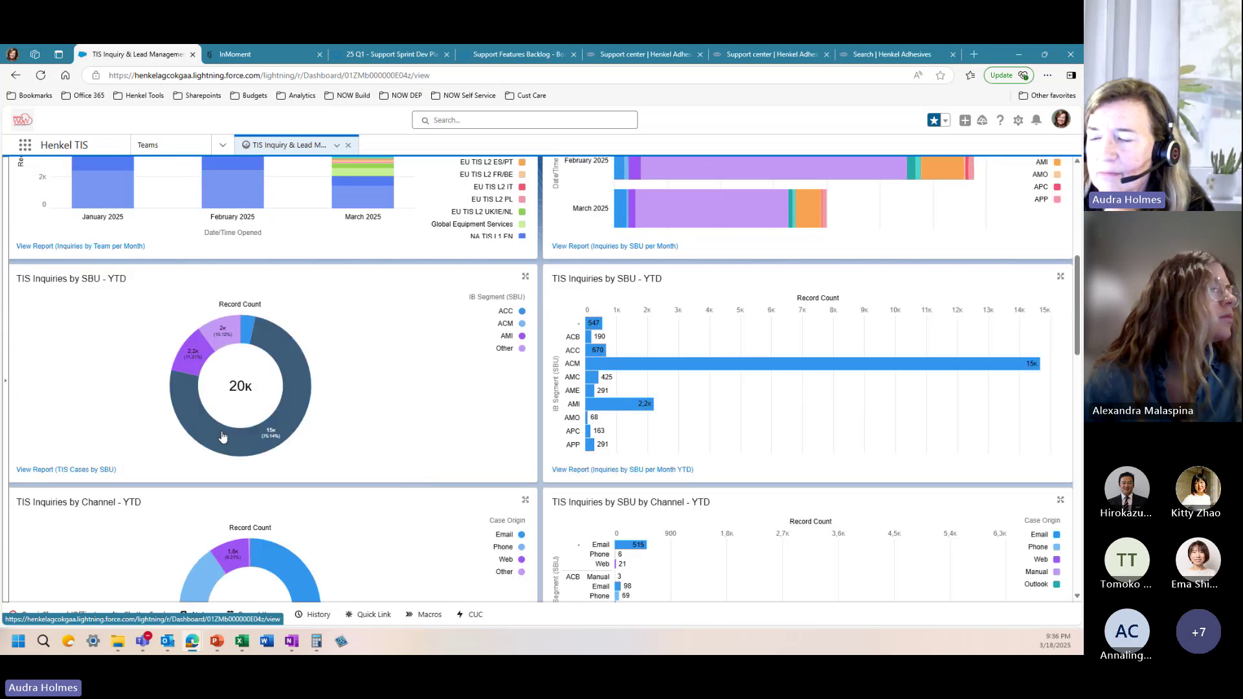
pyautogui.moveTo(206, 428)
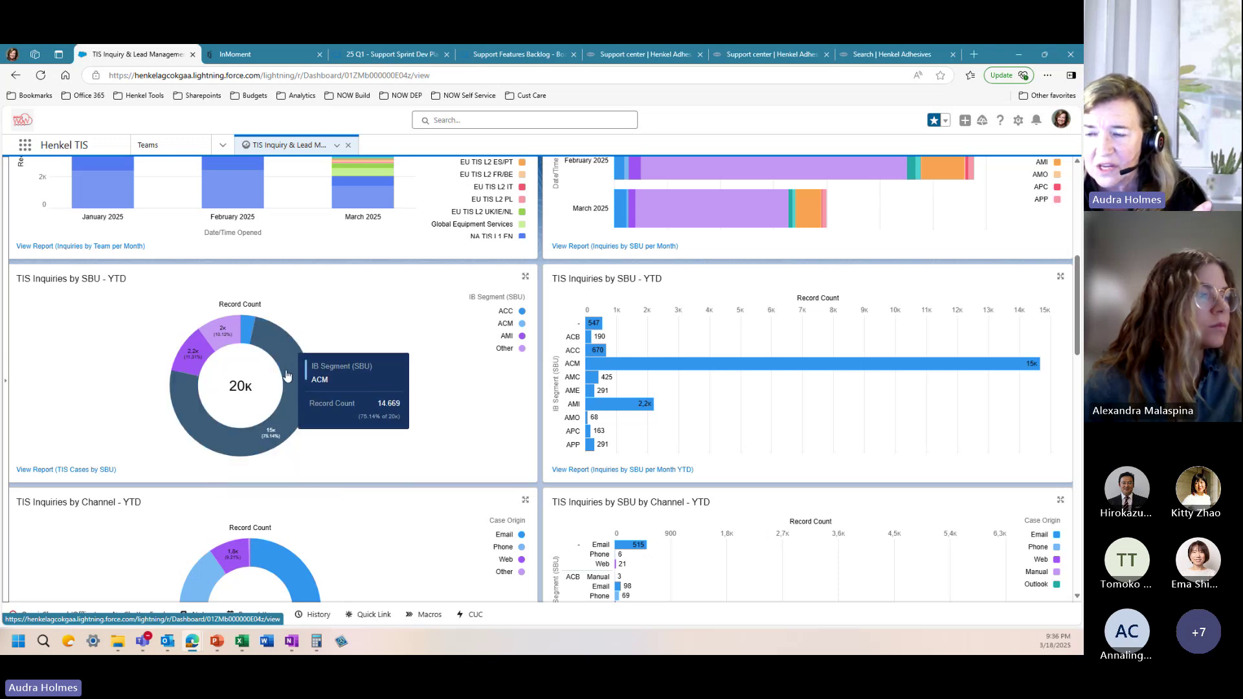
pyautogui.moveTo(180, 364)
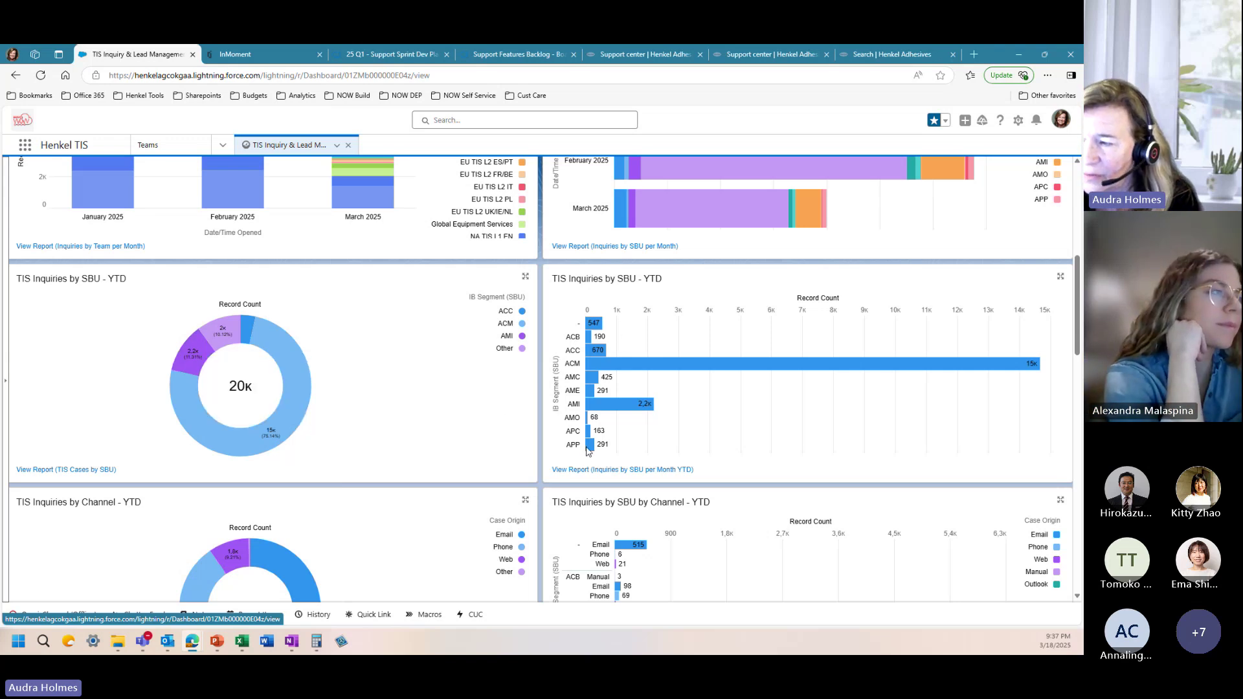
pyautogui.moveTo(591, 453)
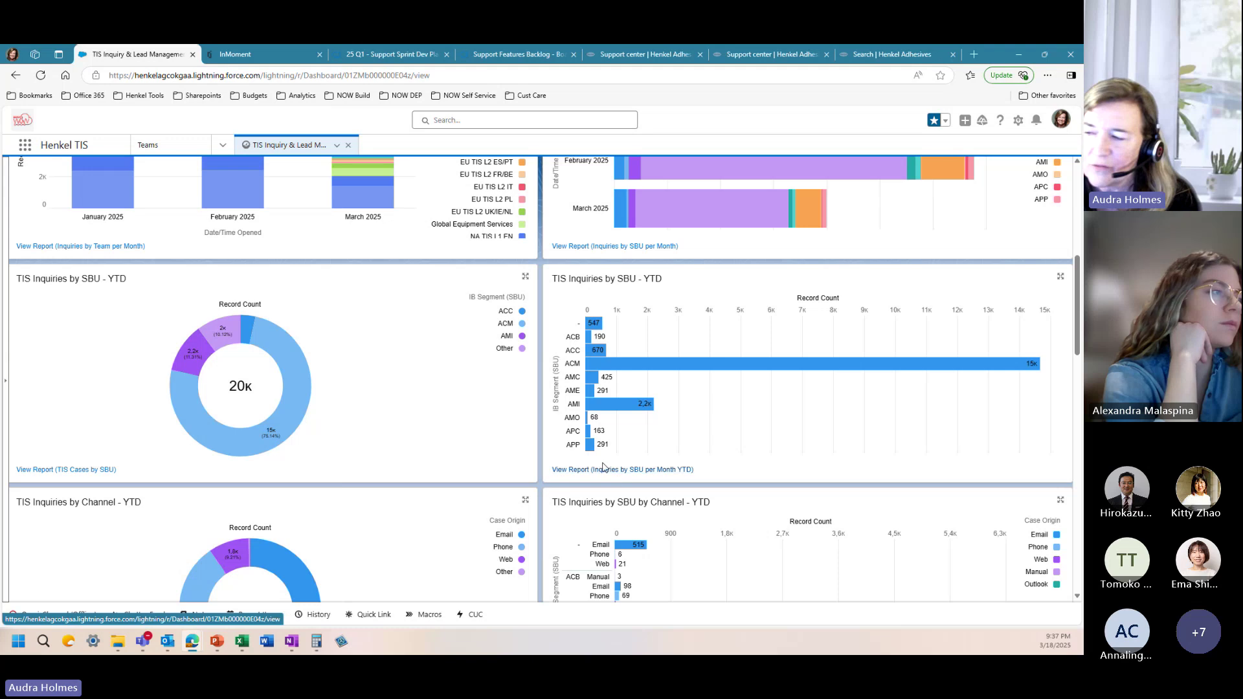
pyautogui.scroll(-2, 457, 440)
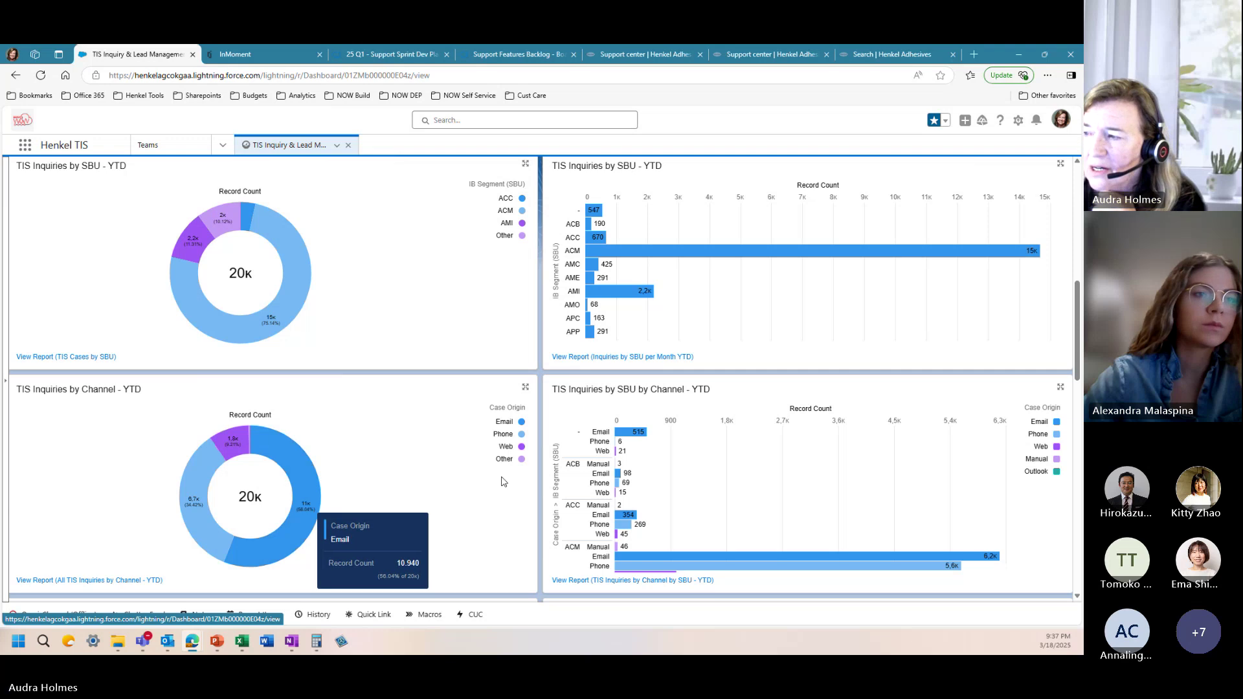
# Step: Look through the TIS Inquiries by Global Category and Sub-Category charts
pyautogui.scroll(-3, 602, 508)
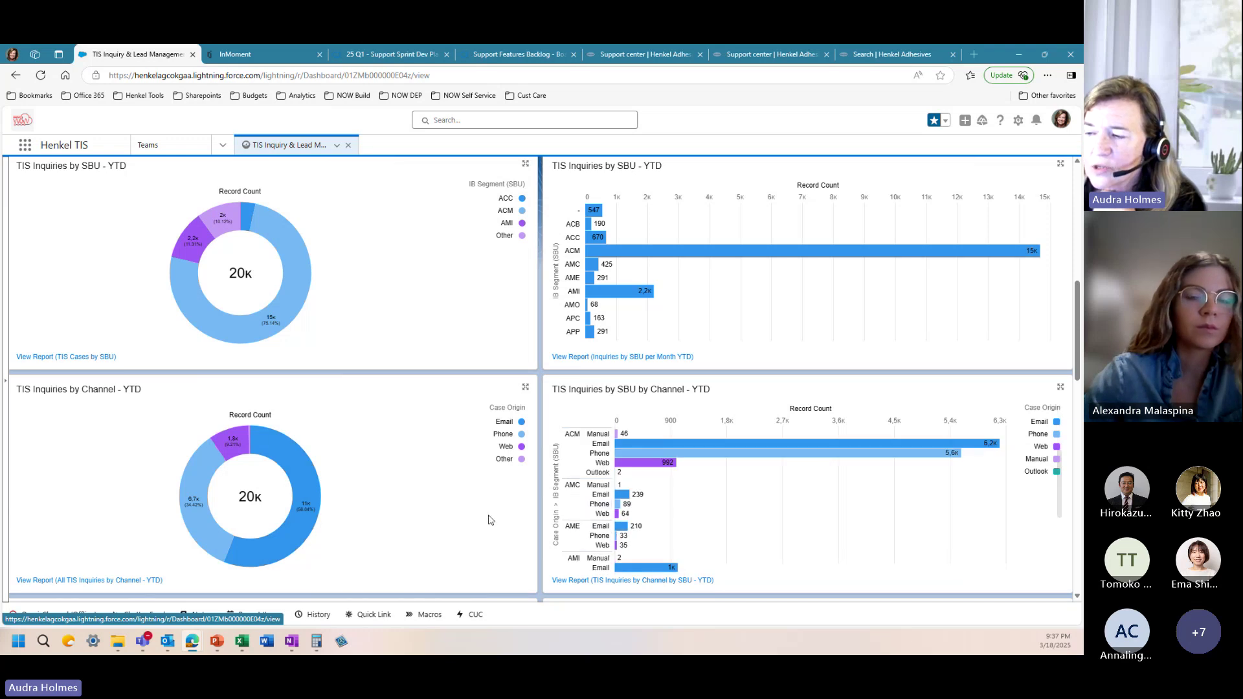
pyautogui.scroll(-1, 487, 515)
pyautogui.scroll(-6, 487, 515)
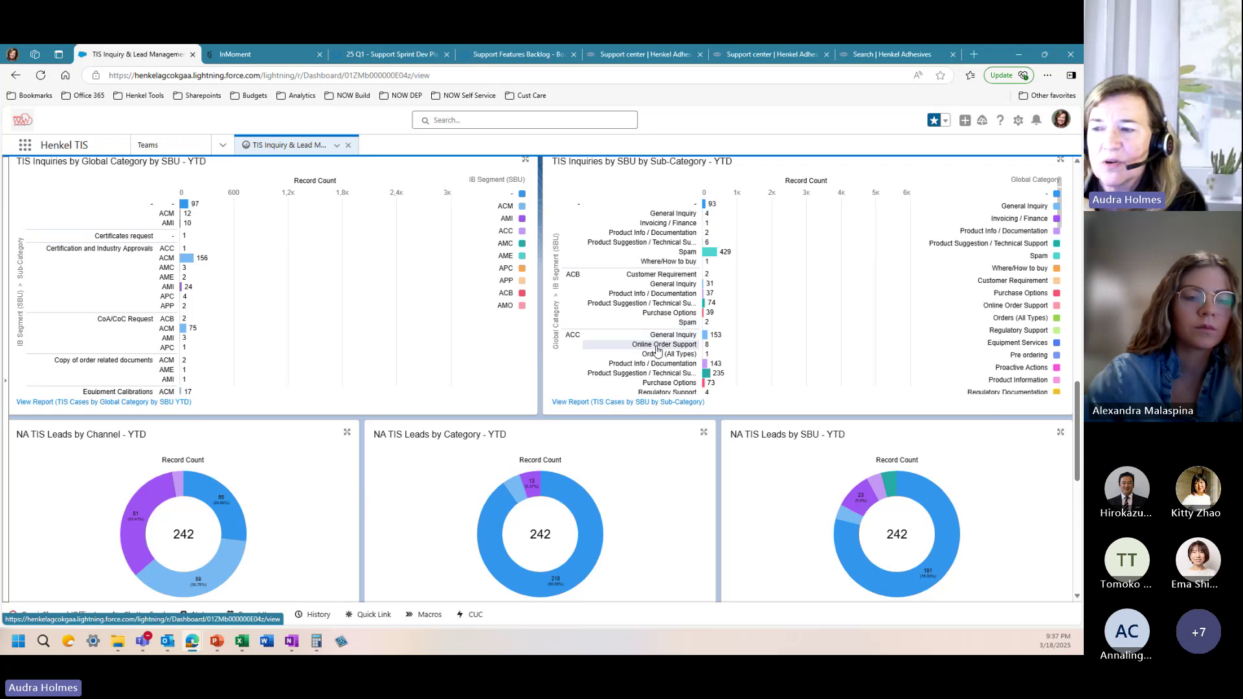
pyautogui.scroll(-3, 174, 298)
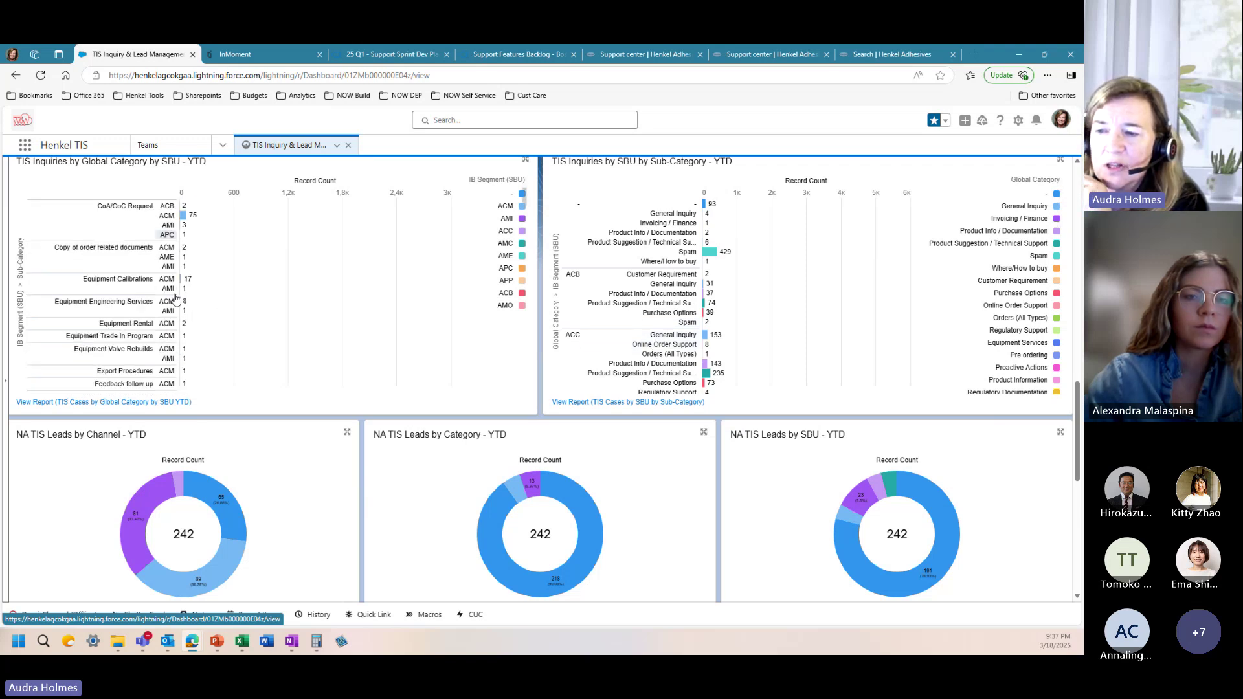
pyautogui.scroll(-10, 174, 298)
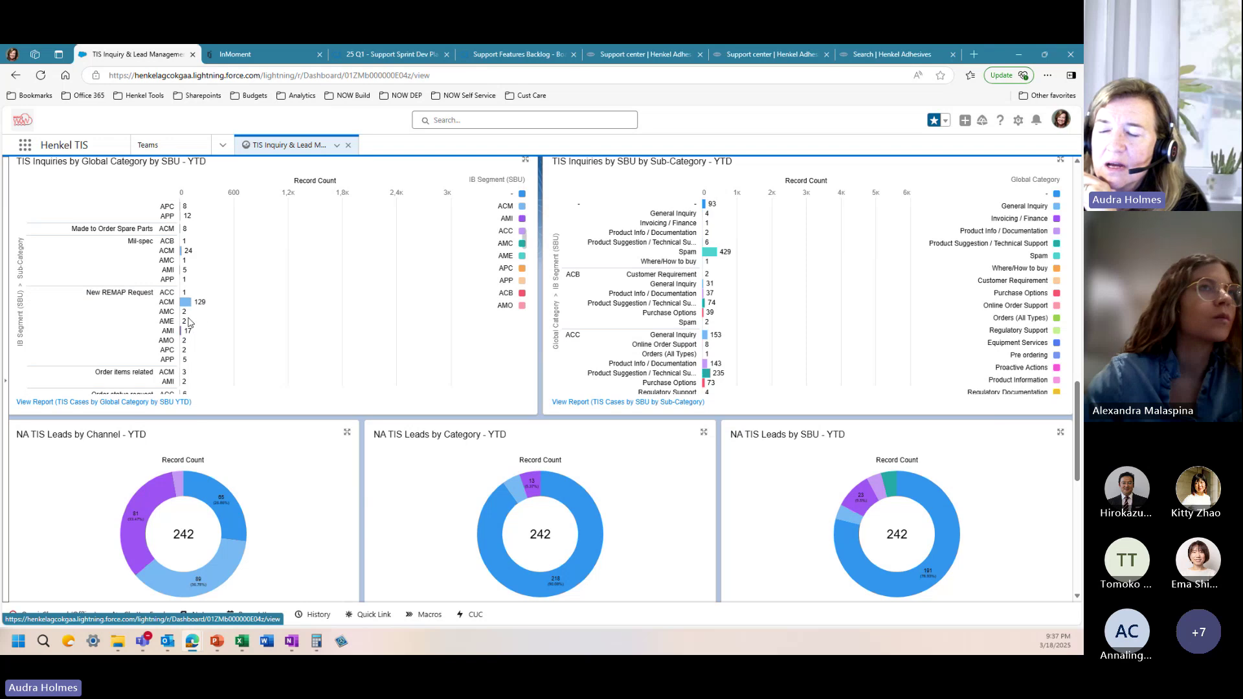
pyautogui.scroll(-10, 188, 322)
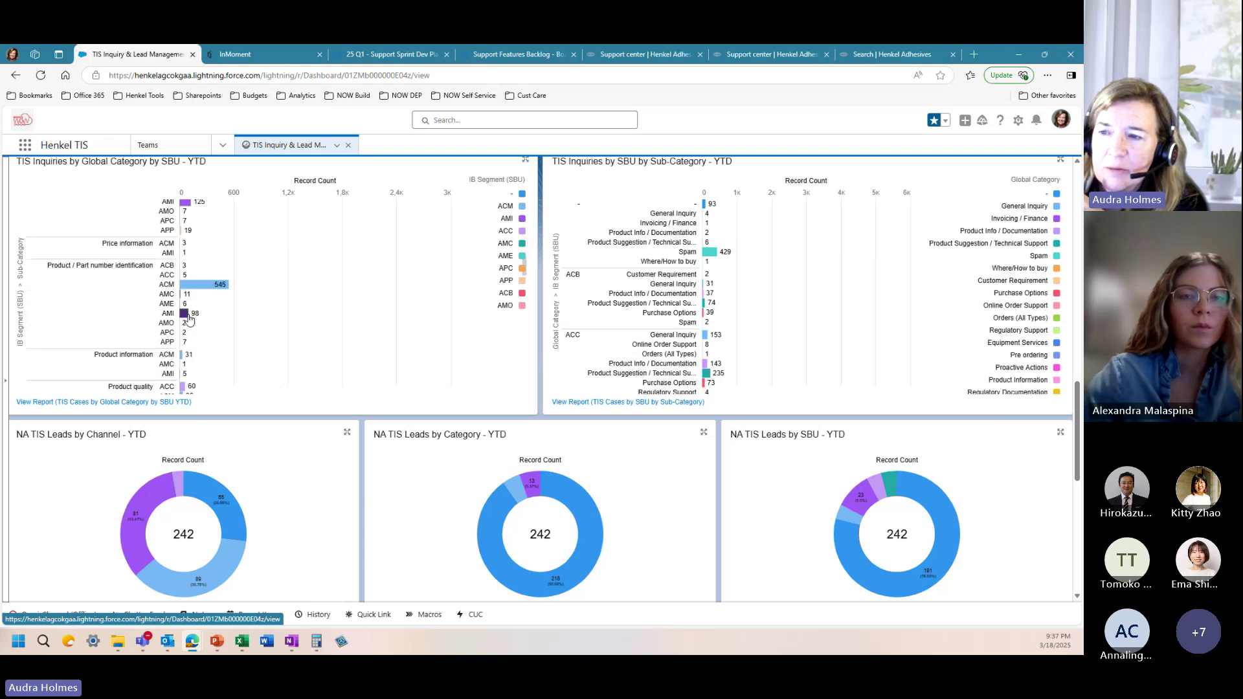
pyautogui.scroll(-5, 234, 309)
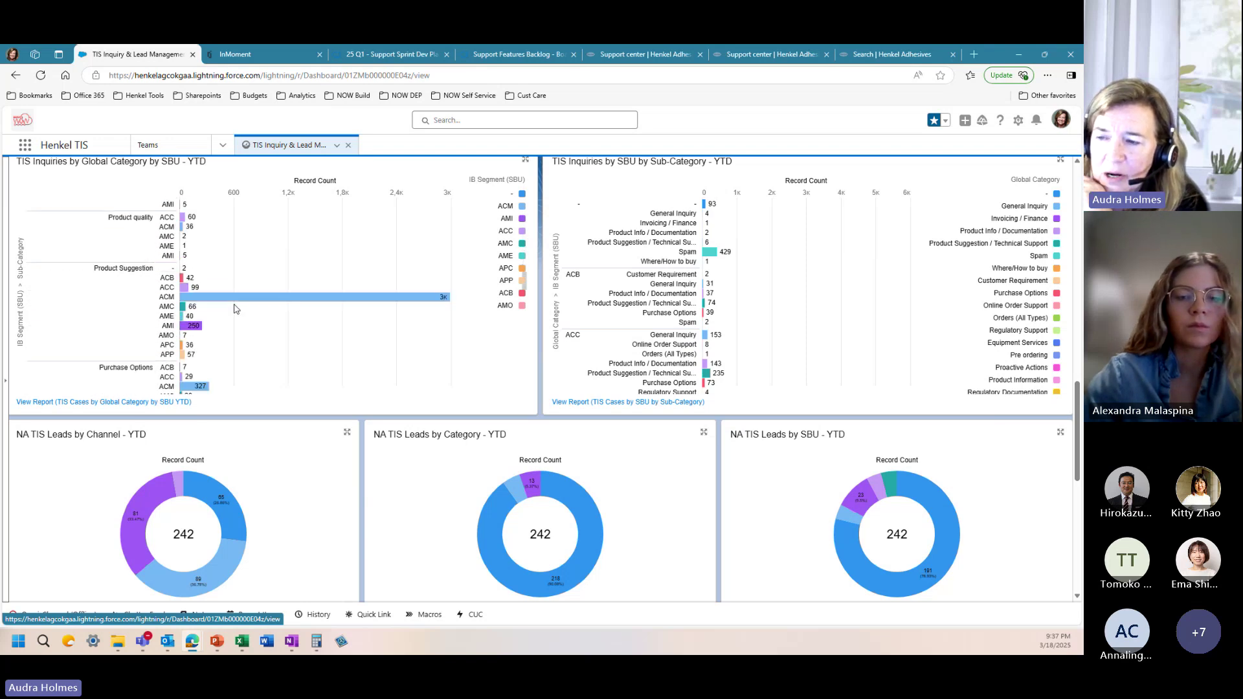
pyautogui.moveTo(325, 297)
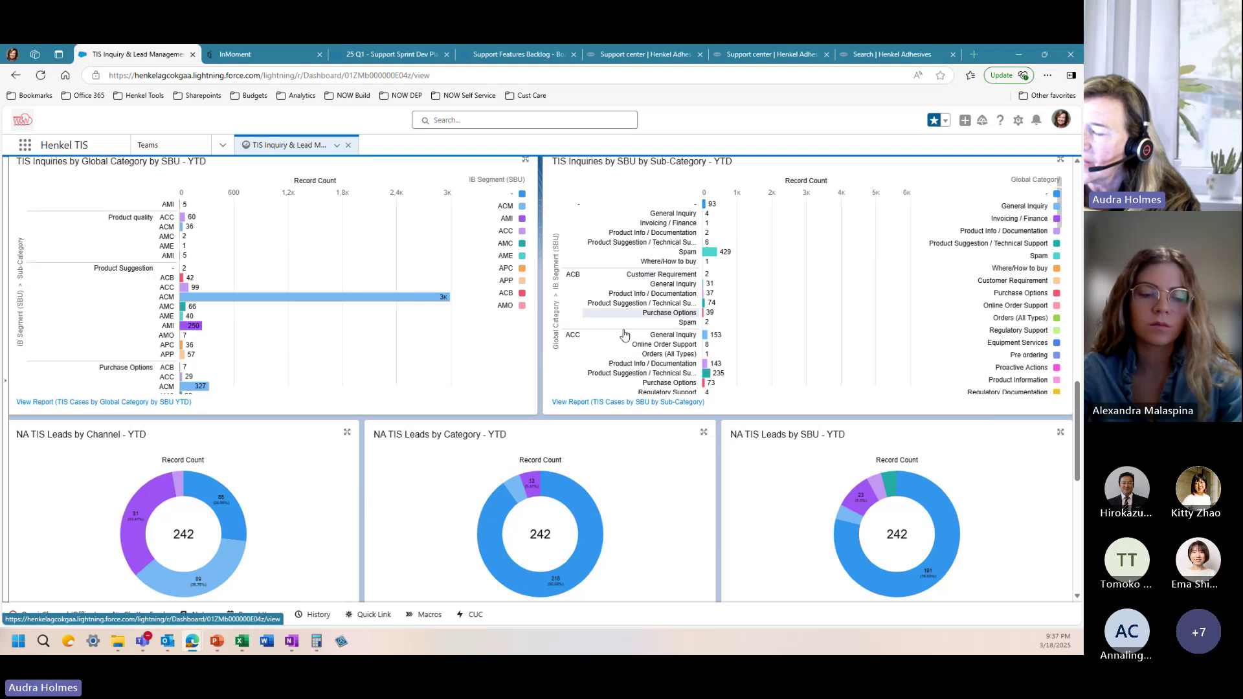
# Step: Review NA TIS Leads YTD donuts: 242 leads, 218 Product Suggestion/Technical Support, 191 from ACM
pyautogui.scroll(-5, 623, 334)
pyautogui.scroll(-2, 641, 304)
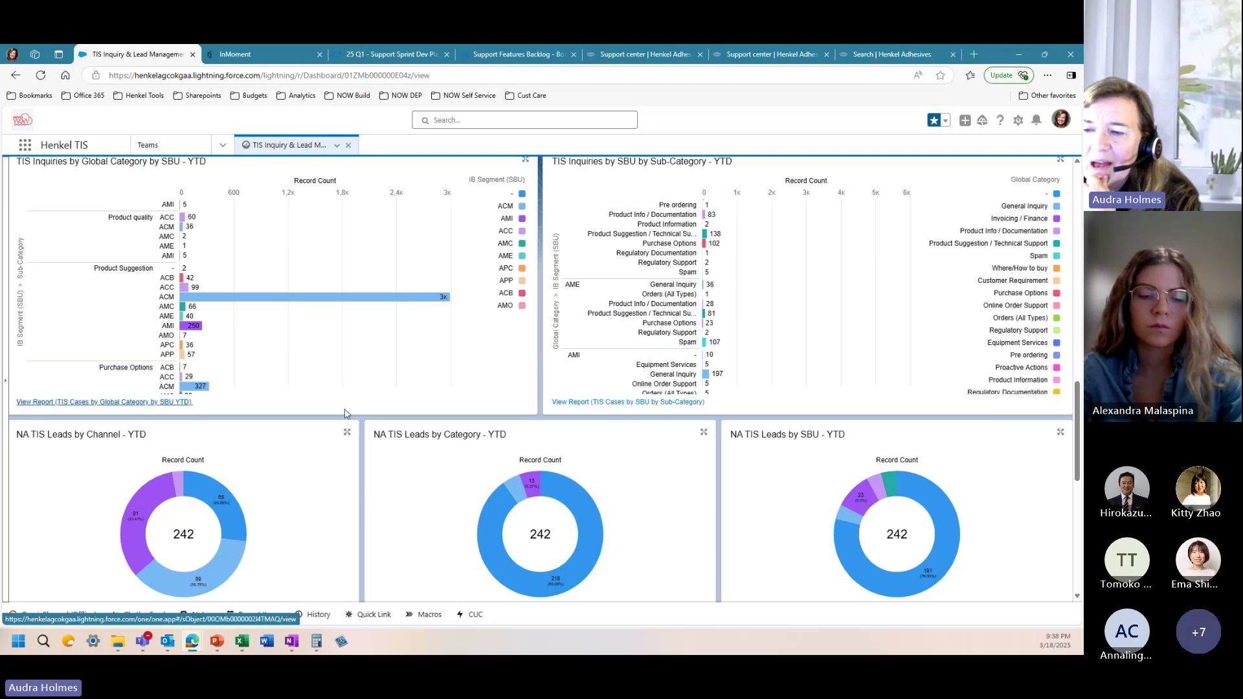
pyautogui.scroll(-2, 263, 417)
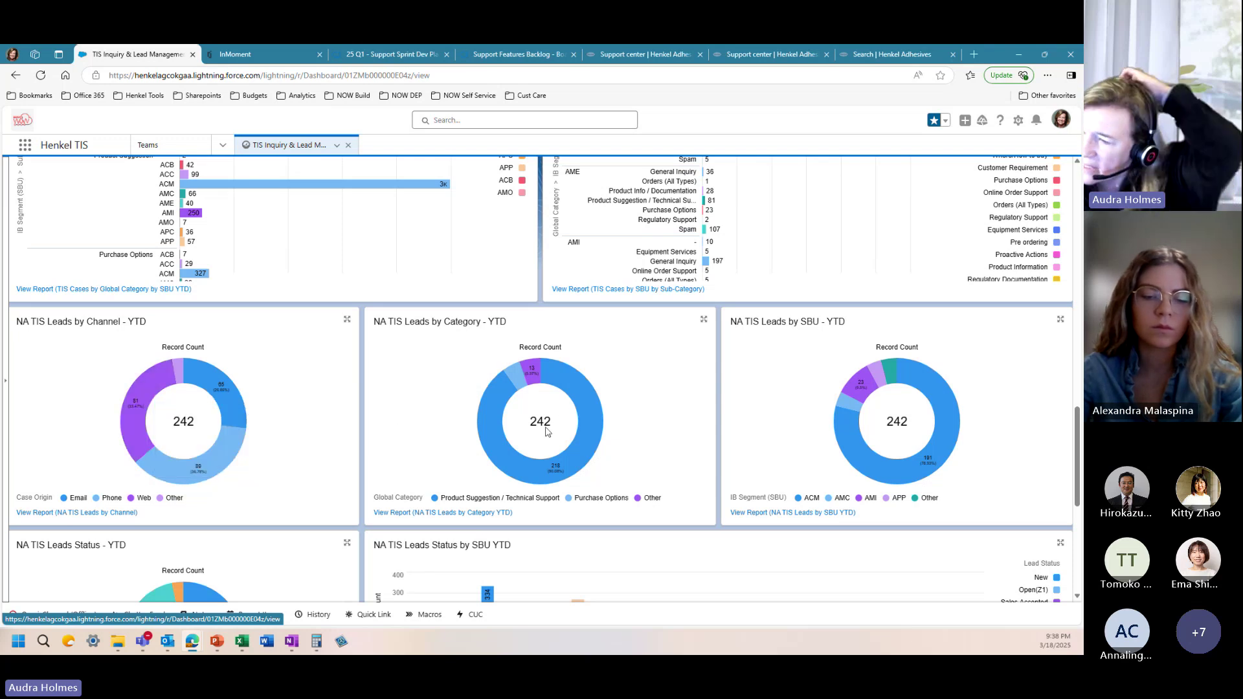
pyautogui.moveTo(492, 420)
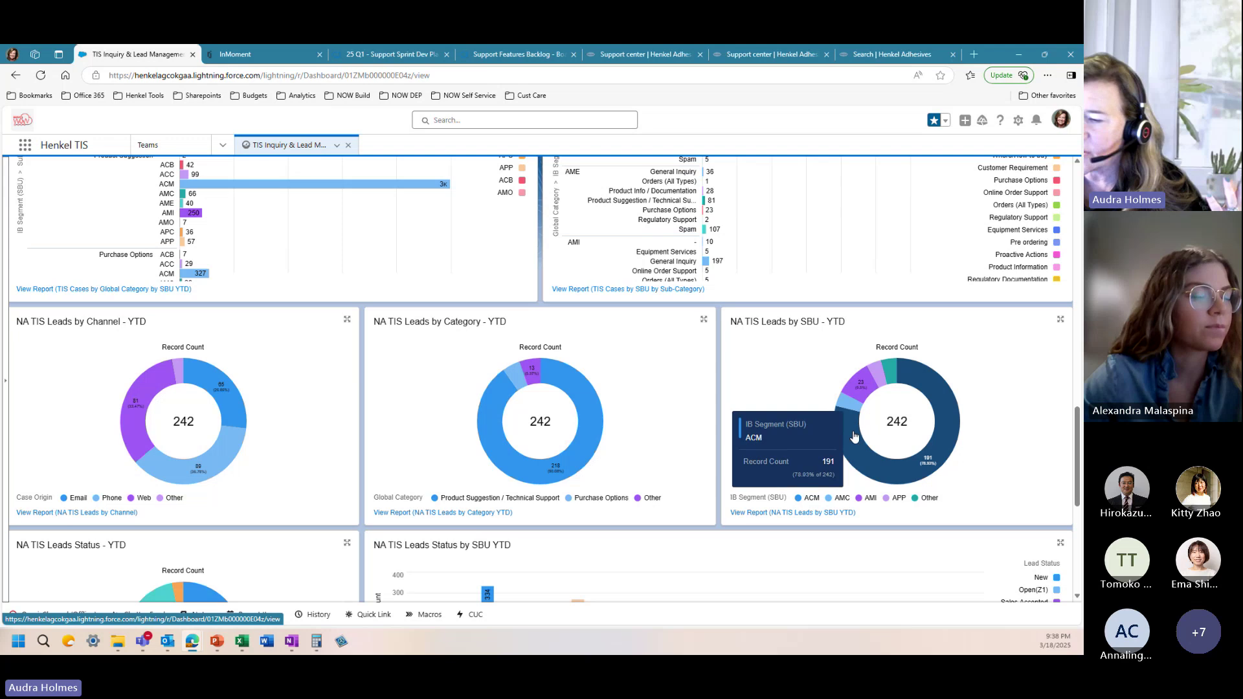
# Step: Compare the VOC CSAT NA TIS sub-team scores, then return to the Global Category charts
pyautogui.scroll(-3, 410, 466)
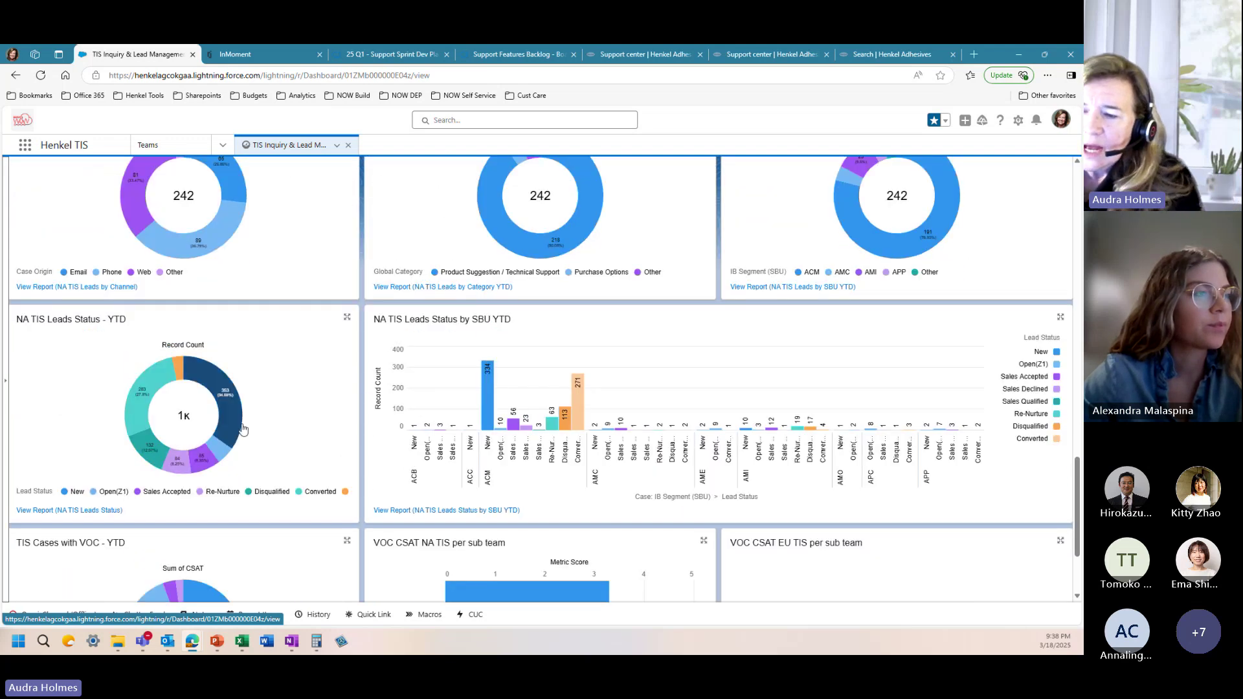
pyautogui.scroll(-2, 324, 447)
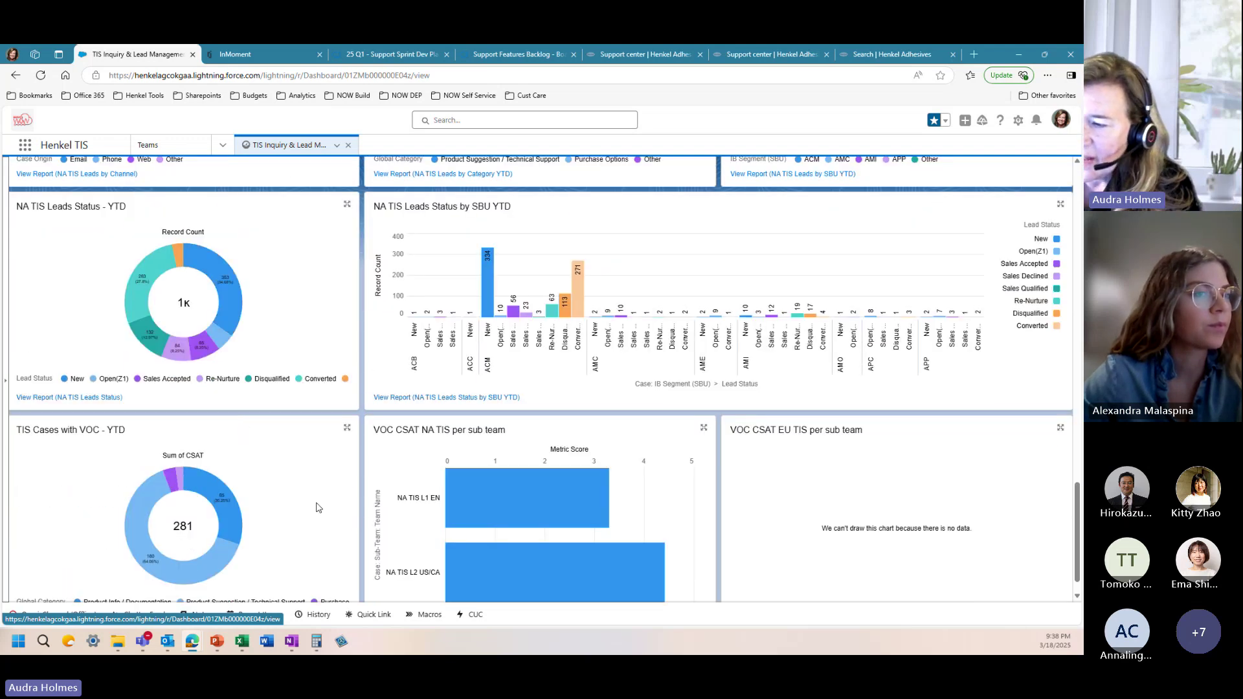
pyautogui.scroll(-1, 322, 495)
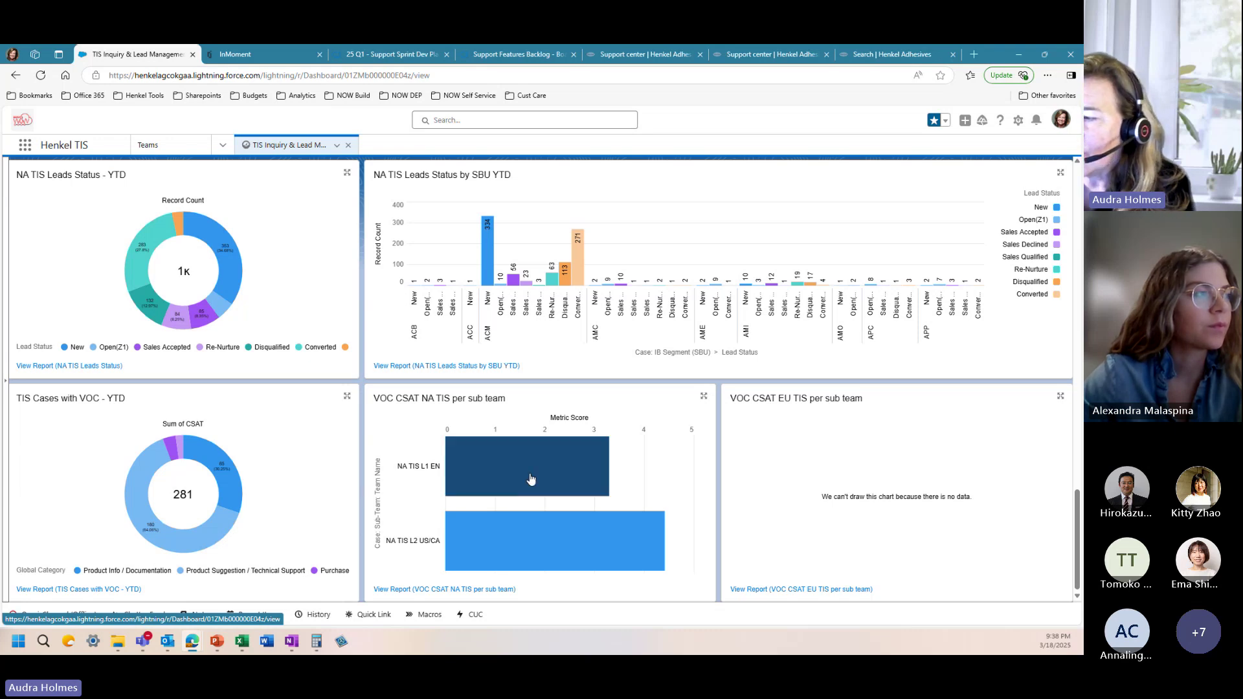
pyautogui.moveTo(530, 479)
pyautogui.moveTo(516, 533)
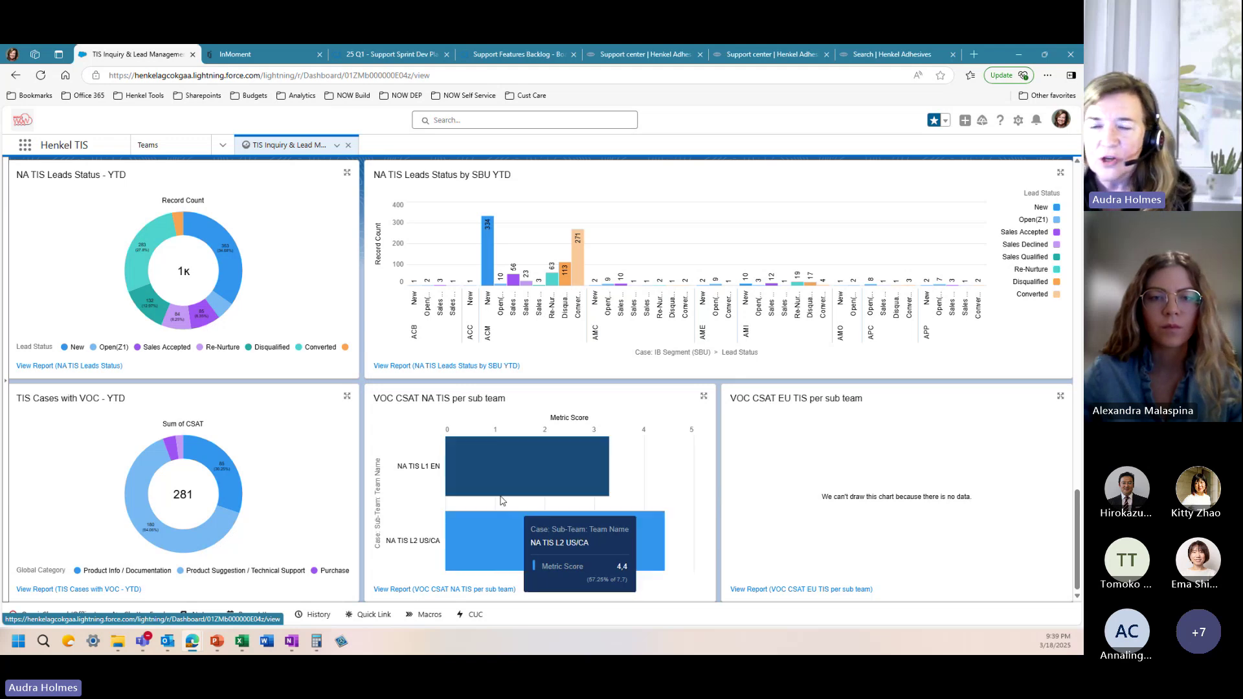
pyautogui.moveTo(467, 484)
pyautogui.scroll(10, 468, 484)
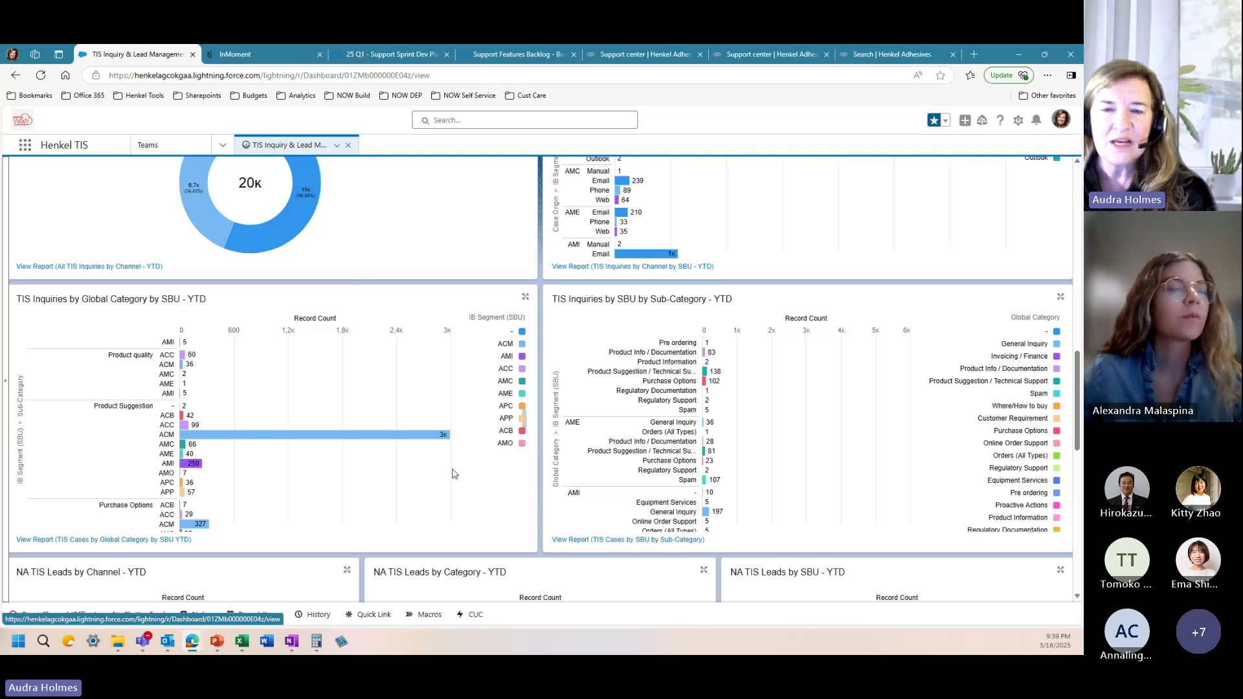
# Step: Show the Henkel TIS Home page with no open cases, no tasks due today, and an empty SL overview
pyautogui.scroll(-5, 288, 377)
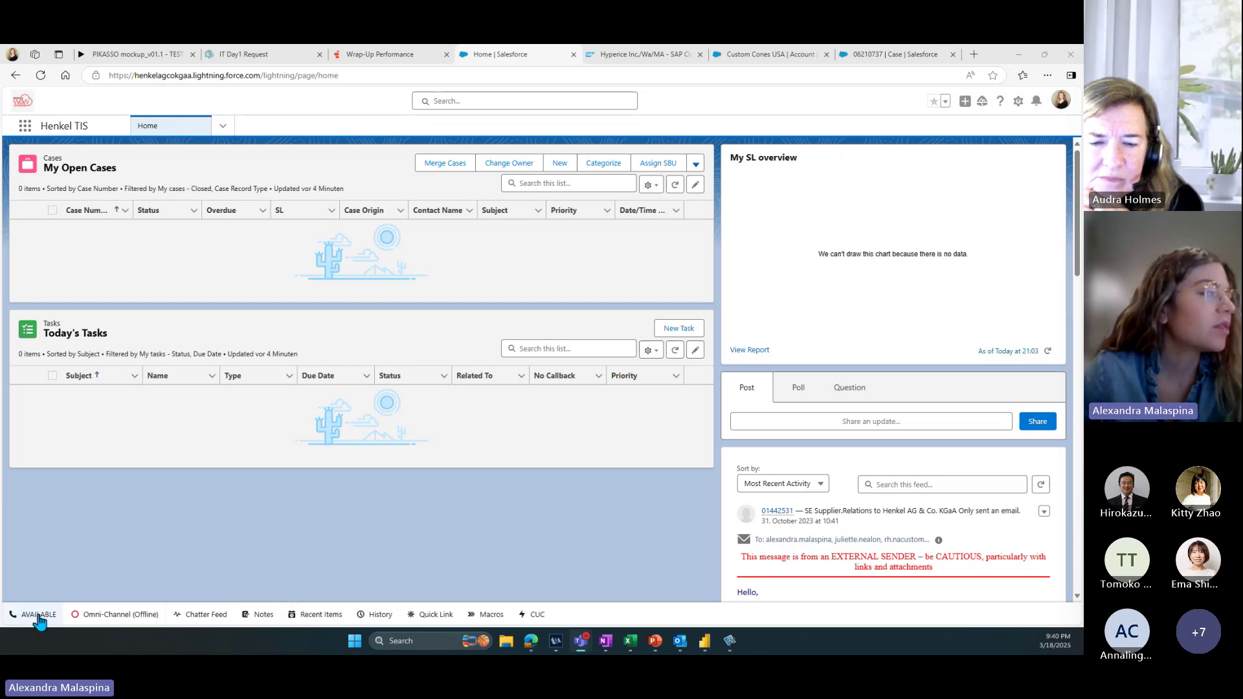
# Step: Check the Genesys Cloud phone status options, then show Omni-Channel with the agent Offline
pyautogui.click(28, 620)
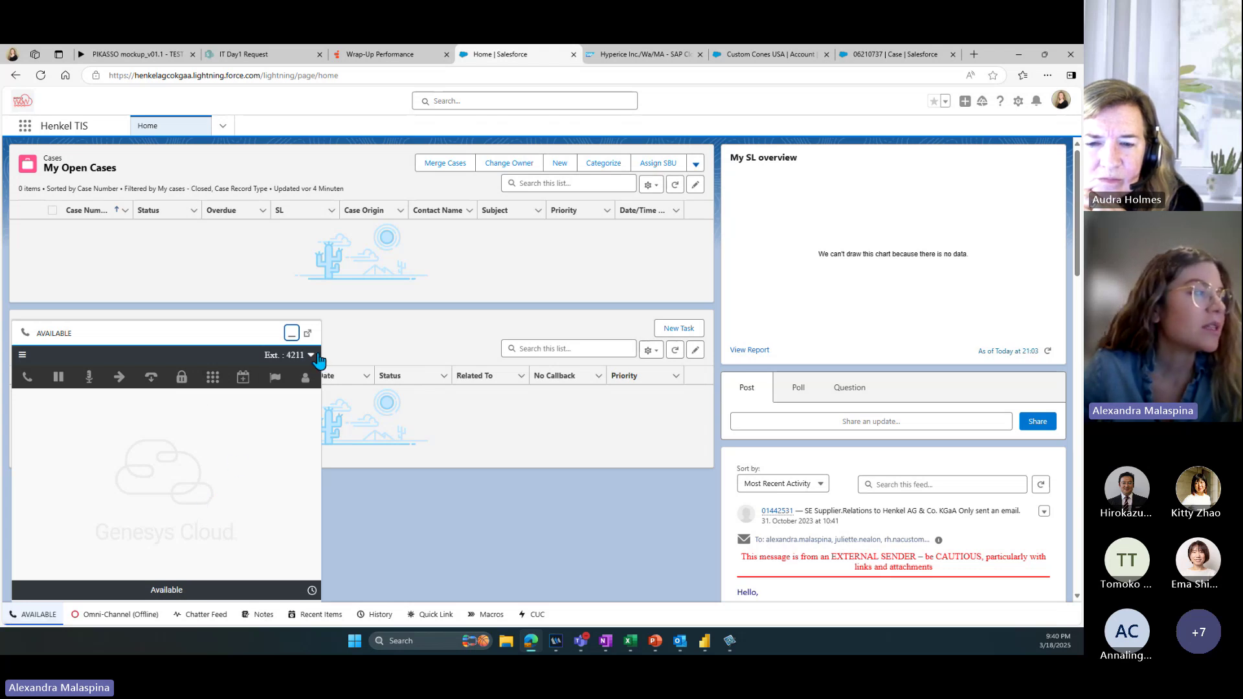
pyautogui.click(311, 358)
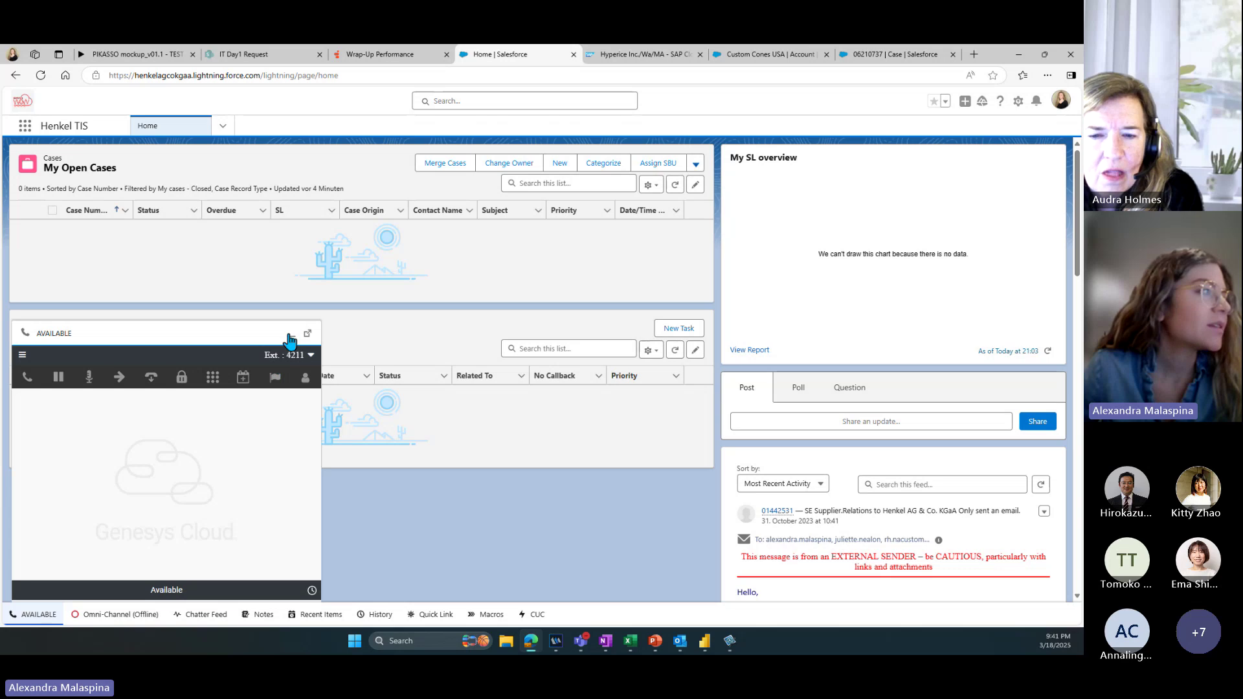
pyautogui.click(123, 620)
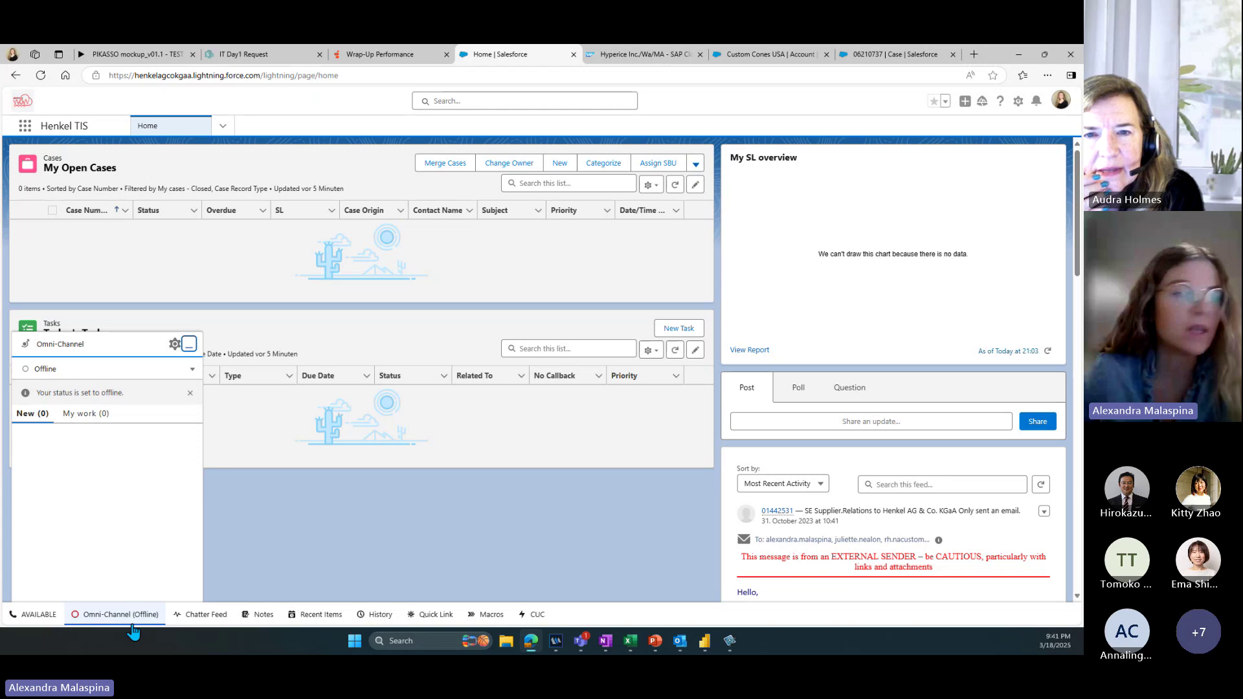
# Step: View the On Queue, Away and Offline statuses, then close Omni-Channel leaving it Offline
pyautogui.click(192, 370)
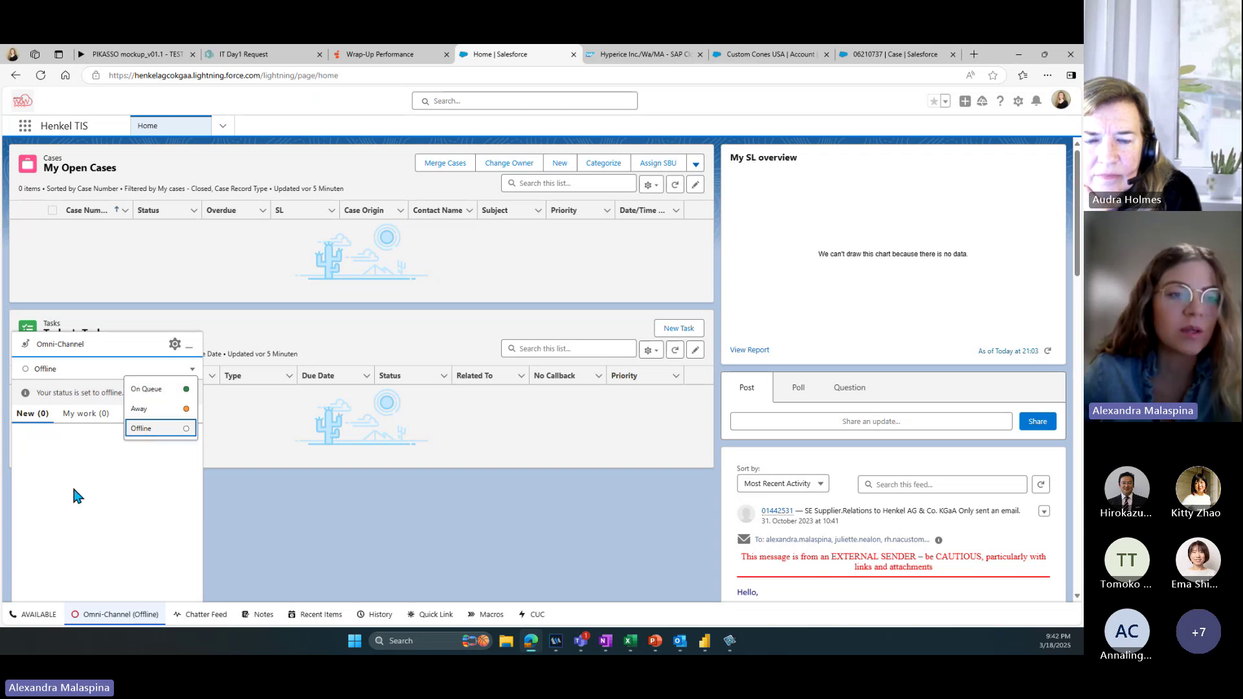
pyautogui.click(160, 390)
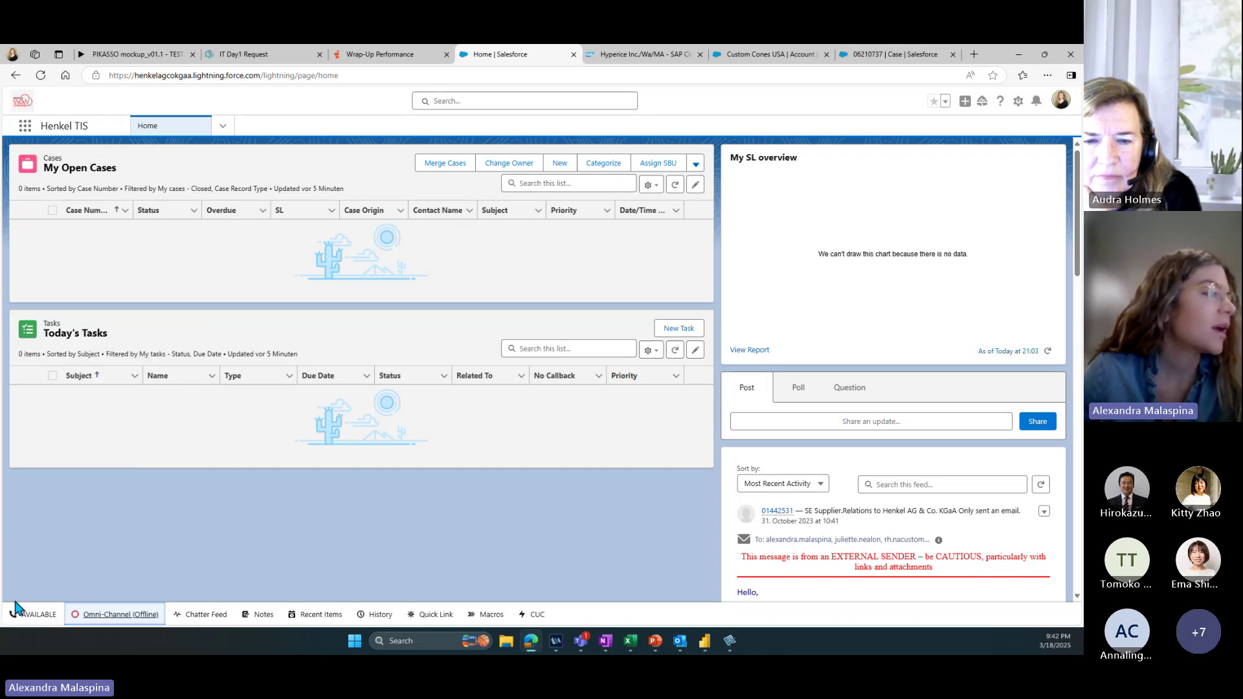
# Step: Set the Genesys Cloud phone status for Ext. 4211 to On Queue
pyautogui.click(32, 615)
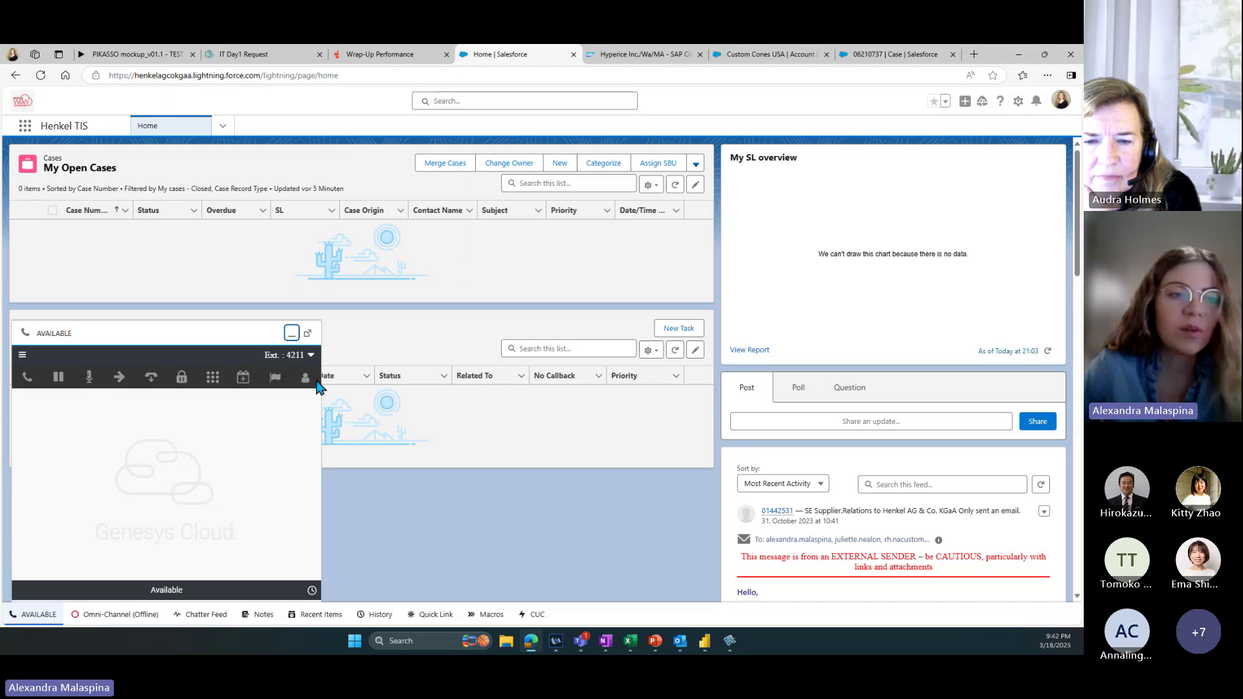
pyautogui.click(311, 356)
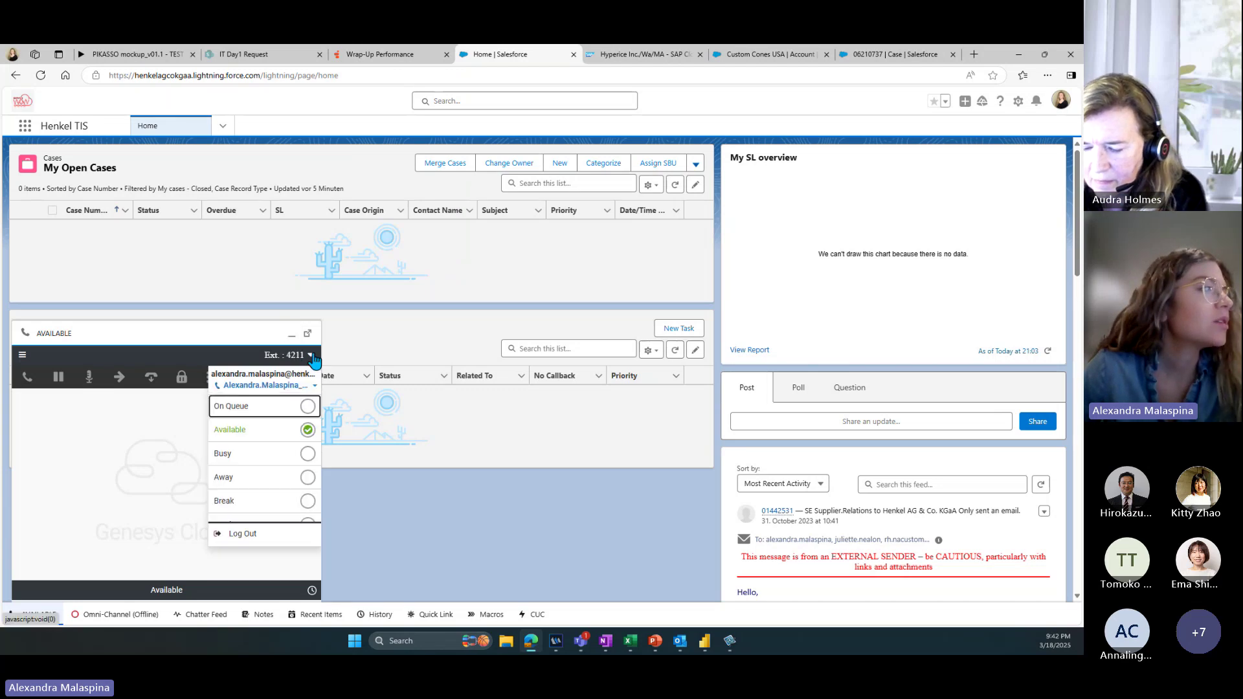
pyautogui.click(262, 406)
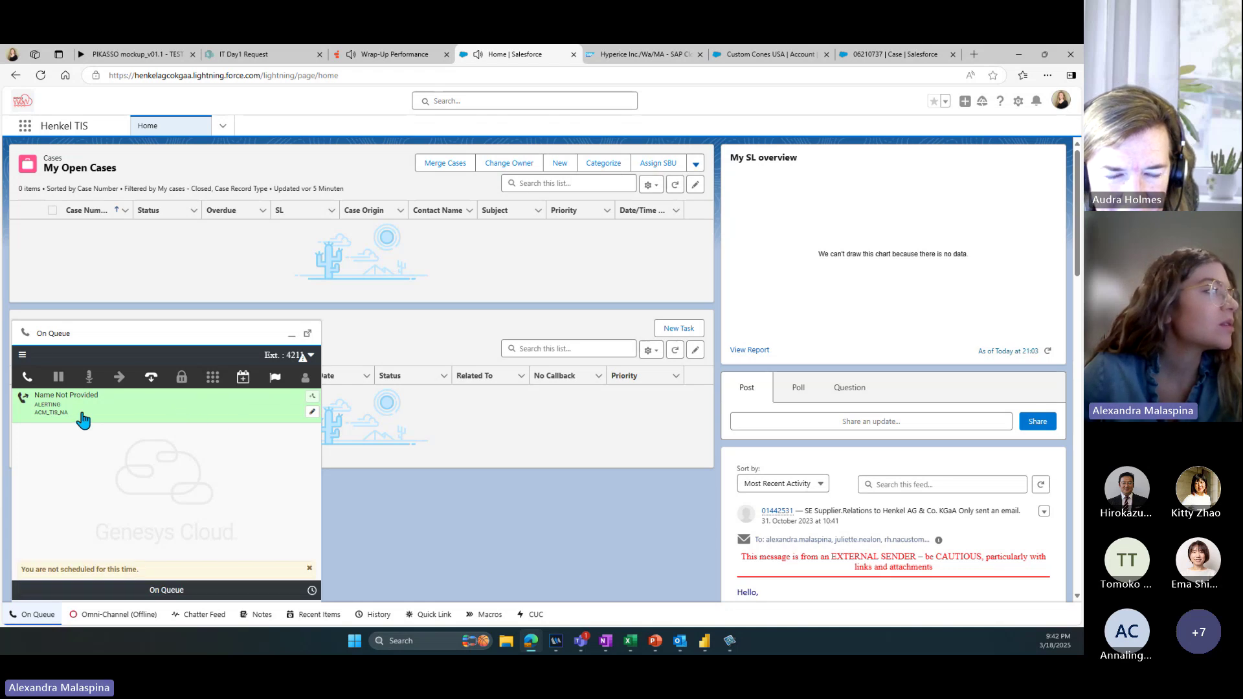
# Step: Answer the incoming ACM_TIS_NA queue call, dismiss the not-scheduled notice, and check the caller's number options
pyautogui.click(27, 377)
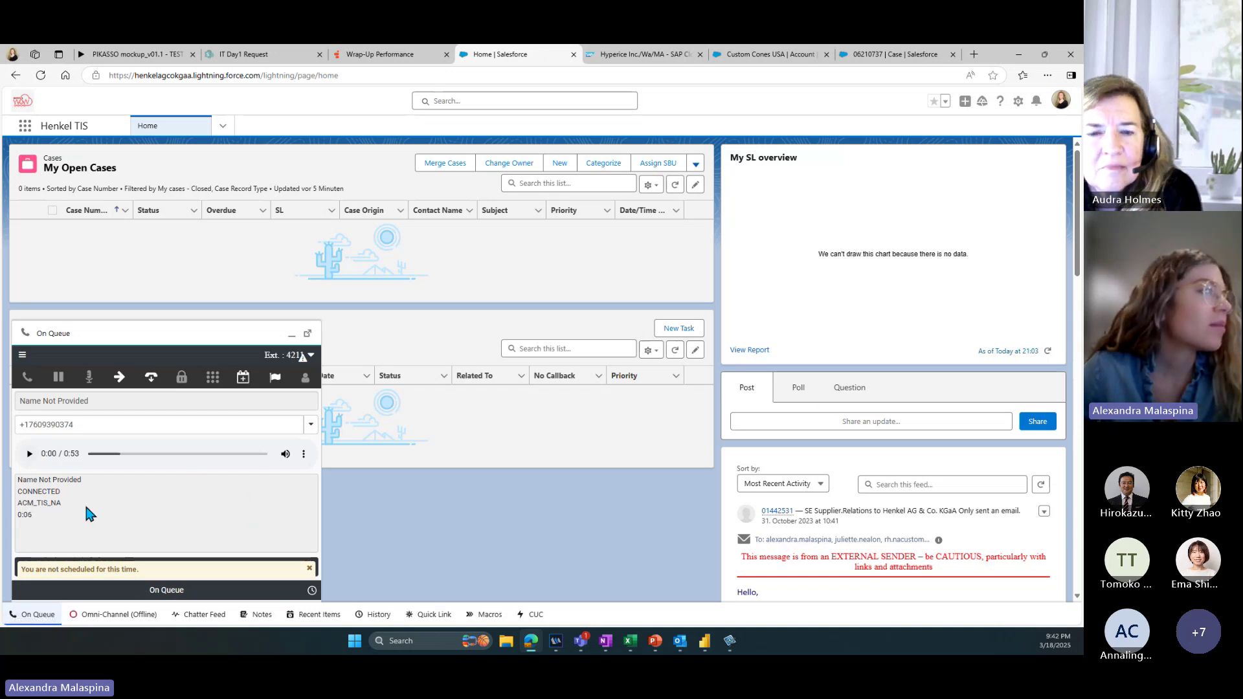
pyautogui.click(310, 569)
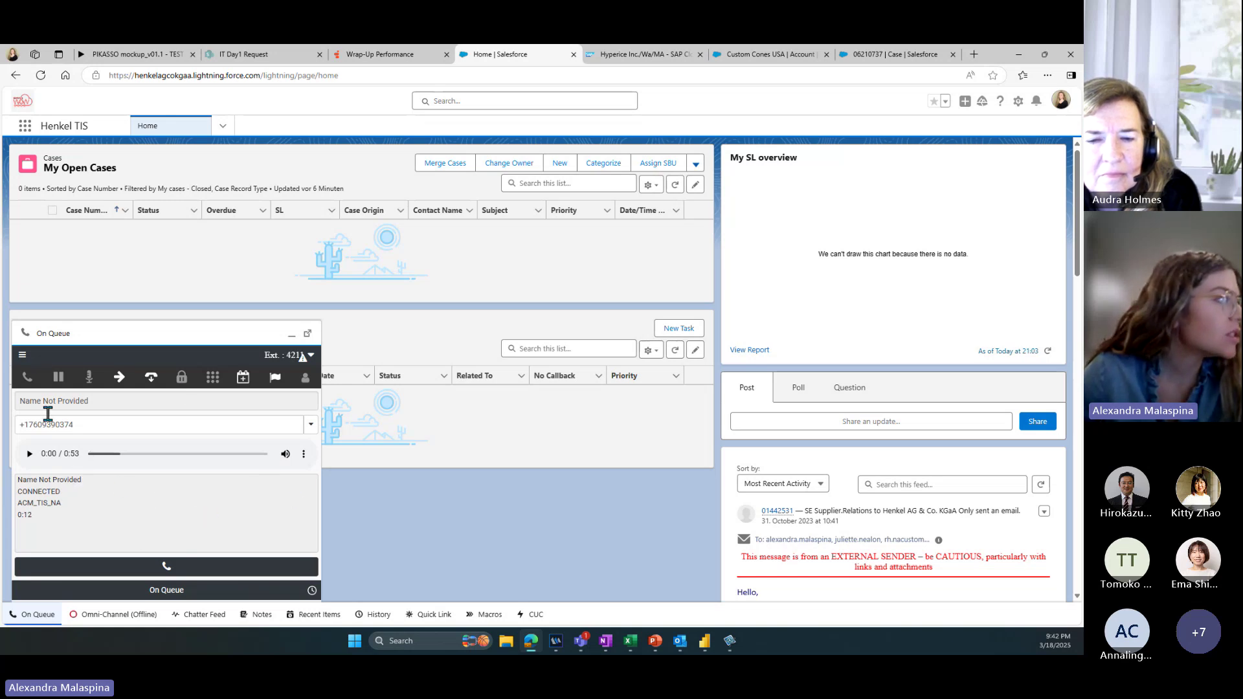
pyautogui.click(314, 429)
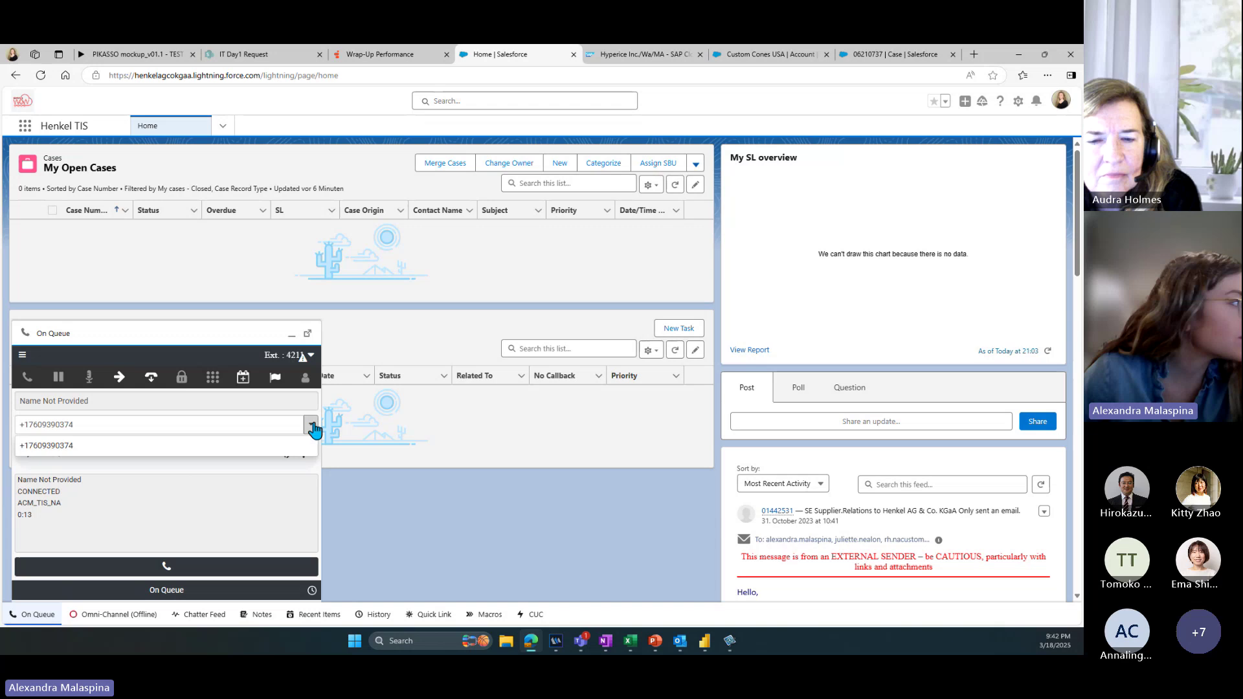
pyautogui.click(238, 496)
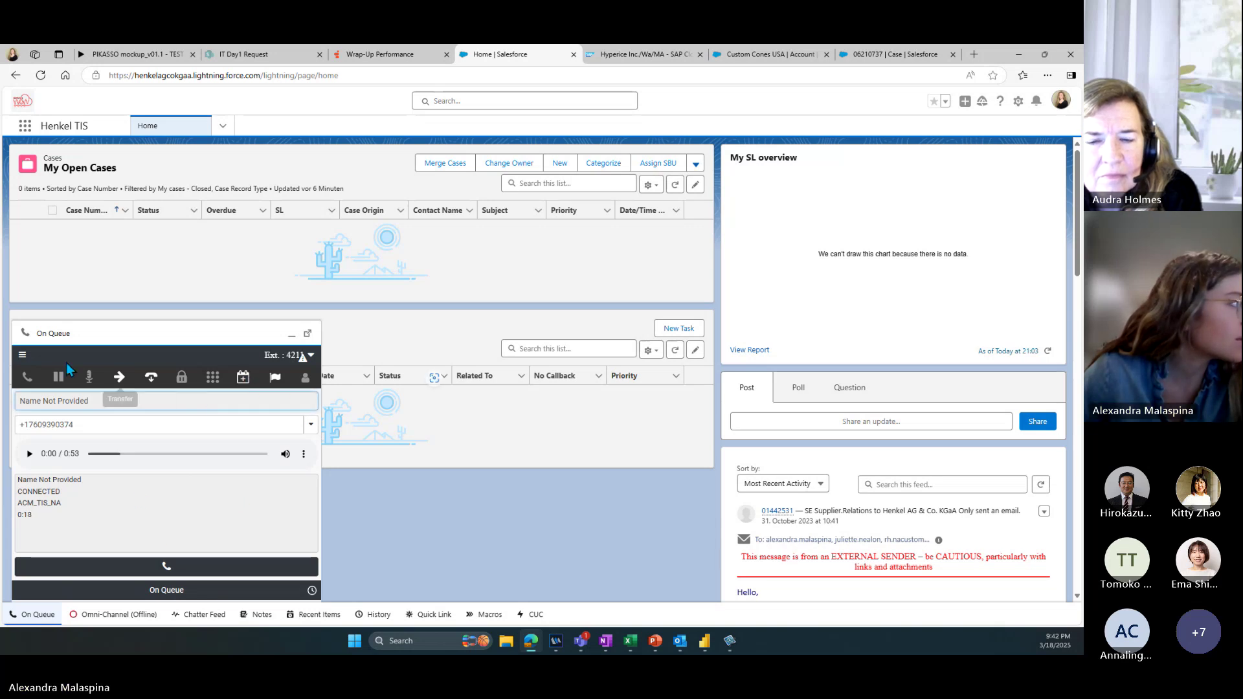
pyautogui.click(22, 355)
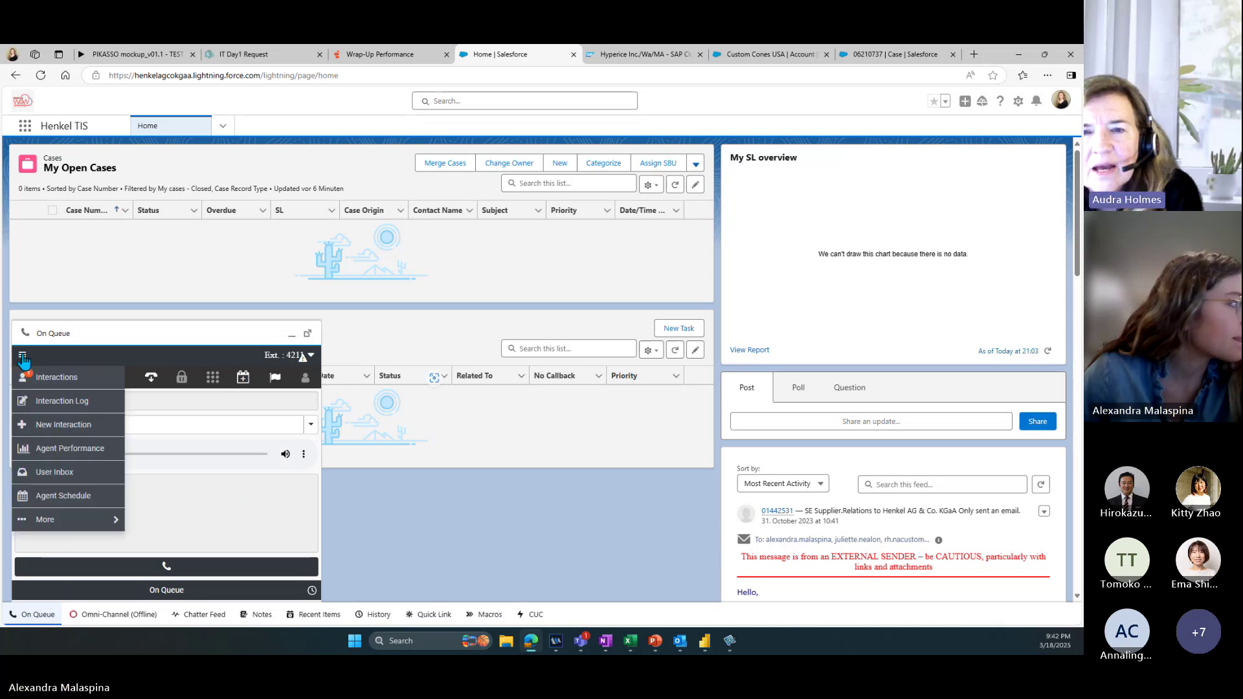
# Step: Show the connected call's callback info and elapsed time, keeping the phone status On Queue
pyautogui.click(42, 379)
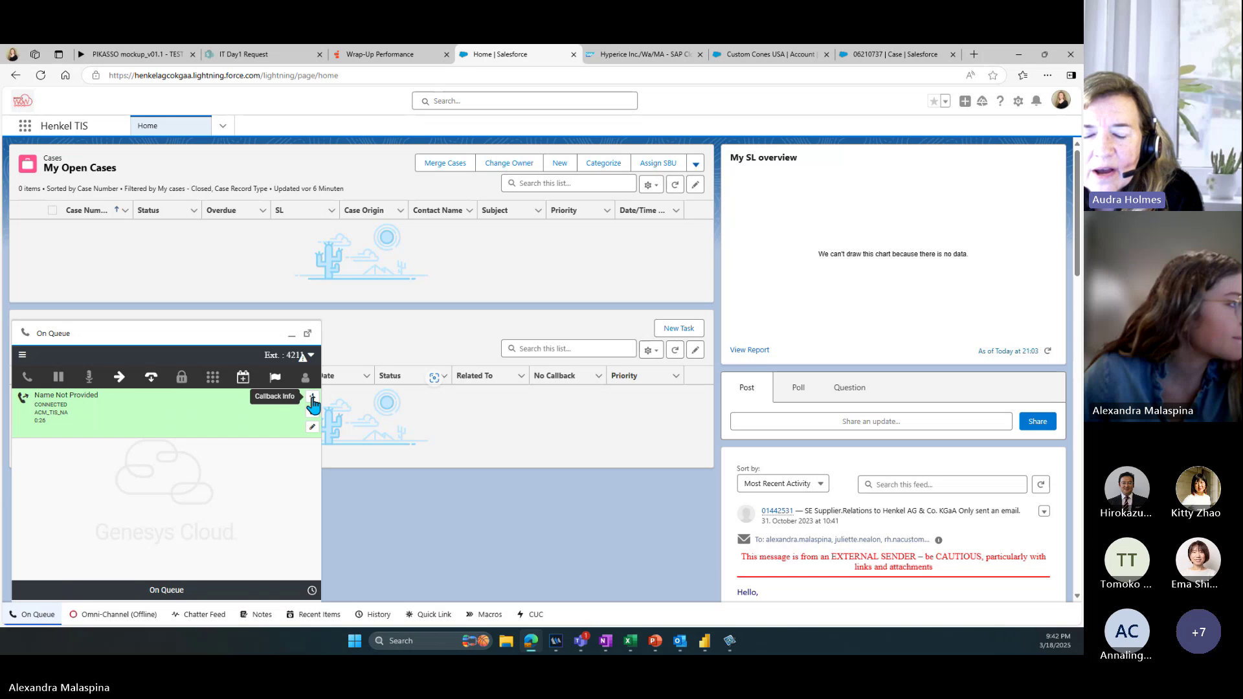
pyautogui.click(312, 398)
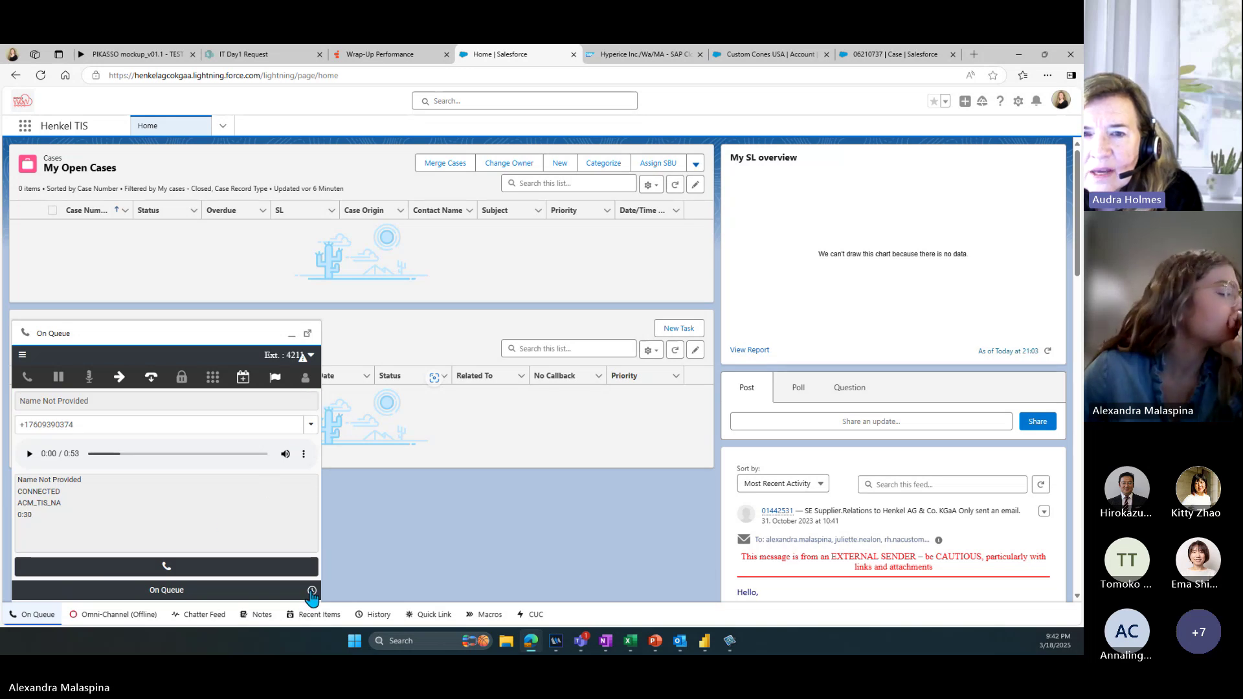
pyautogui.click(312, 591)
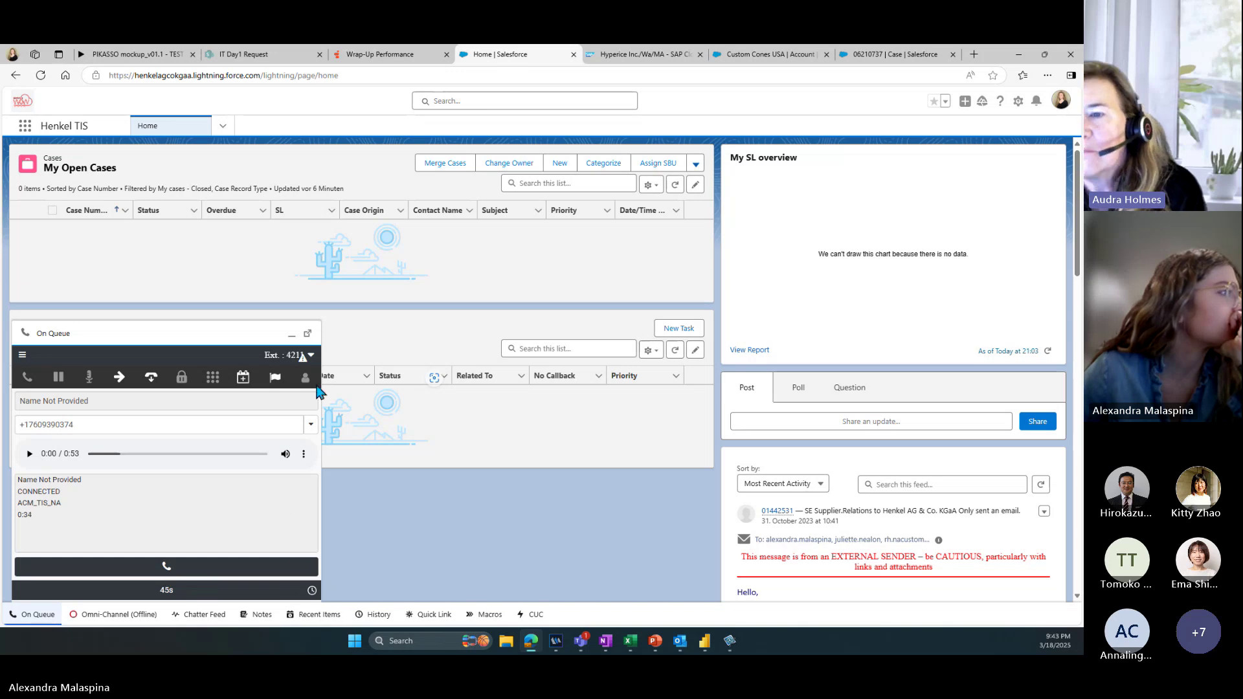
pyautogui.click(310, 425)
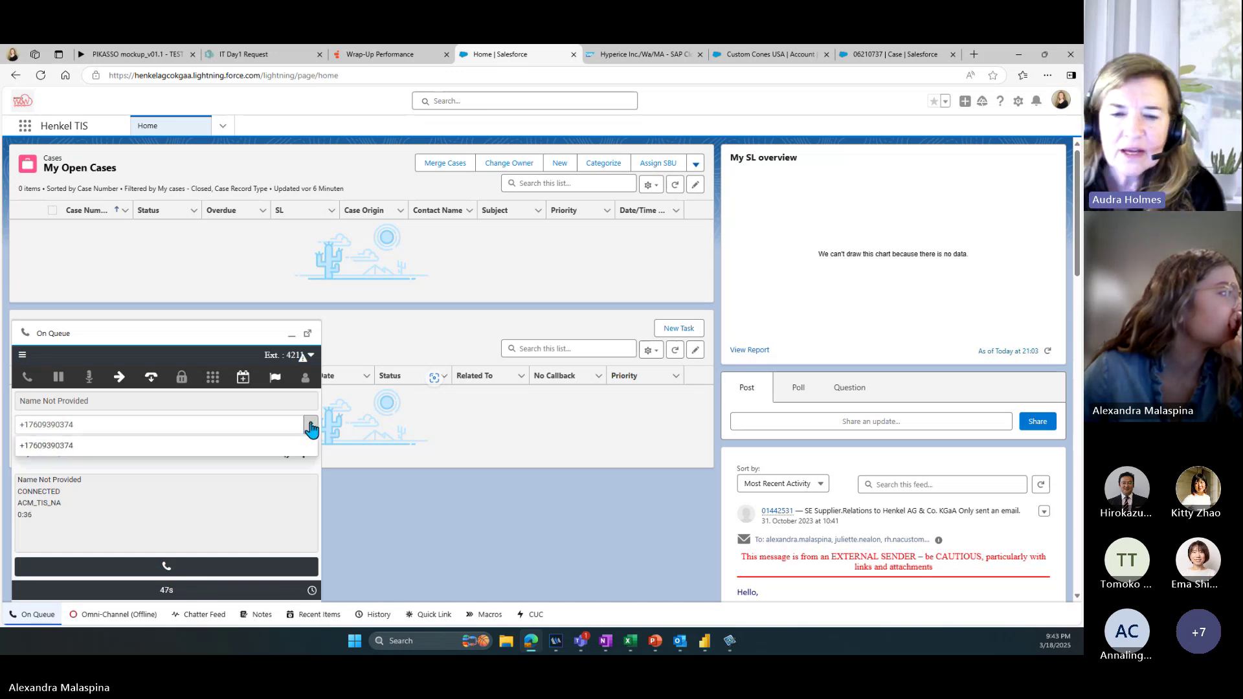
pyautogui.click(311, 355)
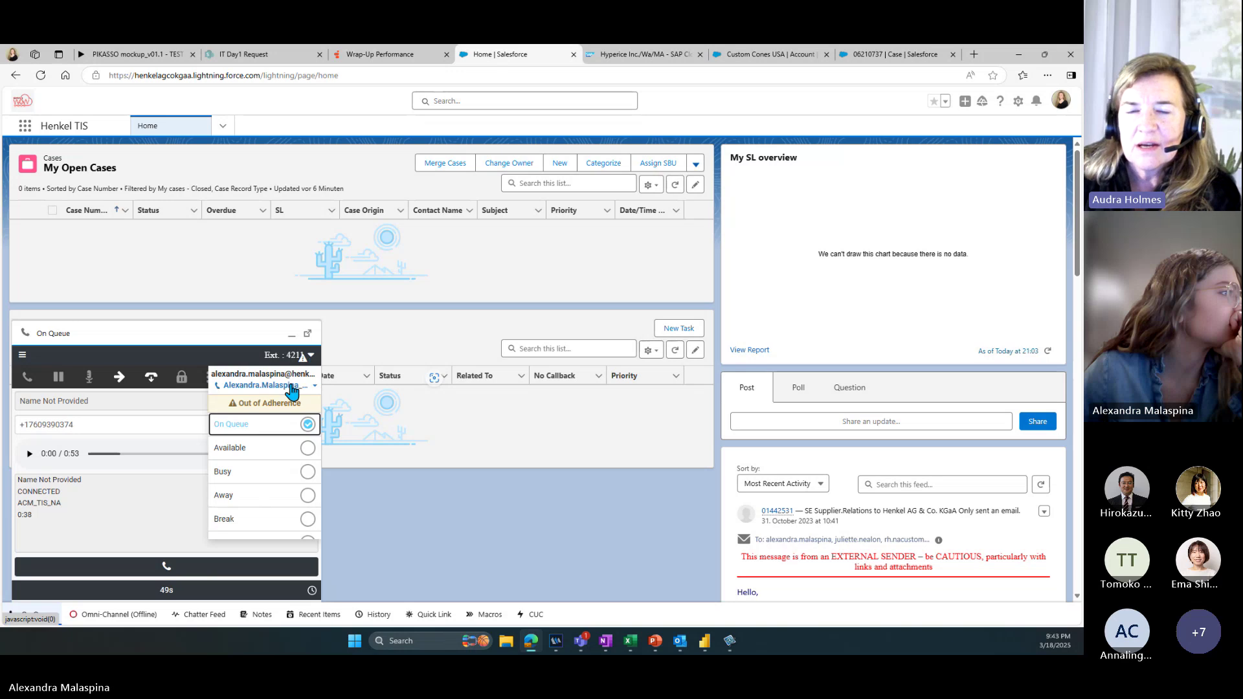
pyautogui.click(165, 497)
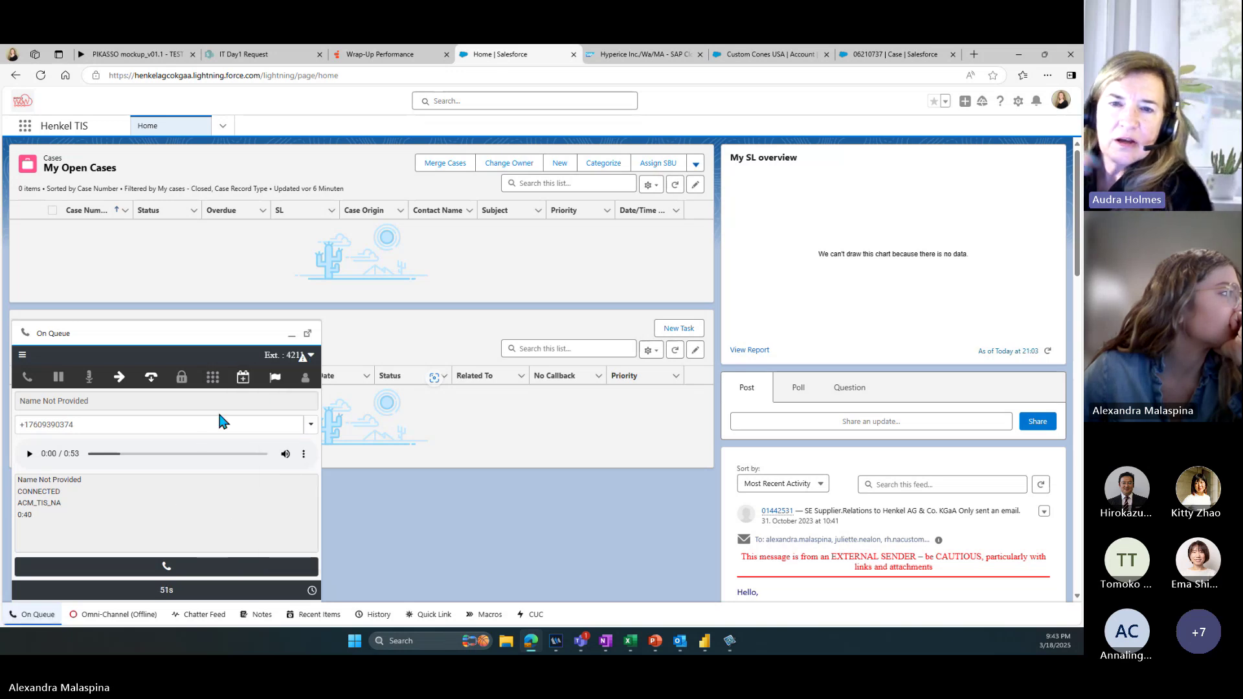
# Step: Drop the transfer and open a callback for the caller dated 3/19/2025
pyautogui.click(120, 386)
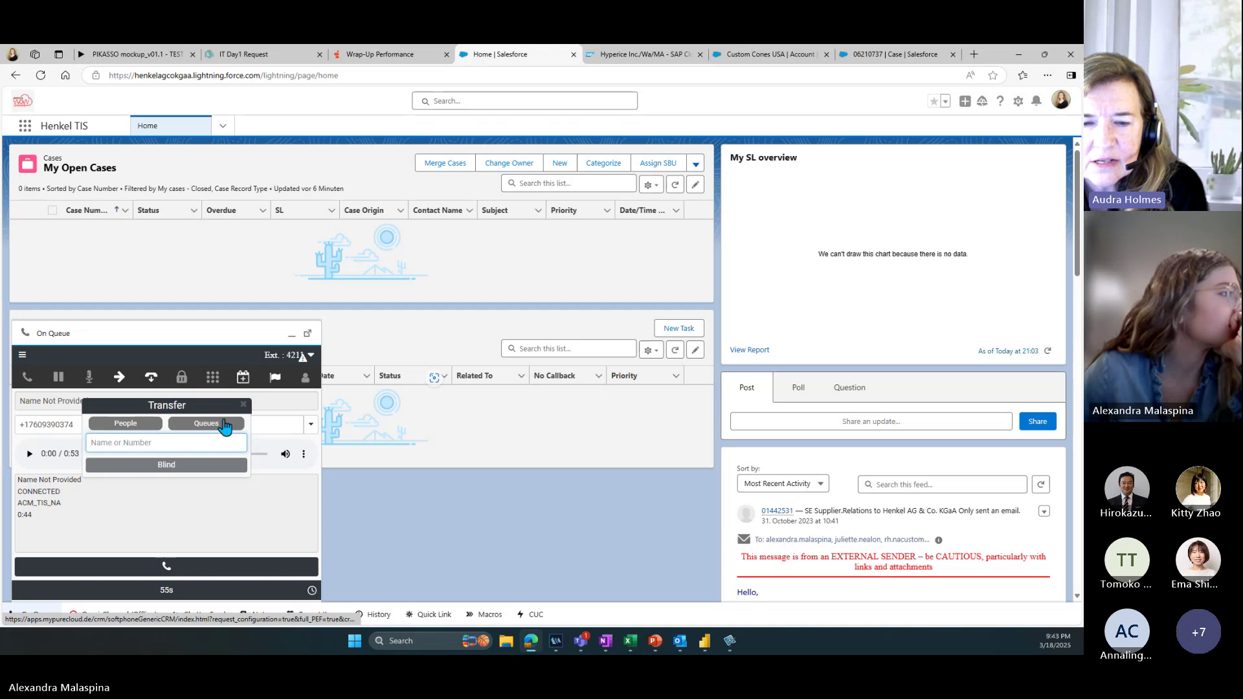
pyautogui.click(244, 405)
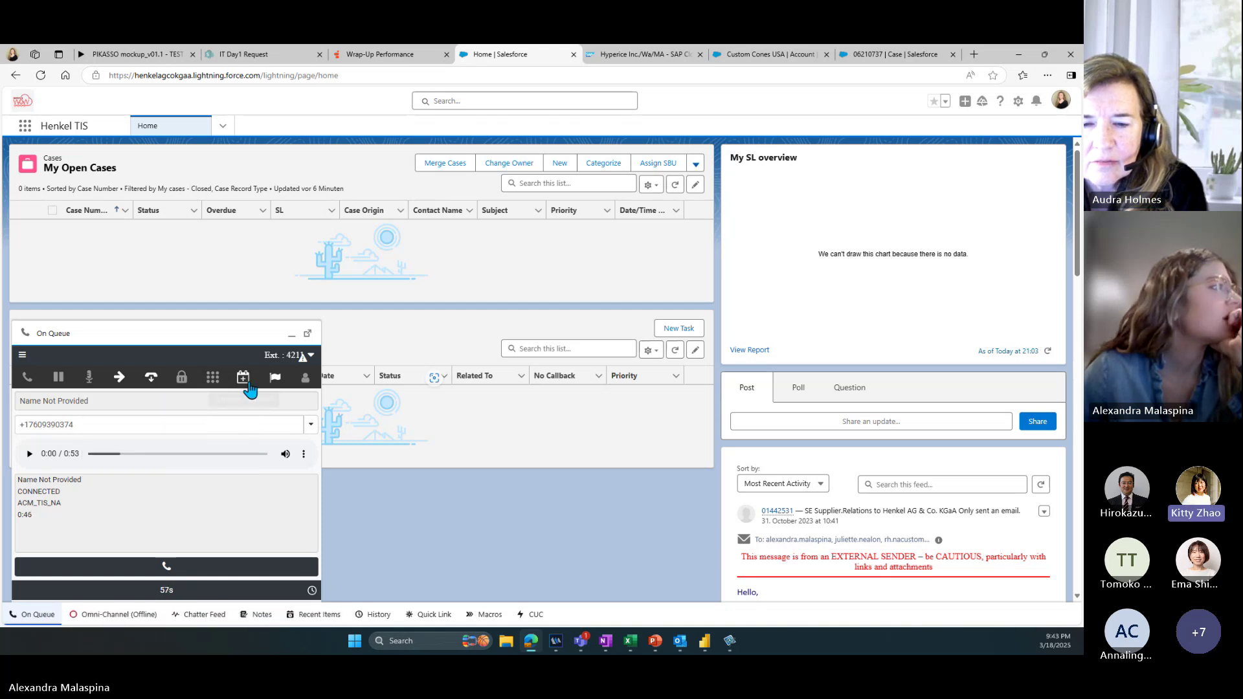
pyautogui.click(244, 381)
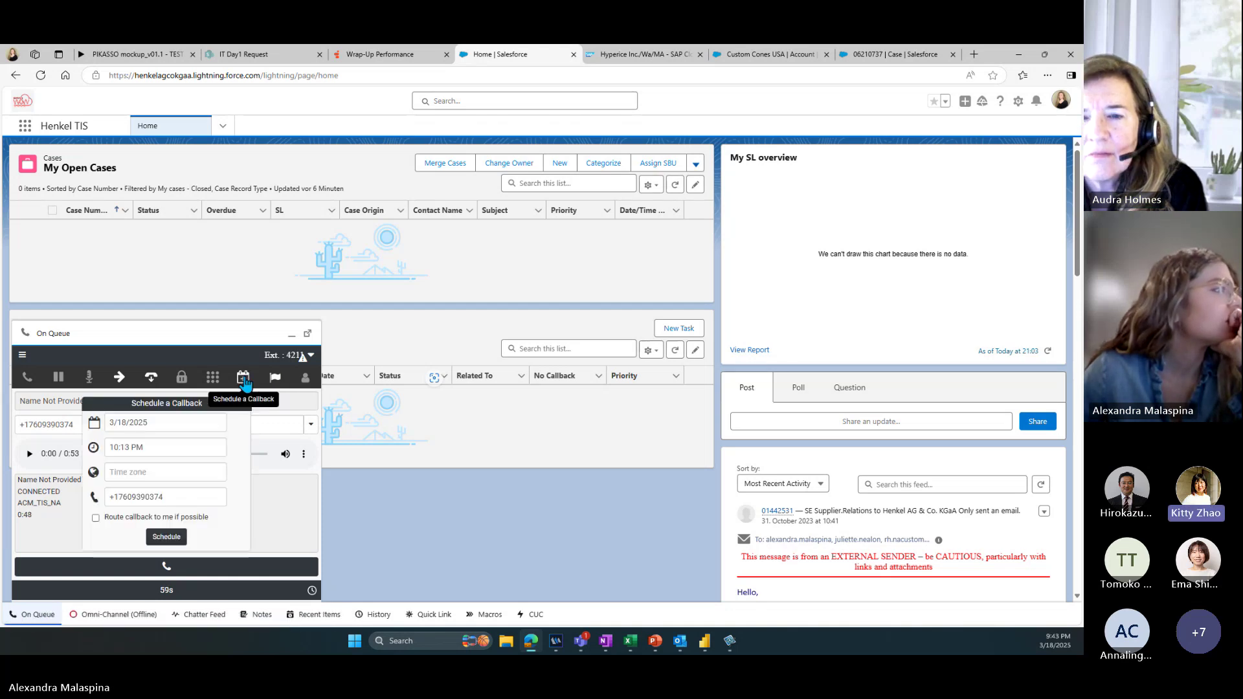
pyautogui.click(161, 422)
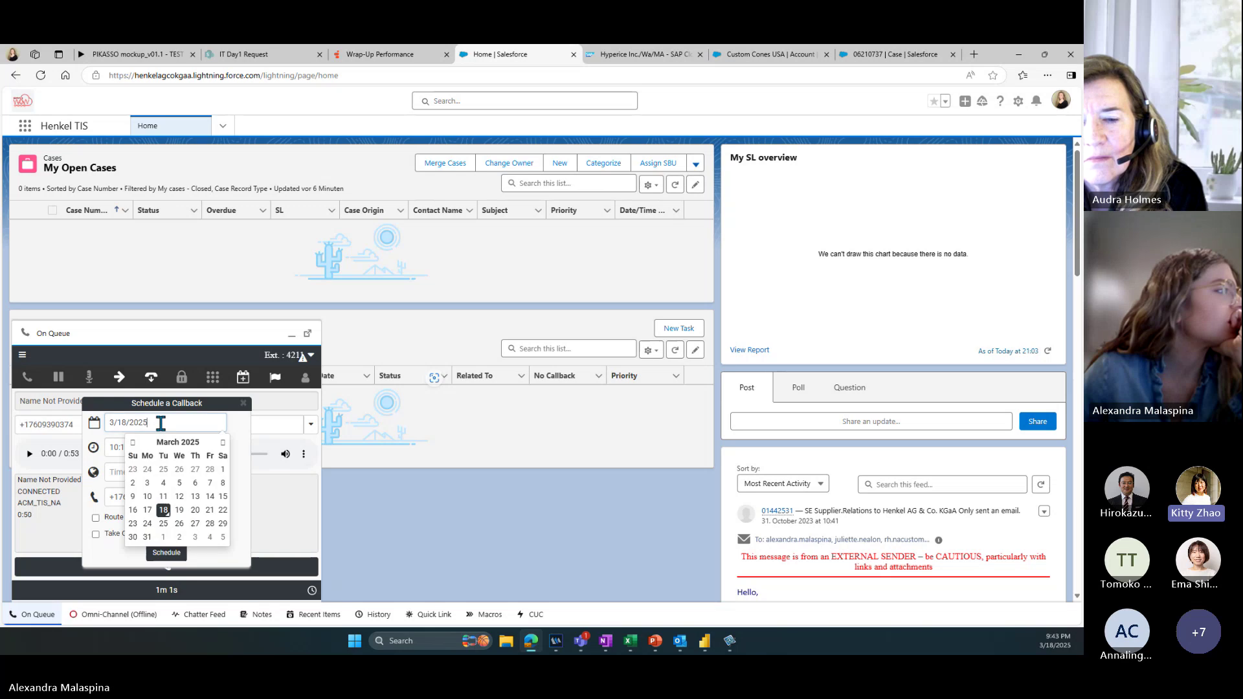
pyautogui.click(180, 509)
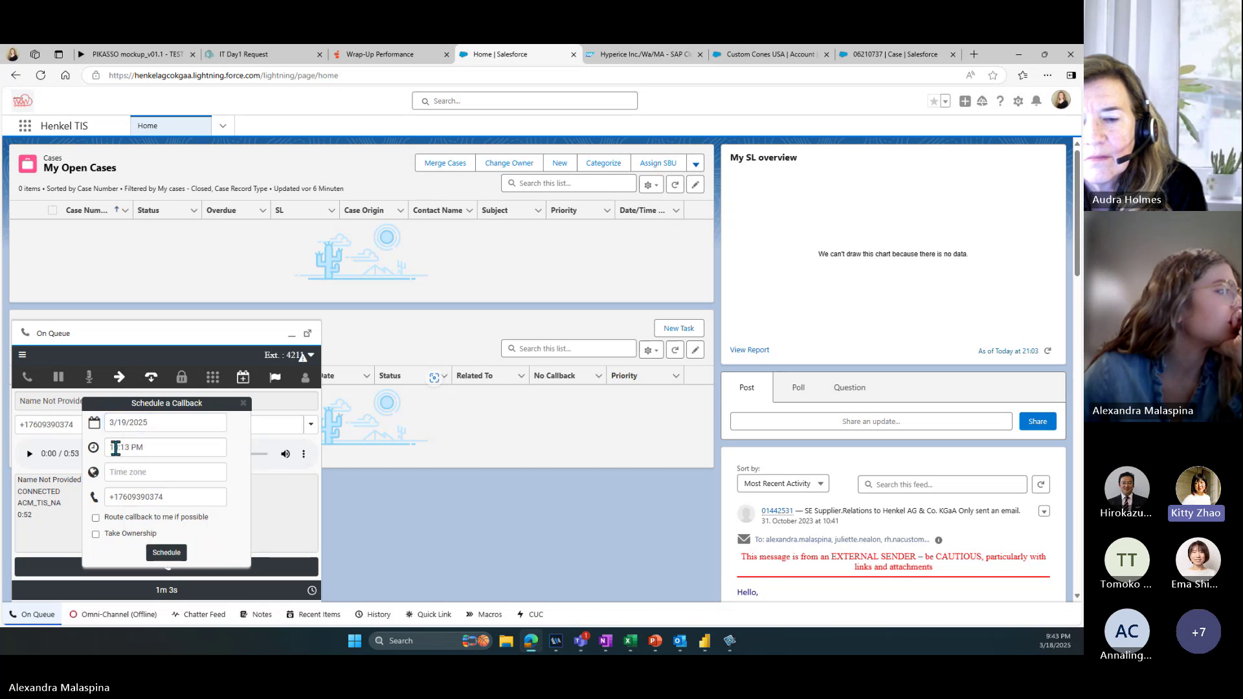
# Step: Set the callback time to 8:15 AM and schedule it
pyautogui.click(115, 448)
pyautogui.click(141, 503)
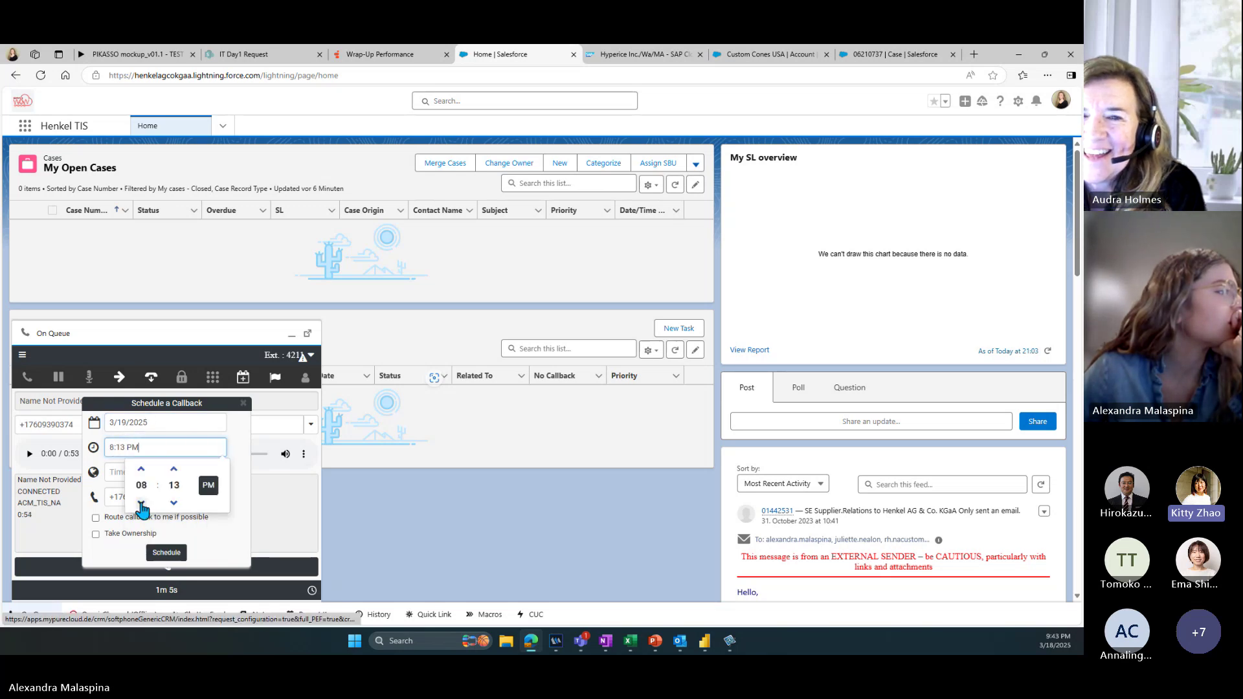
pyautogui.click(208, 485)
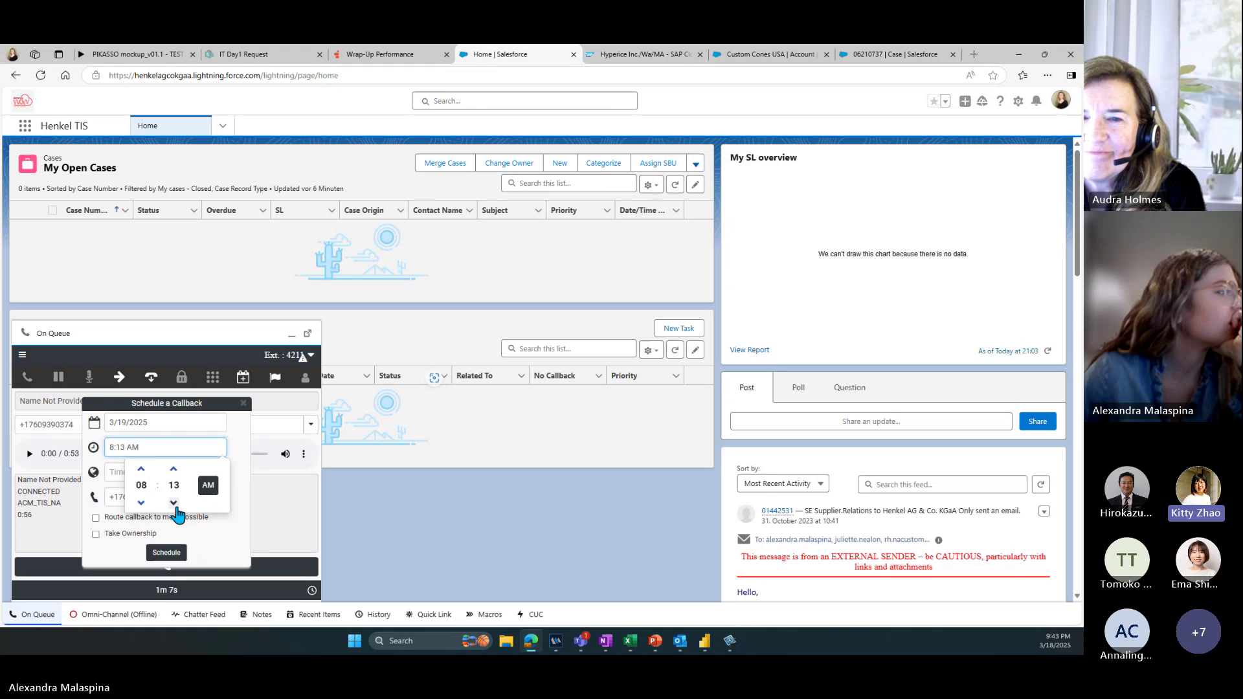
pyautogui.click(175, 470)
pyautogui.click(208, 530)
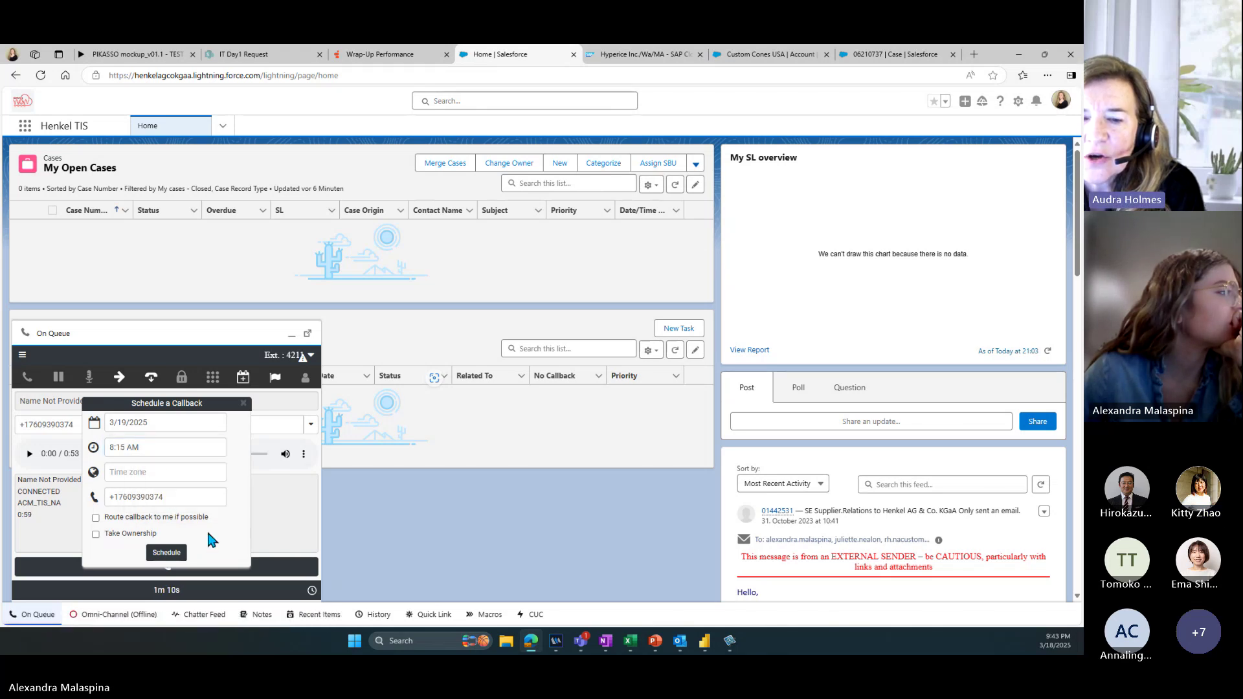
pyautogui.click(162, 556)
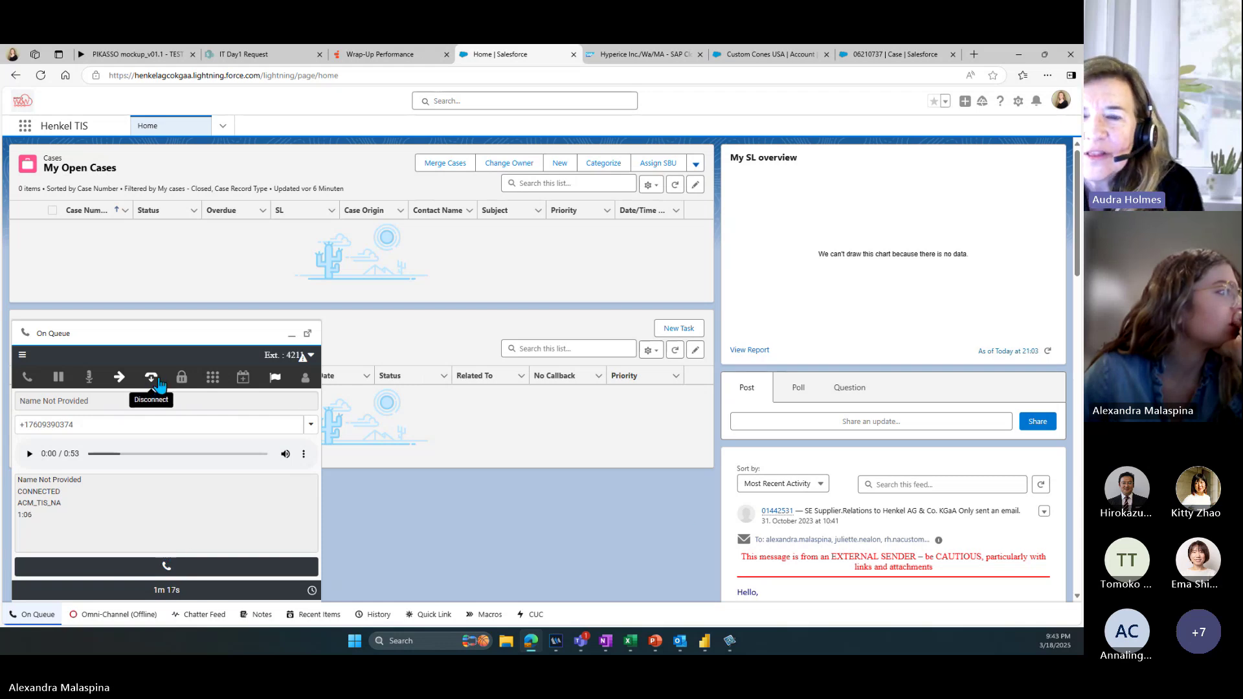
# Step: Disconnect the call, wrap it up with the Default code, and show the Interactions list
pyautogui.click(151, 377)
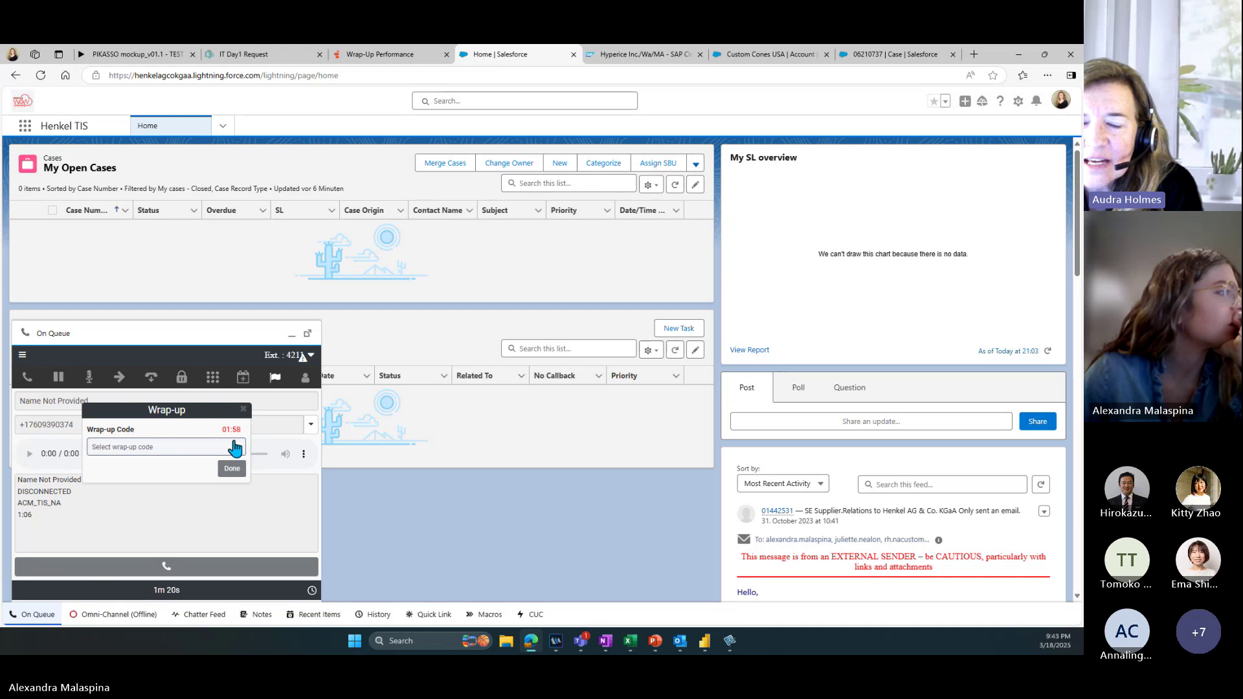
pyautogui.click(235, 446)
pyautogui.click(173, 464)
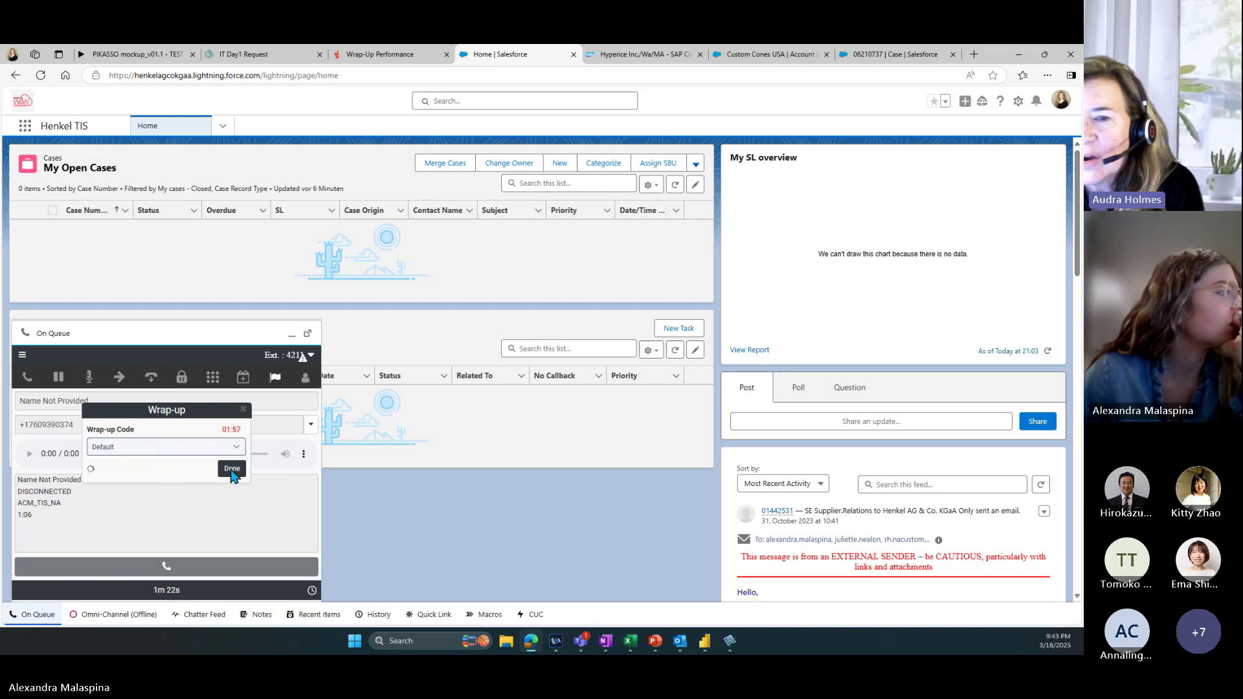
pyautogui.click(232, 474)
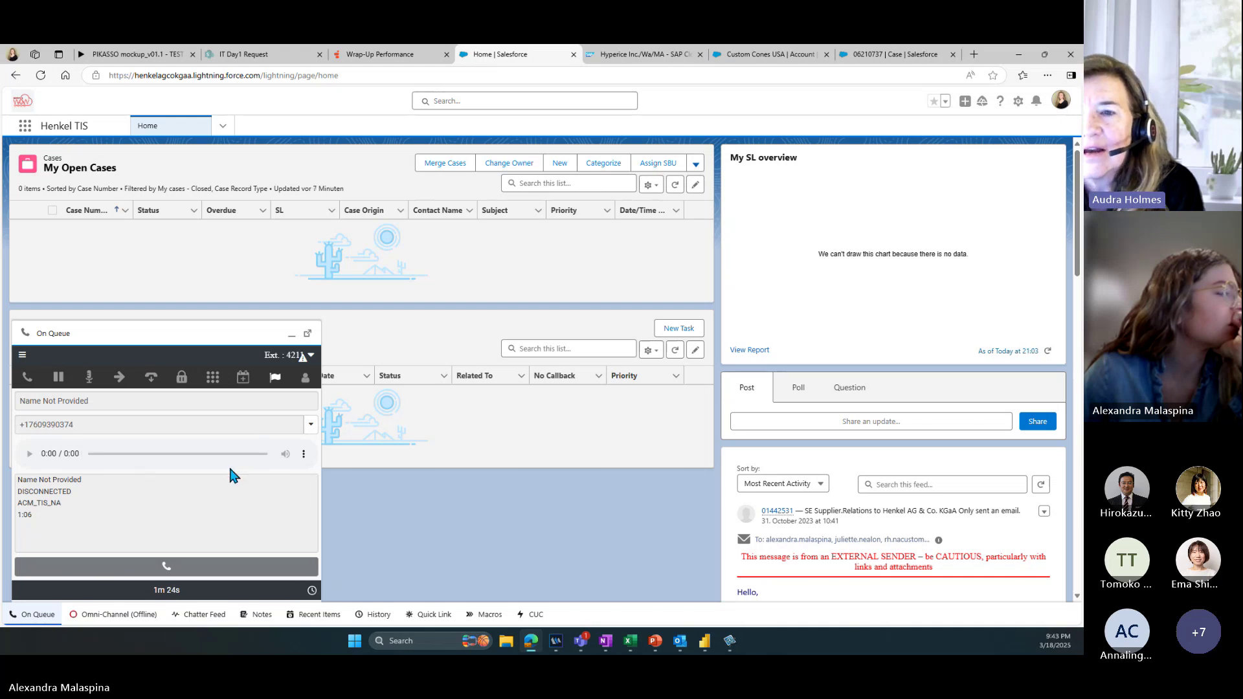
pyautogui.click(22, 358)
pyautogui.click(56, 381)
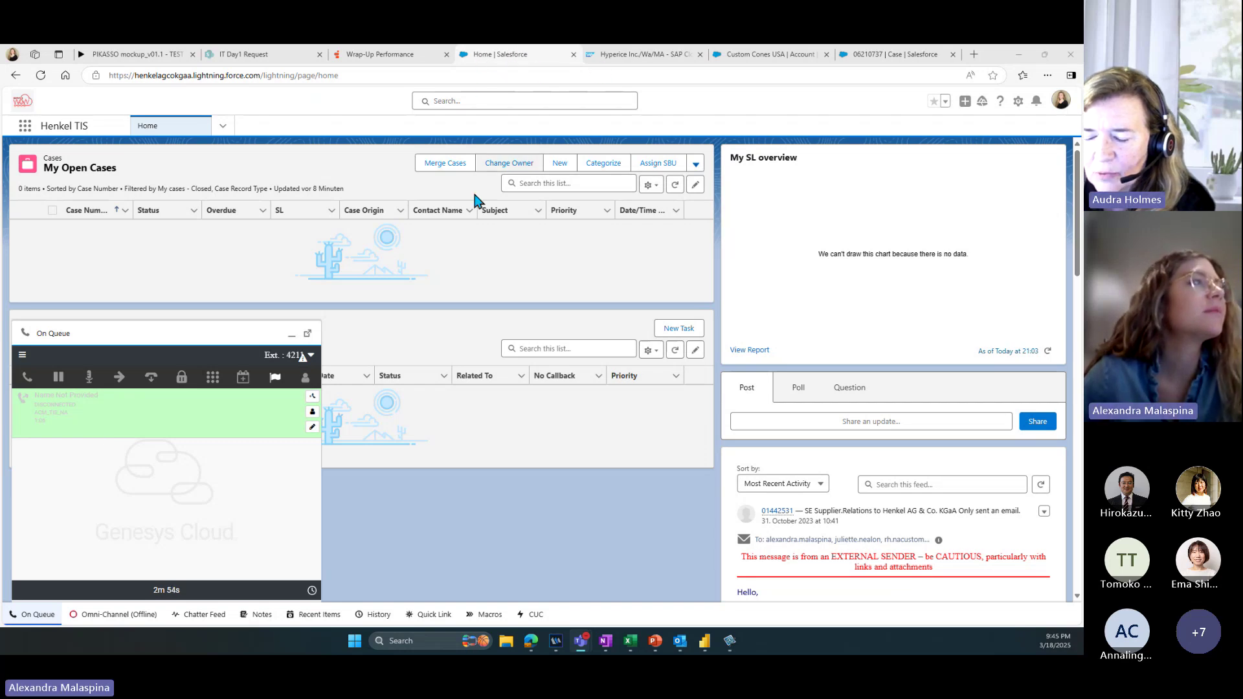
# Step: Focus the browser so the disconnected call drops out of the Genesys Interactions list
pyautogui.click(465, 266)
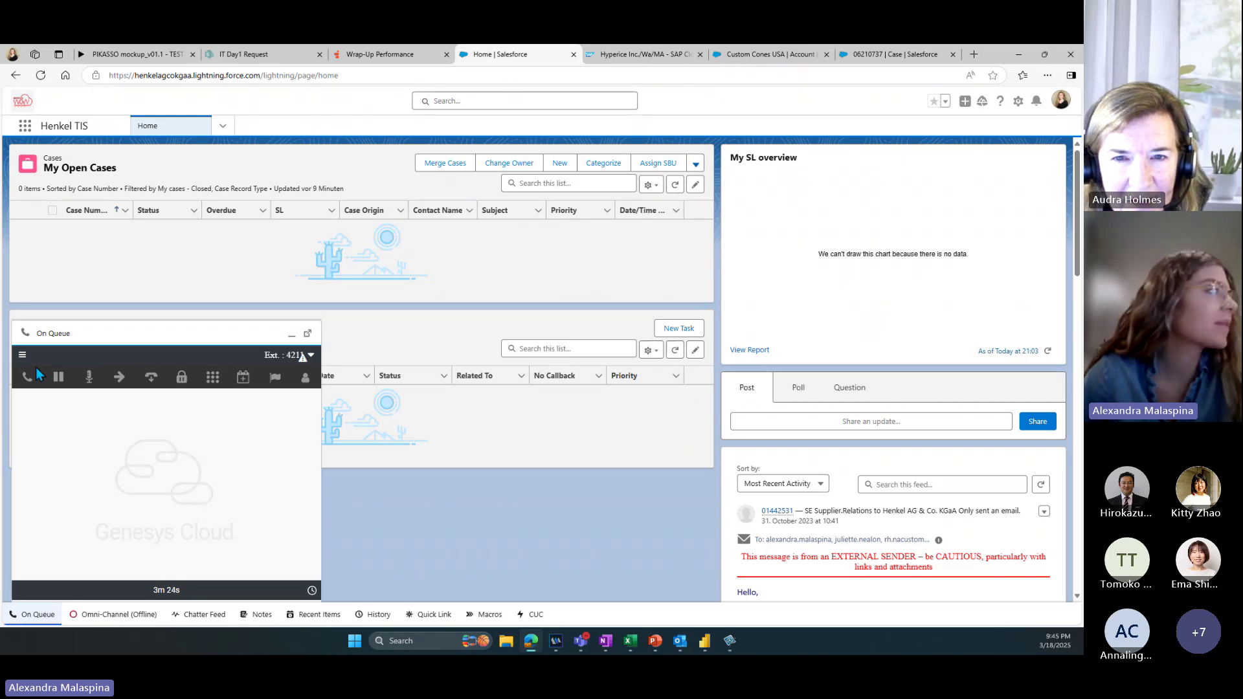
# Step: Review the agent's active and available queues under More > Queue Activation
pyautogui.click(22, 355)
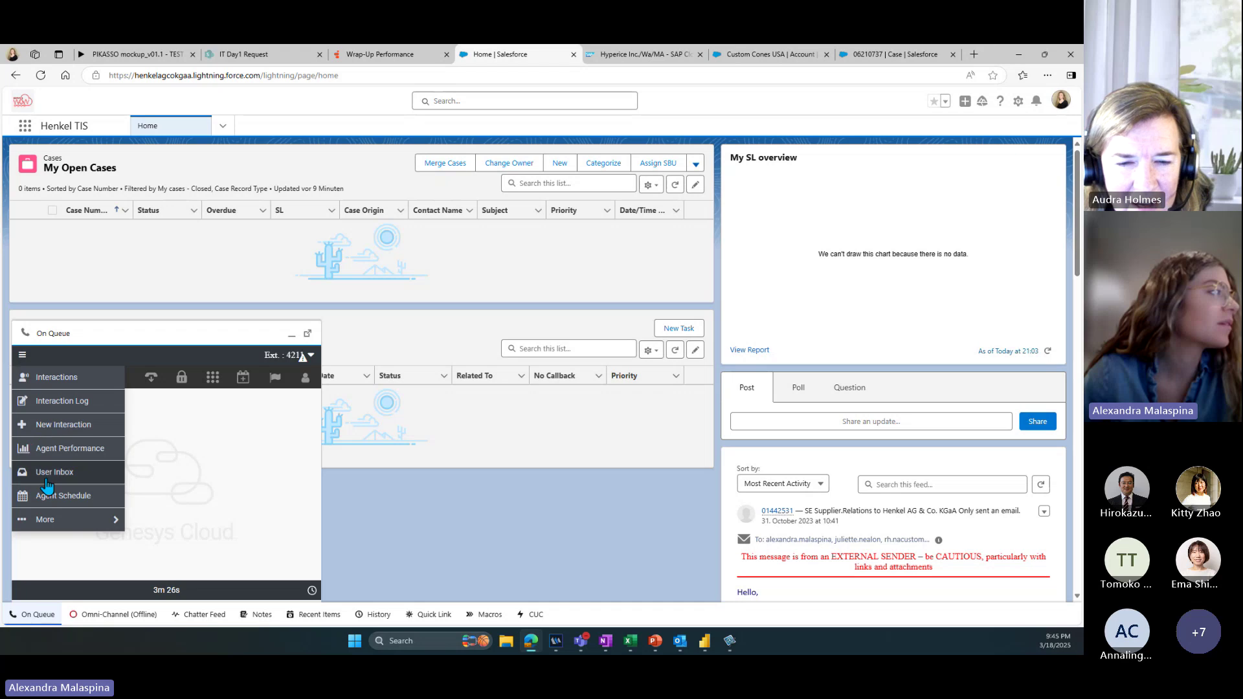
pyautogui.click(50, 522)
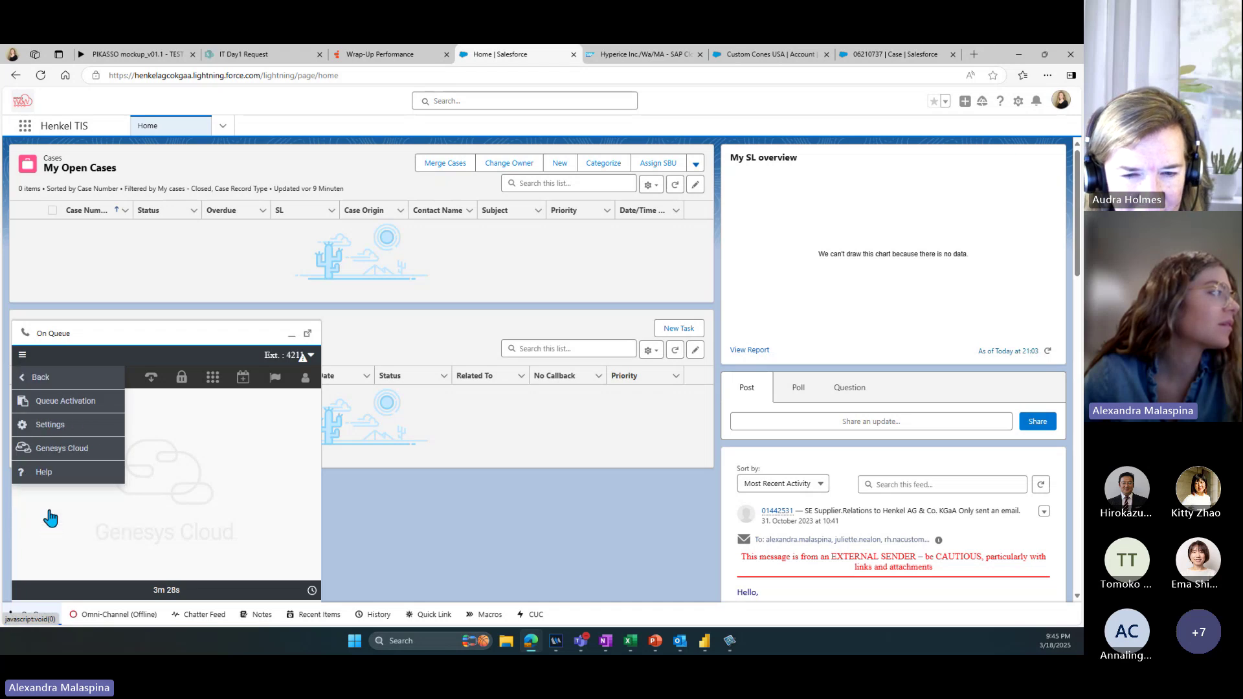
pyautogui.click(50, 400)
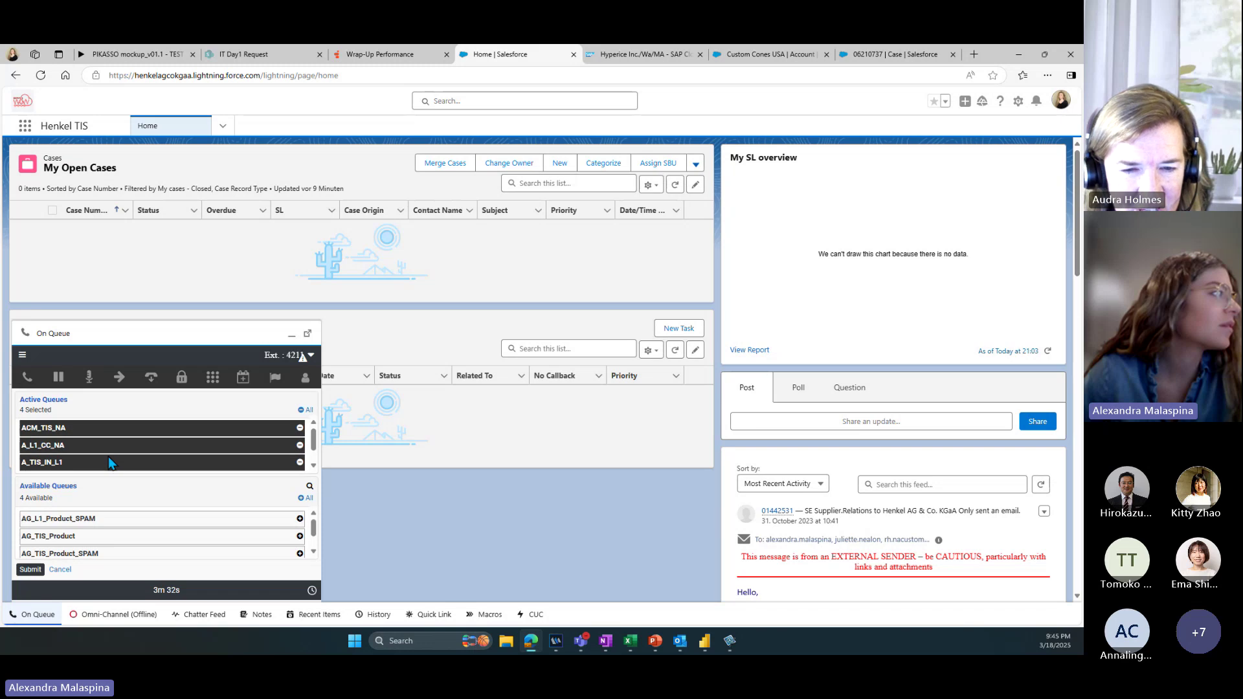
pyautogui.click(61, 571)
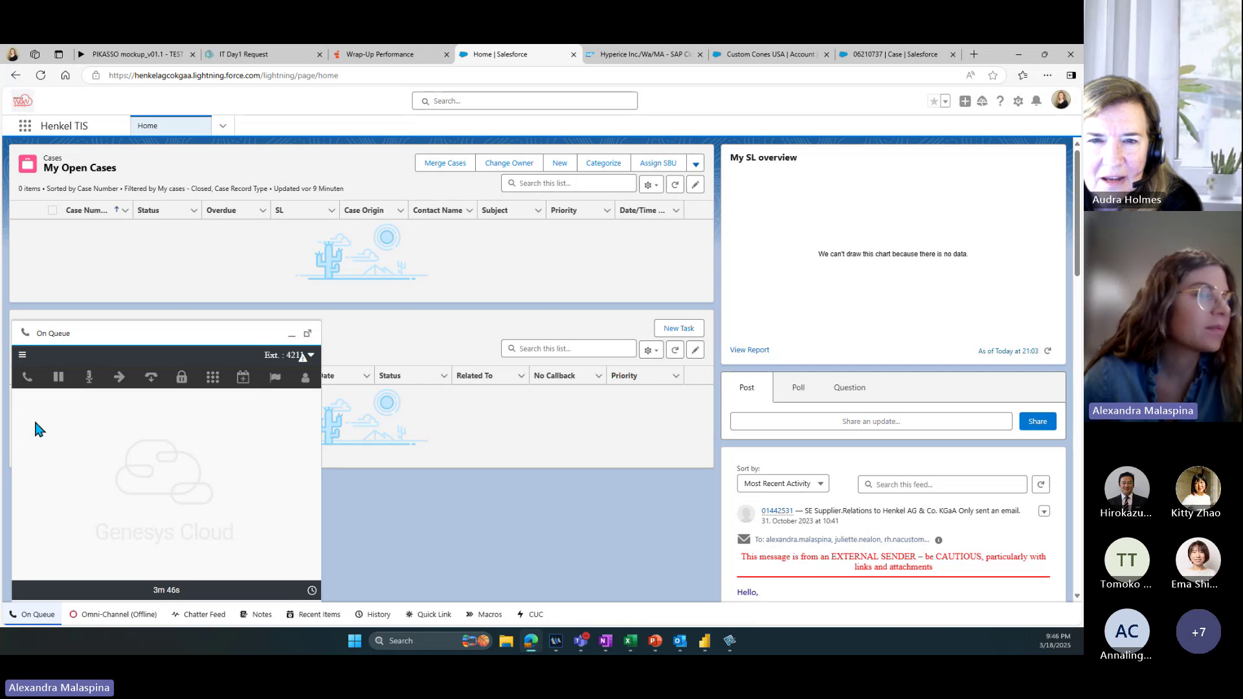
pyautogui.click(24, 356)
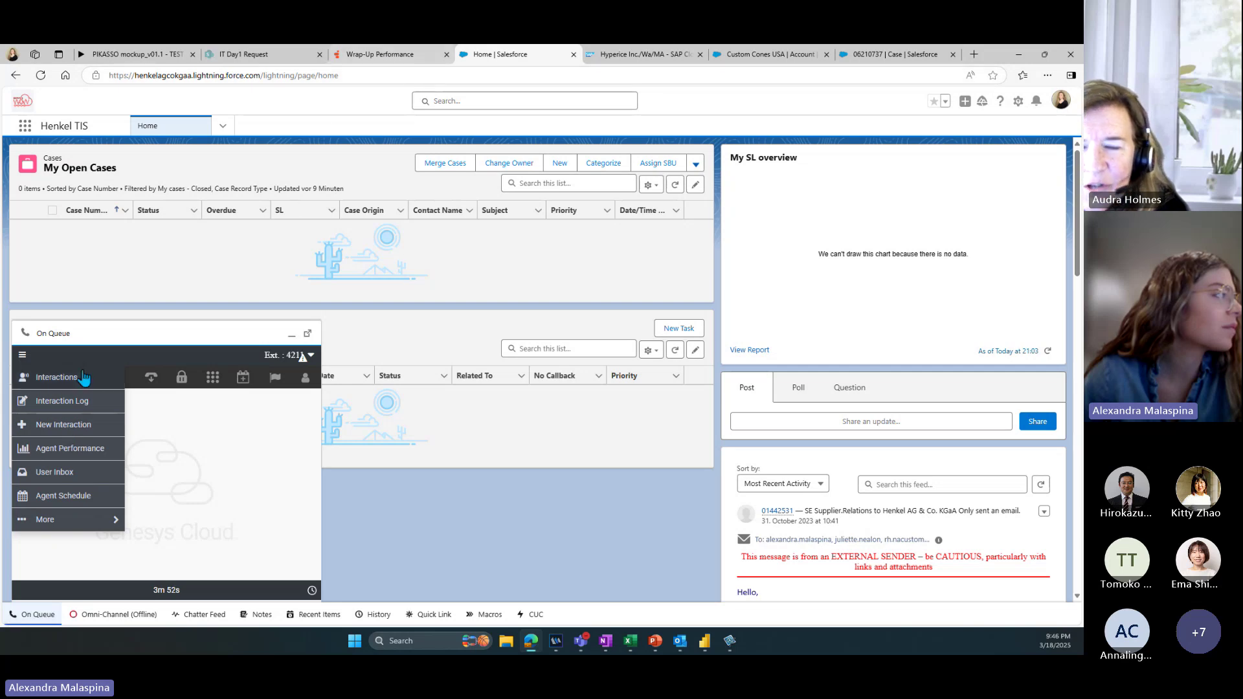
pyautogui.click(75, 524)
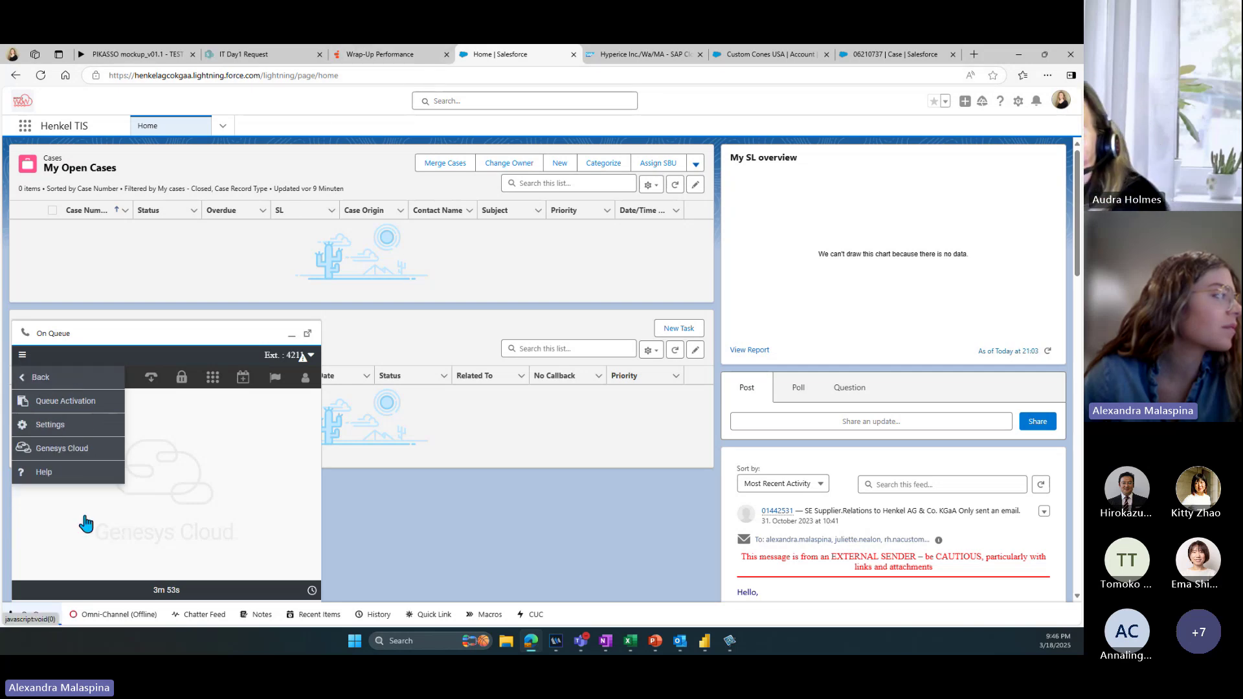
pyautogui.click(74, 402)
pyautogui.scroll(-1, 167, 443)
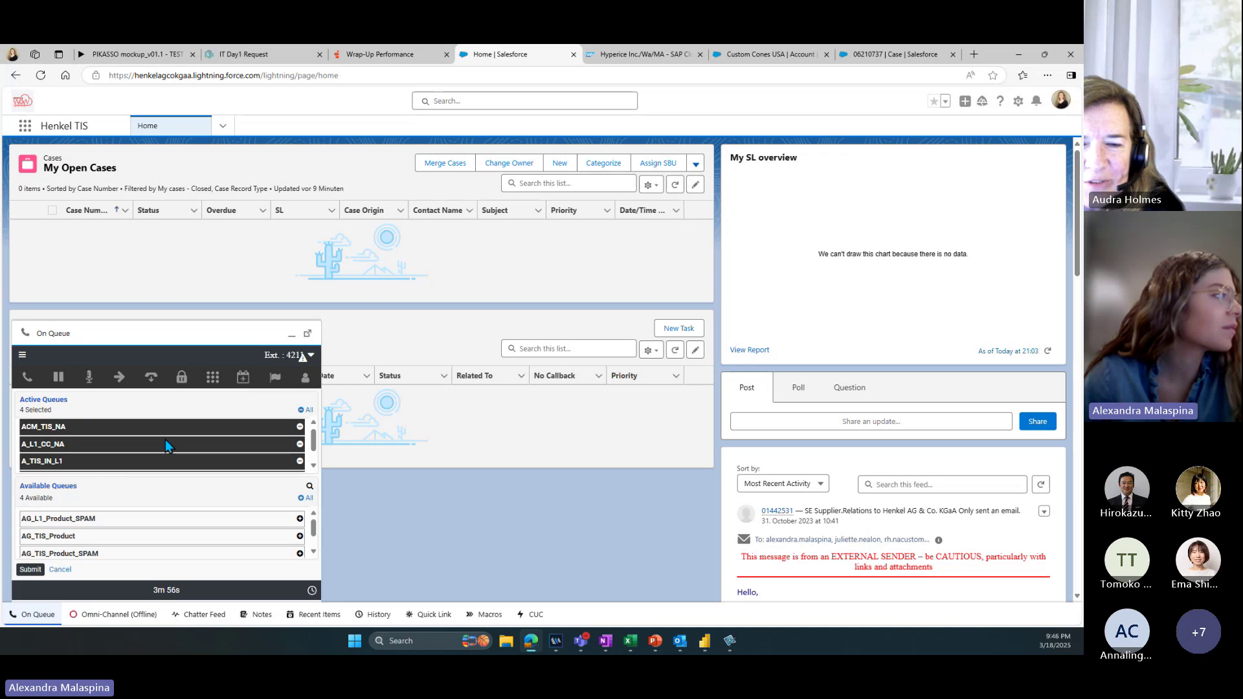
pyautogui.scroll(1, 169, 444)
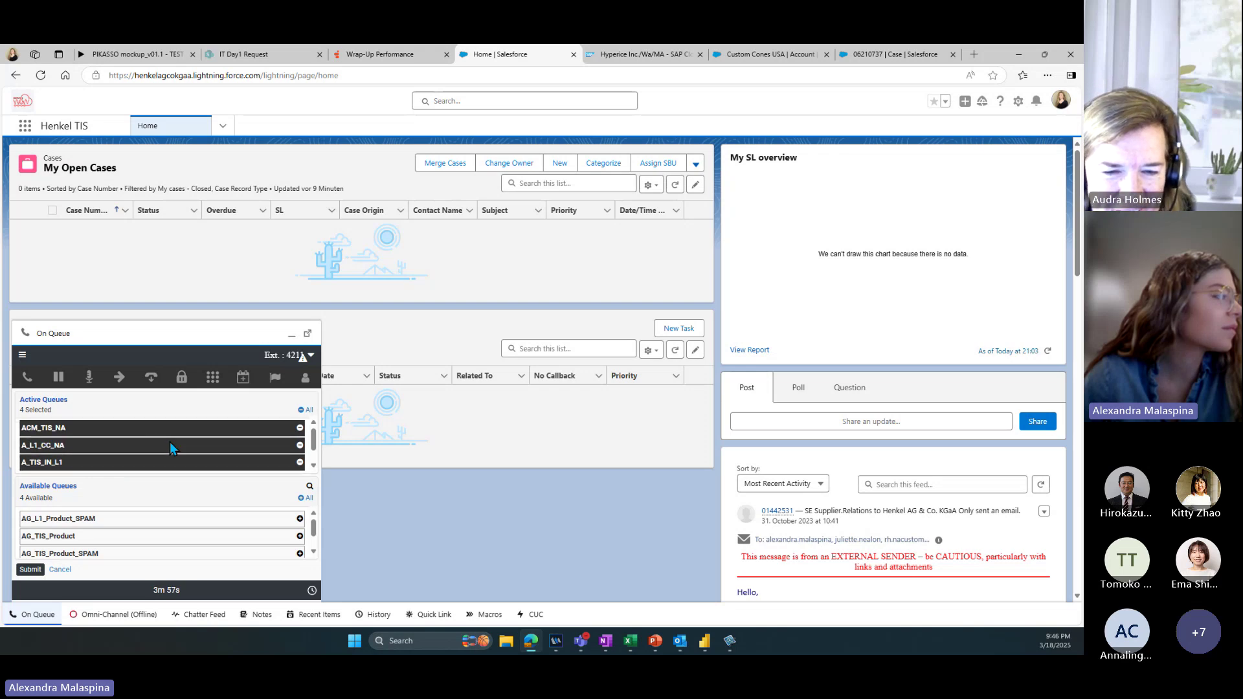
# Step: Return to the Interactions view and drag the Wrap-Up Performance tab out of the tab strip
pyautogui.click(23, 355)
pyautogui.click(56, 385)
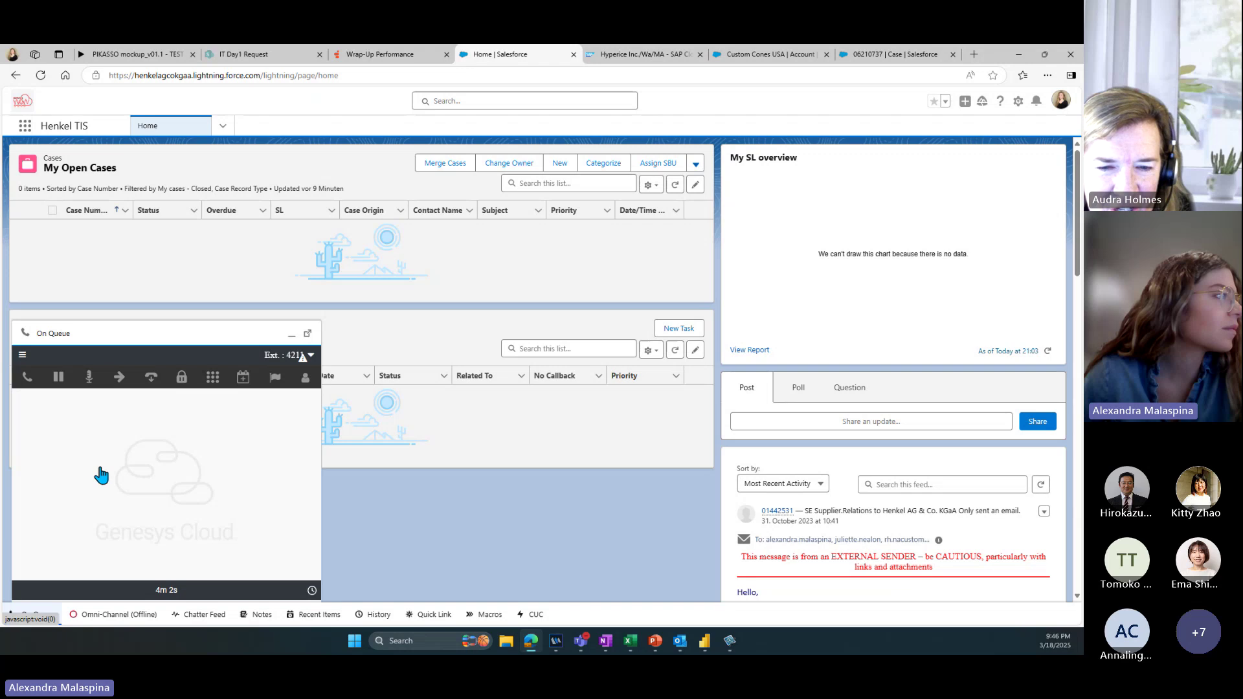
pyautogui.moveTo(382, 55); pyautogui.dragTo(302, 357)
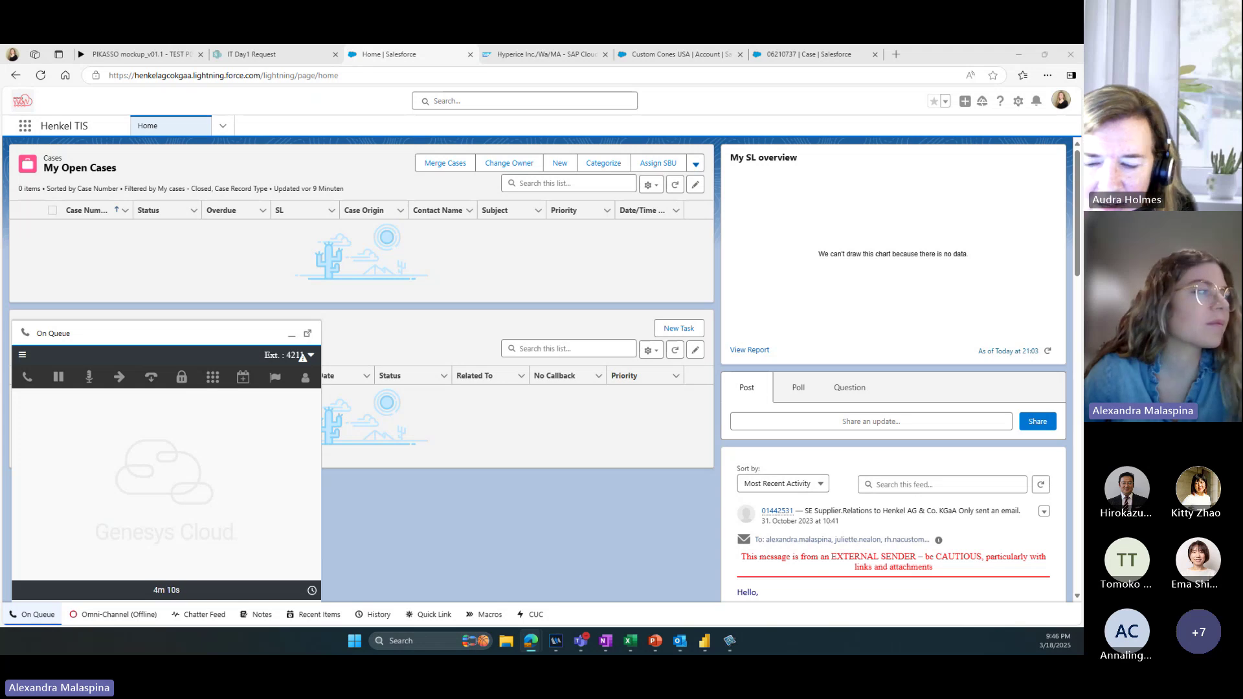
# Step: Keep the status On Queue and make the softphone footer show status instead of the call timer
pyautogui.click(22, 355)
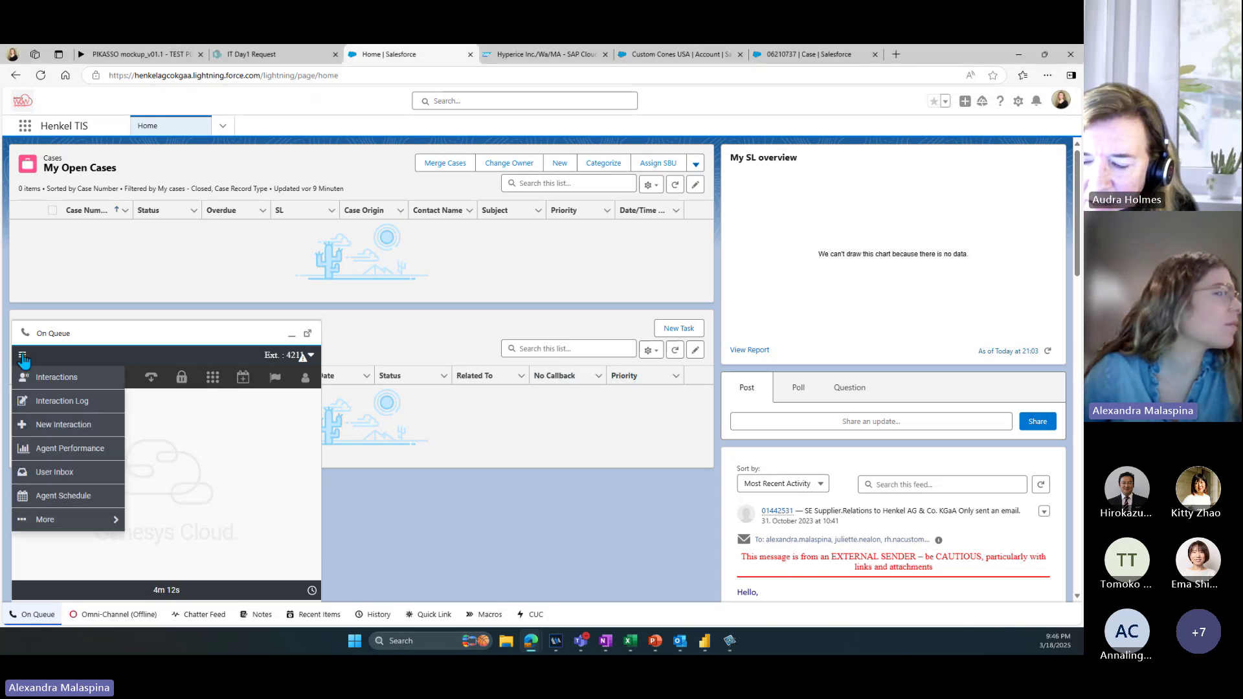
pyautogui.click(33, 379)
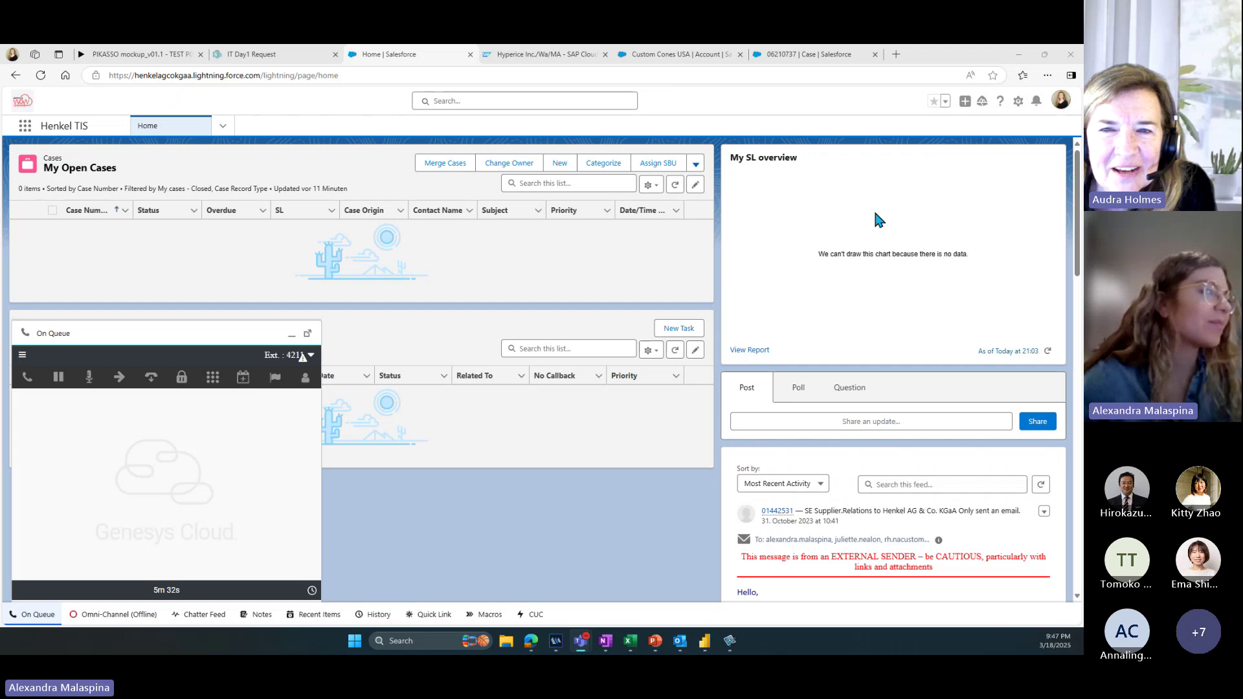
pyautogui.click(312, 365)
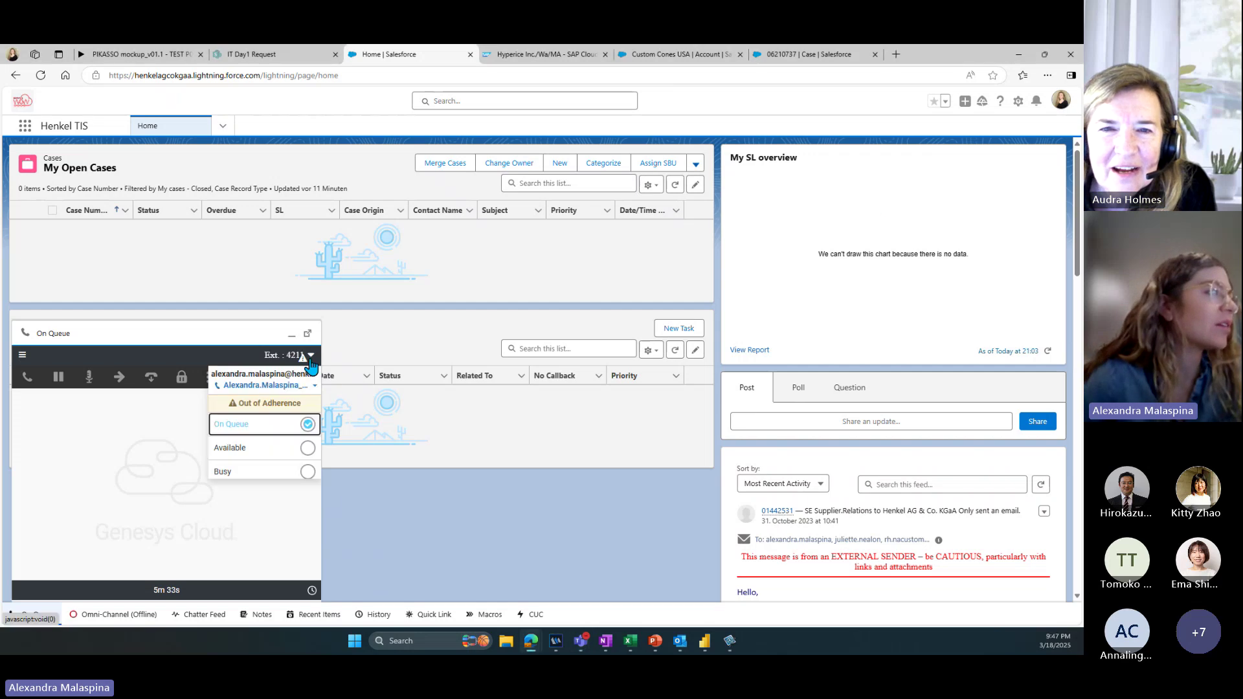
pyautogui.click(249, 427)
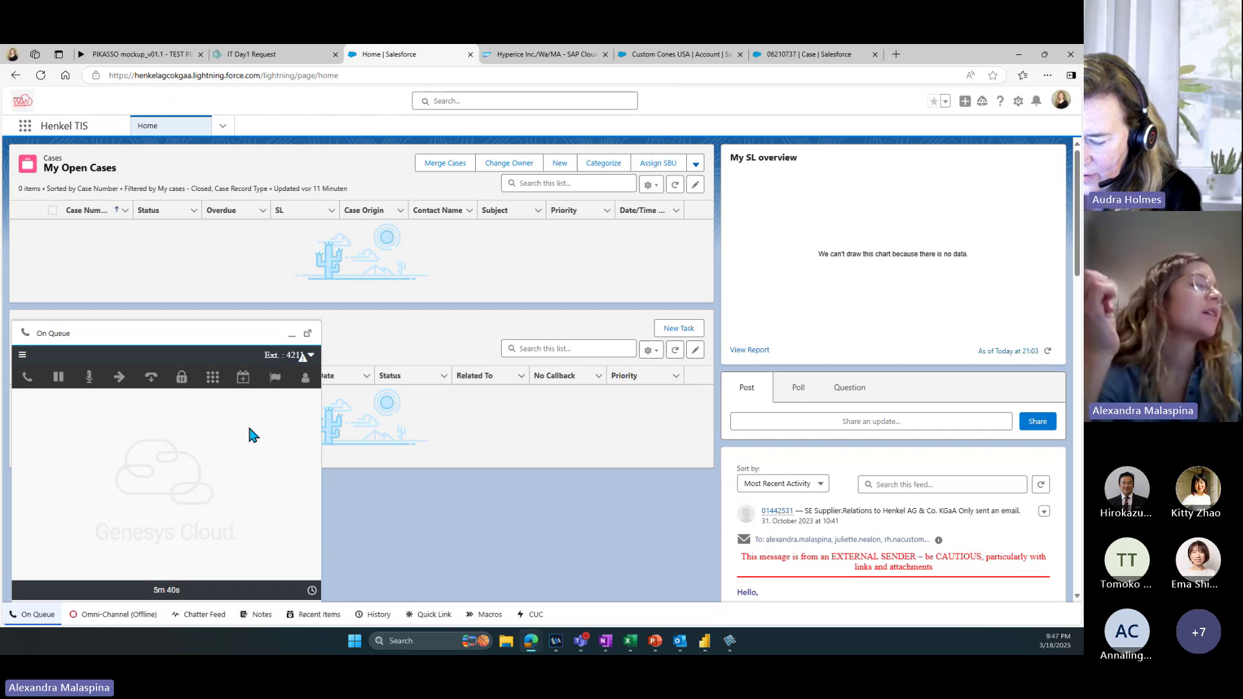
pyautogui.click(312, 591)
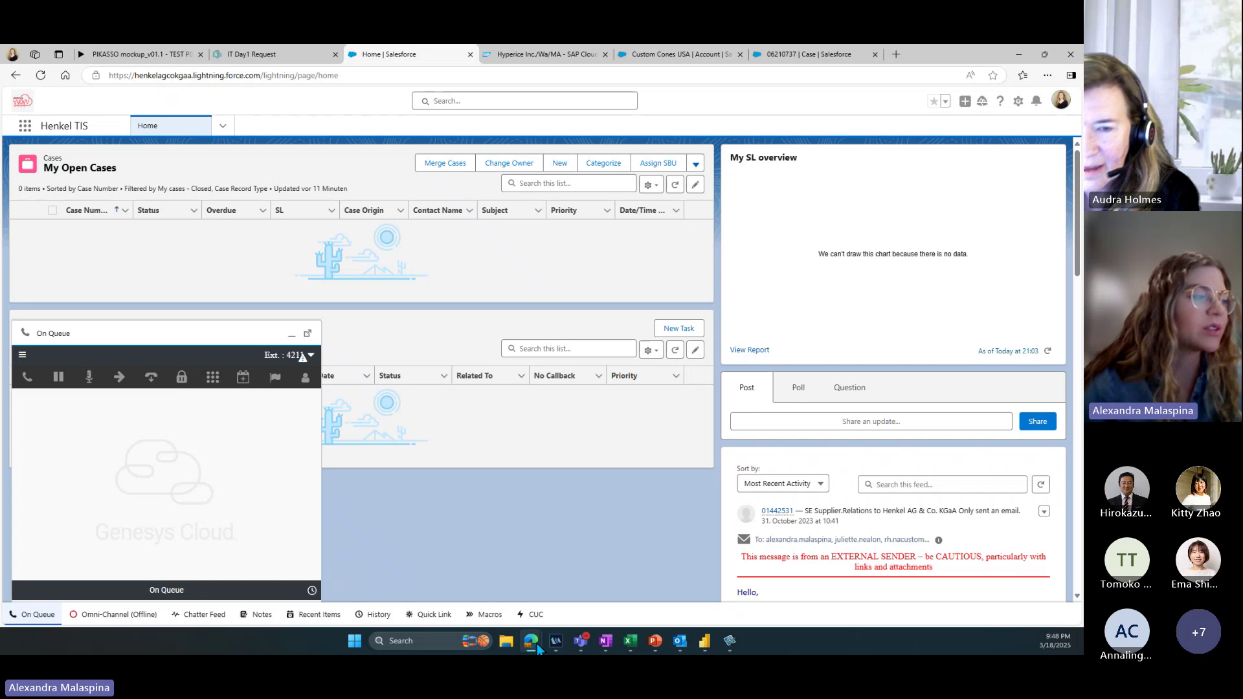
# Step: Bring the Edge window with the Henkel TIS Home page back to the front
pyautogui.moveTo(537, 647)
pyautogui.click(625, 523)
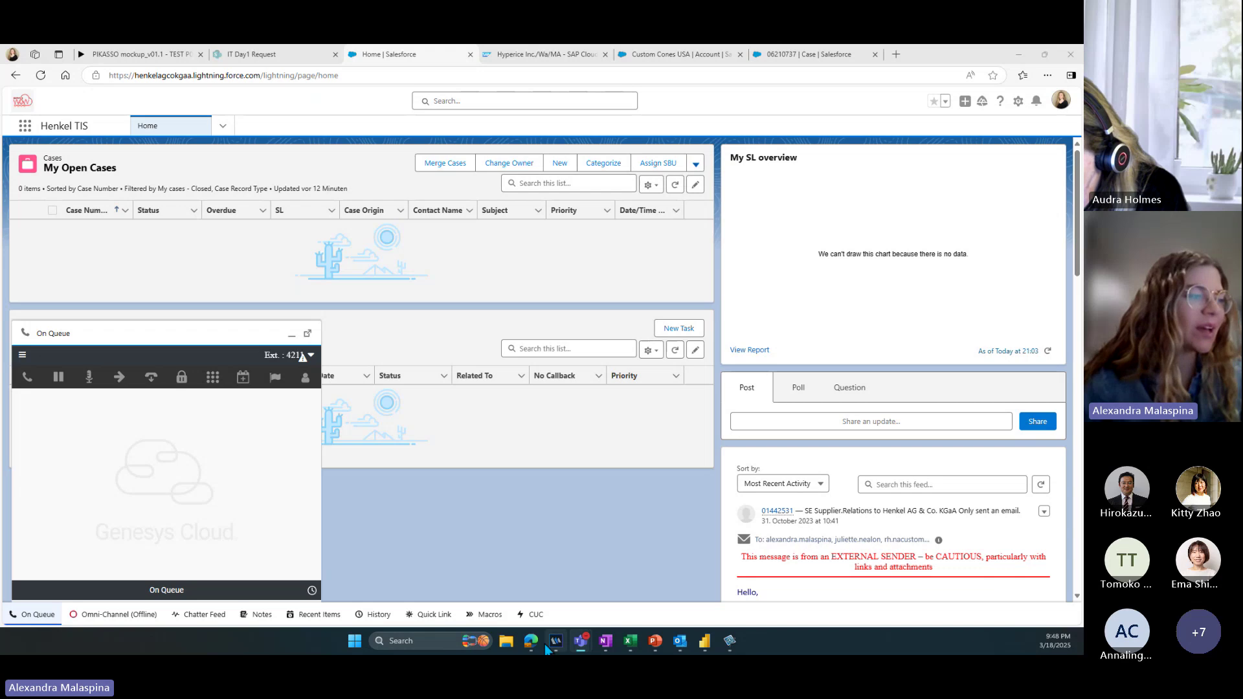
pyautogui.moveTo(530, 641)
pyautogui.click(582, 554)
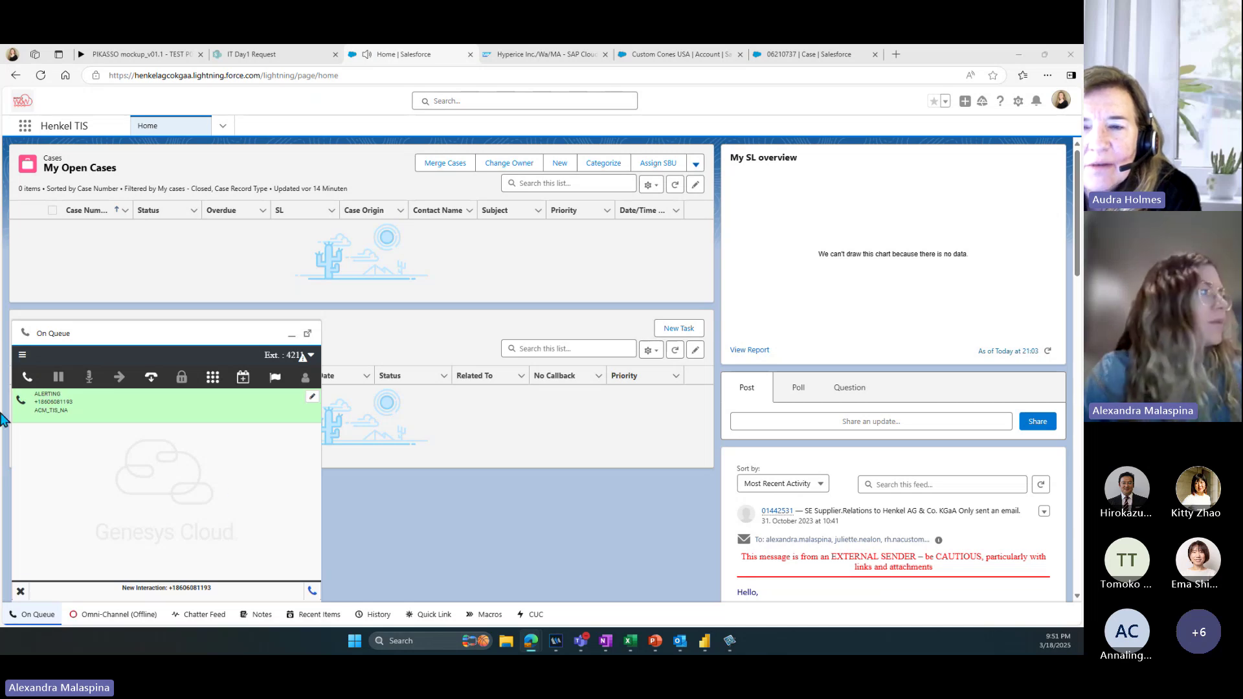
# Step: Pick up and mute the ACM_TIS_NA call, then view its voice - Not Recognized task
pyautogui.click(27, 387)
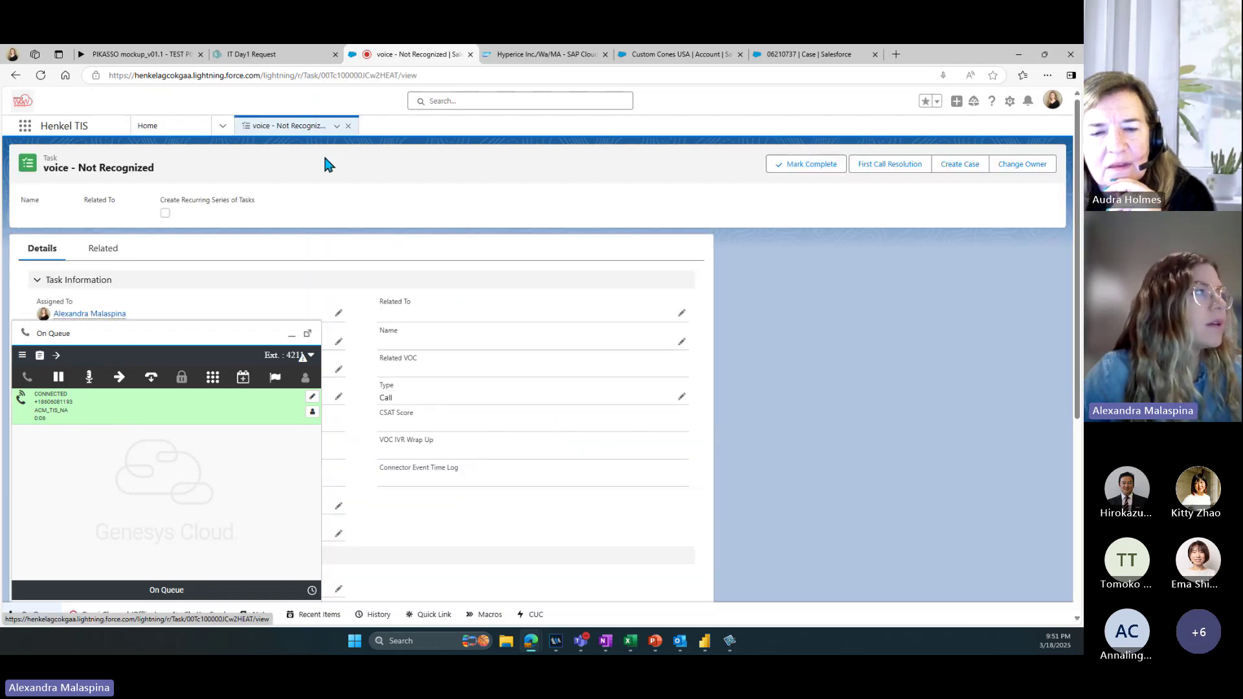
pyautogui.click(90, 377)
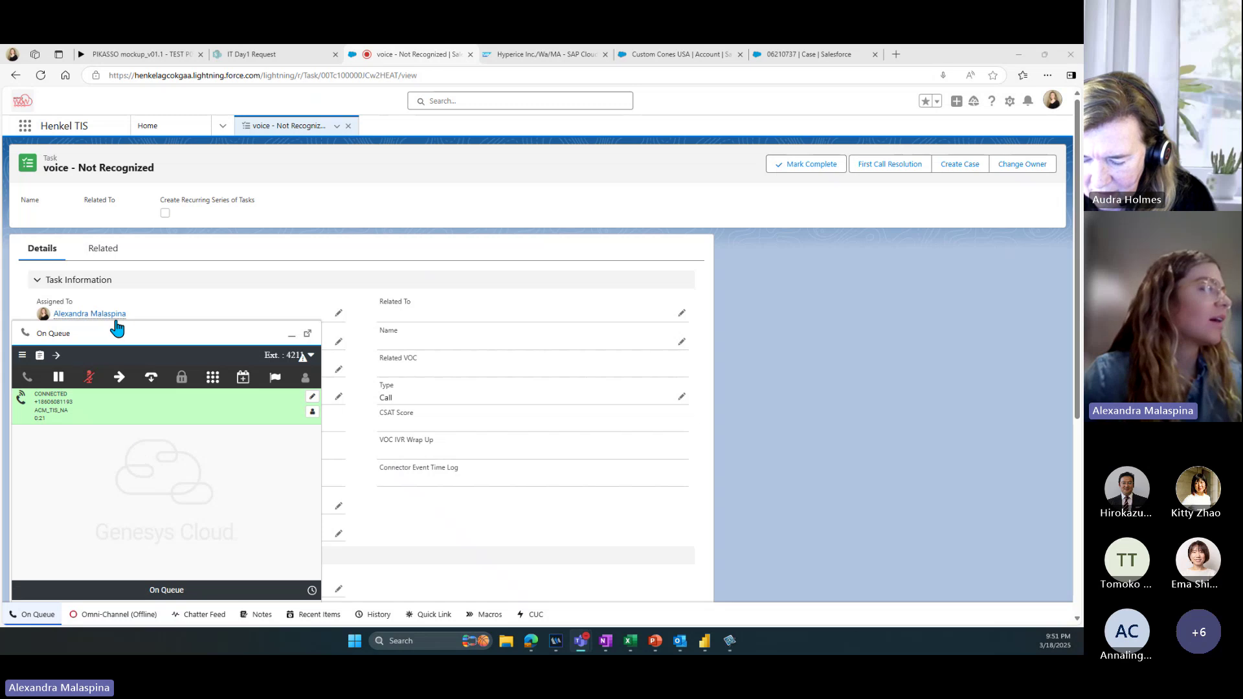
pyautogui.click(290, 335)
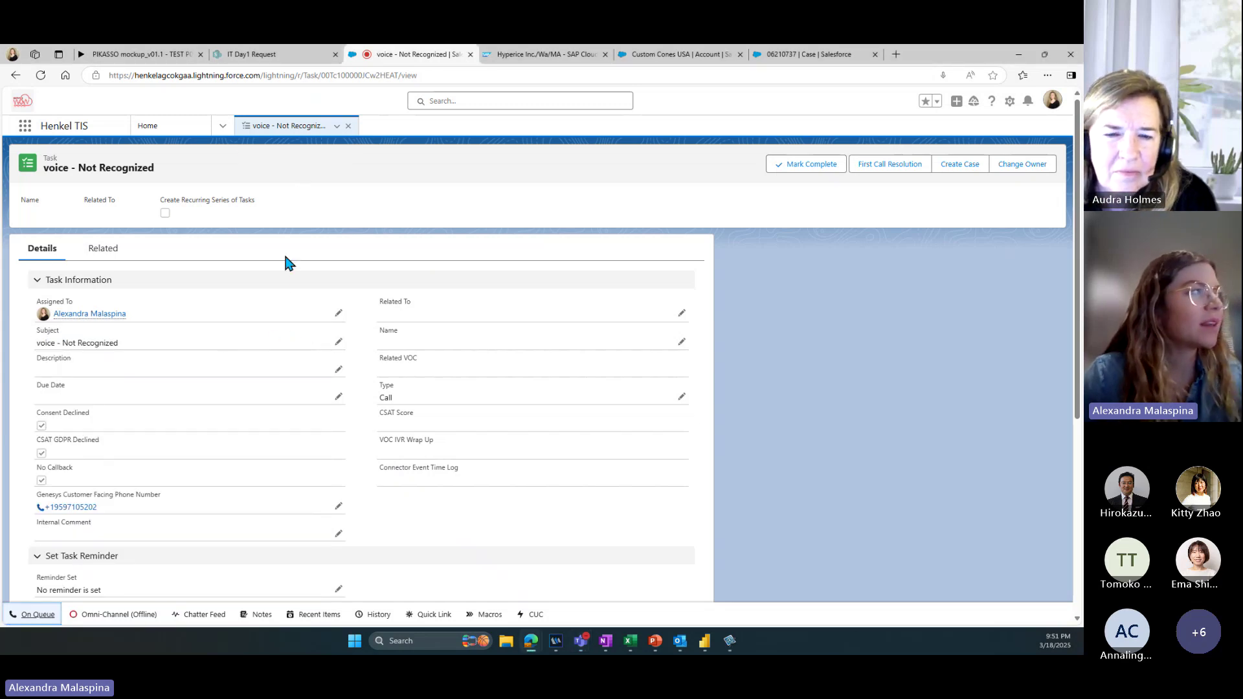
pyautogui.click(181, 127)
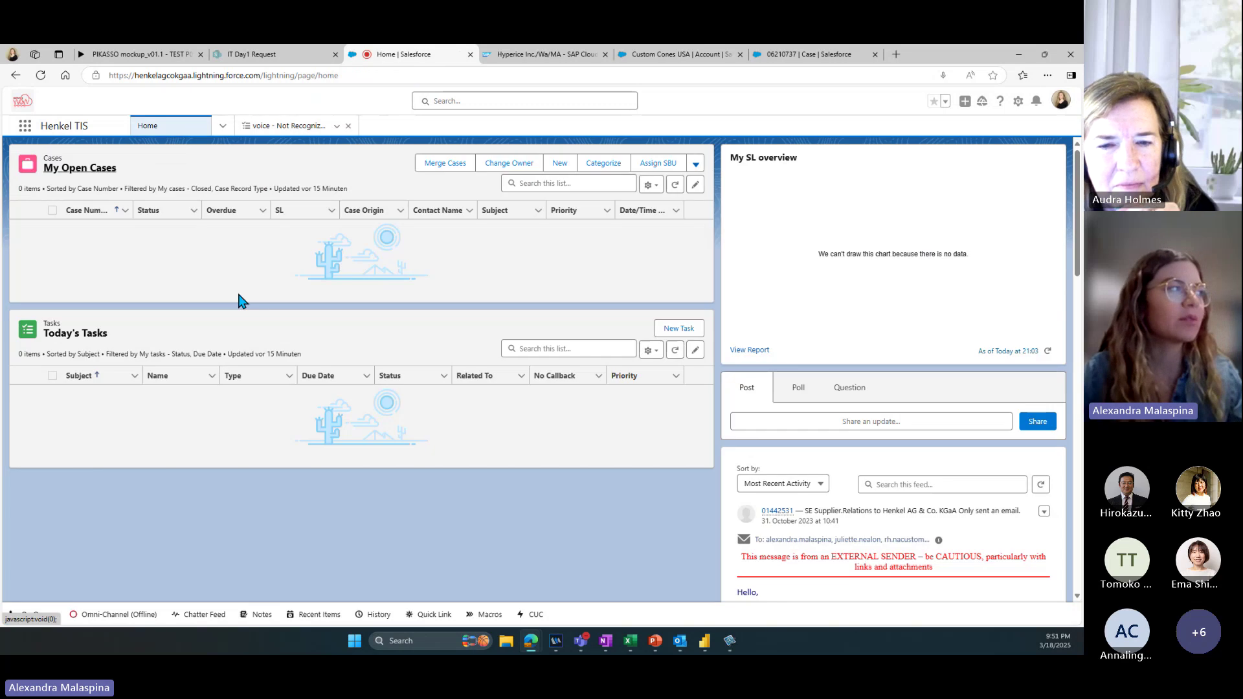
pyautogui.click(281, 127)
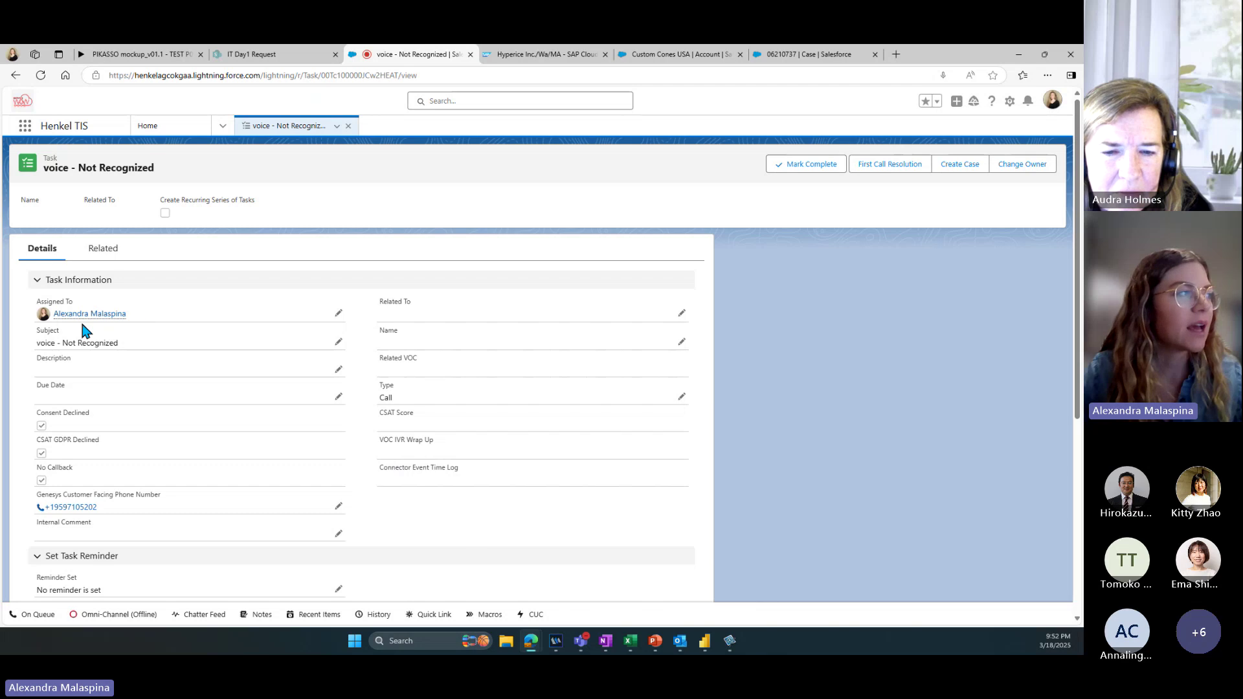
pyautogui.moveTo(100, 315)
pyautogui.scroll(-3, 246, 414)
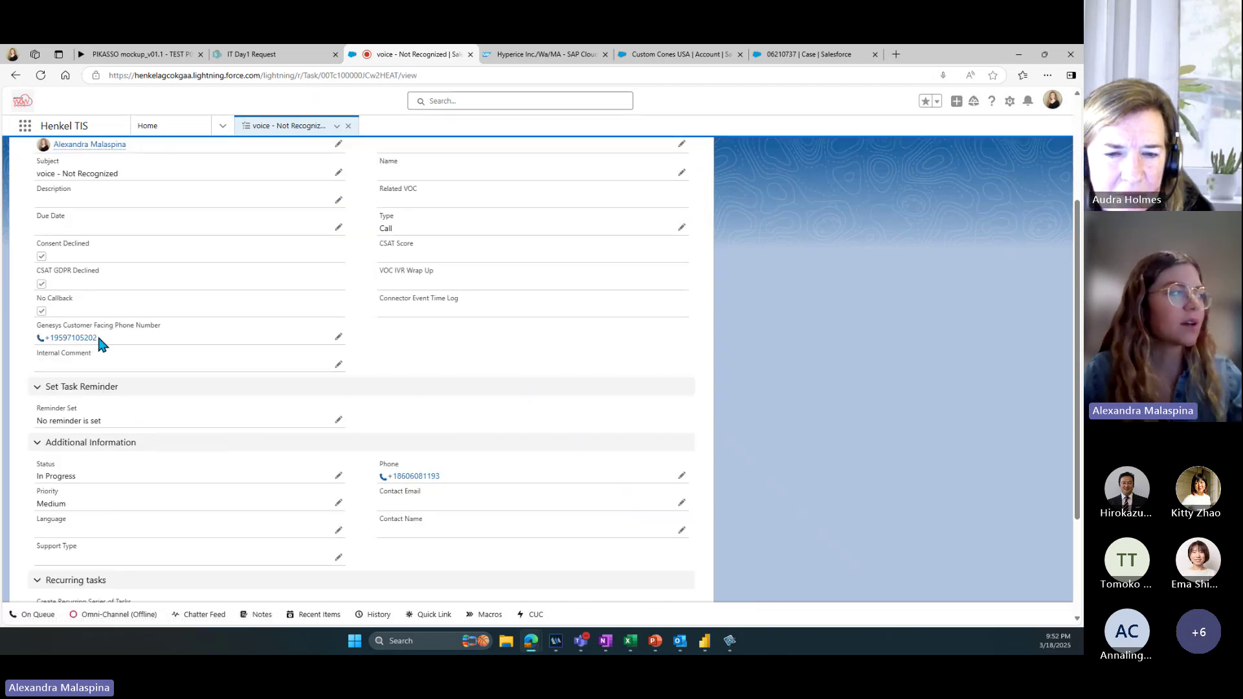
pyautogui.scroll(-2, 151, 388)
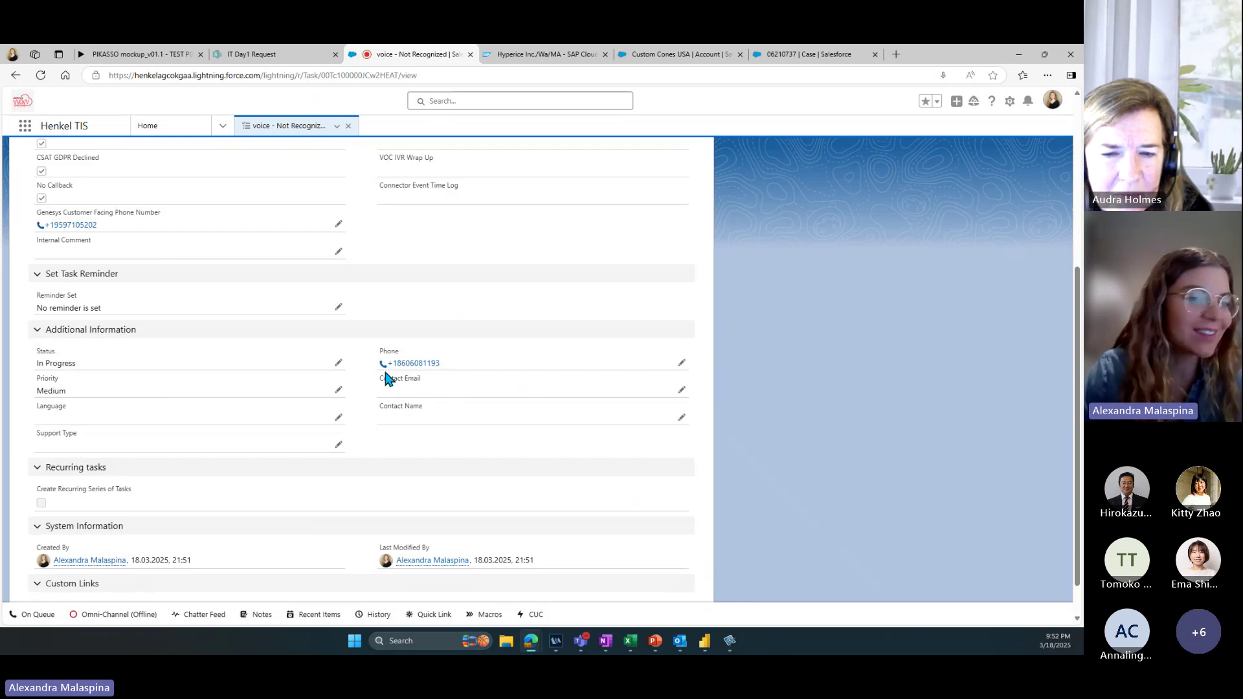
pyautogui.scroll(-1, 120, 492)
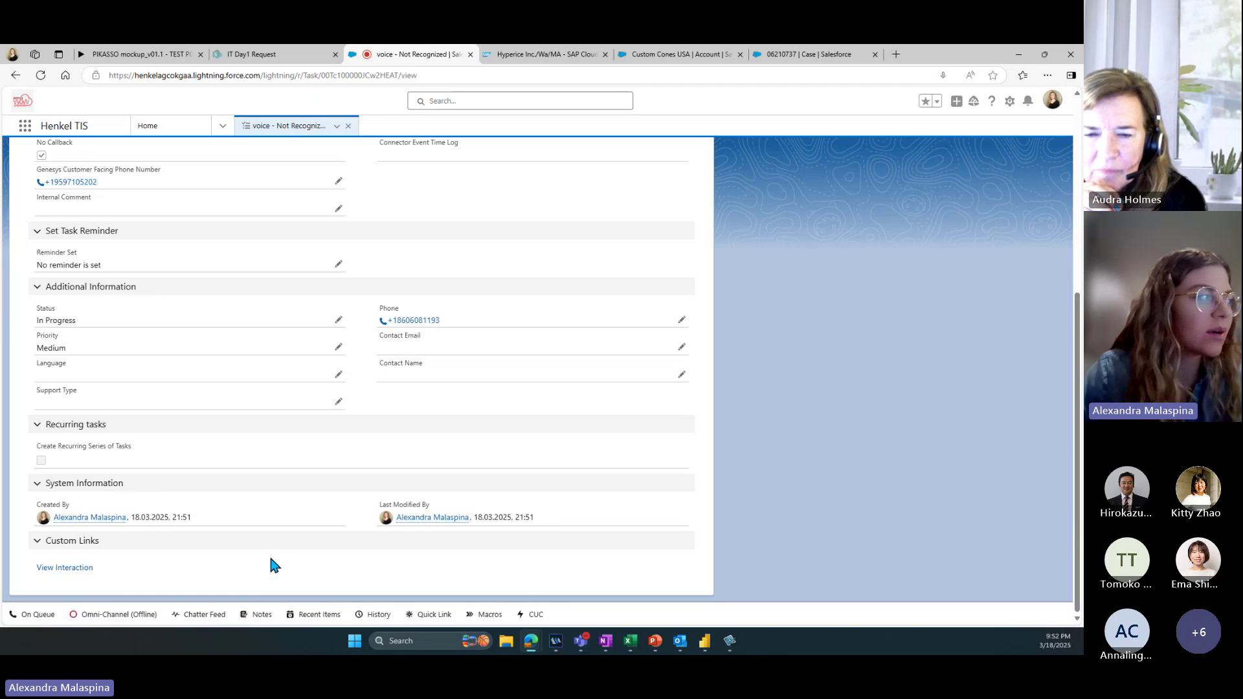
pyautogui.scroll(1, 270, 560)
pyautogui.scroll(5, 272, 560)
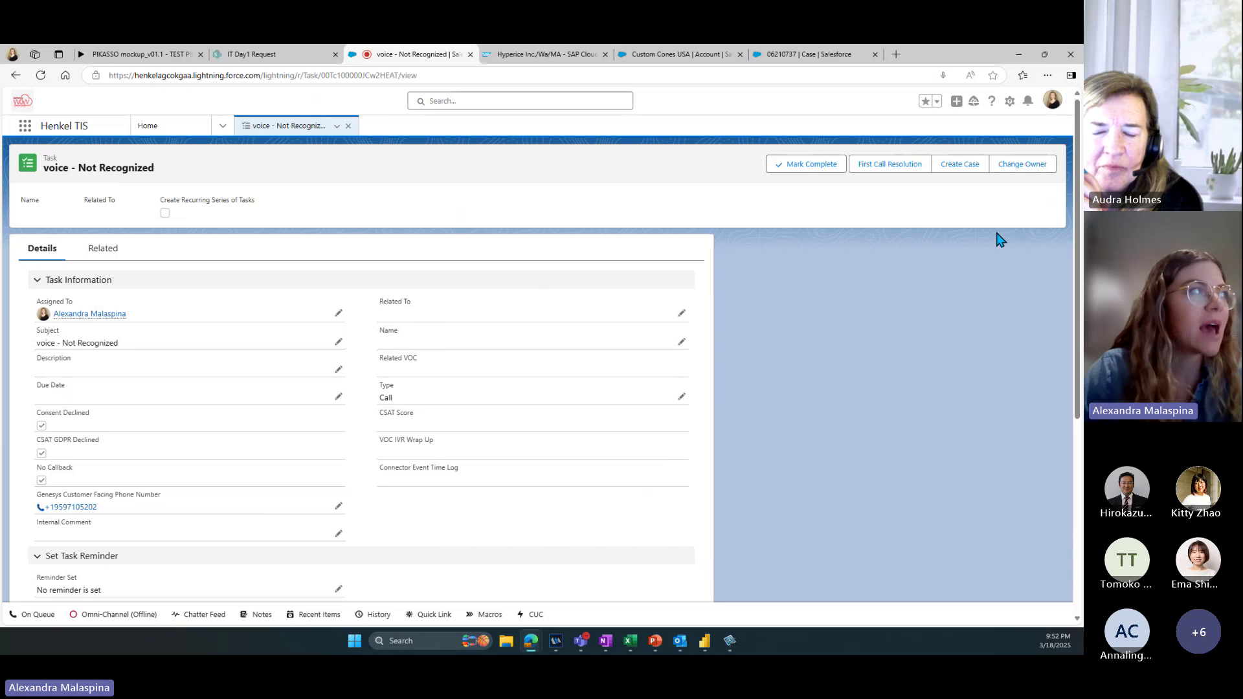
# Step: Create case 06211707 from the task, describing the presenters' Service Cloud demo
pyautogui.click(967, 171)
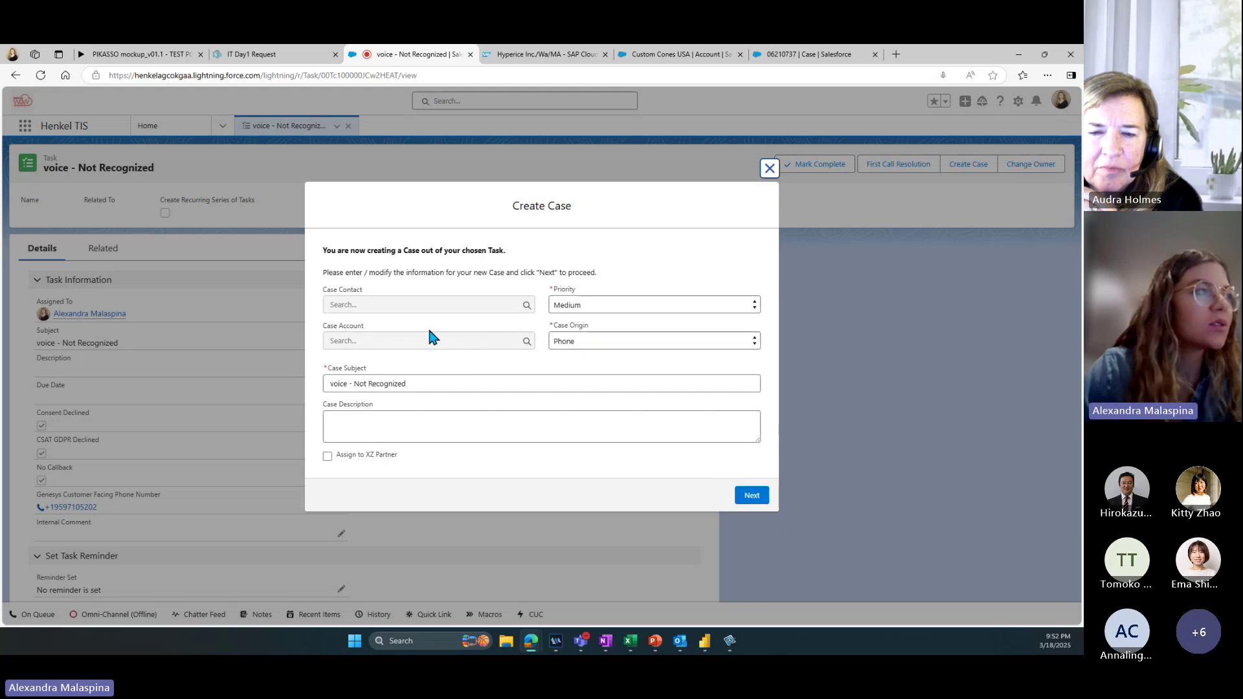
pyautogui.click(397, 422)
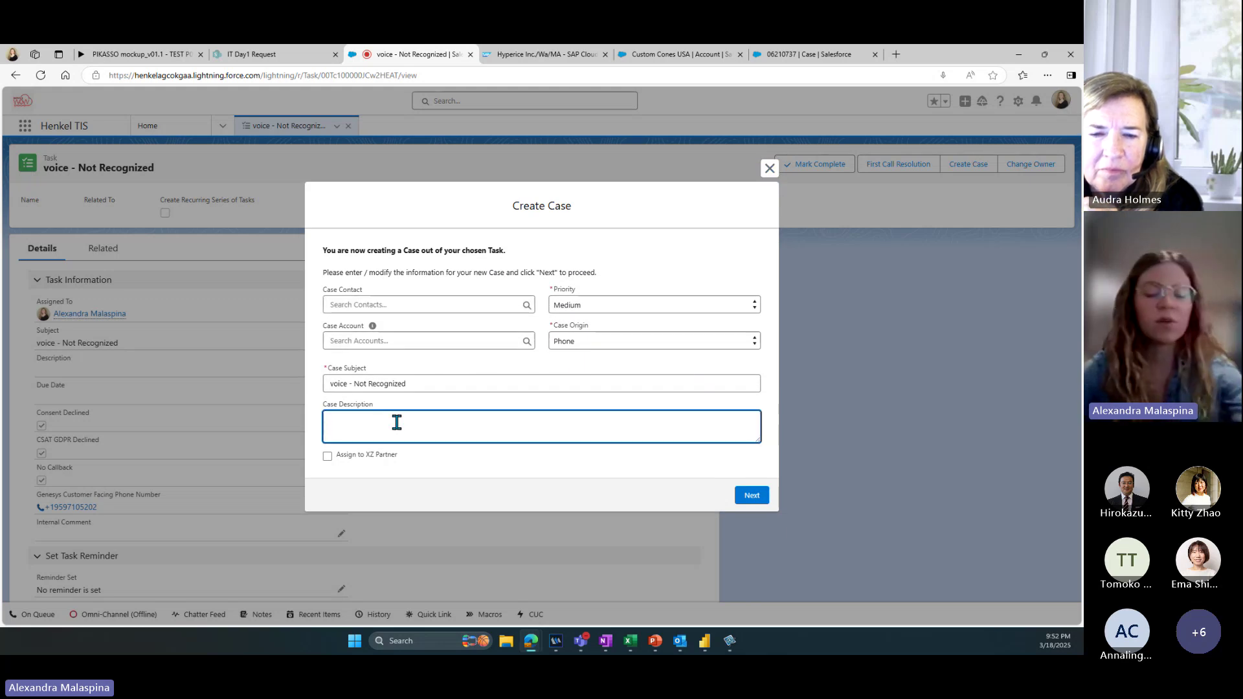
pyautogui.write('Audra')
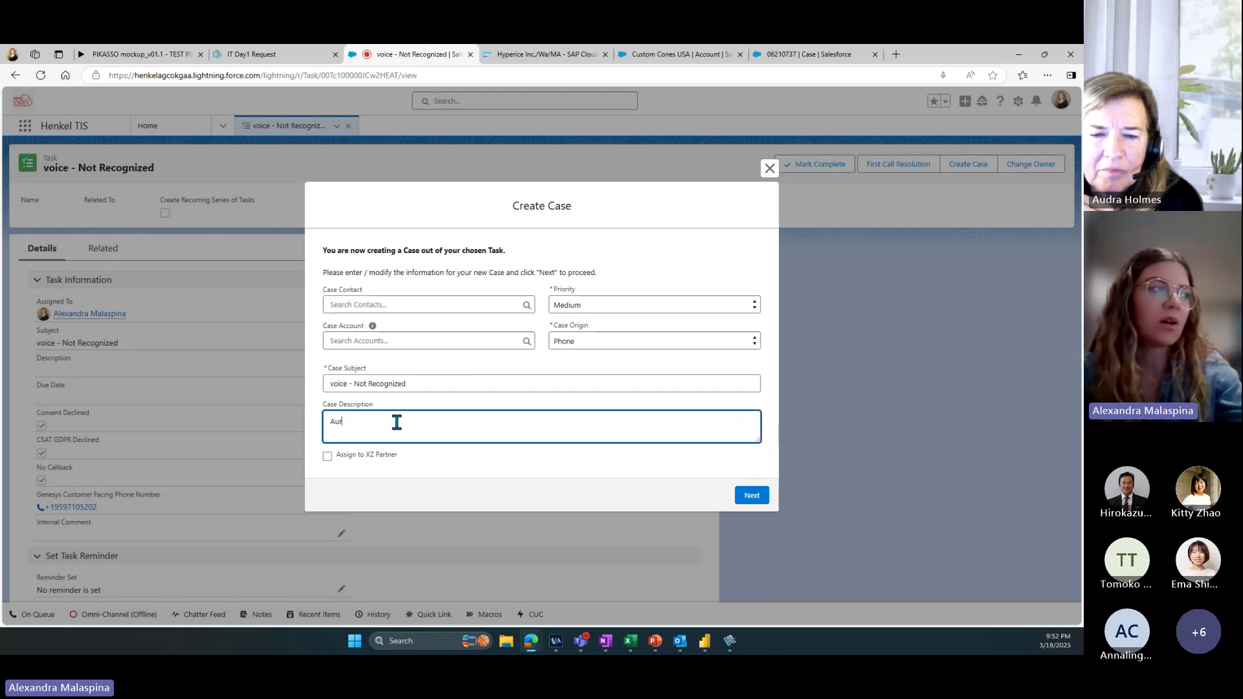
pyautogui.write(' and Ally ')
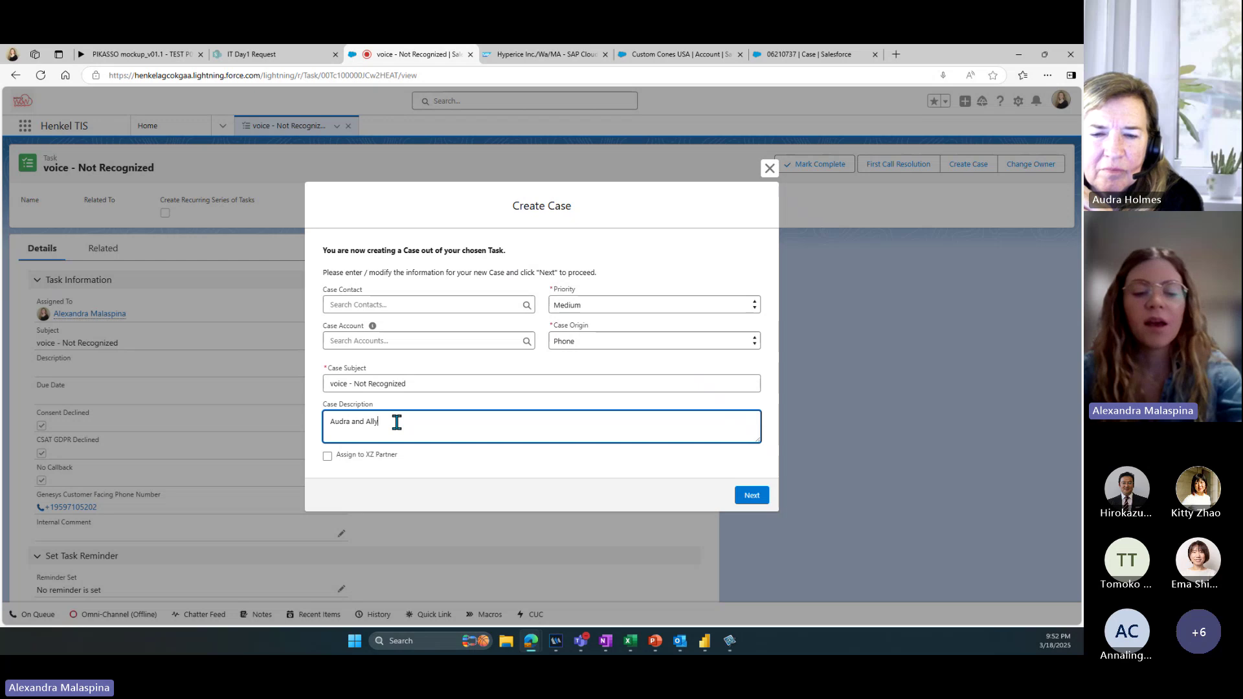
pyautogui.write('showing dem')
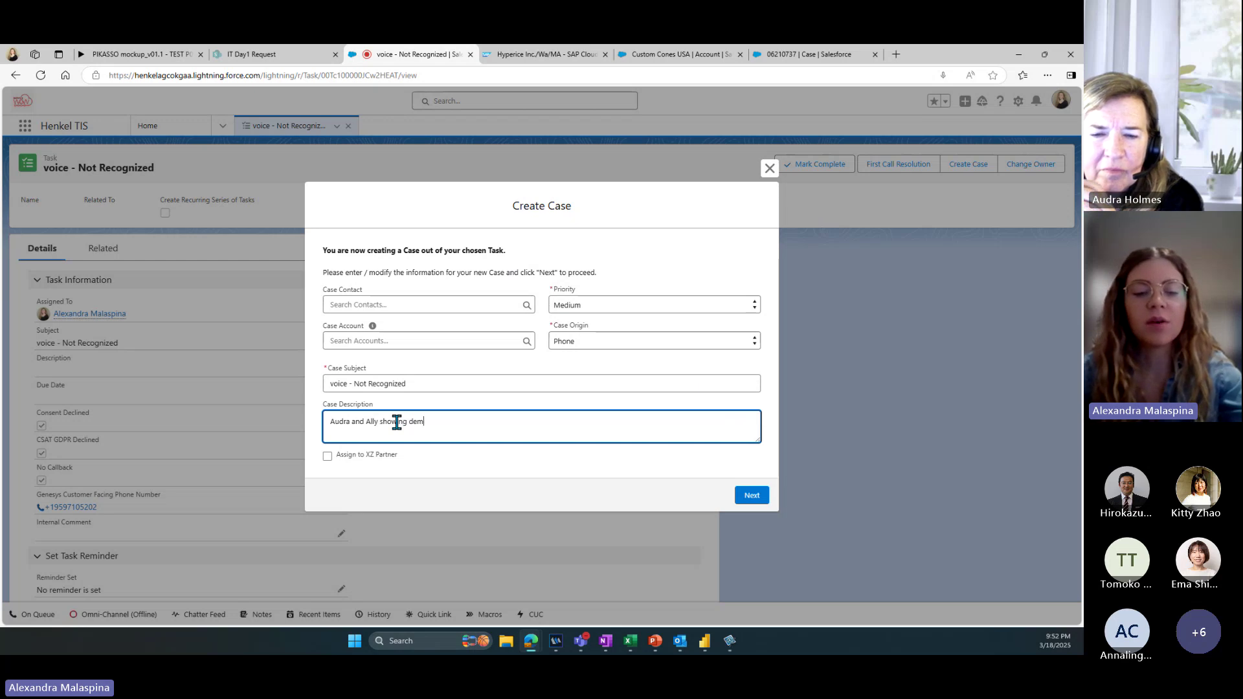
pyautogui.write('o of Service Cloud')
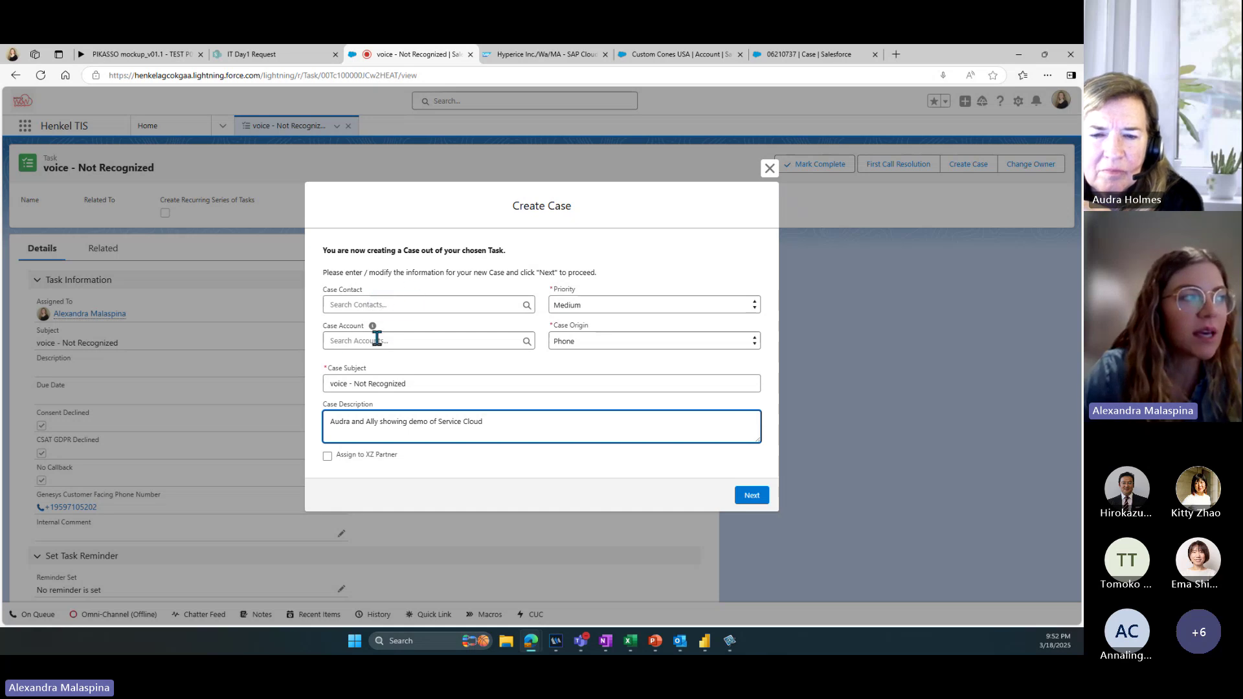
pyautogui.click(748, 498)
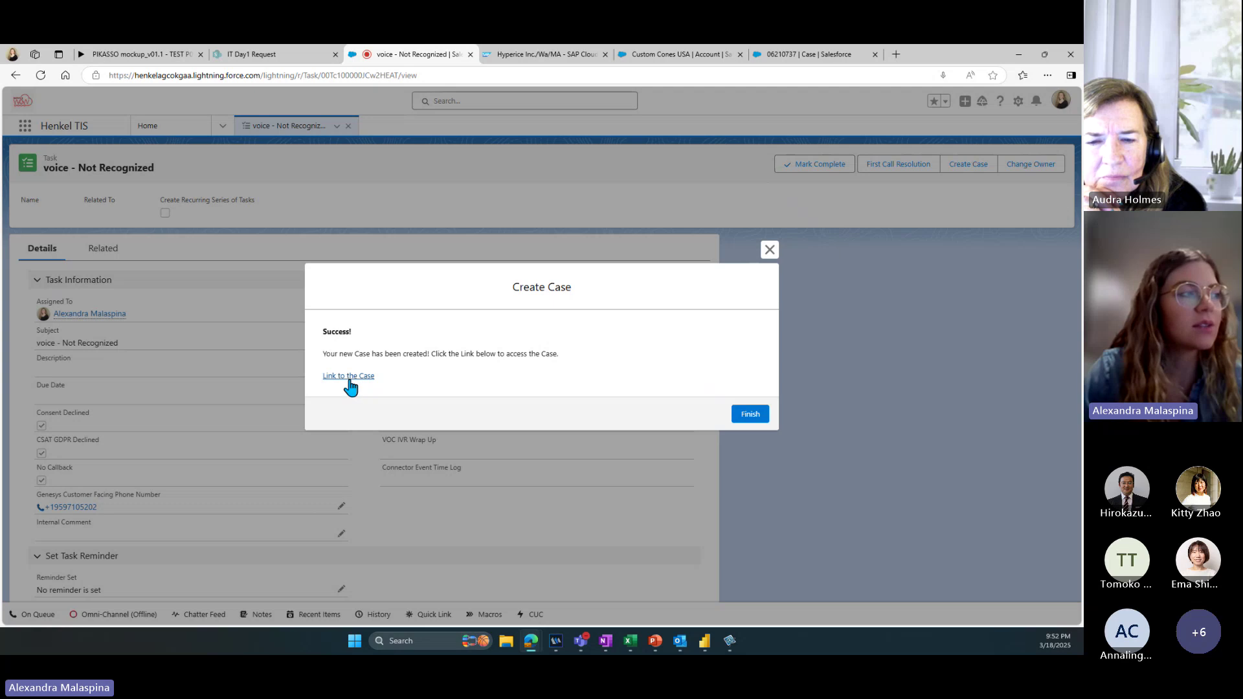
pyautogui.click(749, 413)
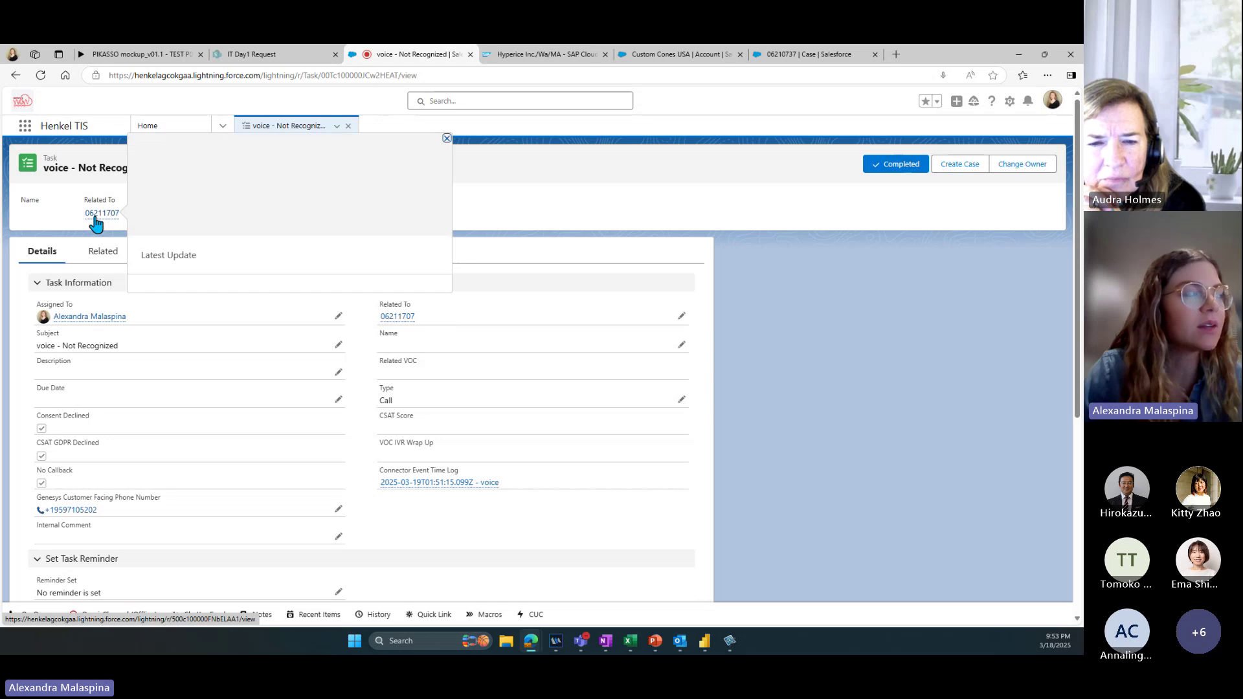
# Step: Open case 06211707 from the task's Related To link and scroll through its record
pyautogui.click(95, 217)
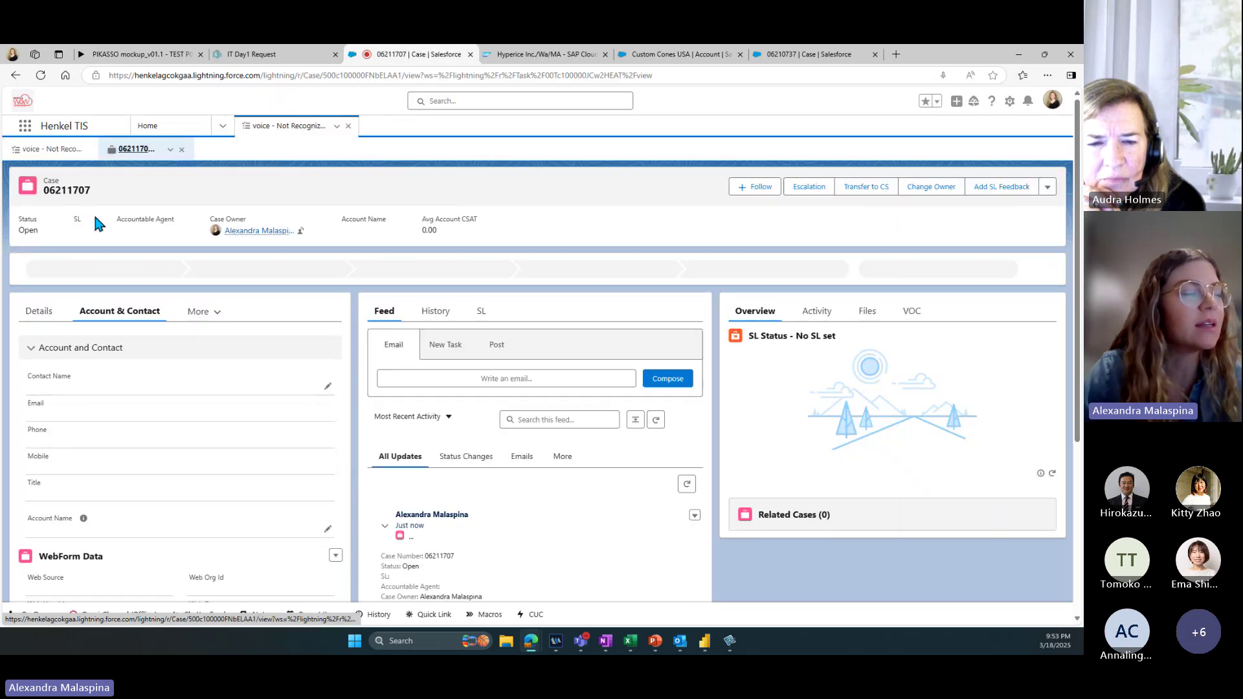
pyautogui.scroll(-1, 452, 475)
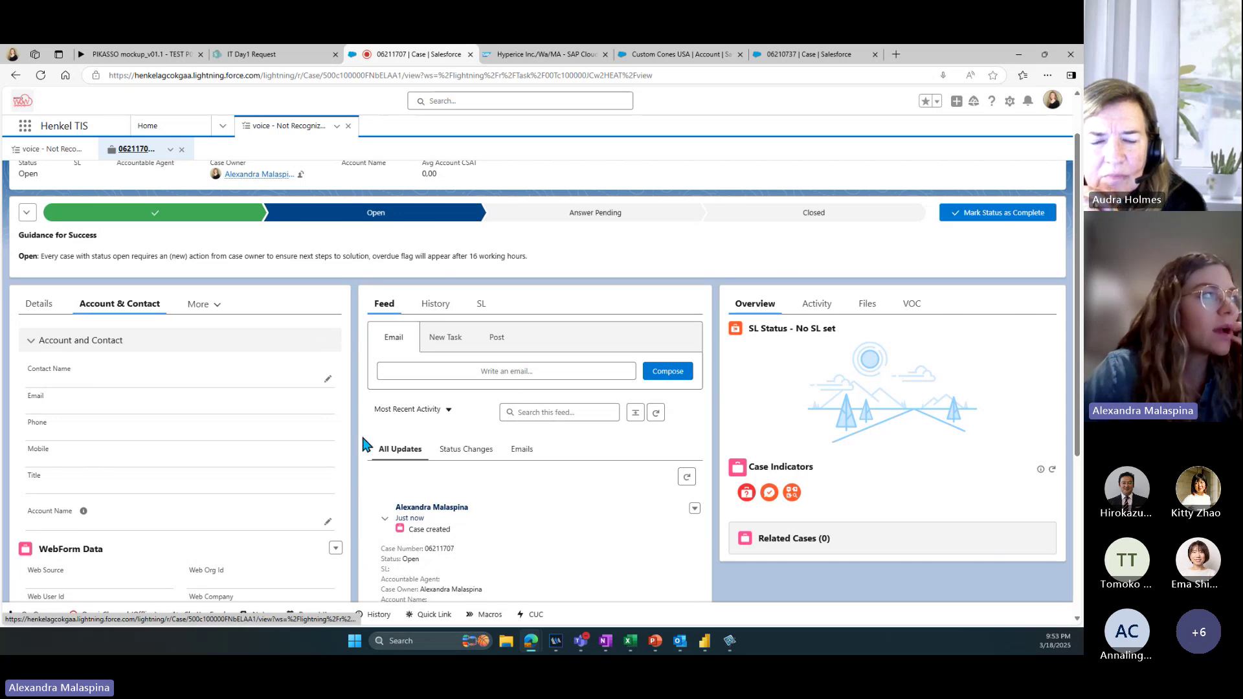
pyautogui.scroll(-3, 365, 496)
pyautogui.scroll(4, 359, 537)
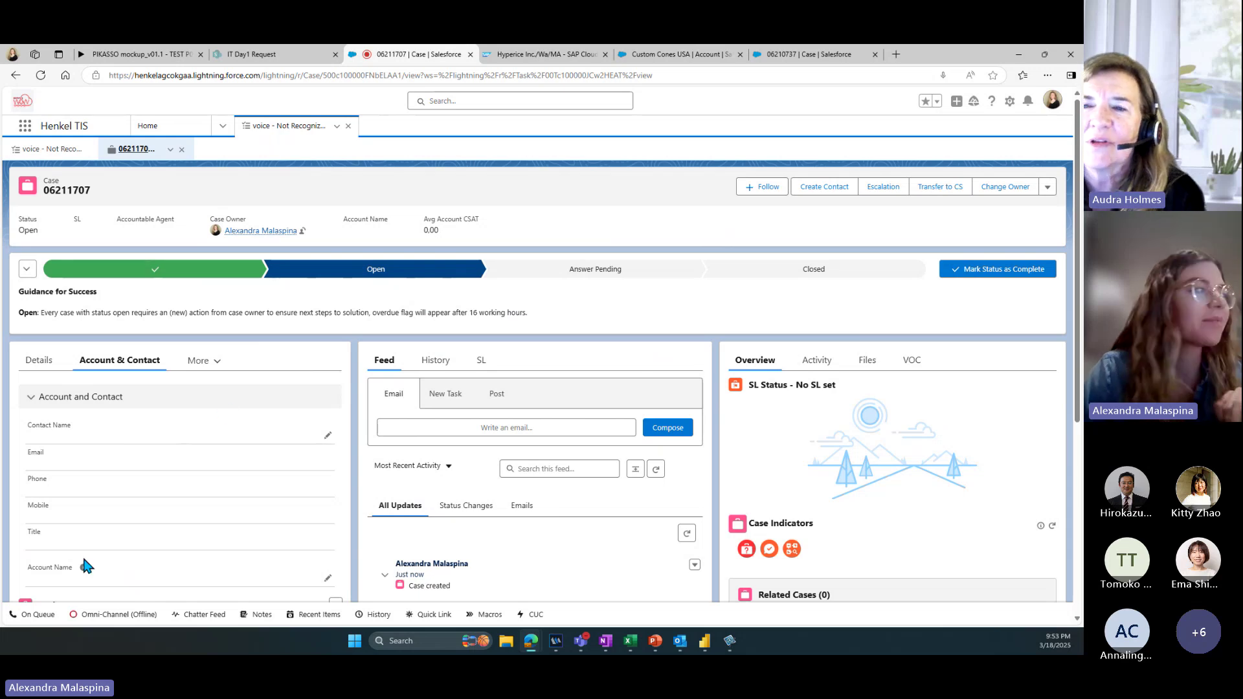
pyautogui.click(35, 620)
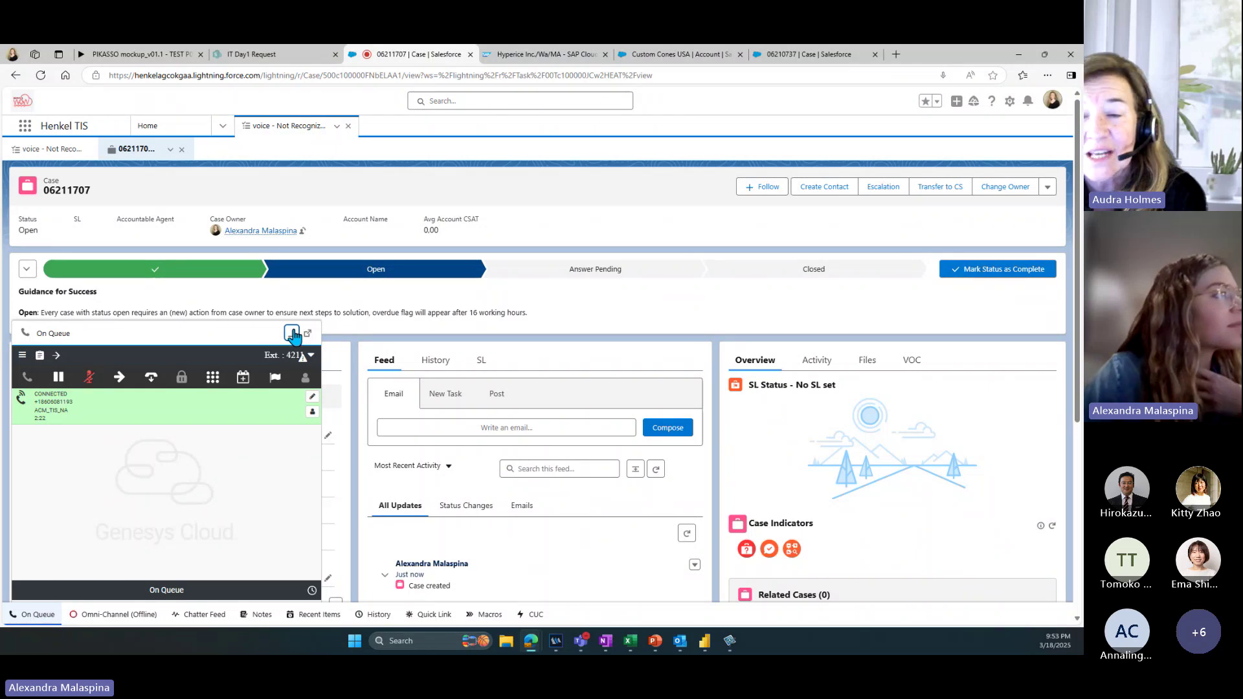
pyautogui.click(292, 334)
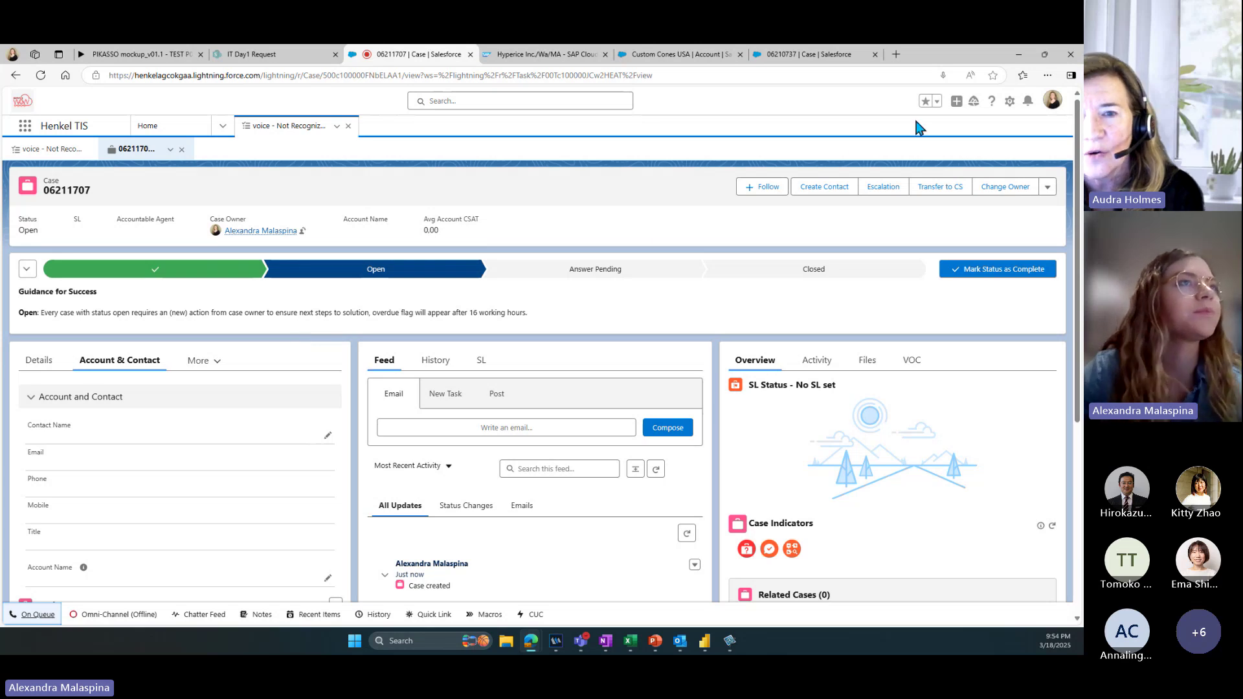
pyautogui.click(937, 104)
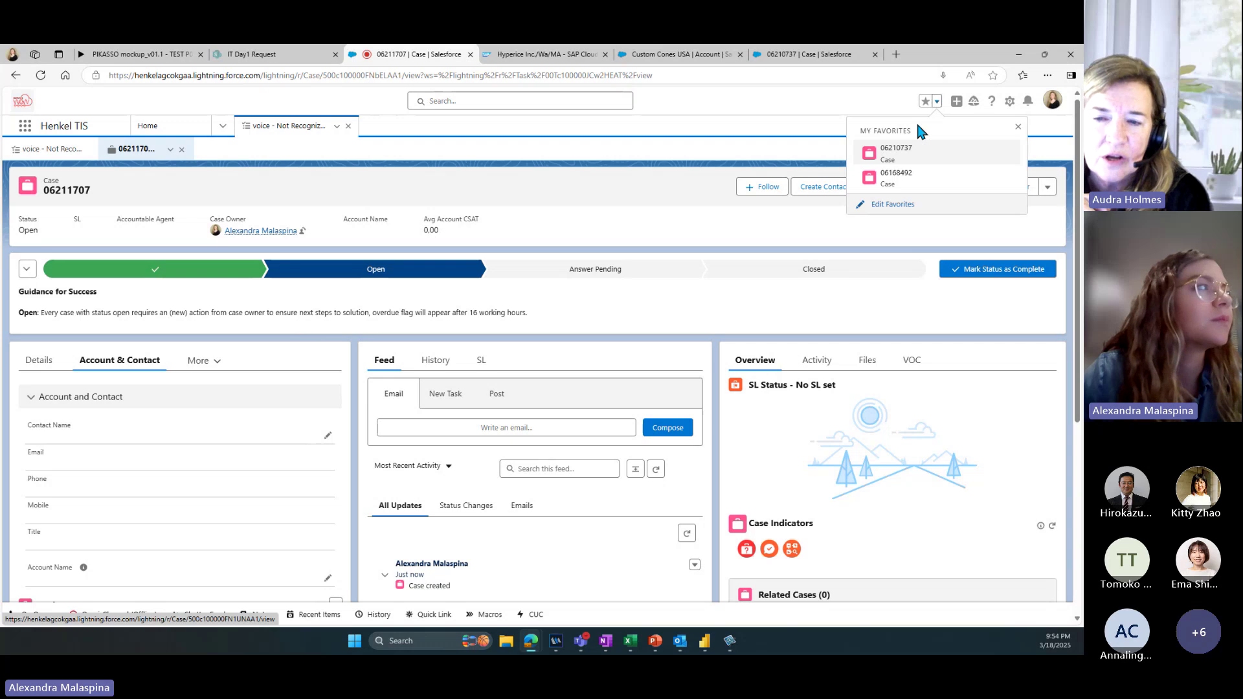
pyautogui.click(899, 161)
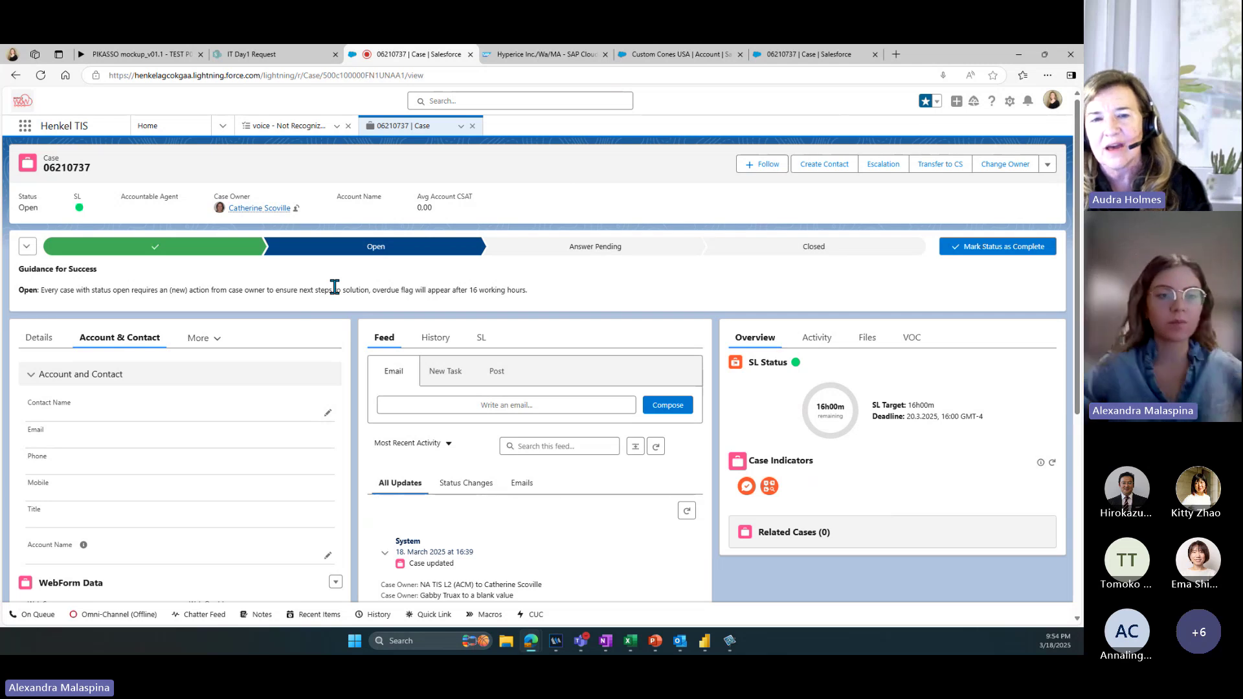
pyautogui.click(295, 127)
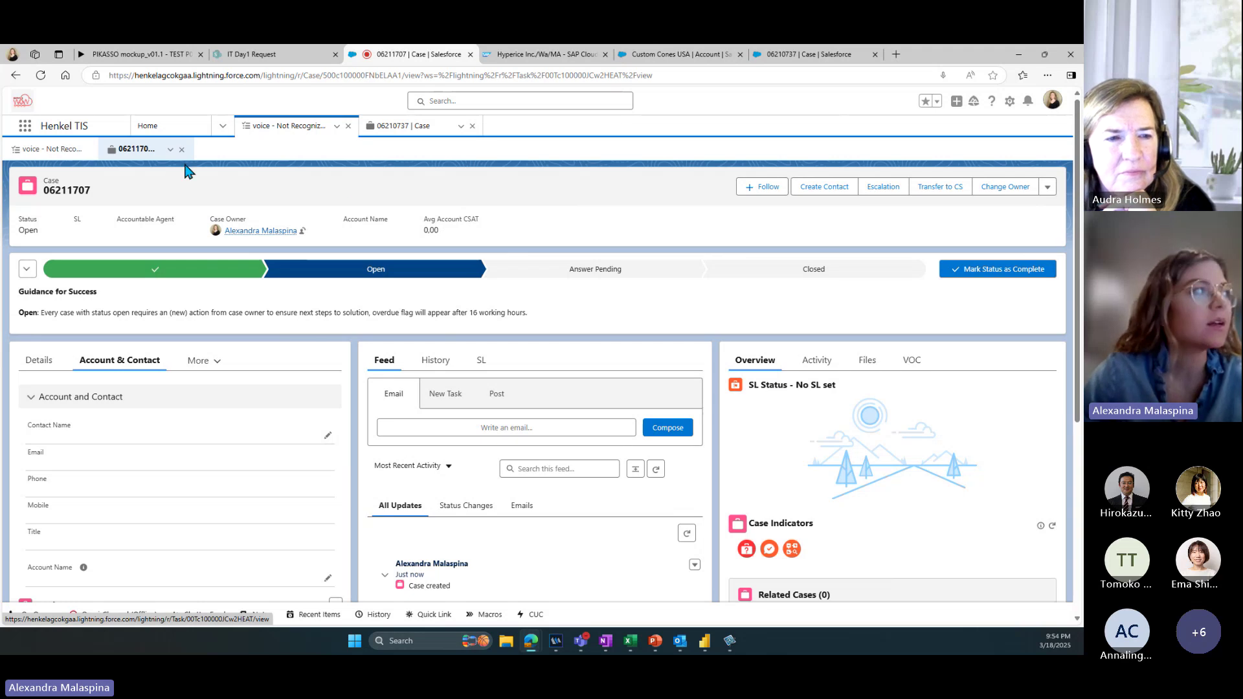
pyautogui.click(389, 137)
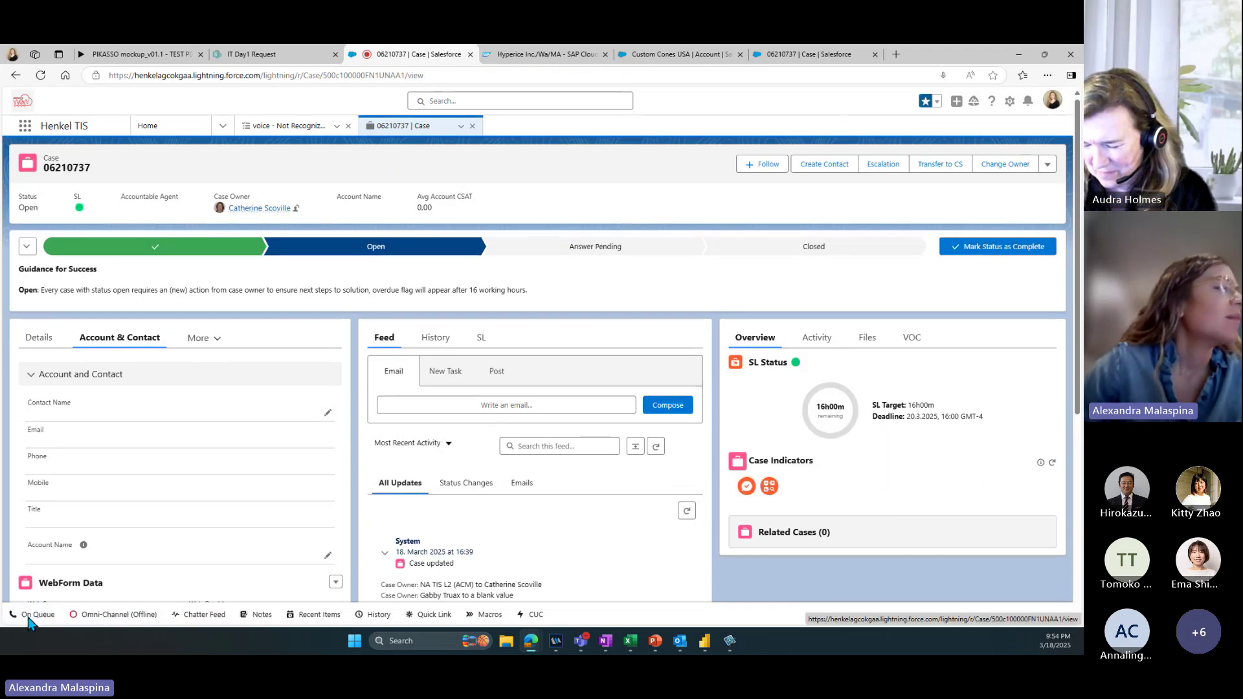
pyautogui.click(31, 616)
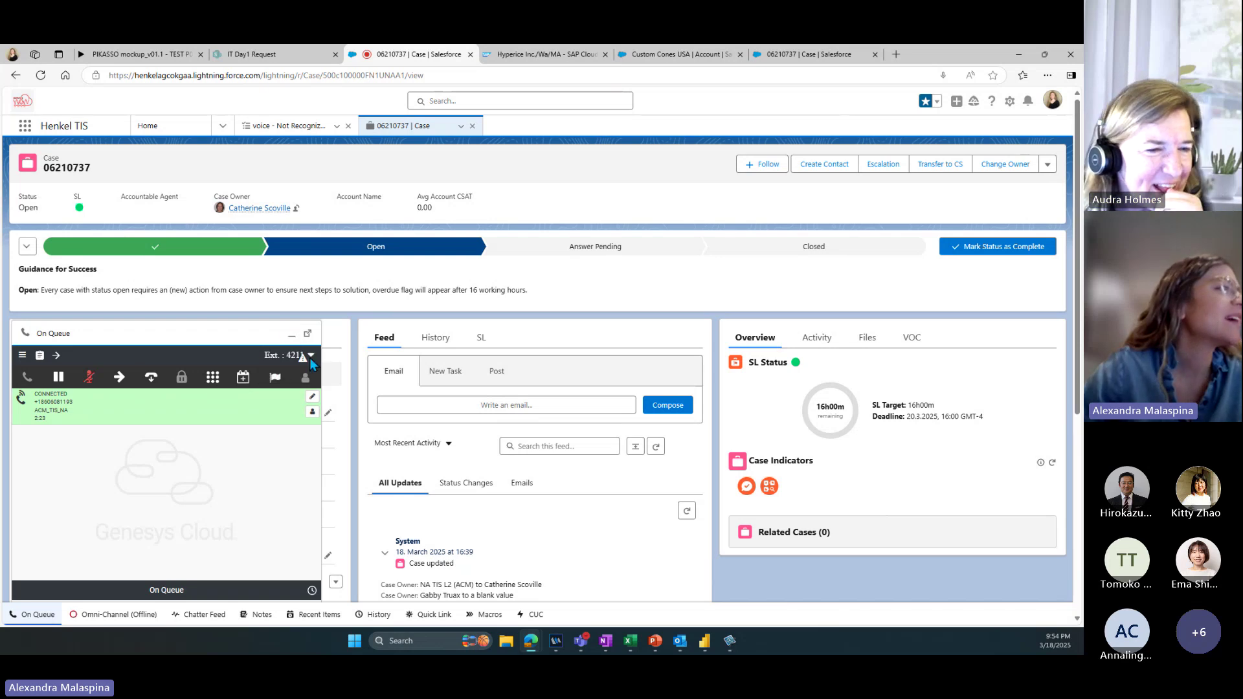
pyautogui.click(291, 334)
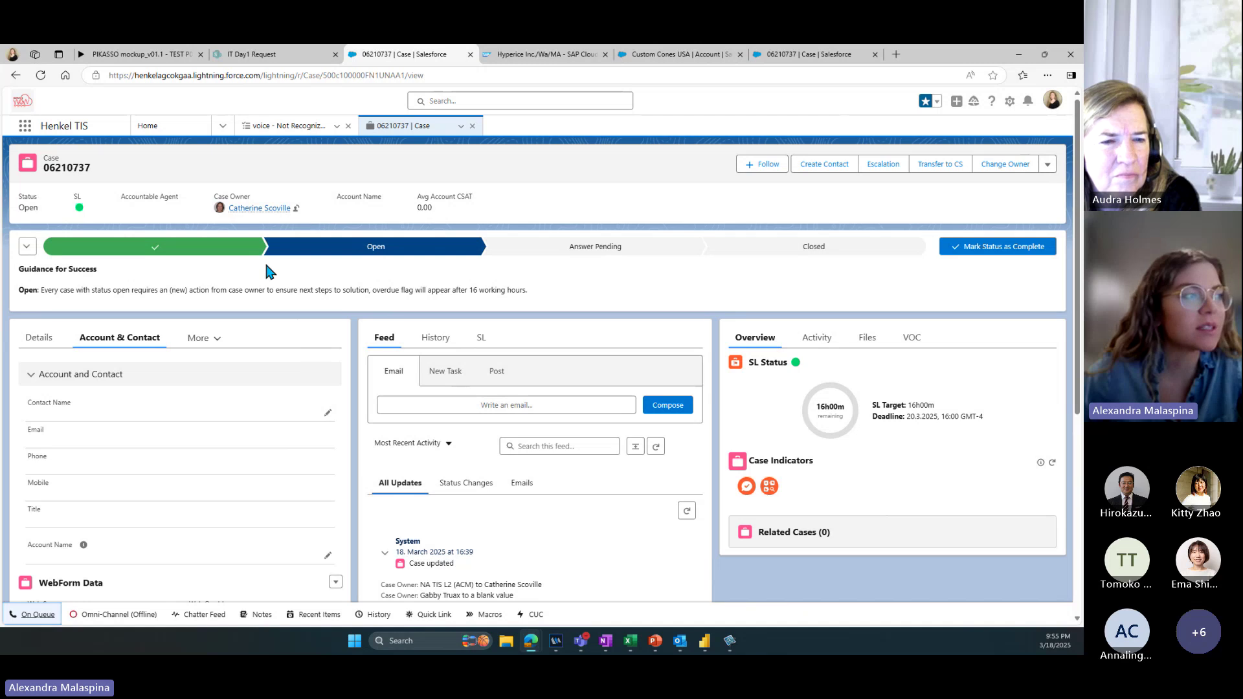
pyautogui.scroll(-3, 138, 427)
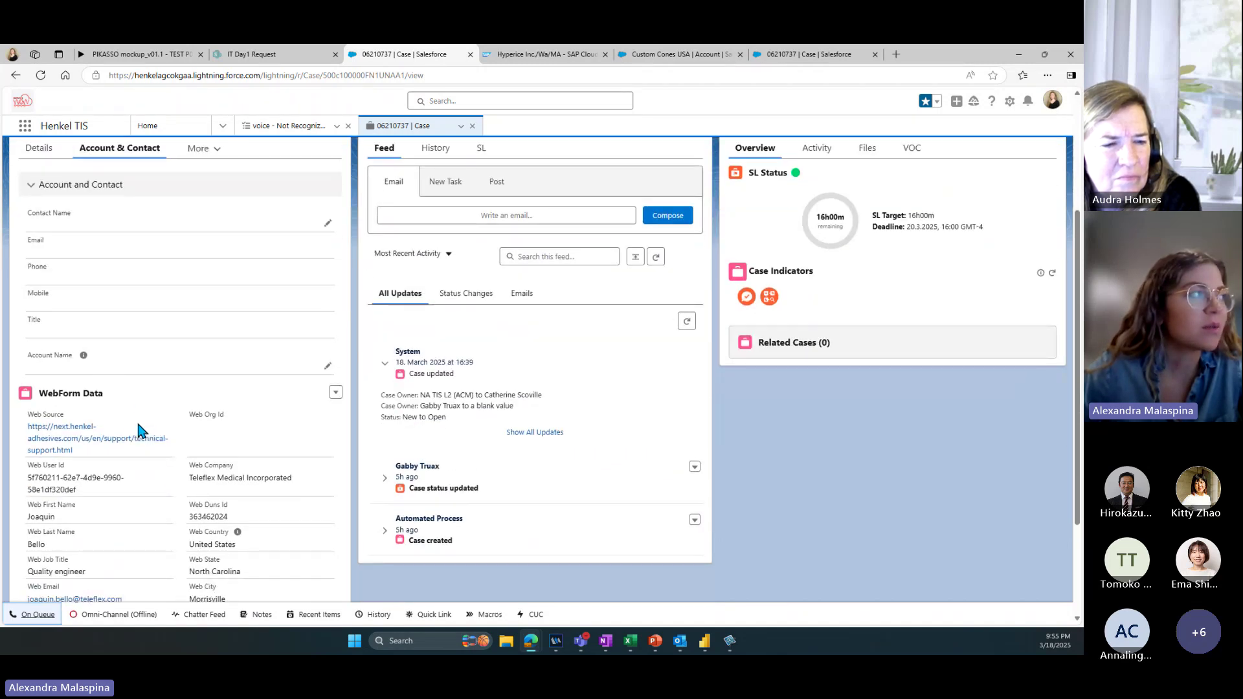
pyautogui.scroll(3, 137, 421)
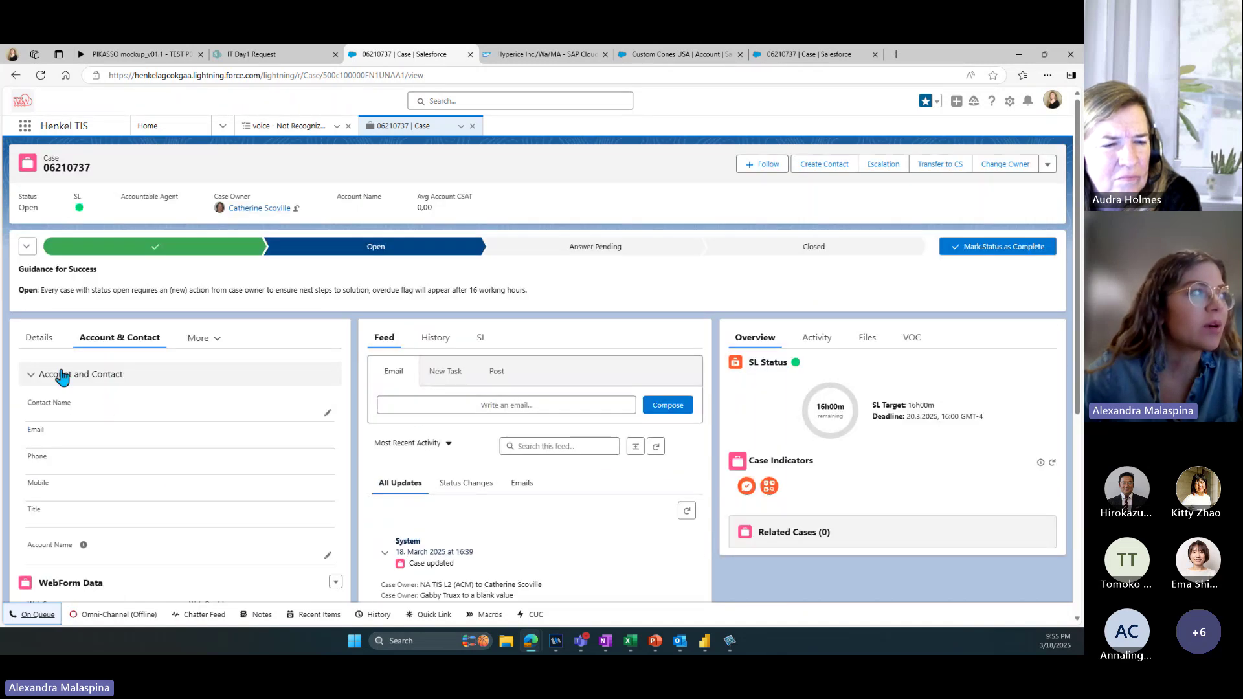
pyautogui.click(823, 170)
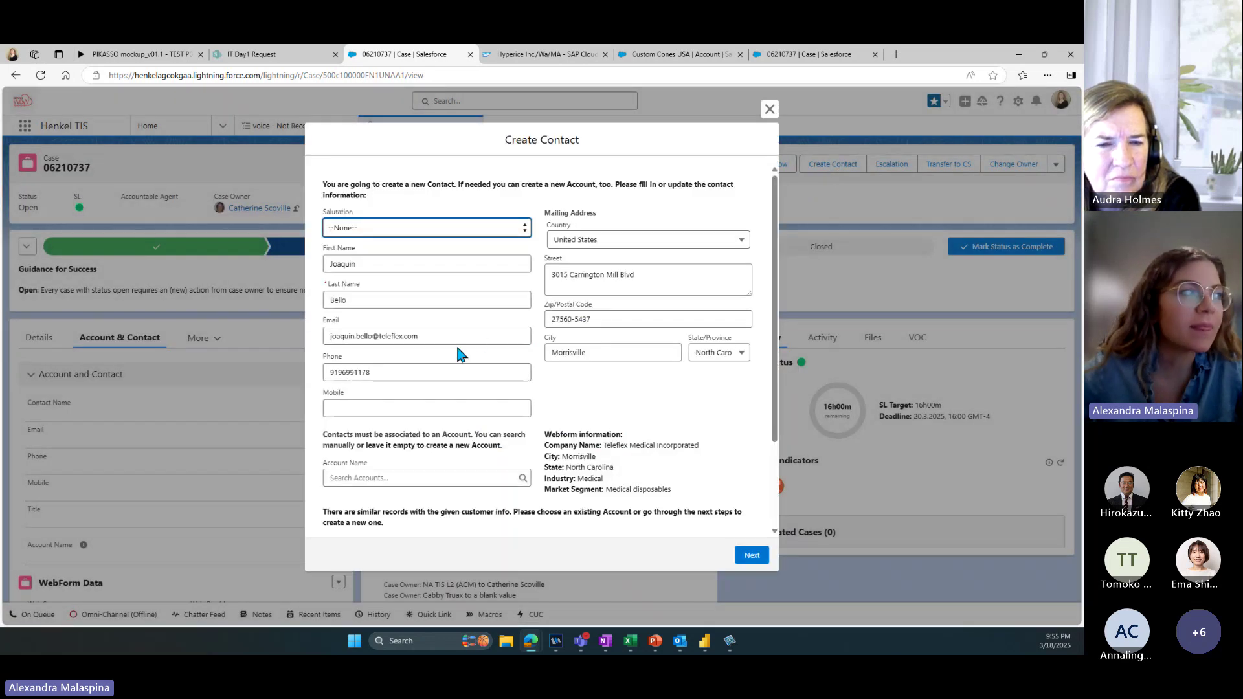
pyautogui.click(768, 111)
pyautogui.scroll(-5, 176, 419)
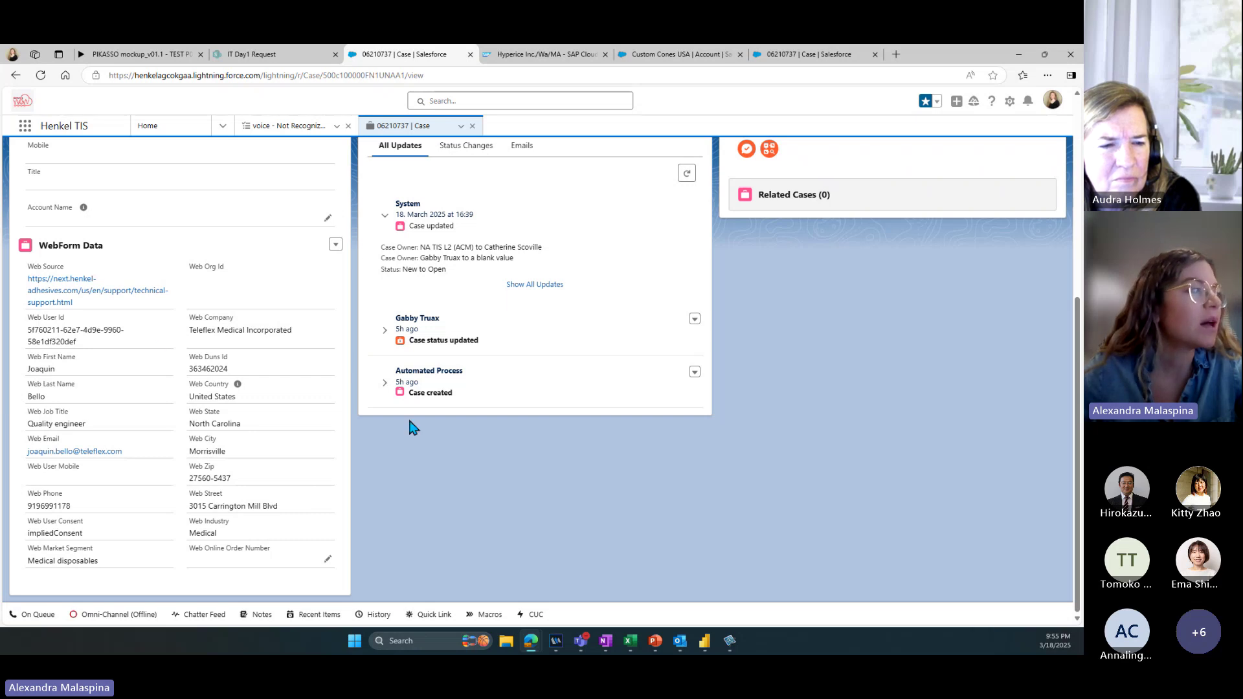
pyautogui.scroll(3, 852, 301)
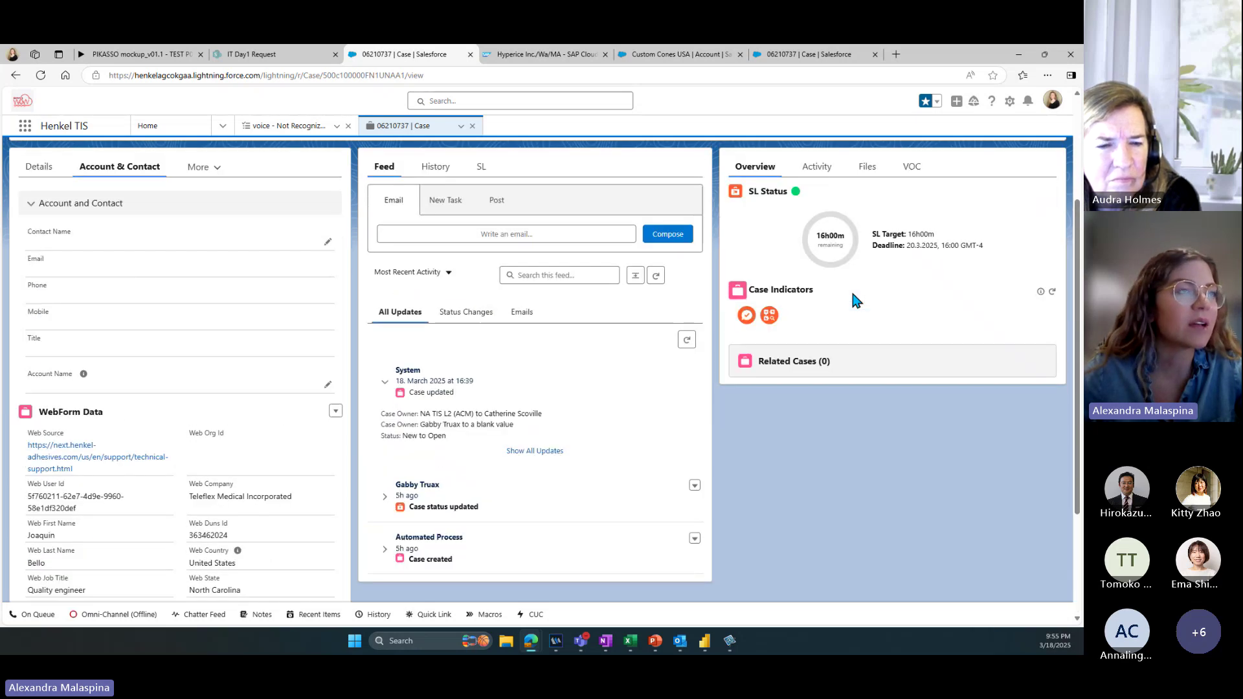
pyautogui.scroll(3, 852, 297)
pyautogui.click(822, 165)
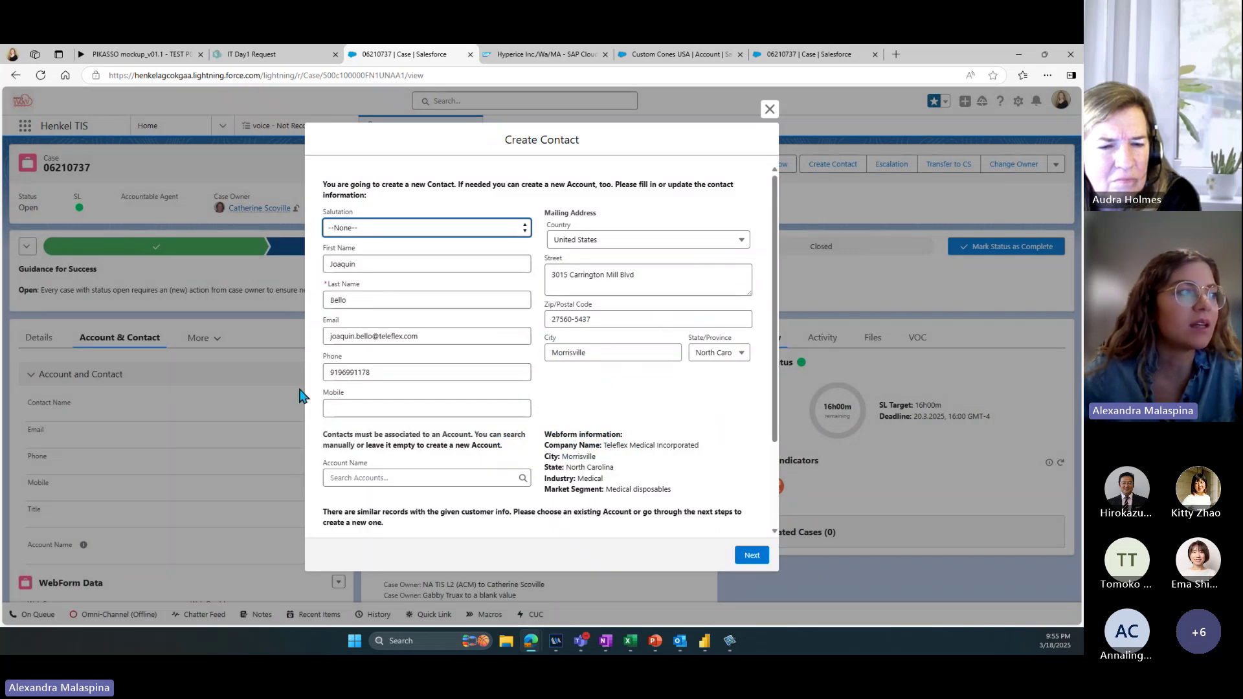
pyautogui.click(329, 372)
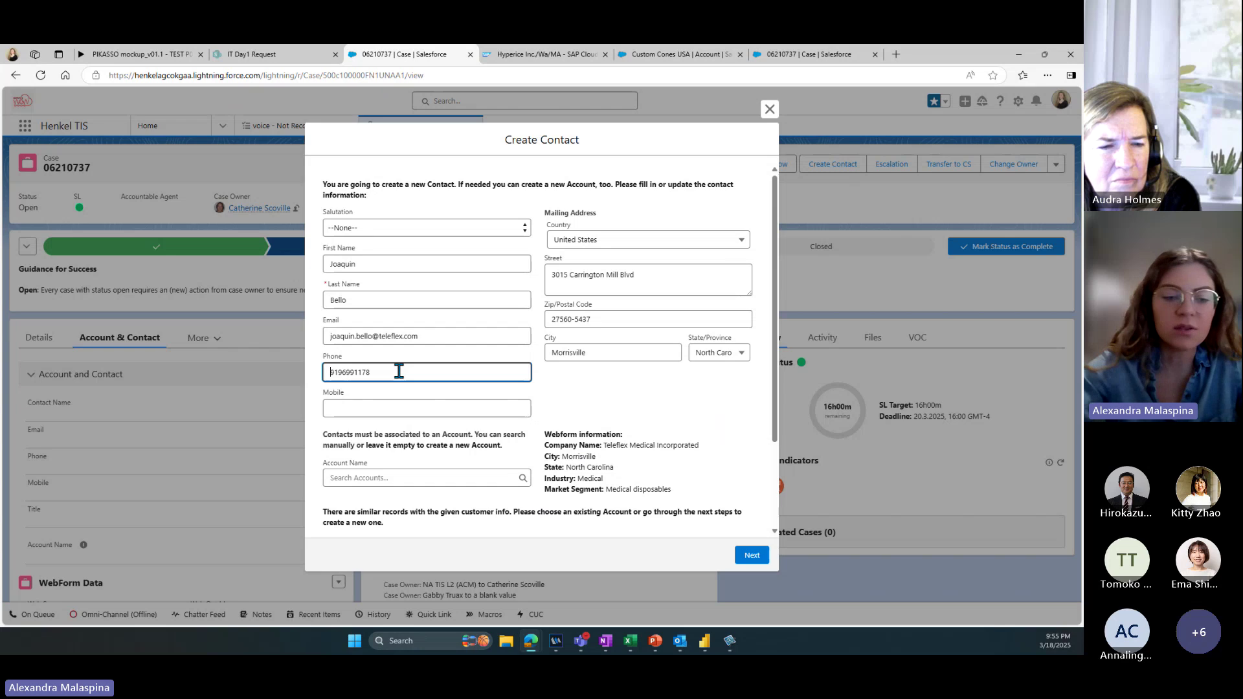
# Step: Continue to account details and set IB Segment to ACM-General Manufacturing & Maintenance
pyautogui.click(745, 555)
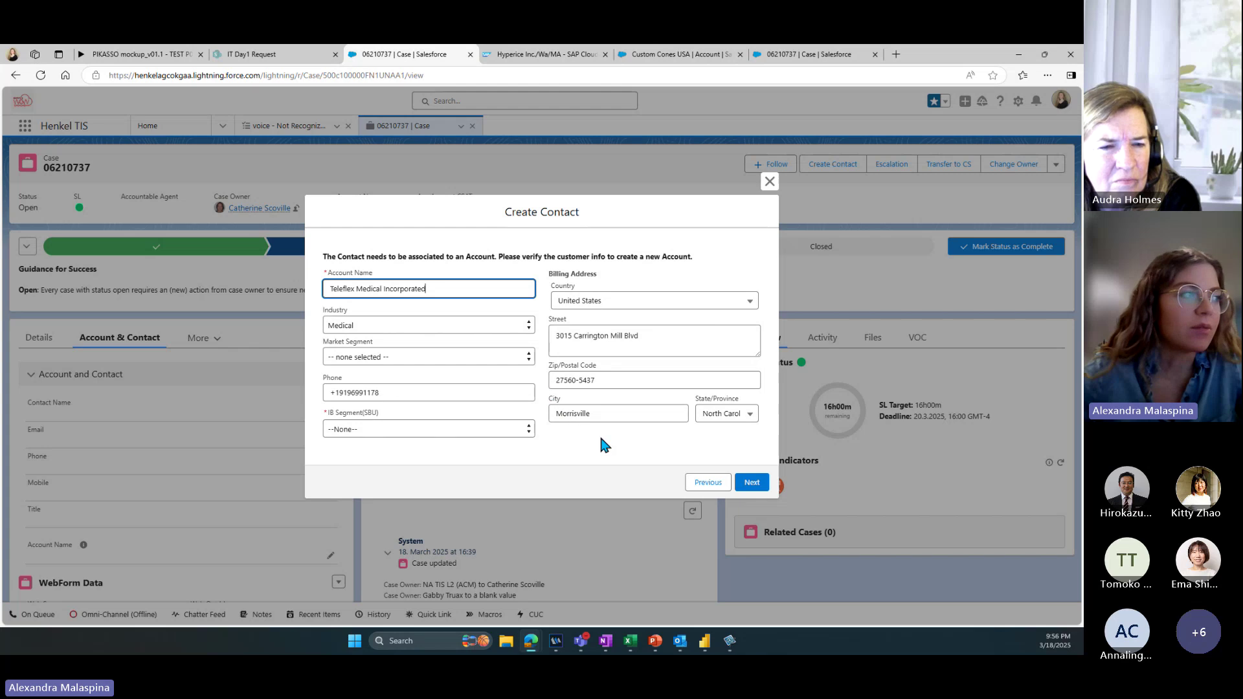
pyautogui.click(752, 485)
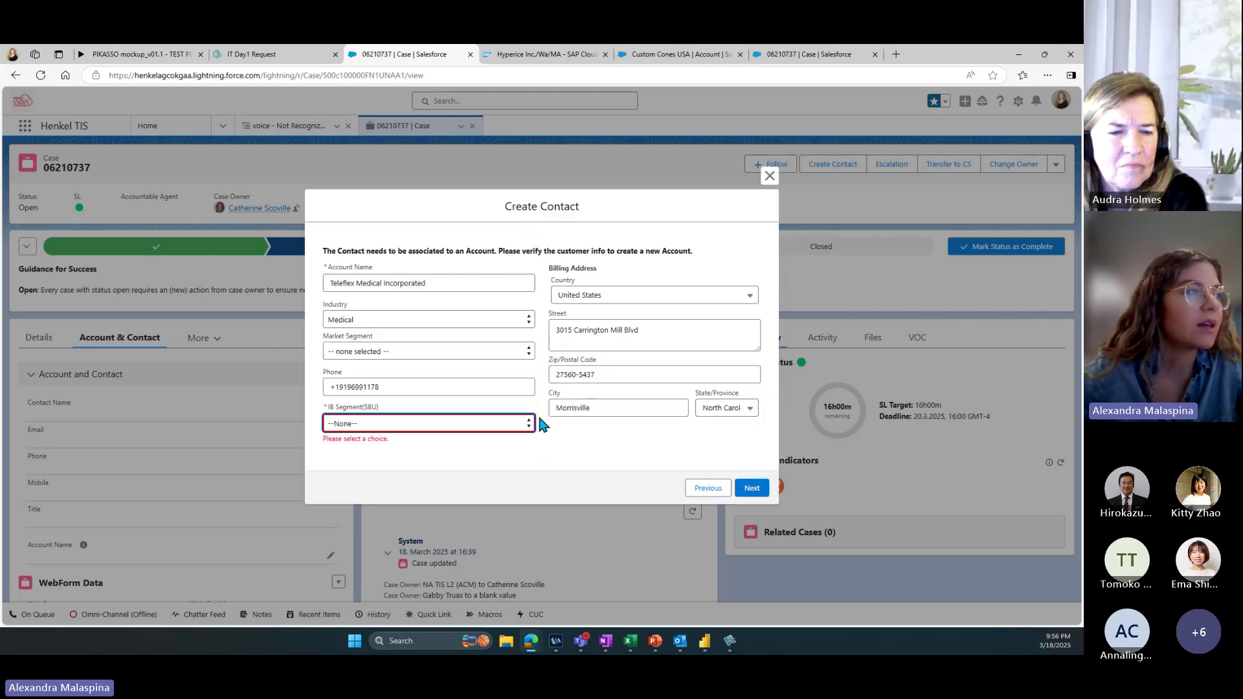
pyautogui.click(522, 423)
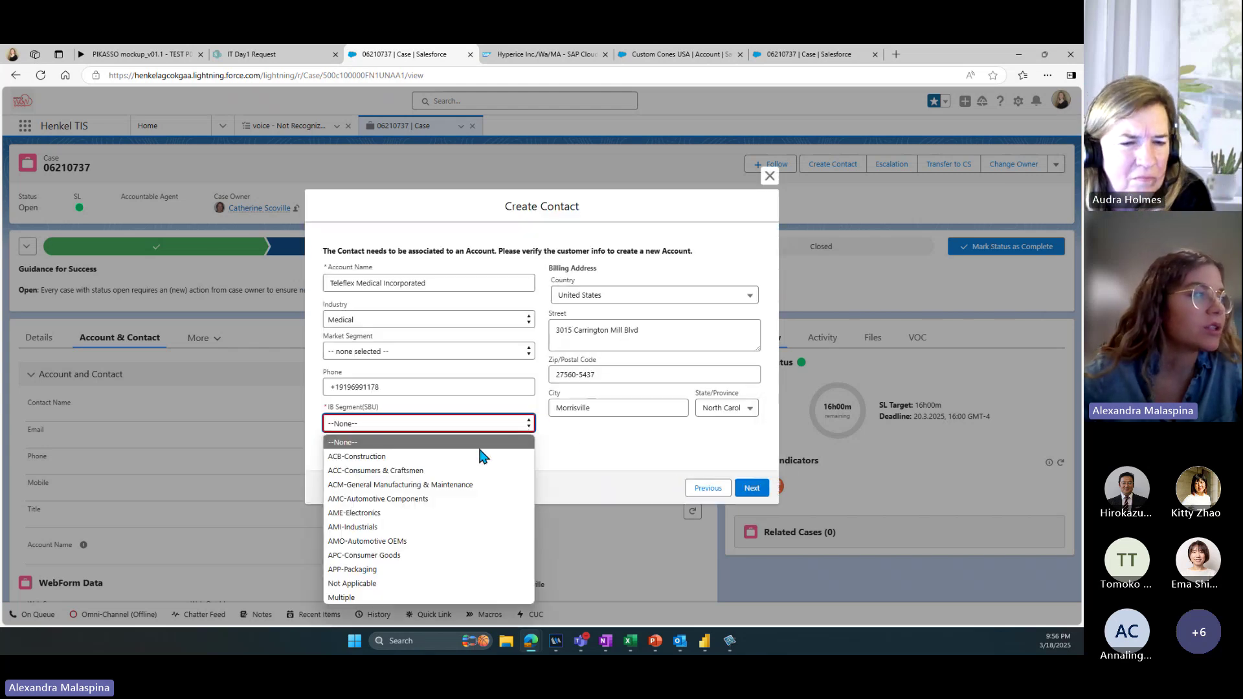
pyautogui.click(446, 486)
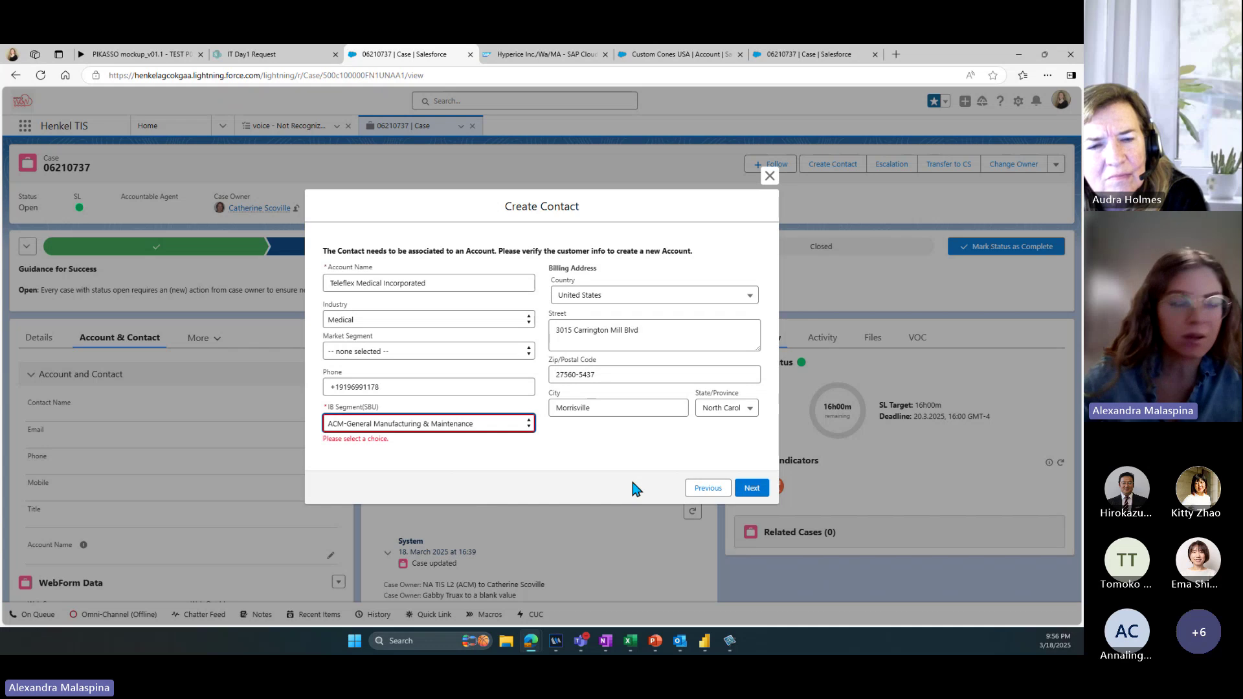
# Step: Submit account details, pick the existing Teleflex Medical Incorporated account, and dismiss the flow fault error
pyautogui.click(752, 489)
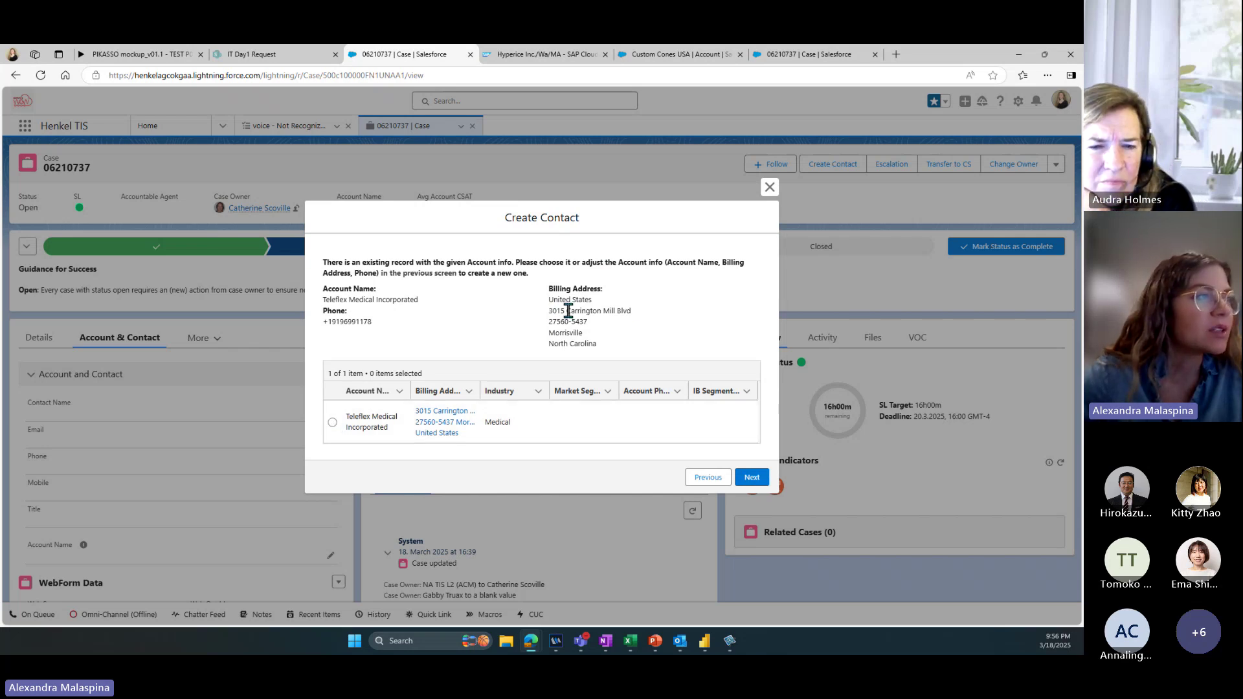
pyautogui.click(333, 423)
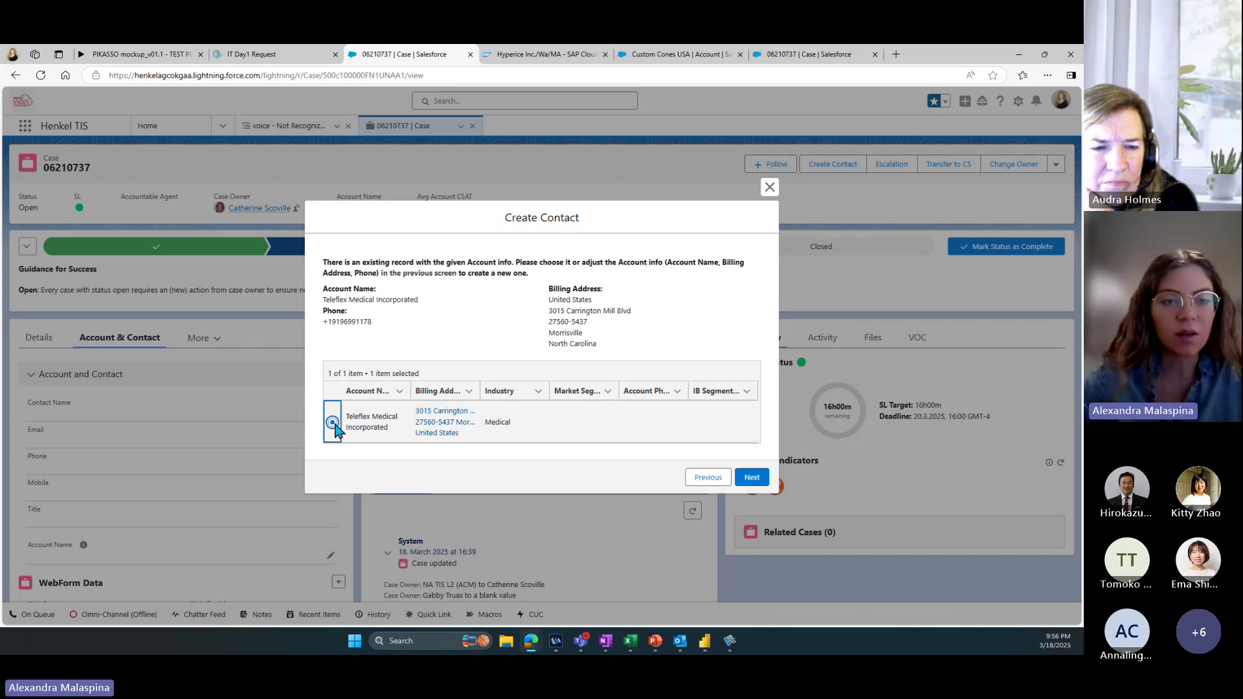
pyautogui.click(751, 479)
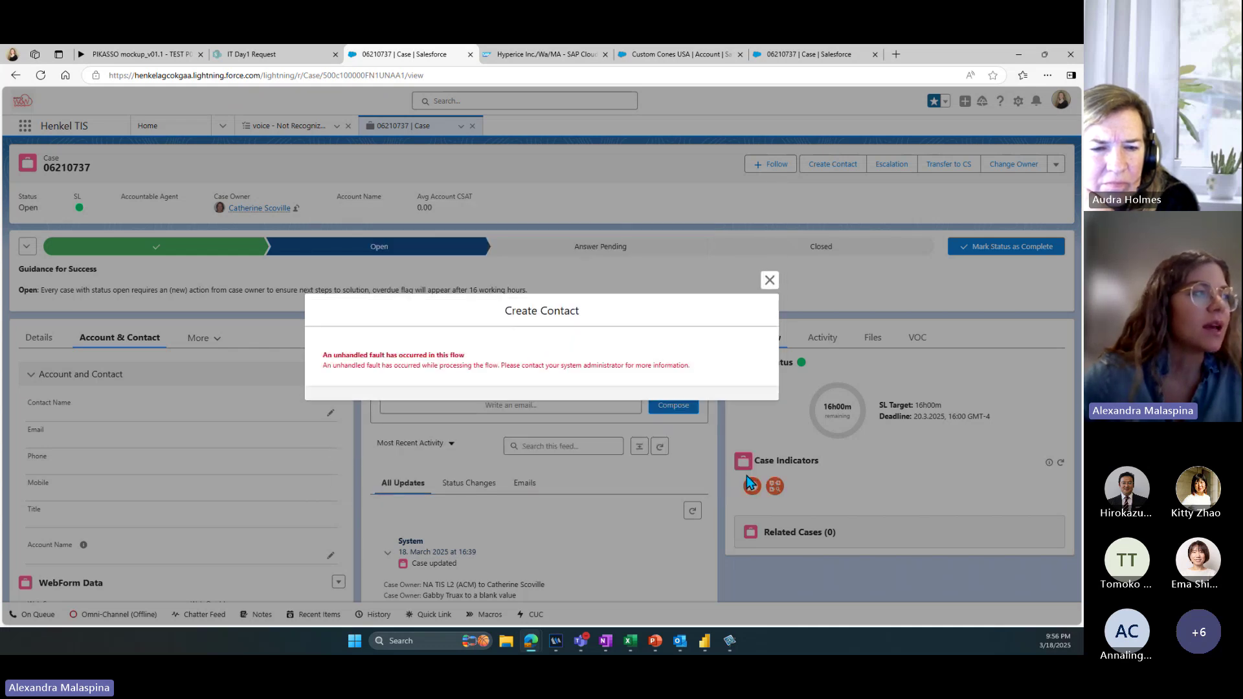
pyautogui.click(769, 281)
pyautogui.click(296, 208)
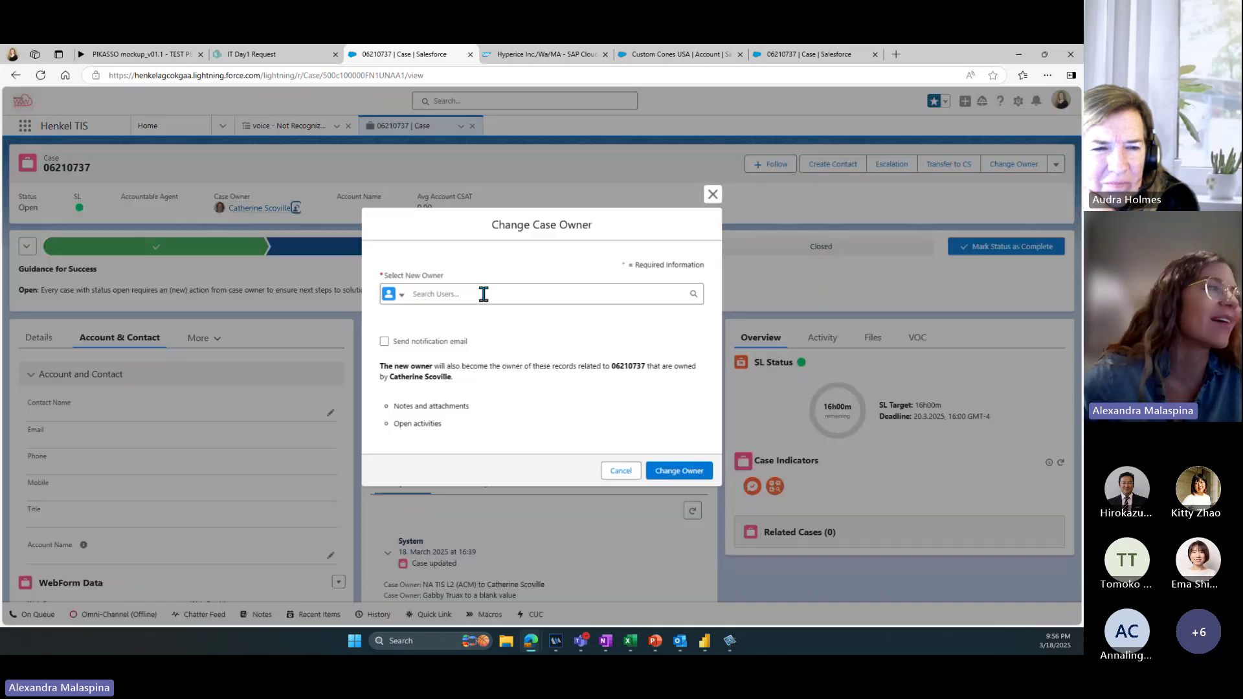
pyautogui.click(483, 294)
pyautogui.write('alex')
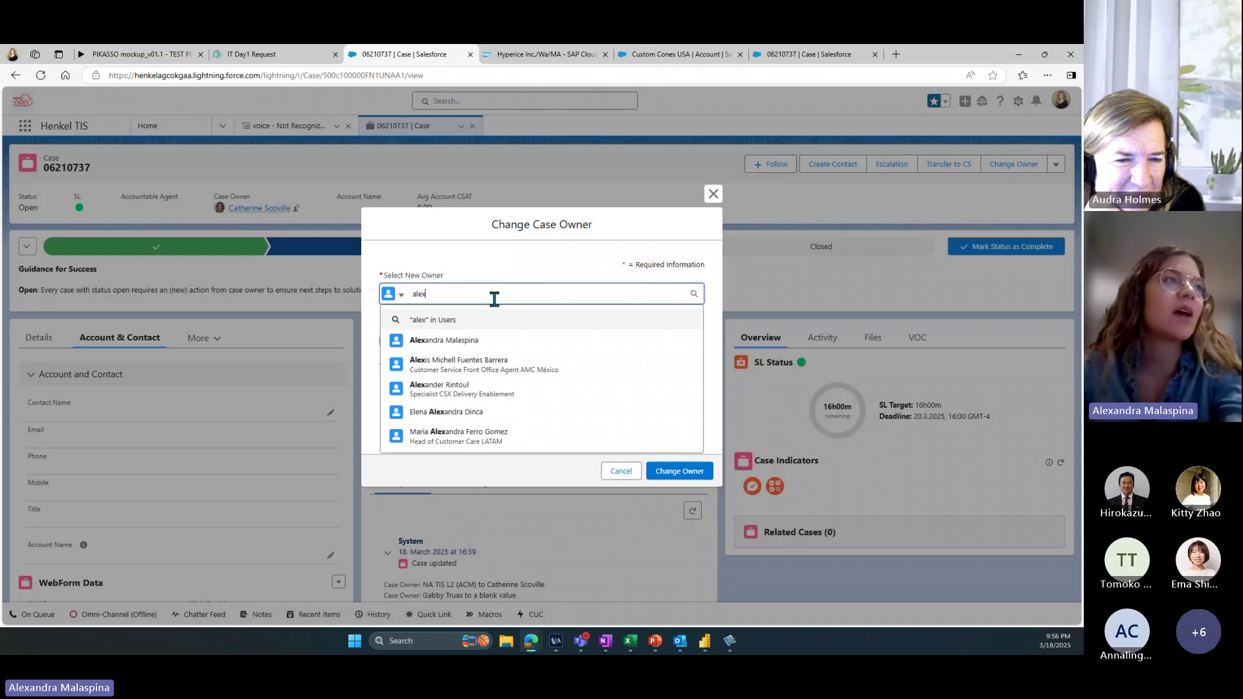
pyautogui.press('Escape')
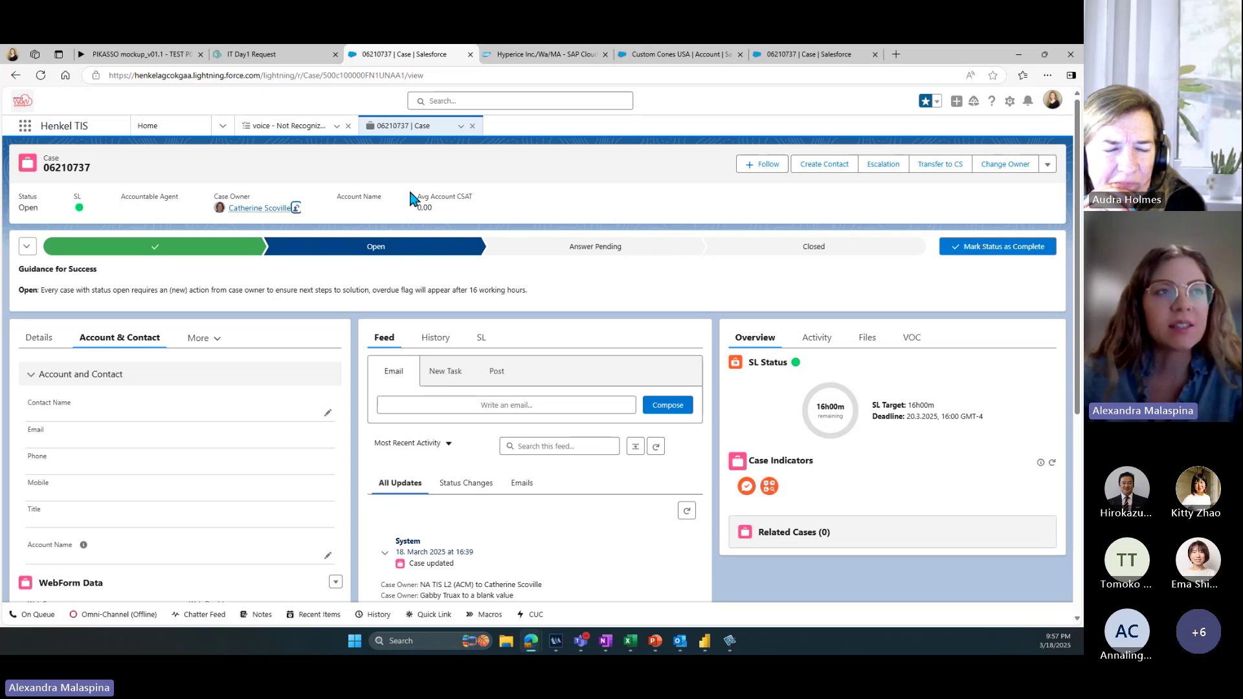
# Step: Search the Change Owner queues for 'RH FO' and then 'FO', finding no suitable queue
pyautogui.click(1004, 164)
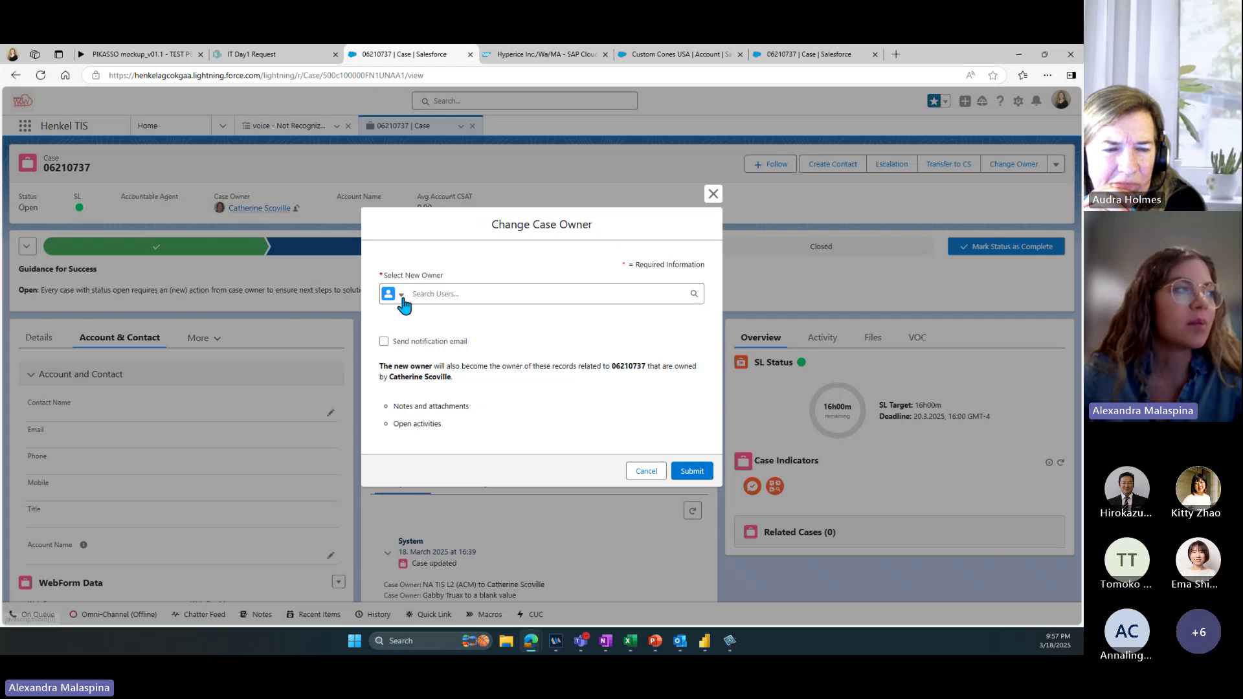
pyautogui.click(402, 297)
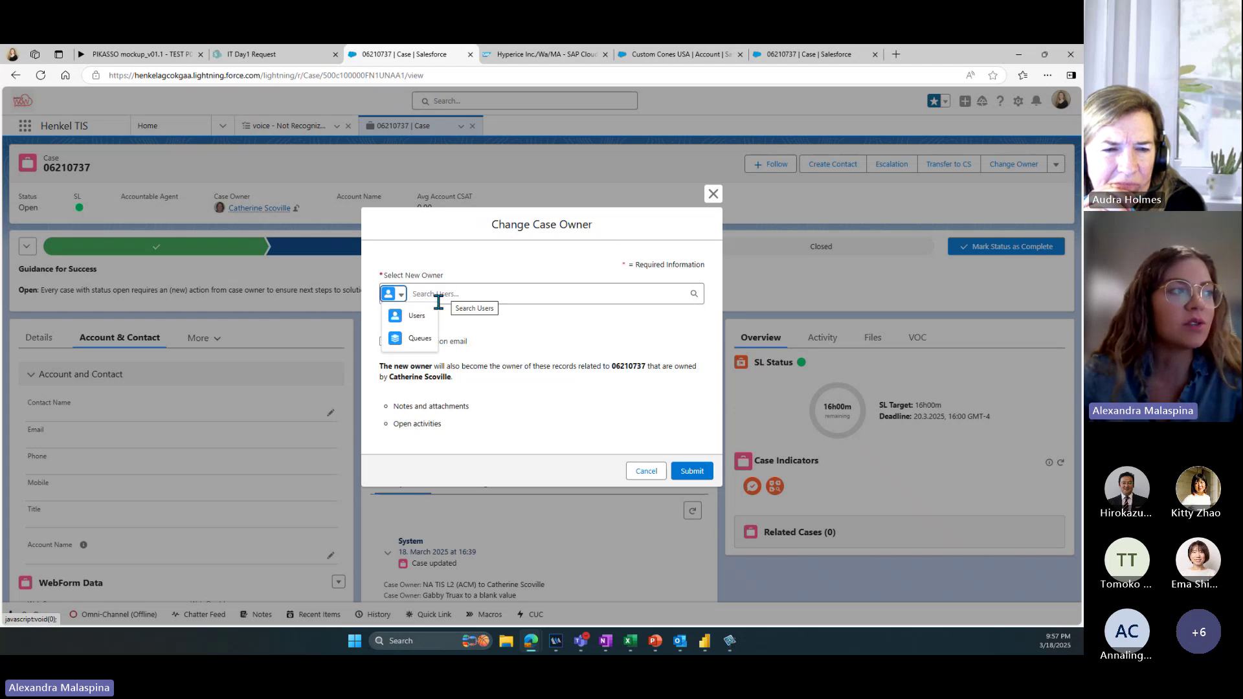
pyautogui.click(418, 338)
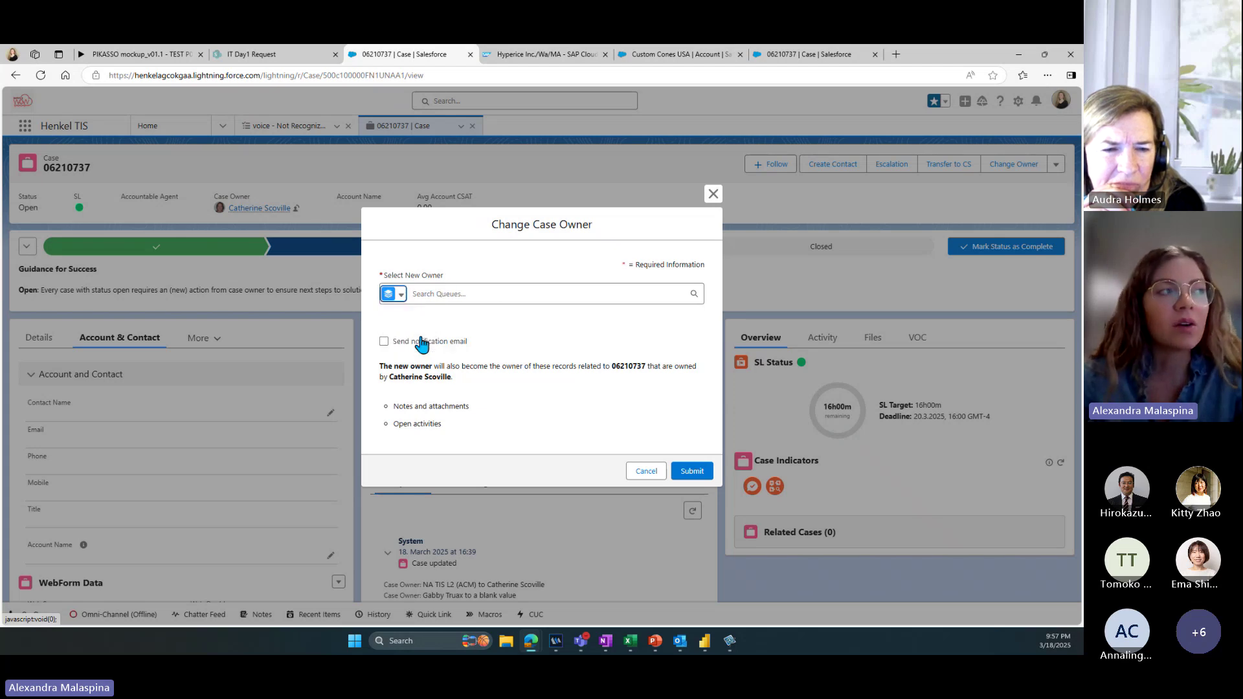
pyautogui.click(456, 295)
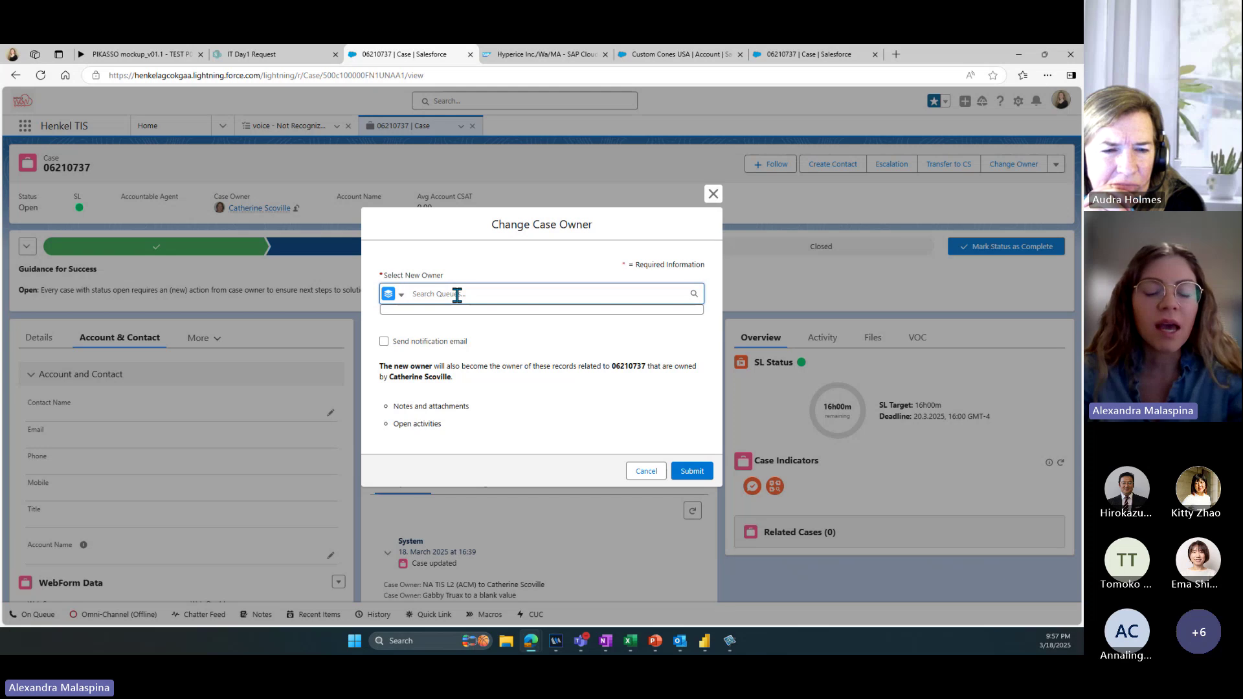
pyautogui.write('RH F')
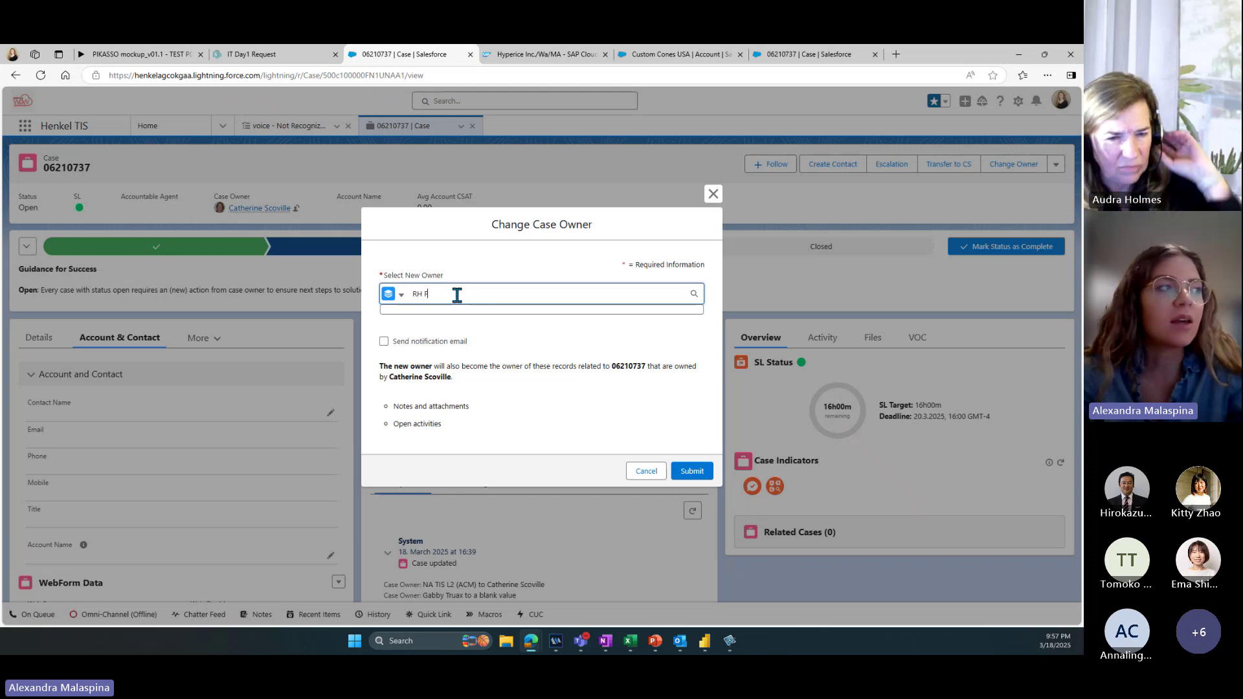
pyautogui.write('O')
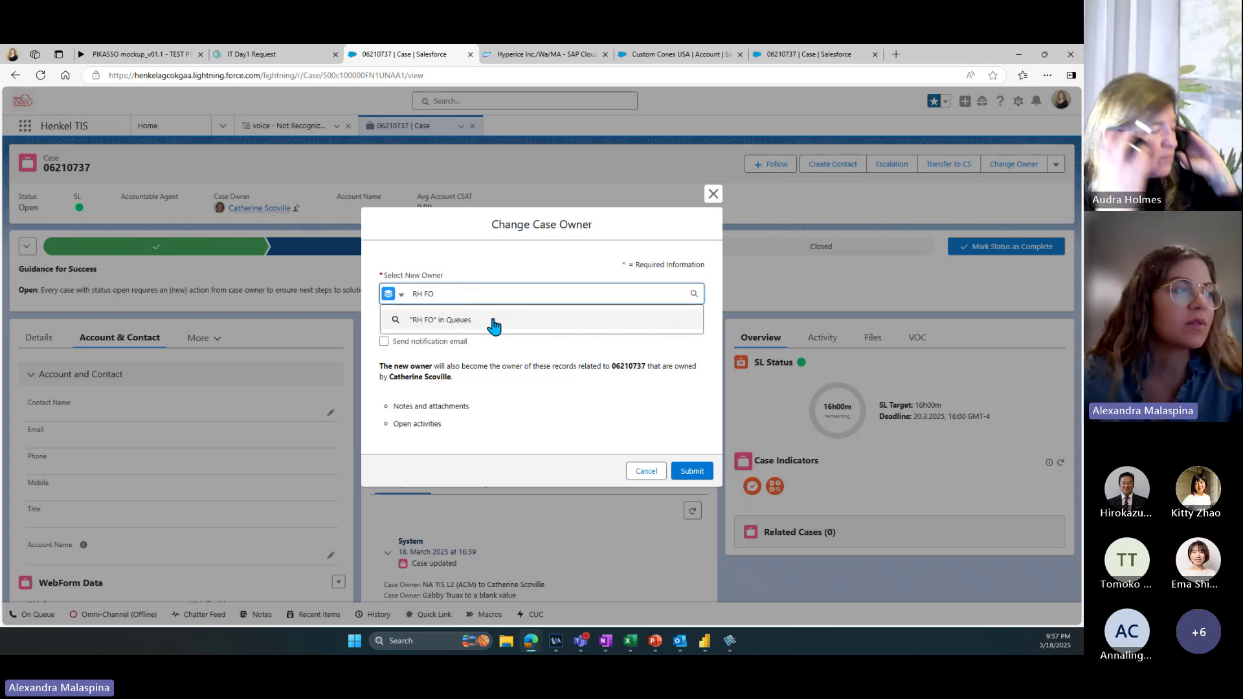
pyautogui.click(492, 322)
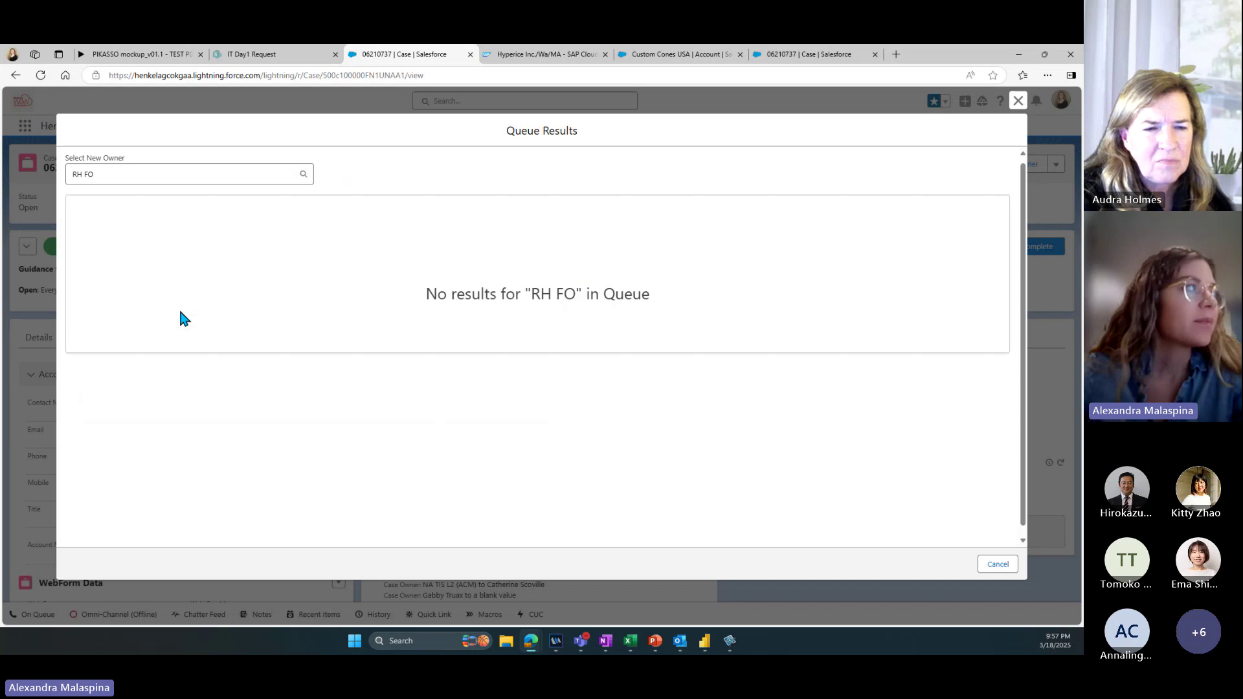
pyautogui.doubleClick(89, 175)
pyautogui.write('FO')
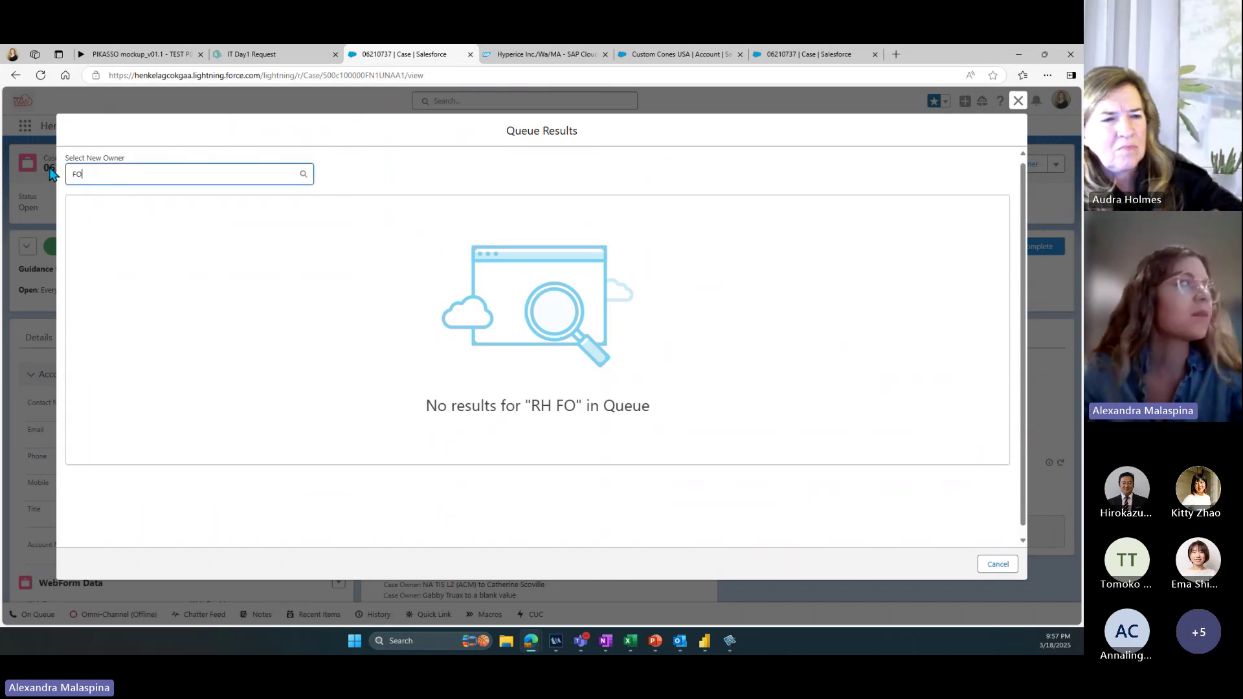
pyautogui.click(141, 199)
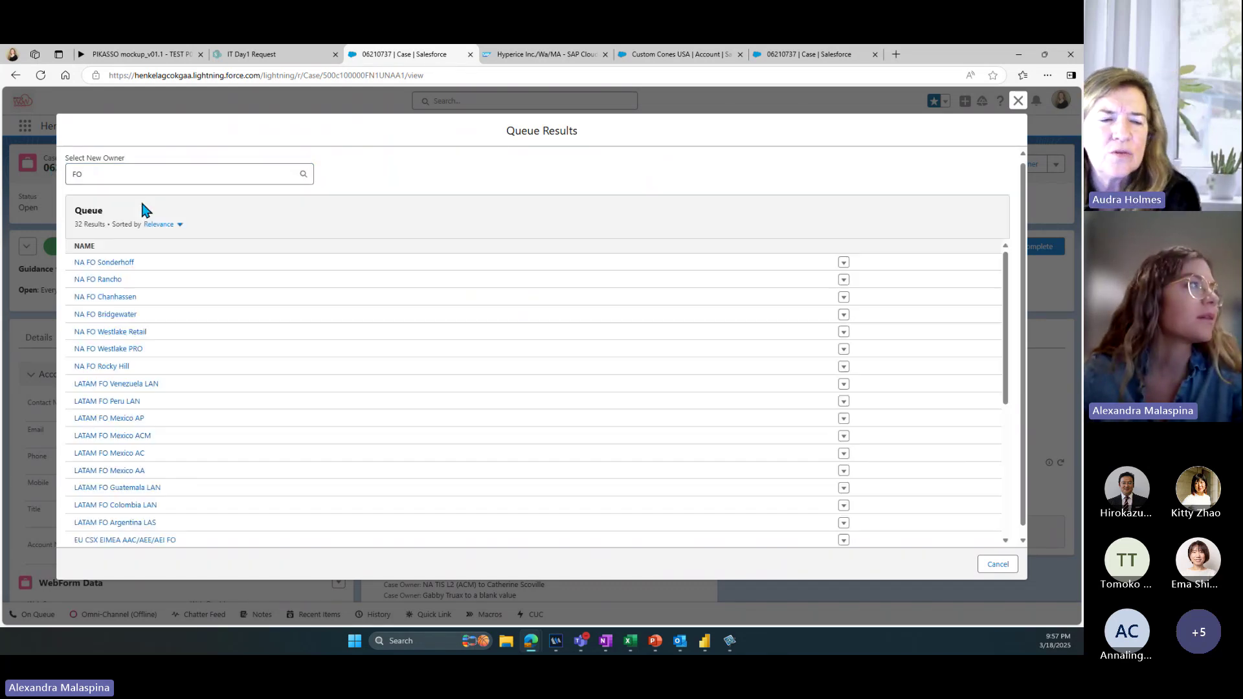
pyautogui.scroll(-2, 233, 323)
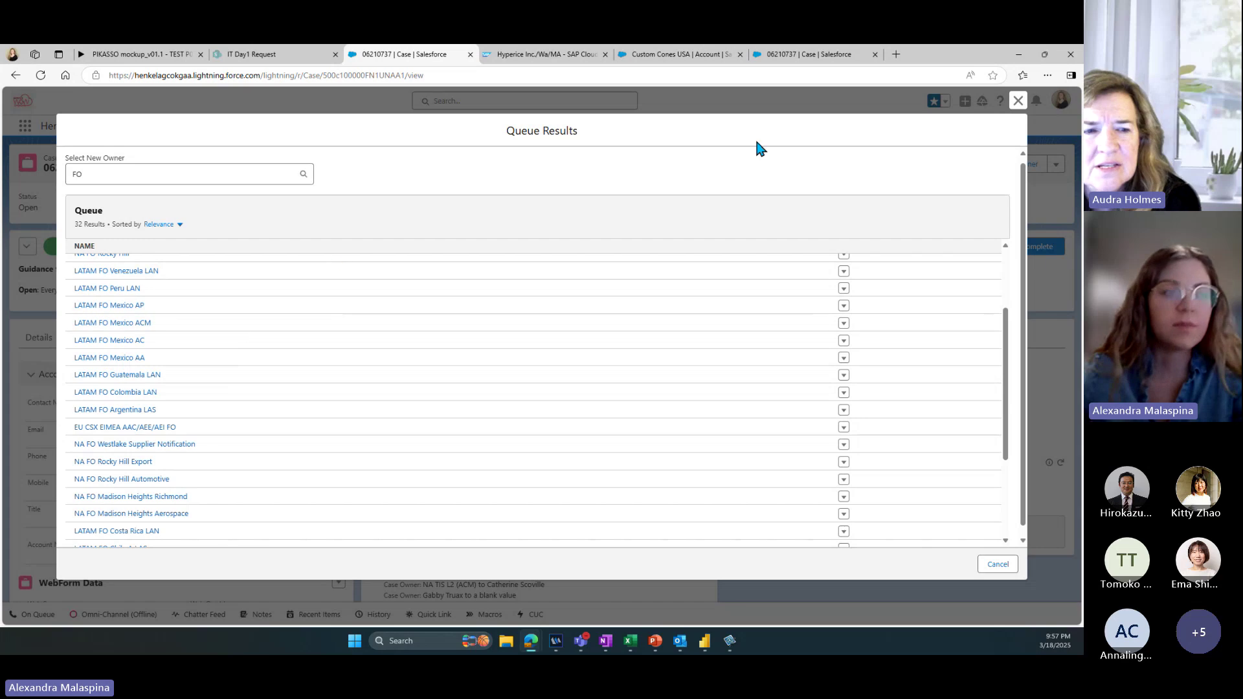
pyautogui.click(1018, 103)
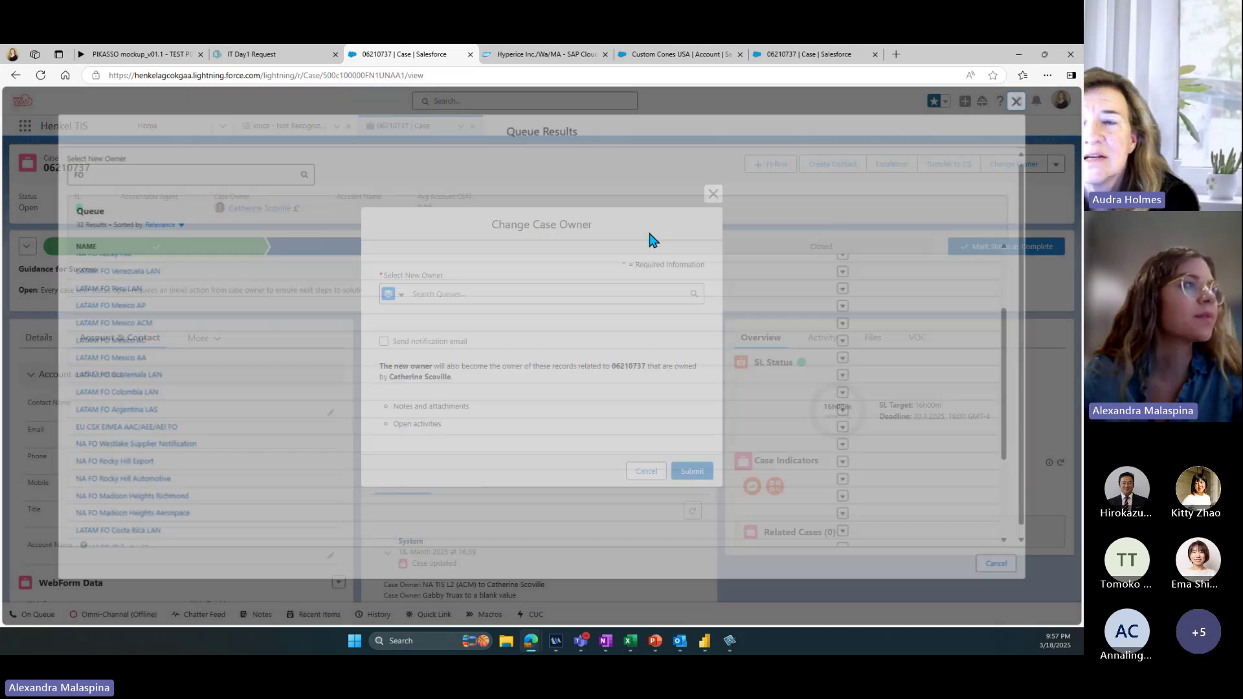
pyautogui.click(393, 294)
pyautogui.click(404, 317)
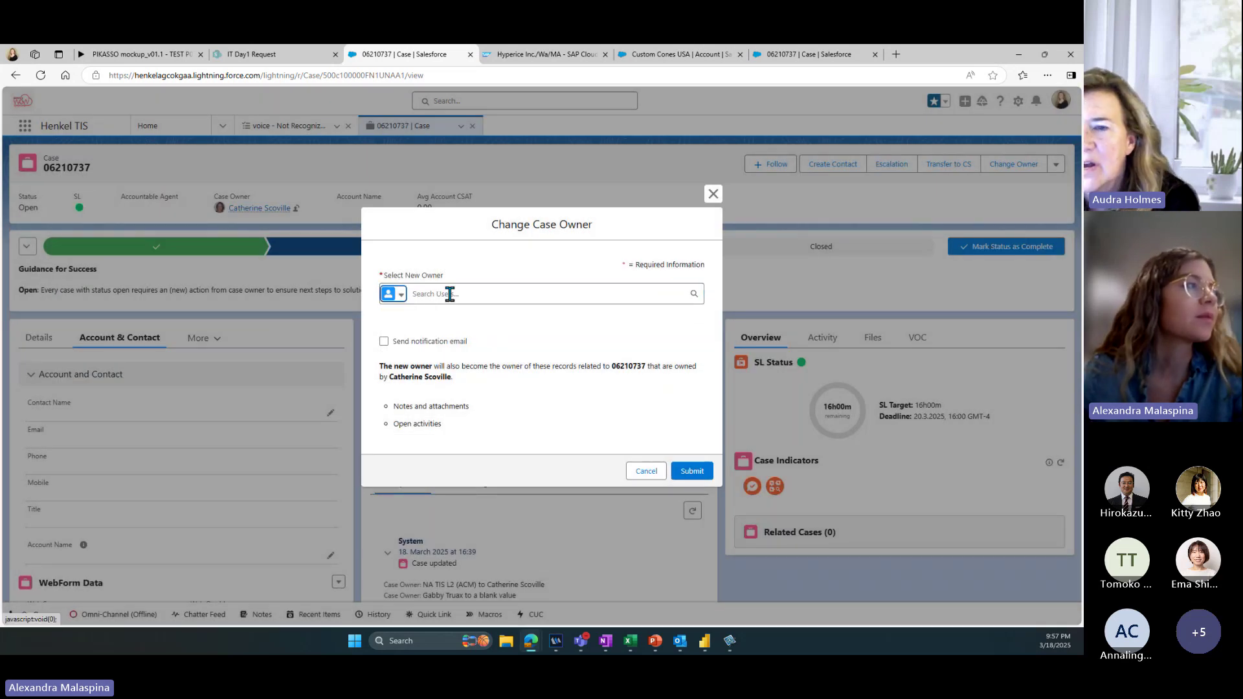
pyautogui.click(451, 290)
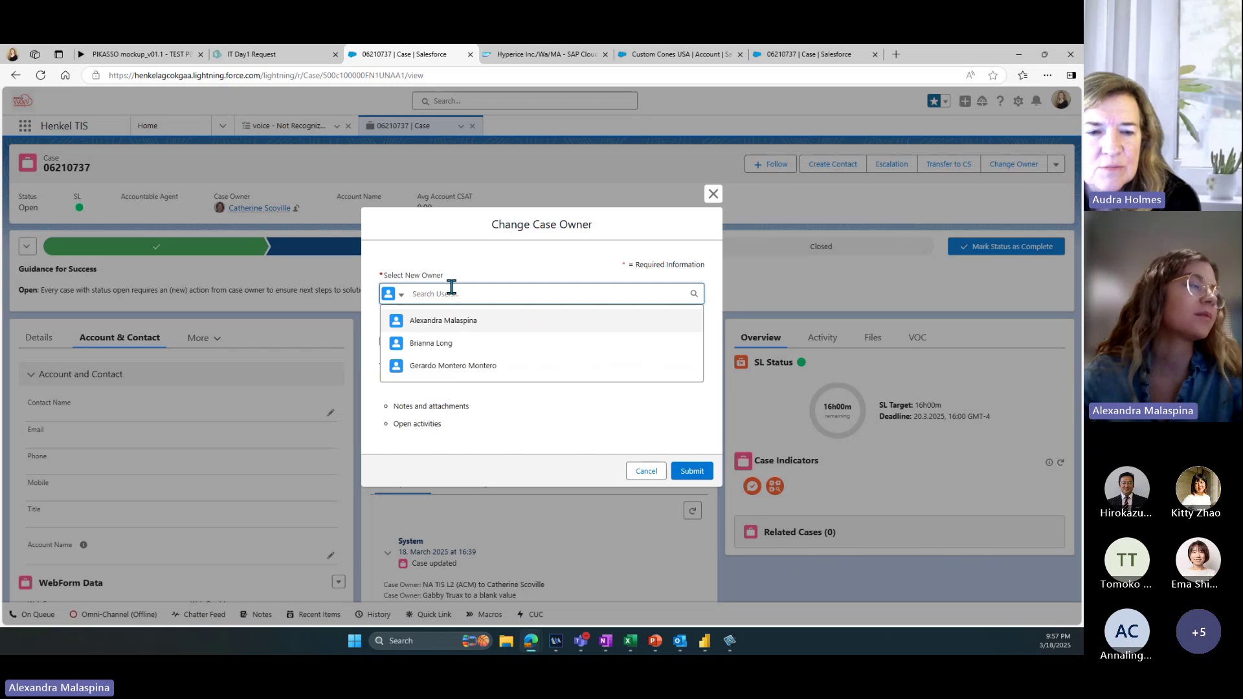
pyautogui.click(452, 320)
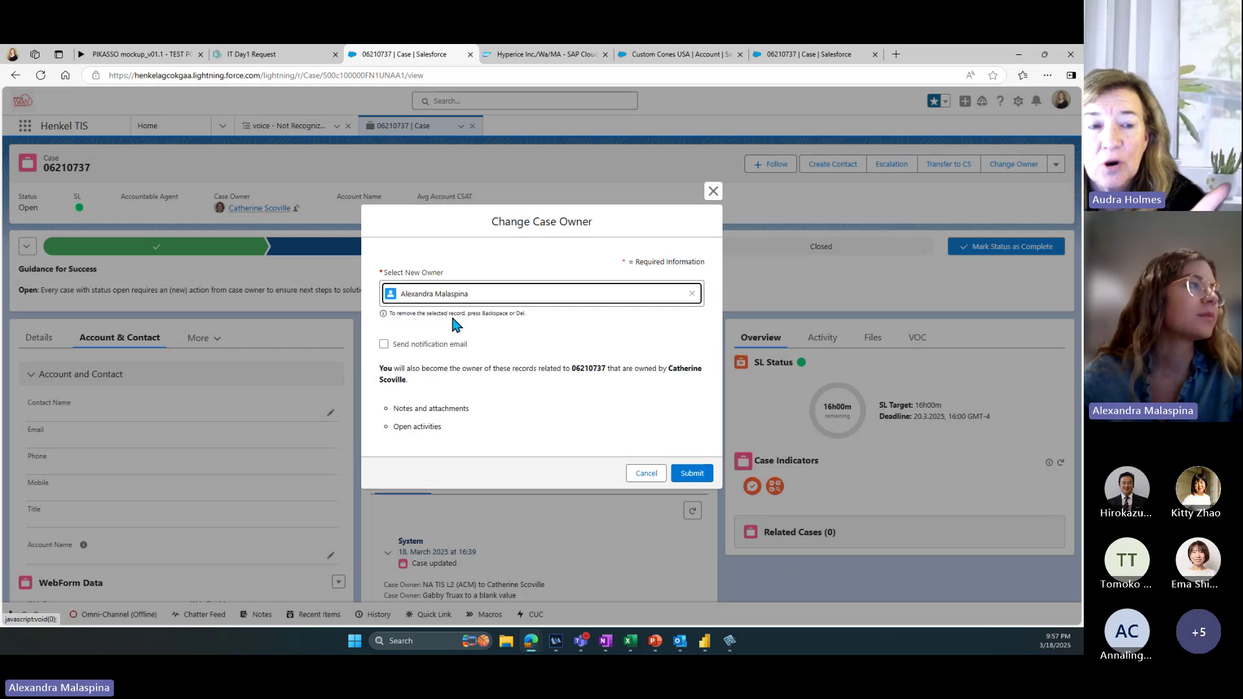
pyautogui.click(693, 475)
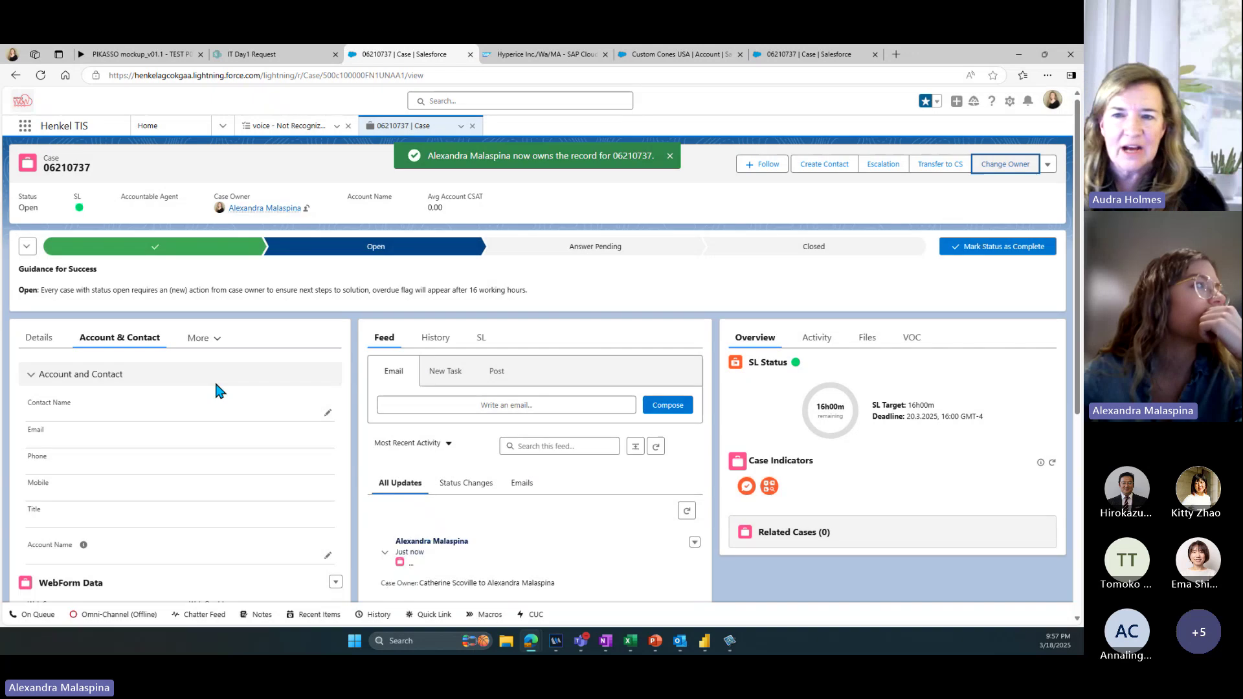
# Step: Start a new contact for the case and prefix its phone number with +1
pyautogui.click(824, 163)
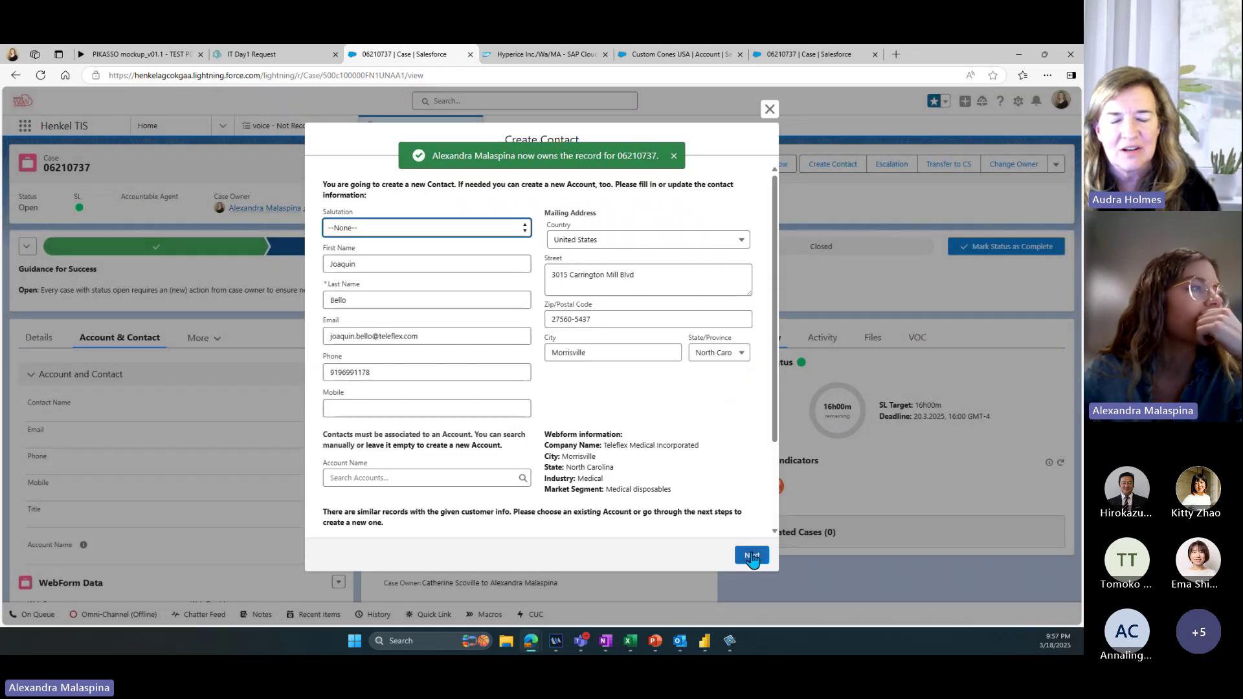
pyautogui.click(751, 556)
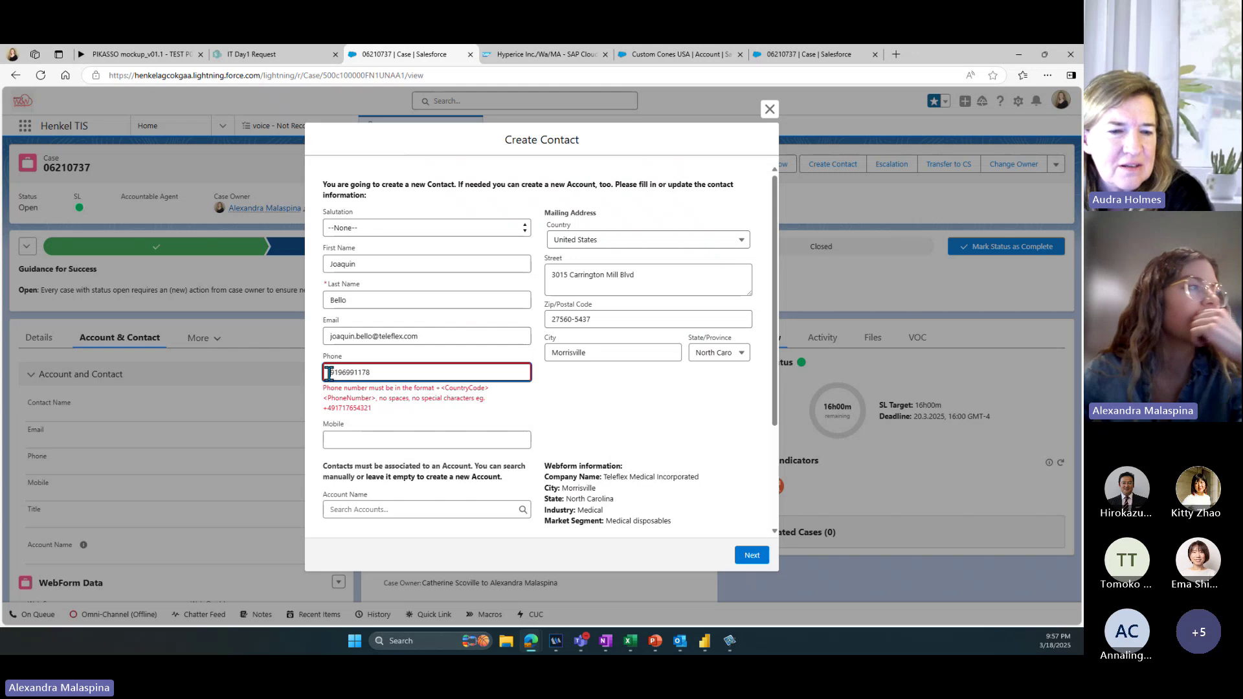
pyautogui.click(328, 372)
pyautogui.write('+1')
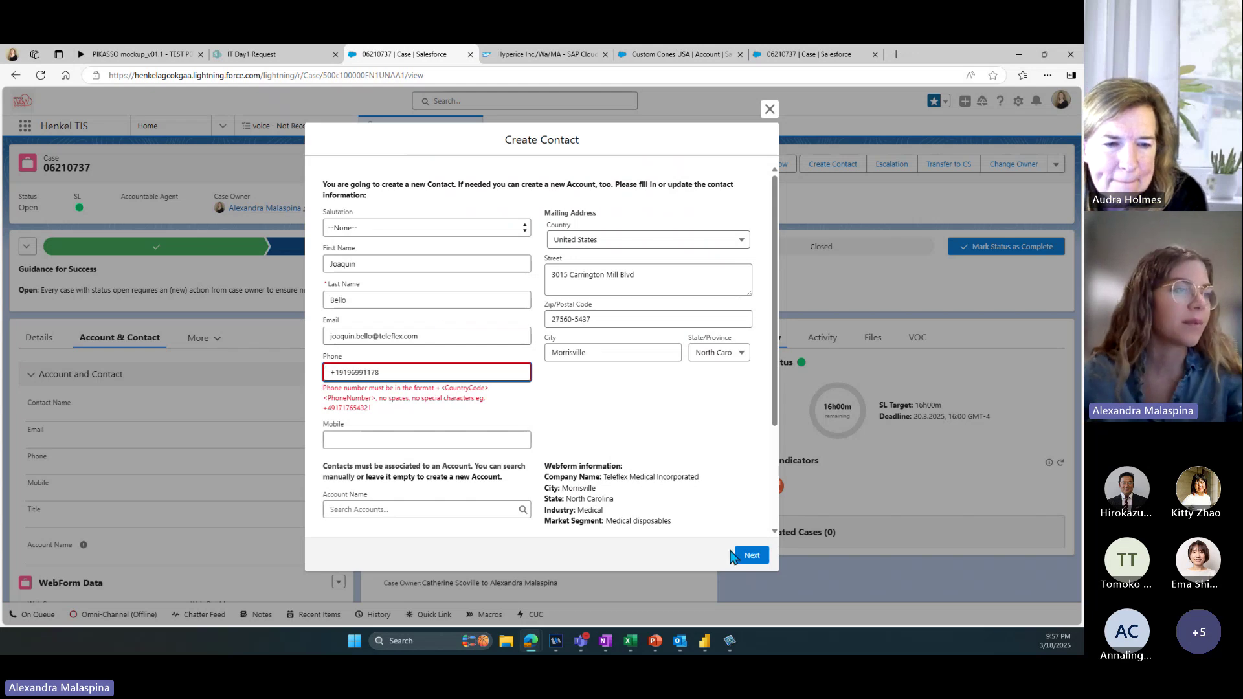
pyautogui.click(744, 555)
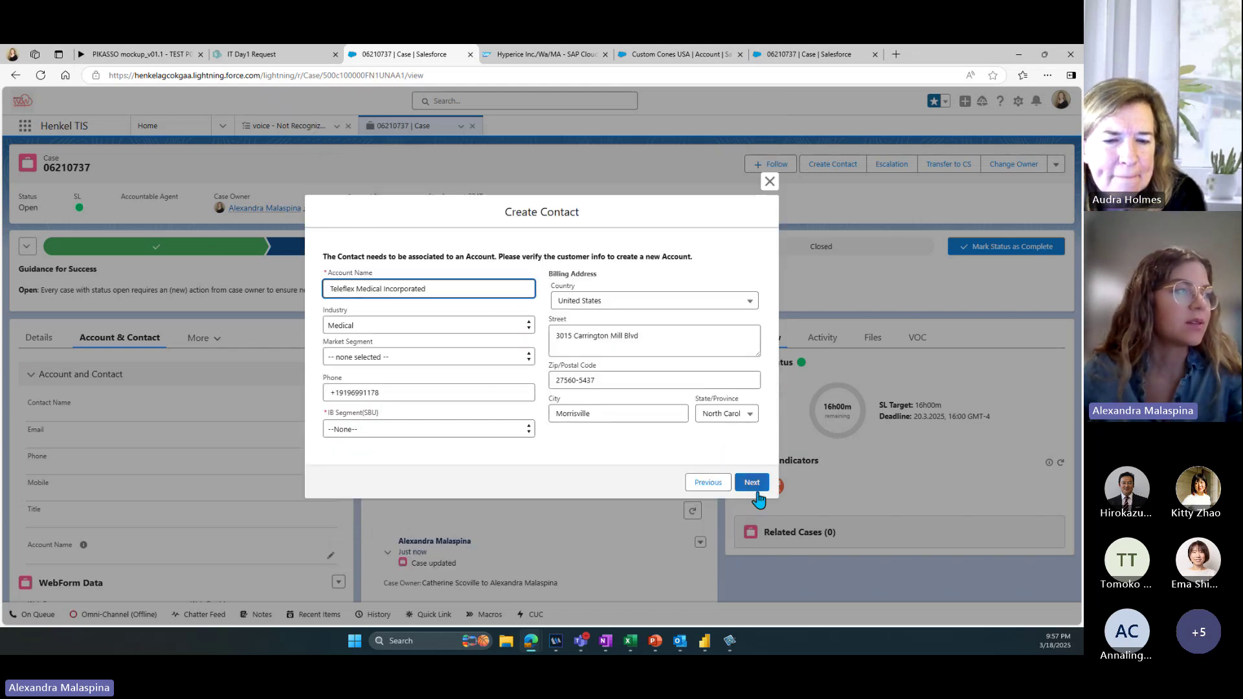
# Step: Set IB Segment to ACM-General Manufacturing & Maintenance, link the existing Teleflex Medical Incorporated account, and finish
pyautogui.click(437, 429)
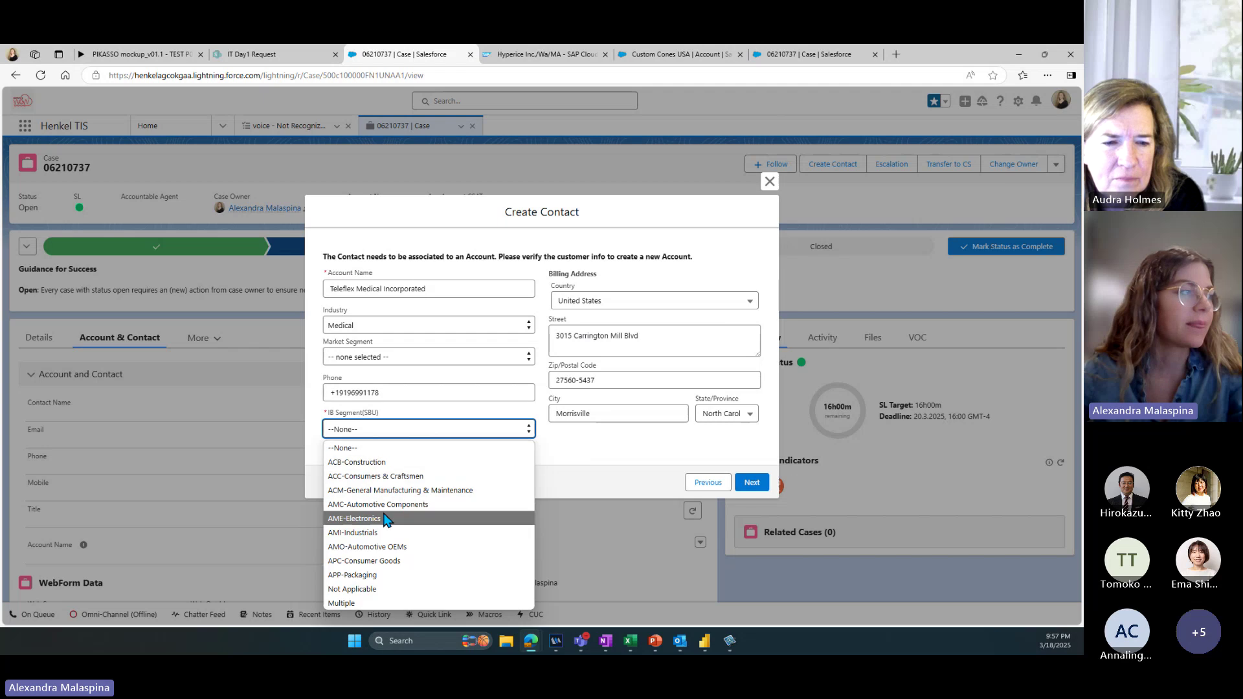
pyautogui.click(401, 490)
pyautogui.click(746, 479)
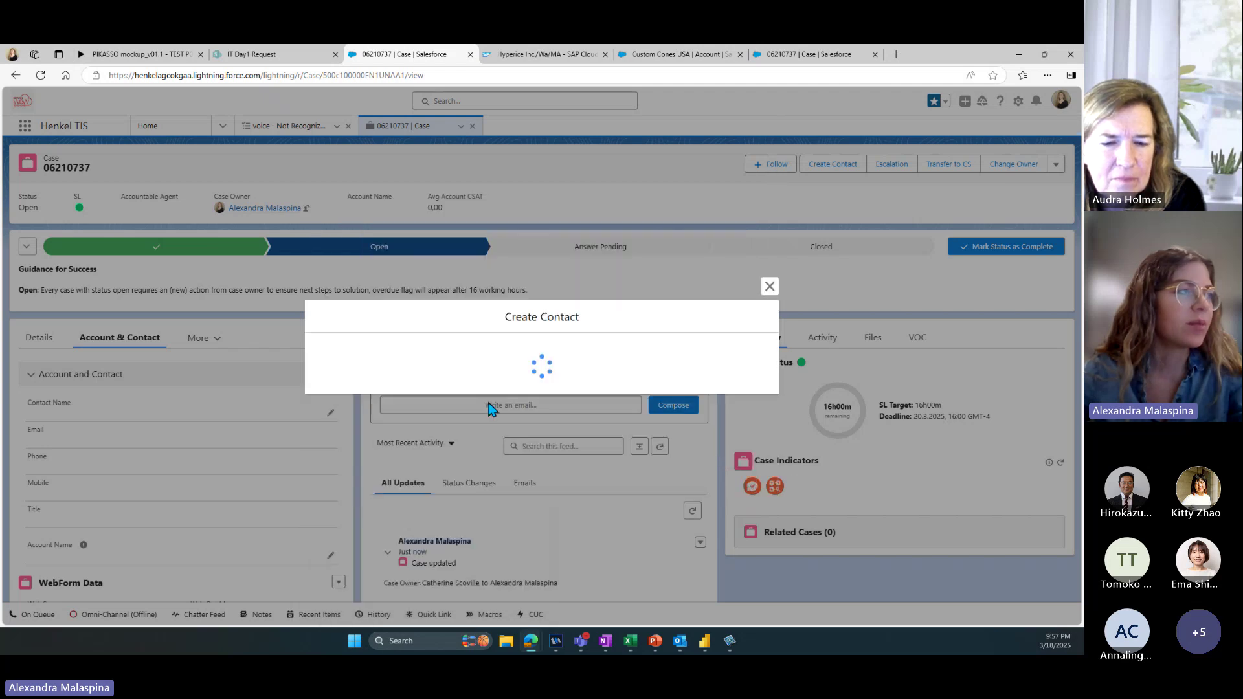
pyautogui.click(332, 422)
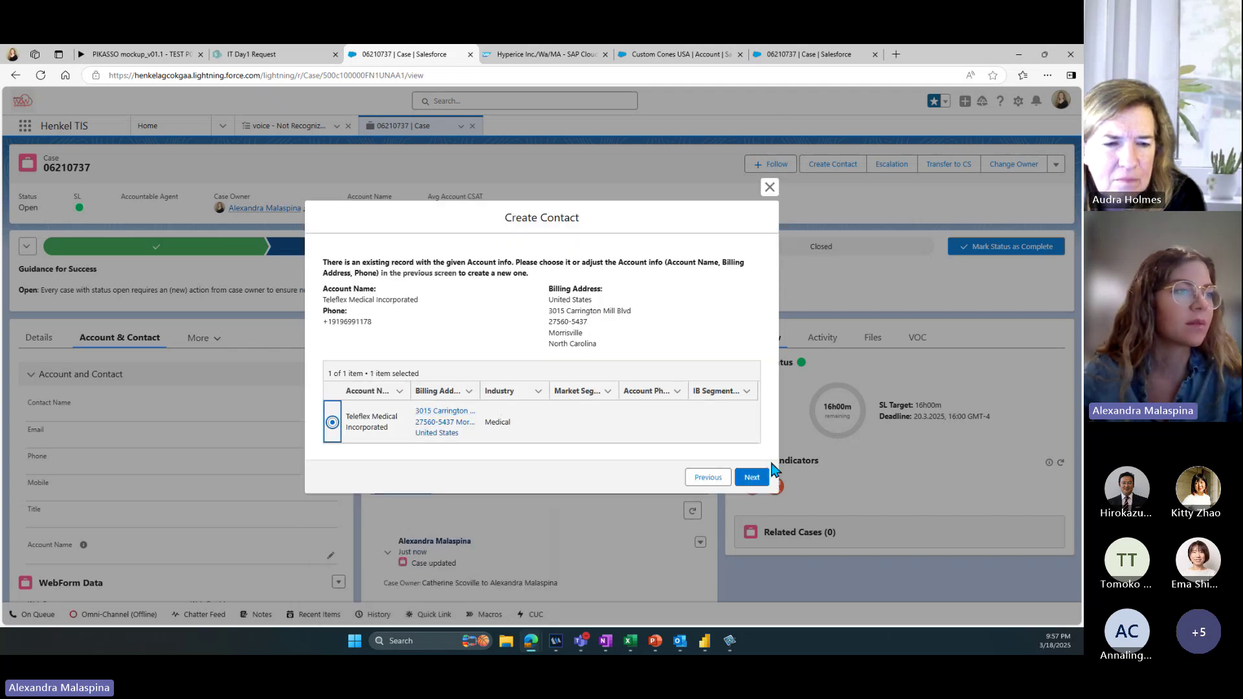
pyautogui.click(754, 478)
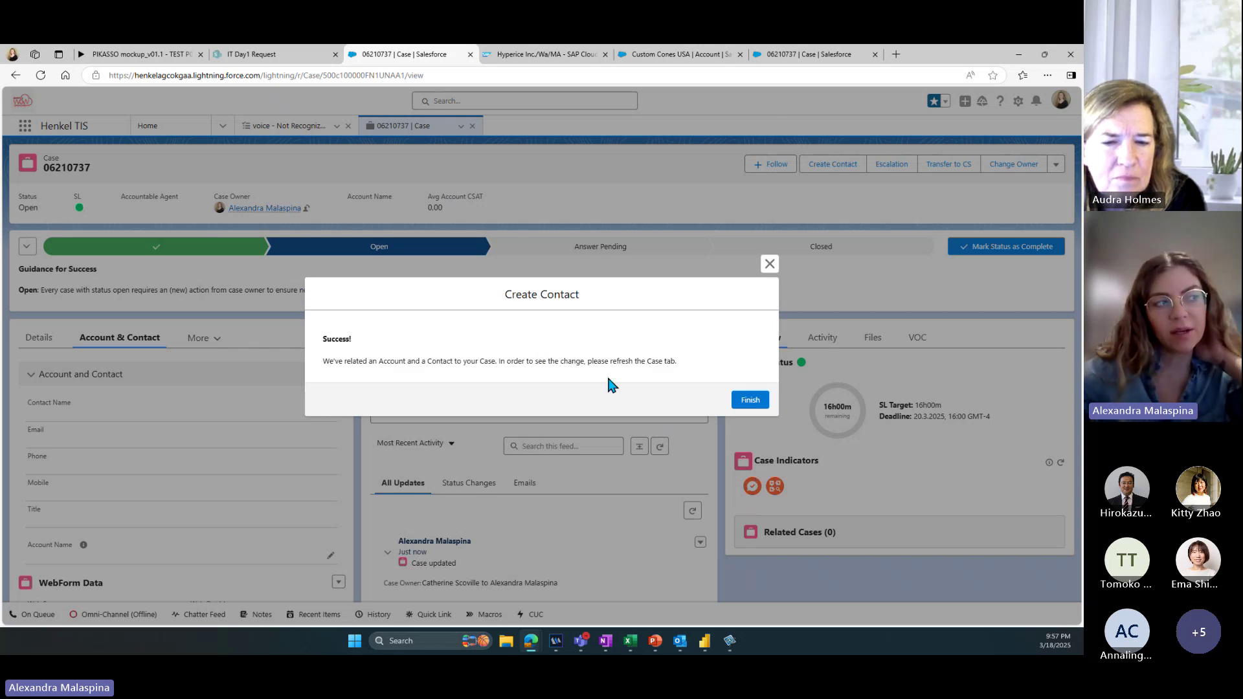
pyautogui.click(750, 400)
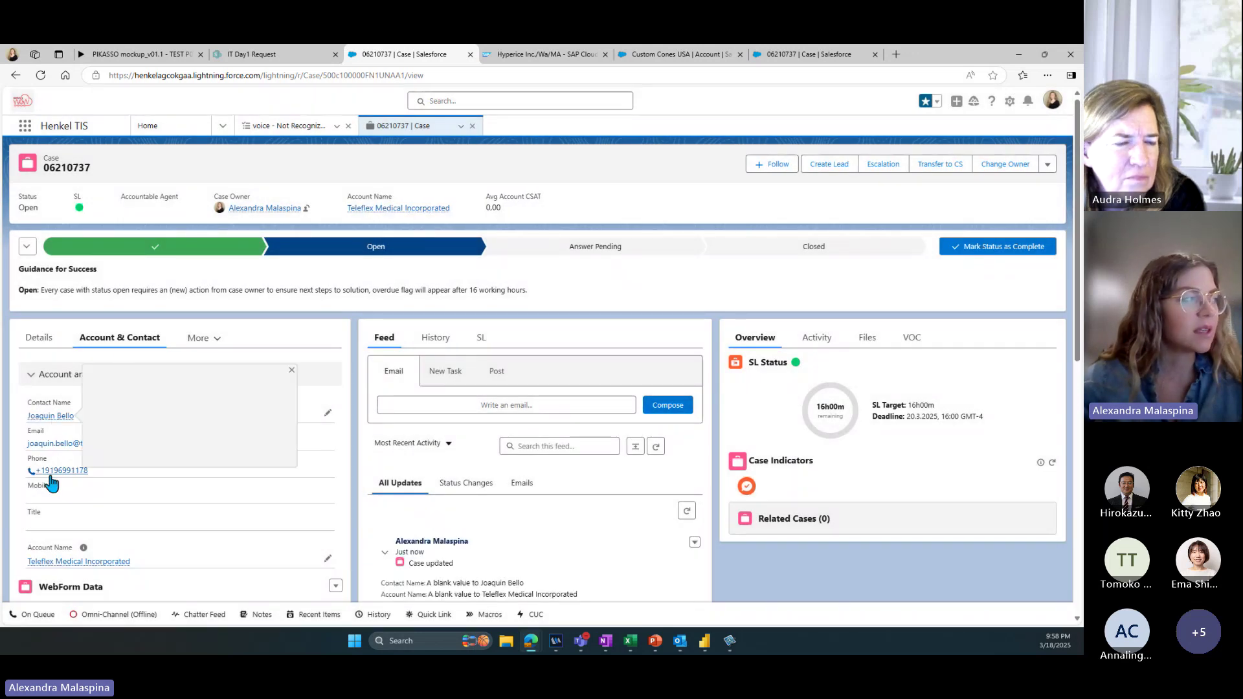
pyautogui.moveTo(65, 428)
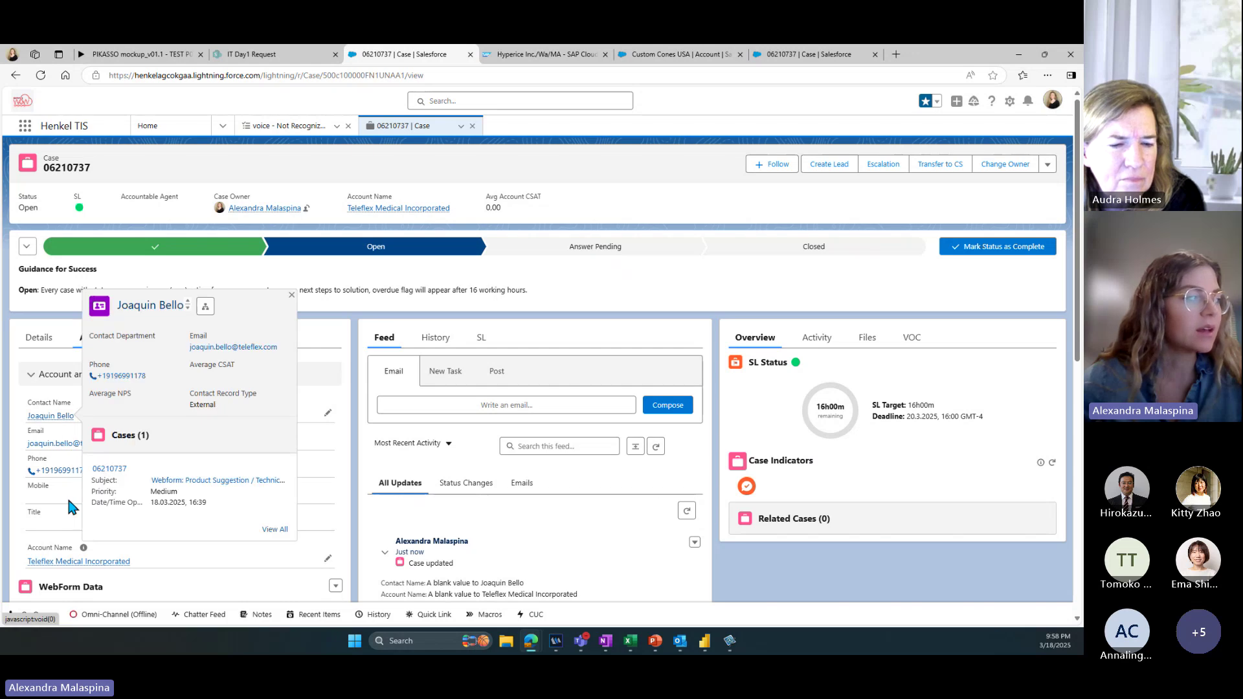
pyautogui.moveTo(84, 569)
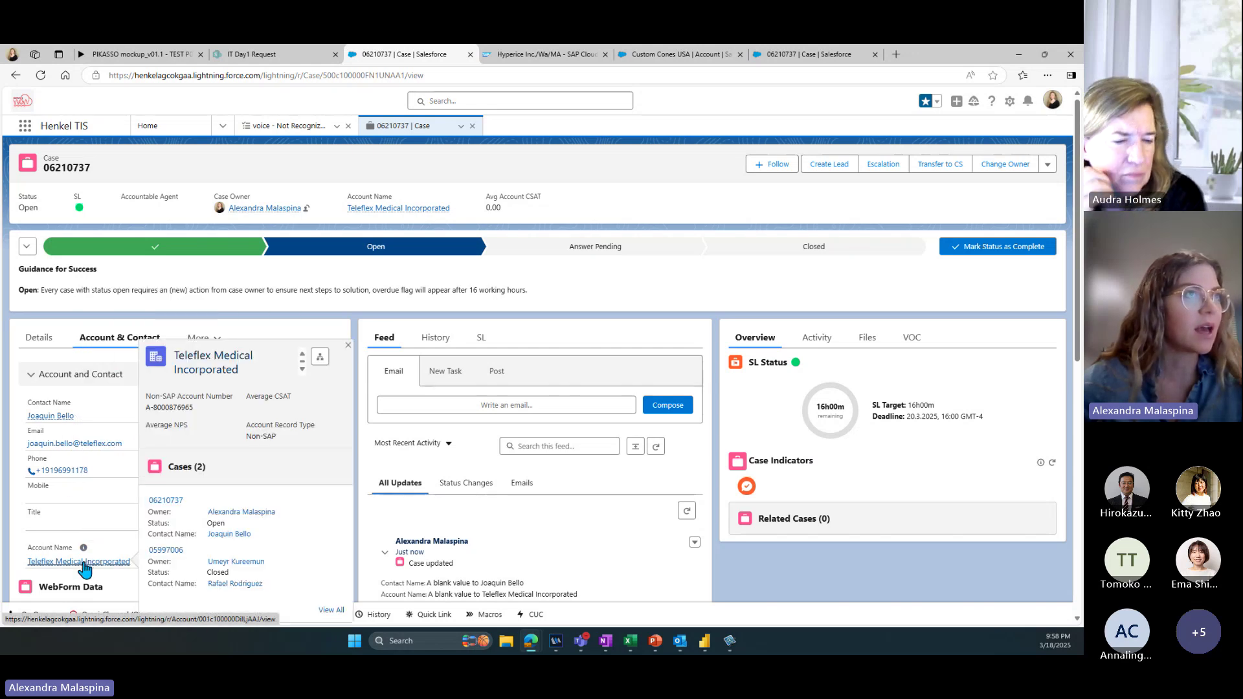
pyautogui.click(824, 168)
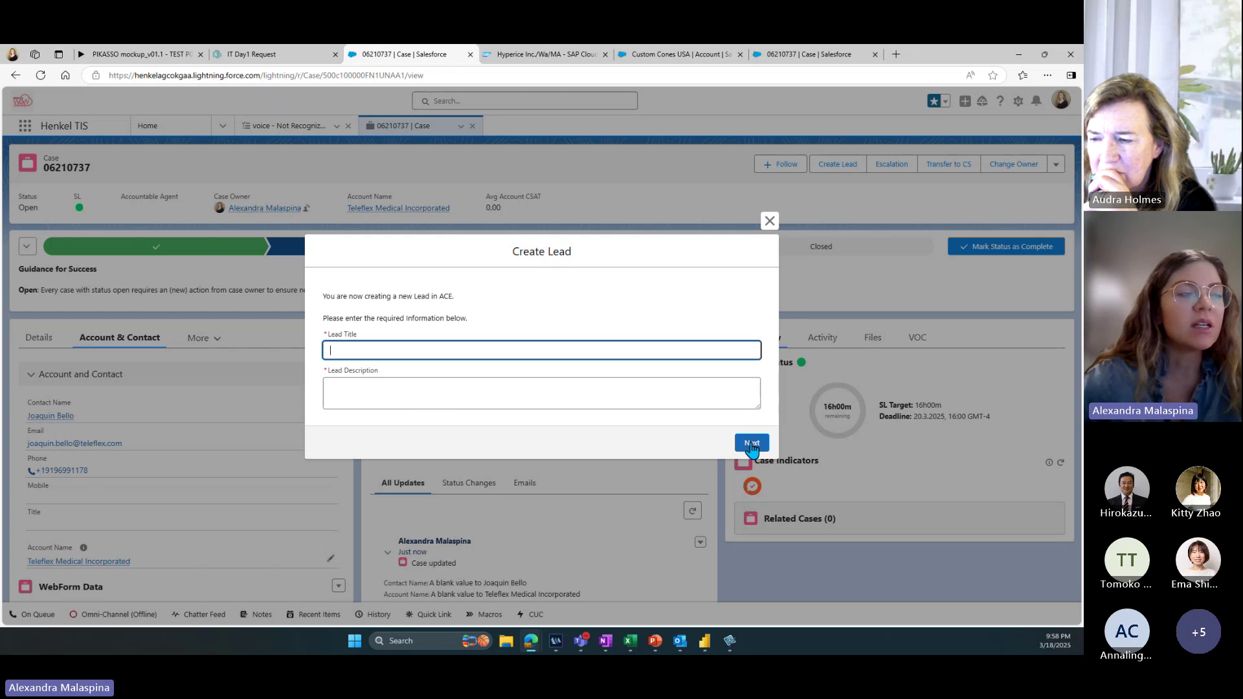
pyautogui.click(769, 220)
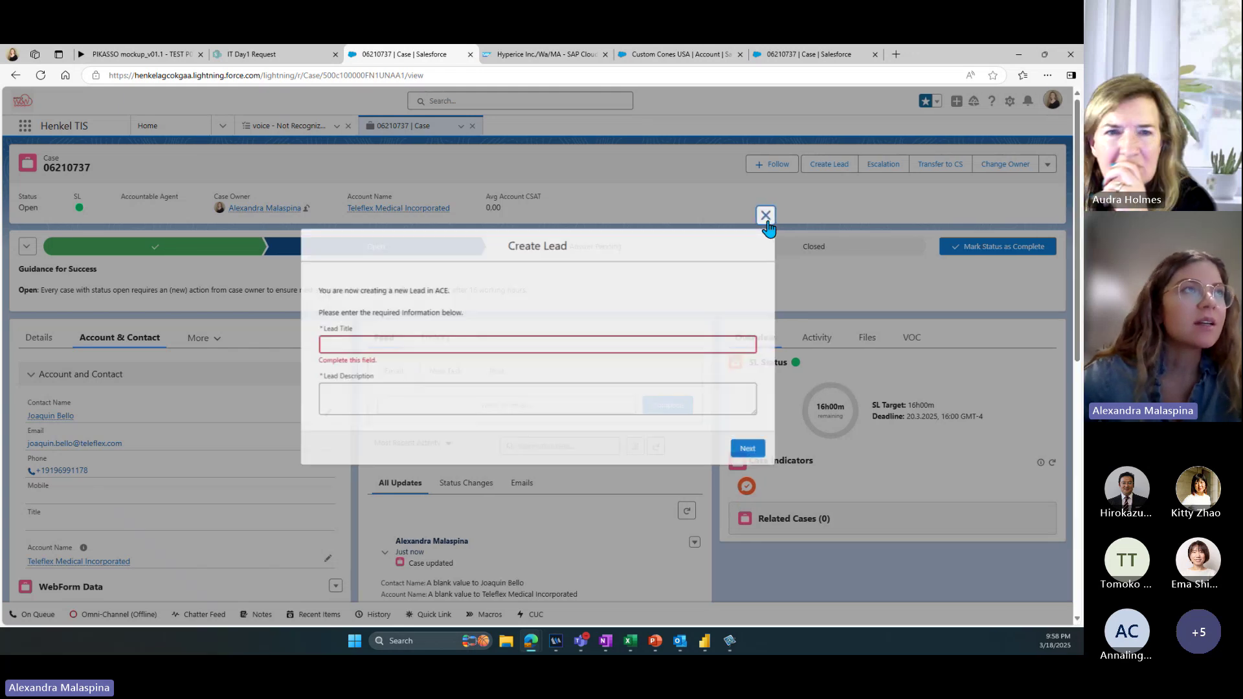
pyautogui.click(936, 102)
pyautogui.click(904, 181)
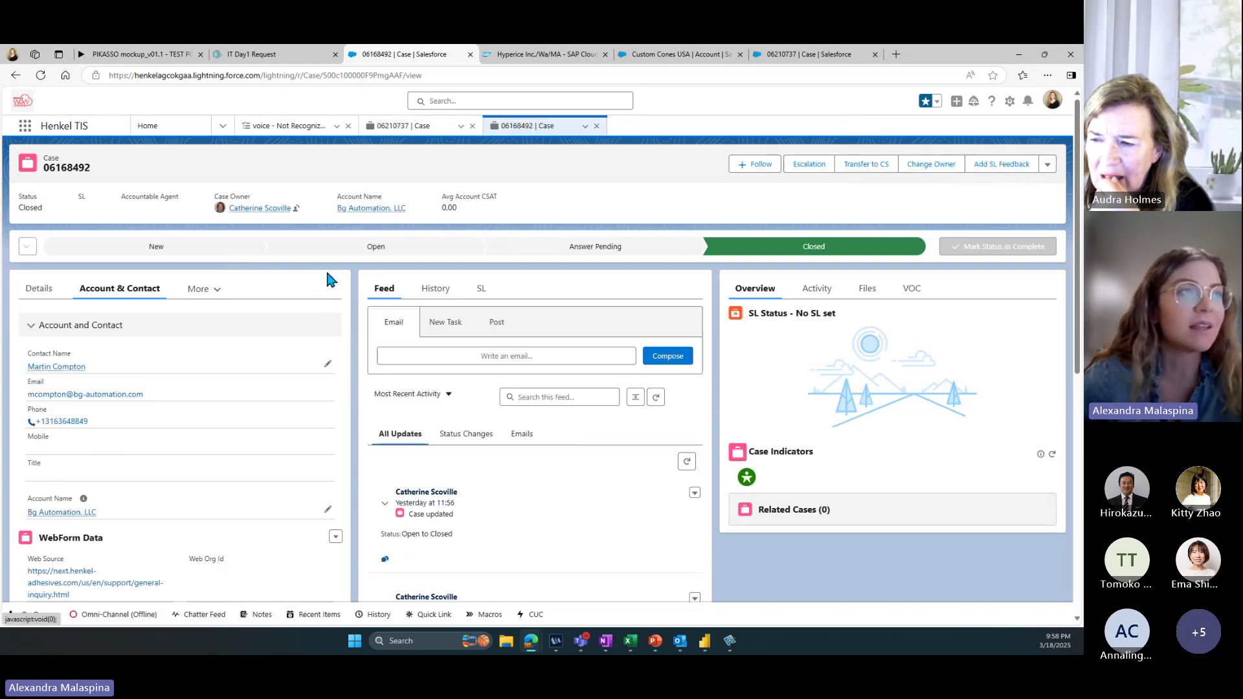
pyautogui.scroll(-2, 327, 273)
pyautogui.scroll(-3, 326, 273)
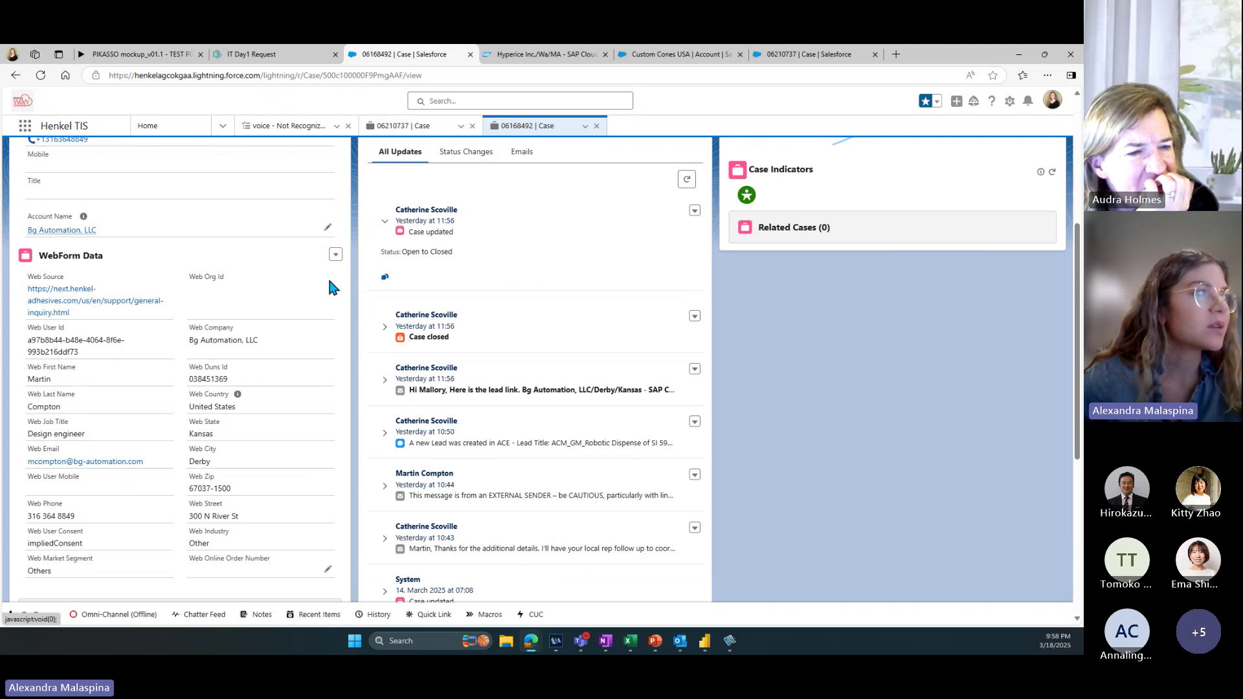
pyautogui.scroll(4, 376, 363)
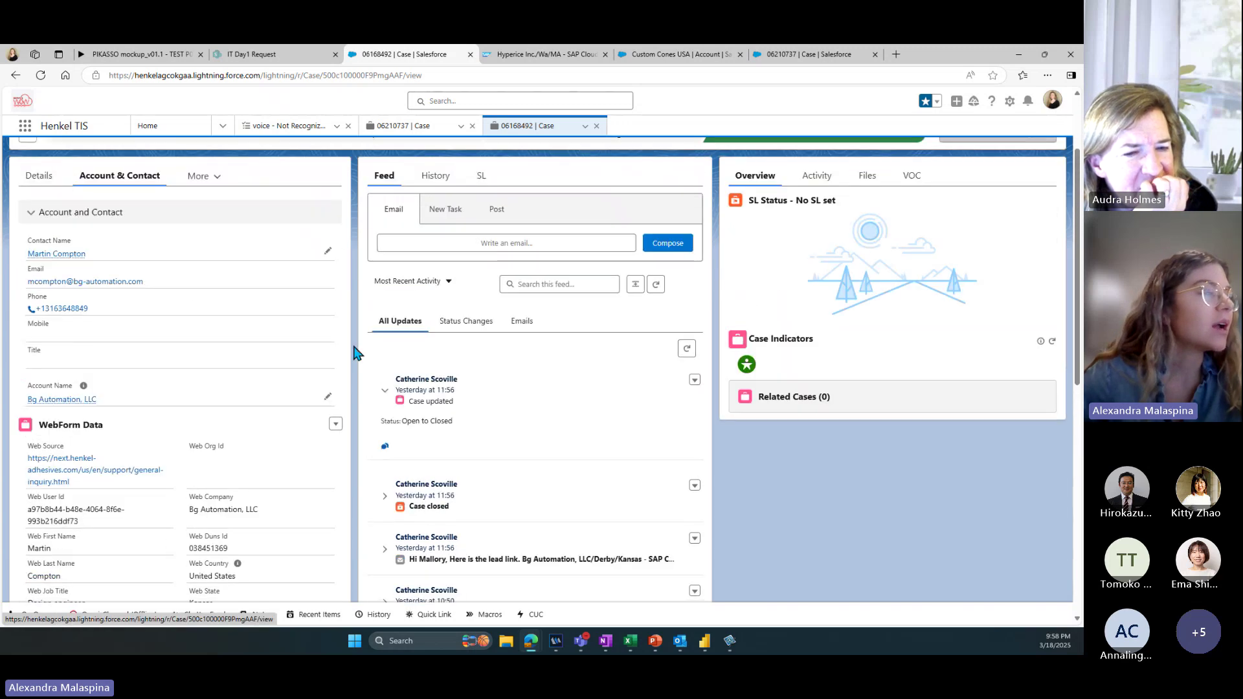
pyautogui.scroll(-5, 360, 337)
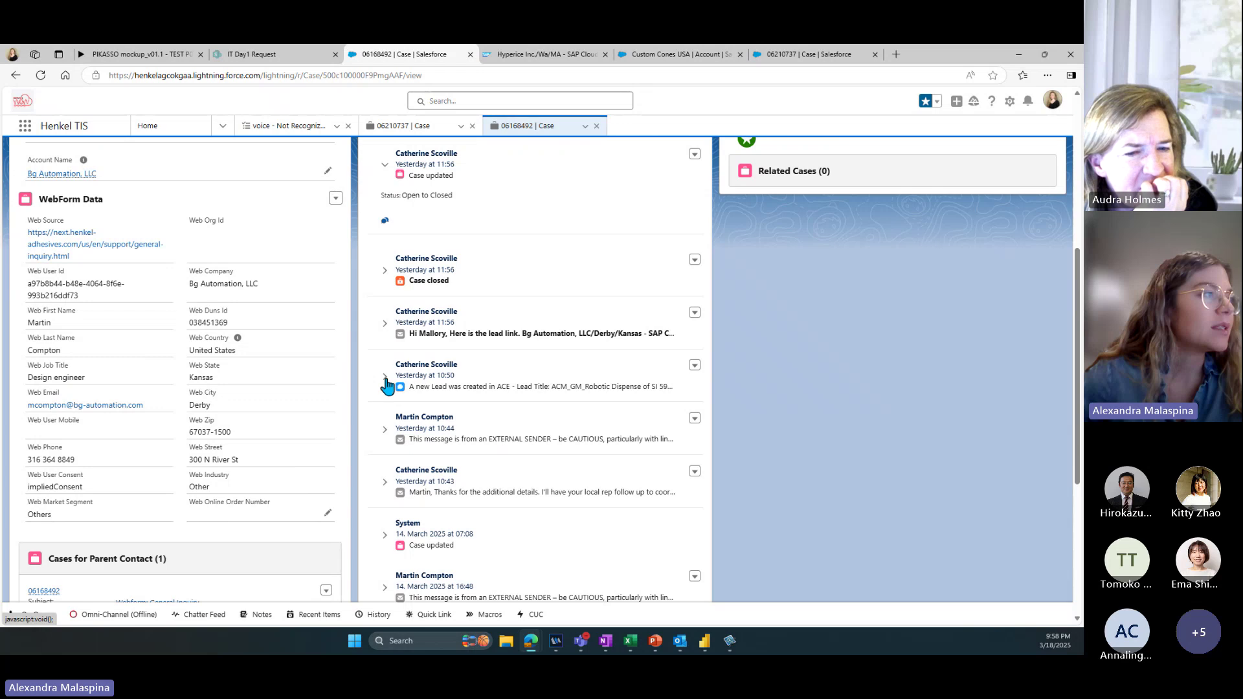
# Step: Open the Bg Automation, LLC lead from the 10:50 feed item, then switch to the Hyperice ACE lead
pyautogui.click(382, 375)
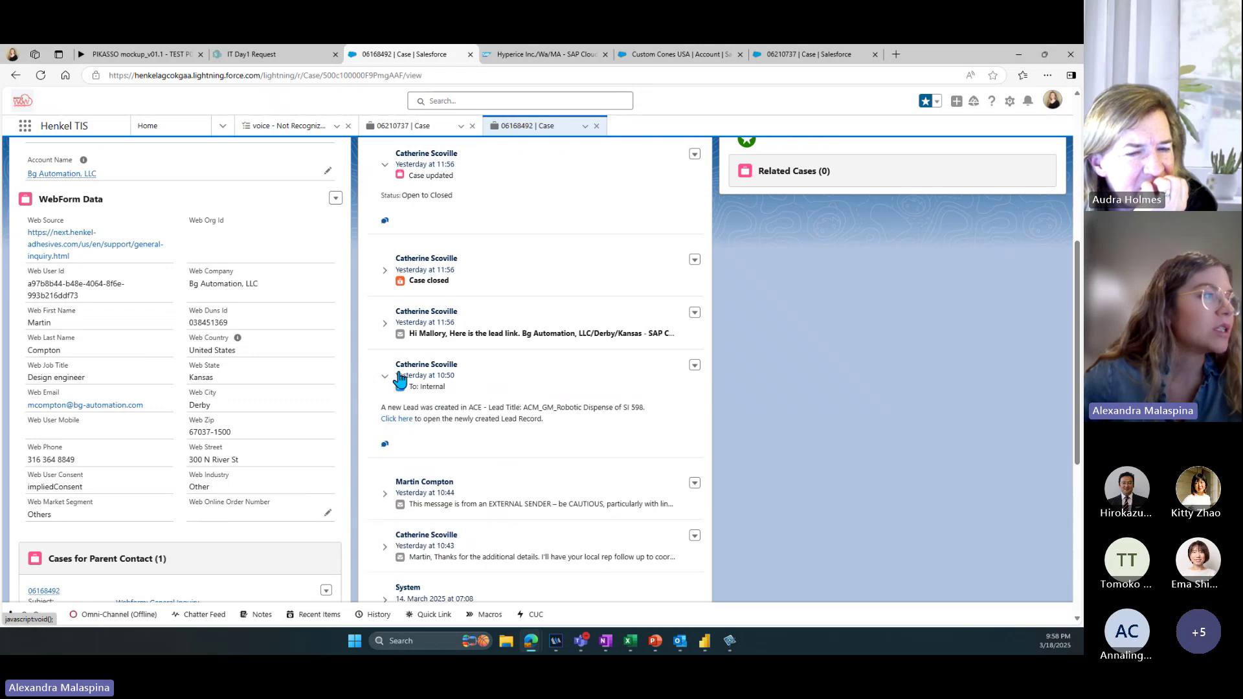
pyautogui.click(401, 420)
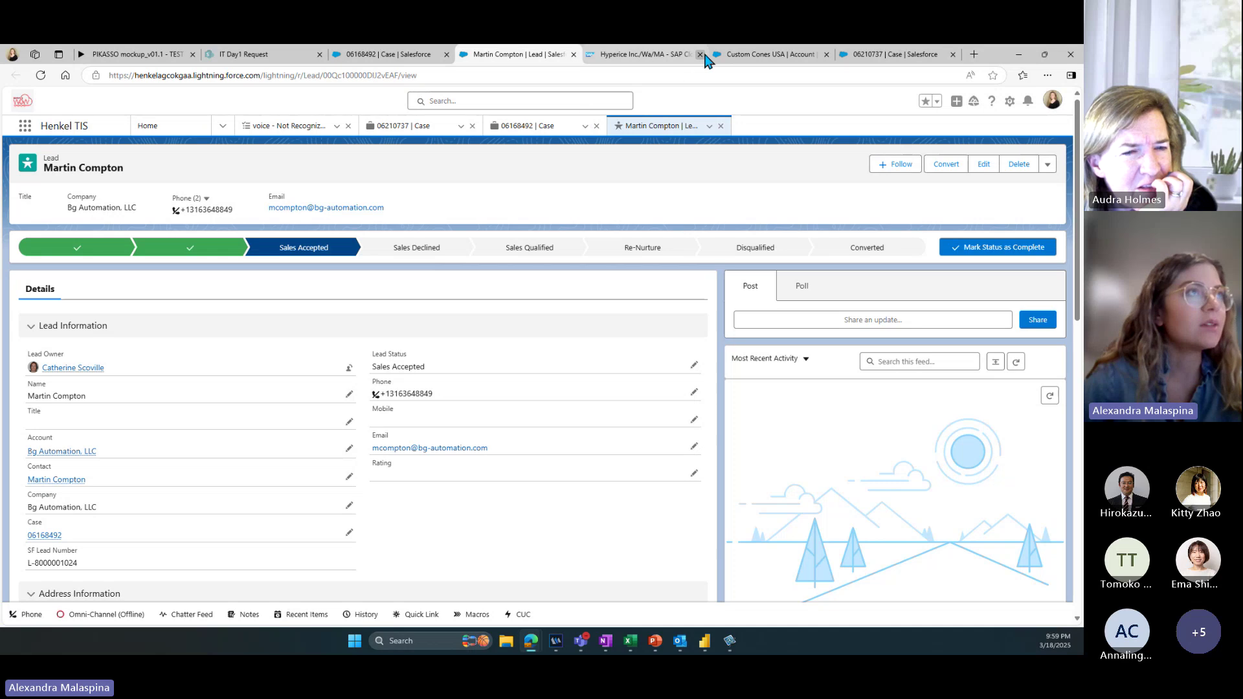
pyautogui.click(761, 56)
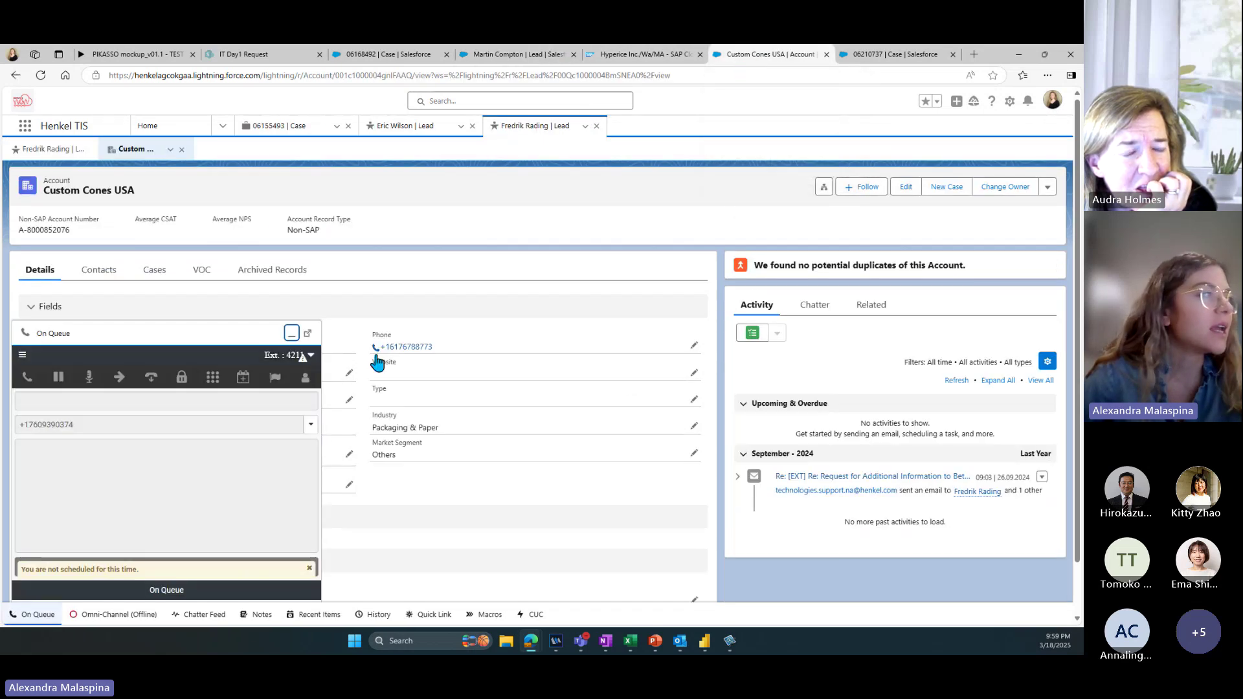
pyautogui.click(654, 55)
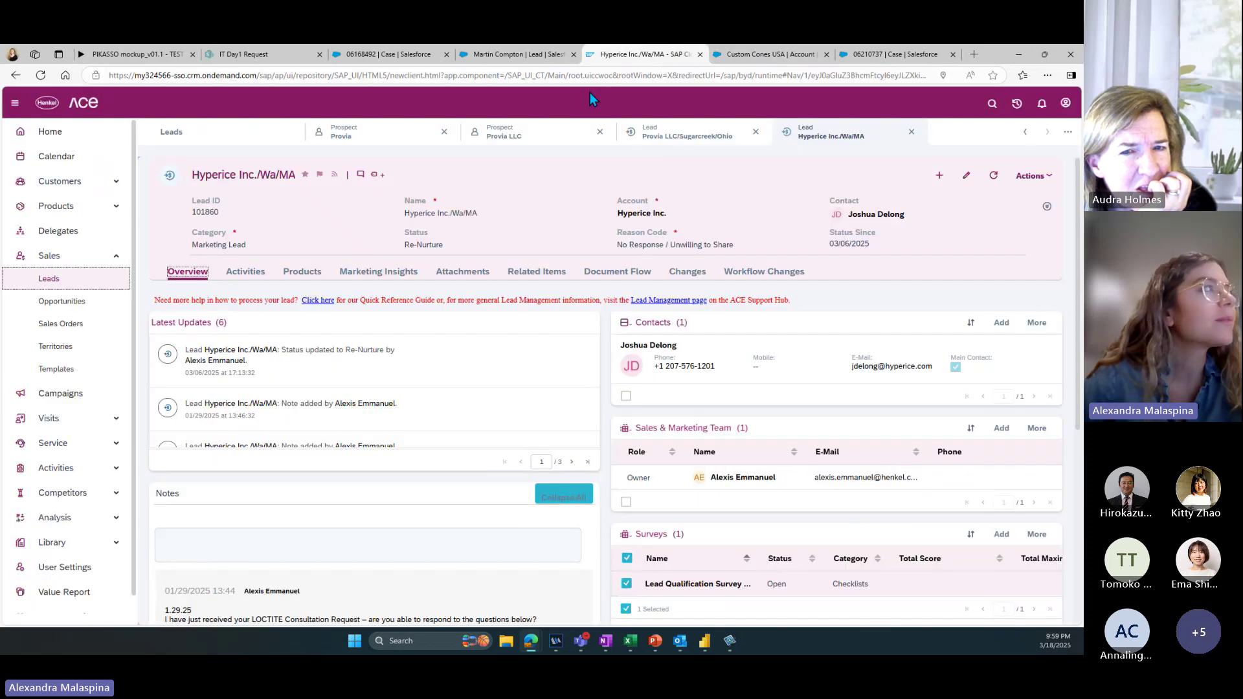
# Step: Check the Provia LLC prospect's leads, then expand the Hyperice lead's full header details
pyautogui.click(468, 57)
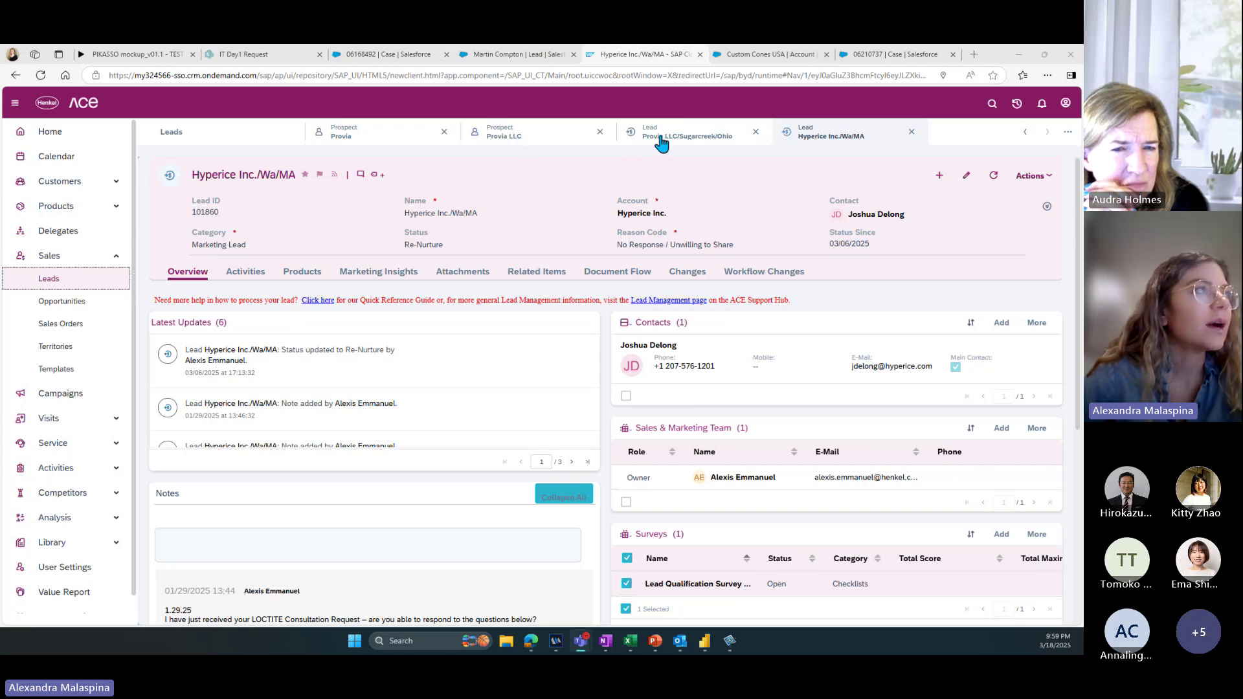
pyautogui.click(505, 133)
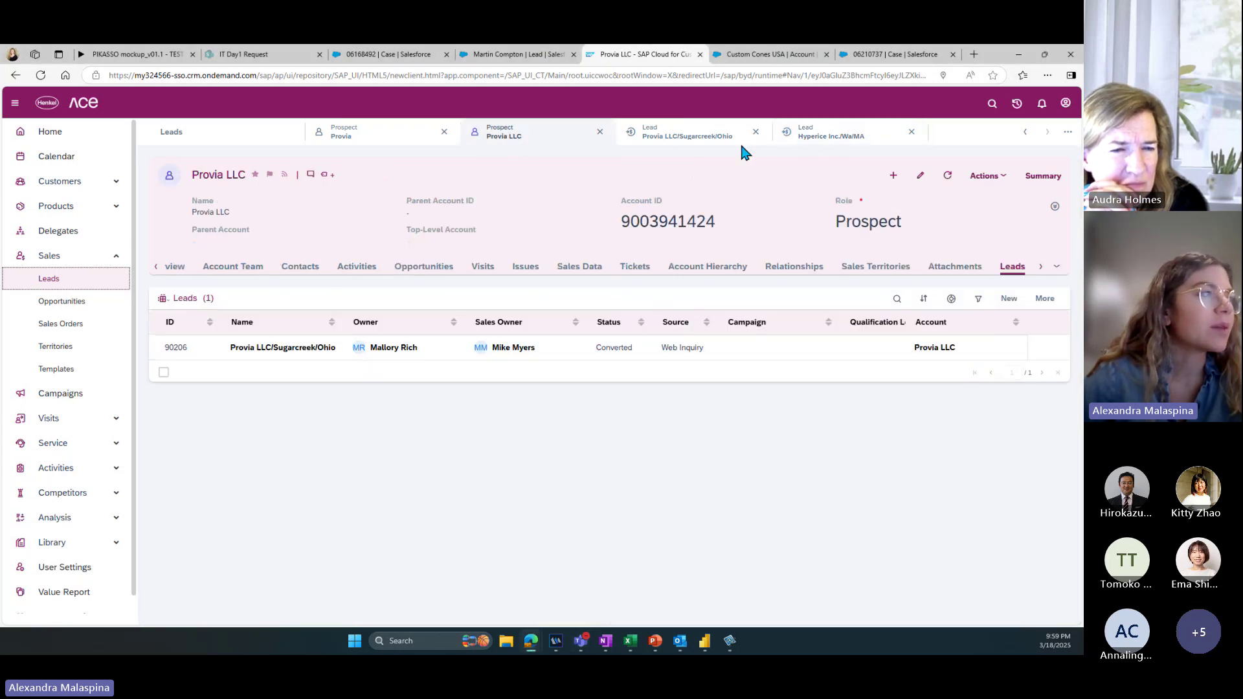
pyautogui.click(813, 137)
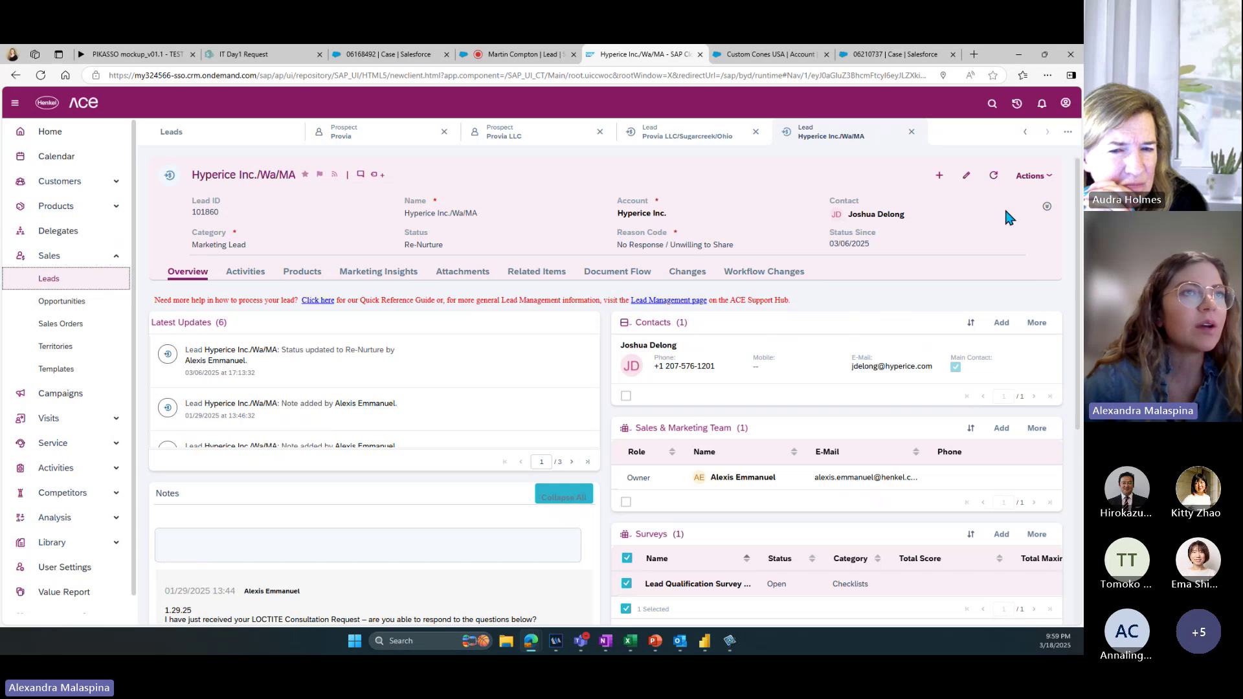
pyautogui.click(1046, 206)
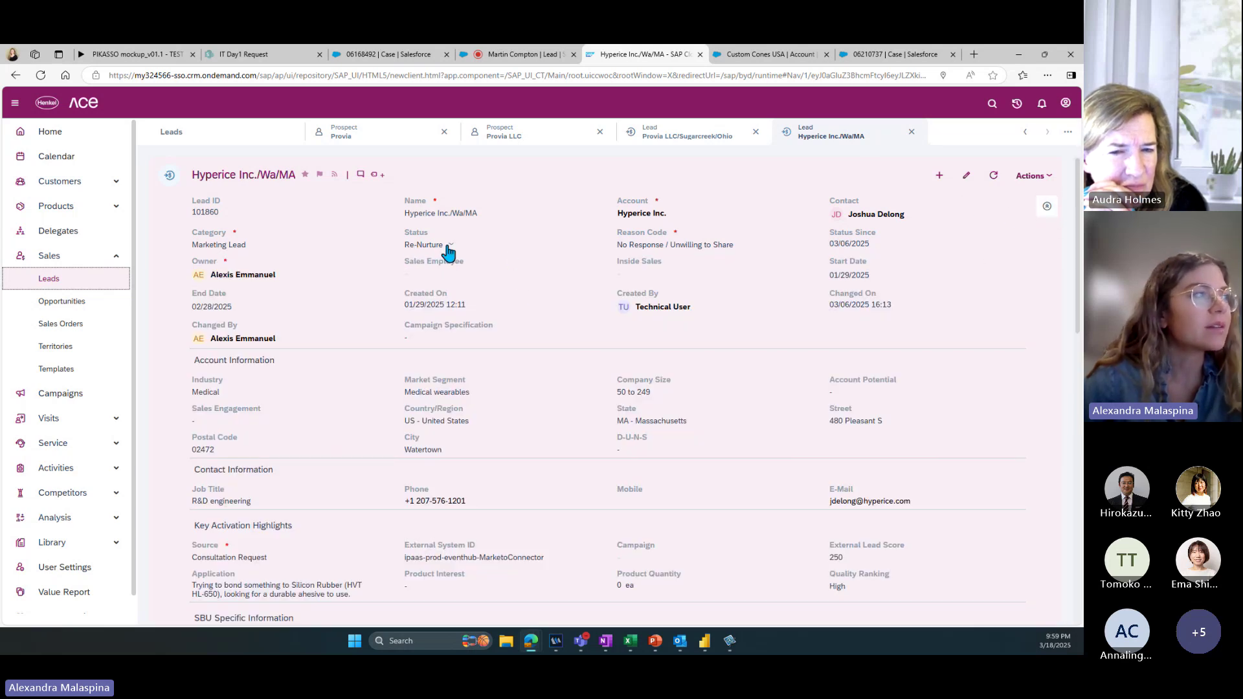
pyautogui.scroll(-3, 520, 299)
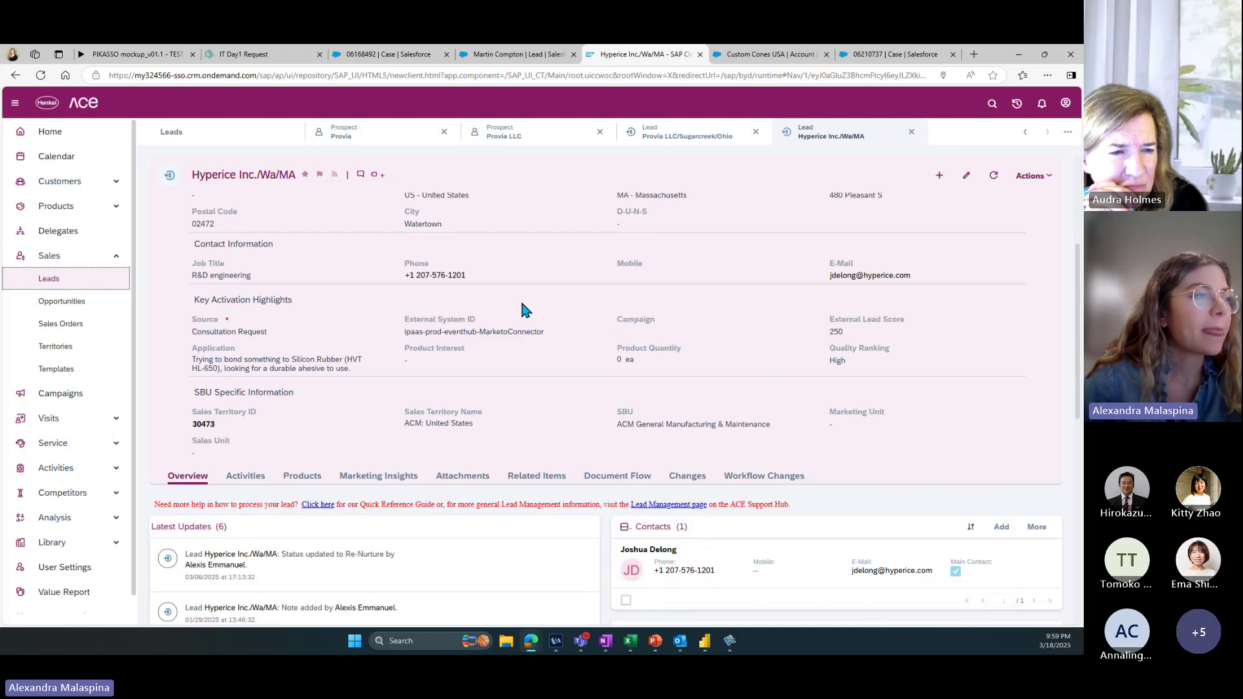
# Step: Open the Provia LLC/Sugarcreek/Ohio lead, expand its header, and scroll down to its notes
pyautogui.click(673, 134)
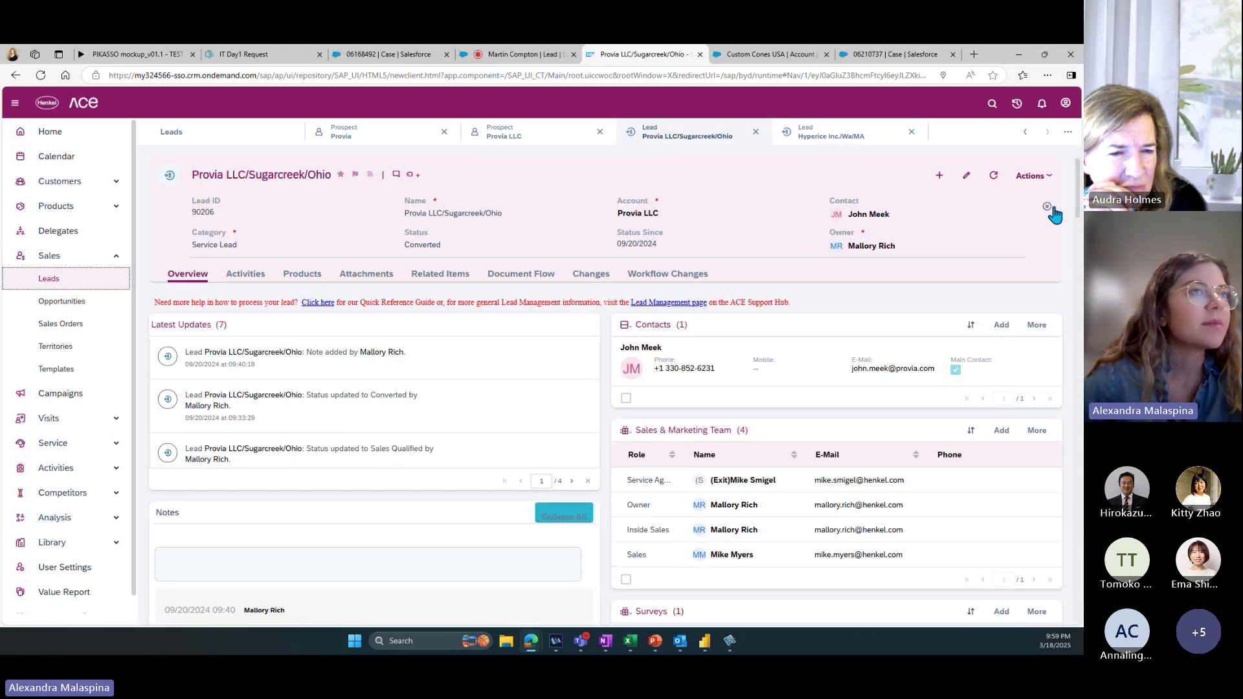
pyautogui.click(1048, 207)
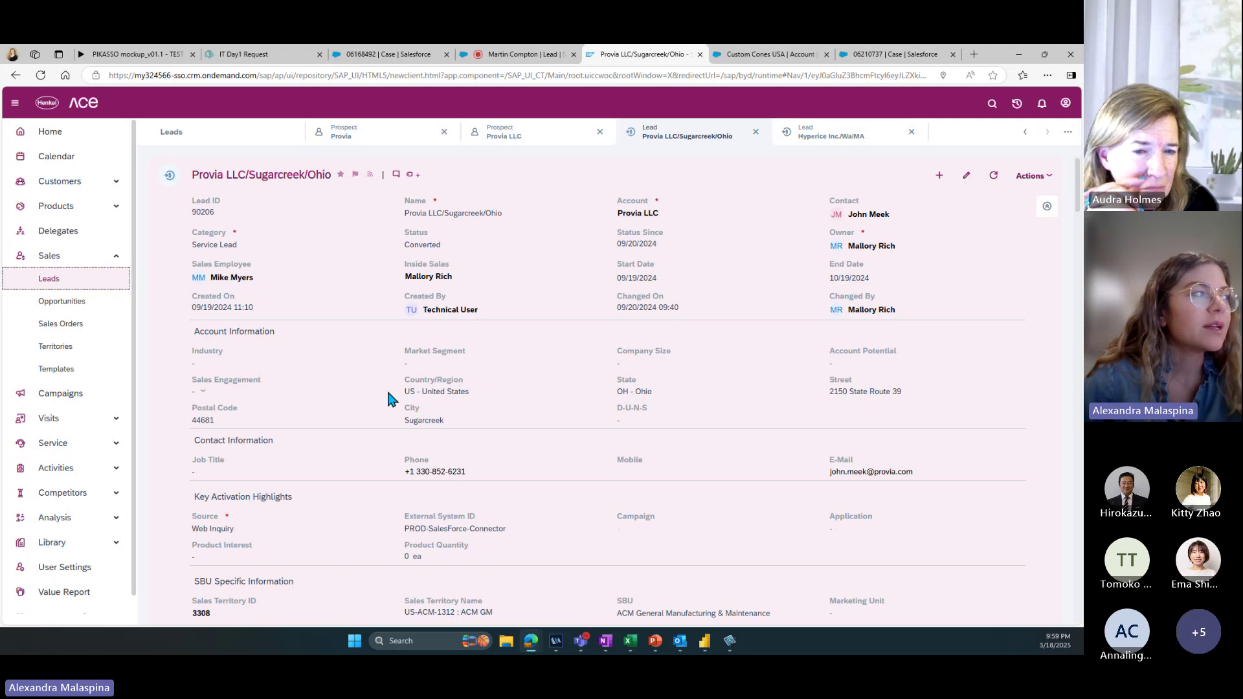
pyautogui.scroll(-5, 389, 395)
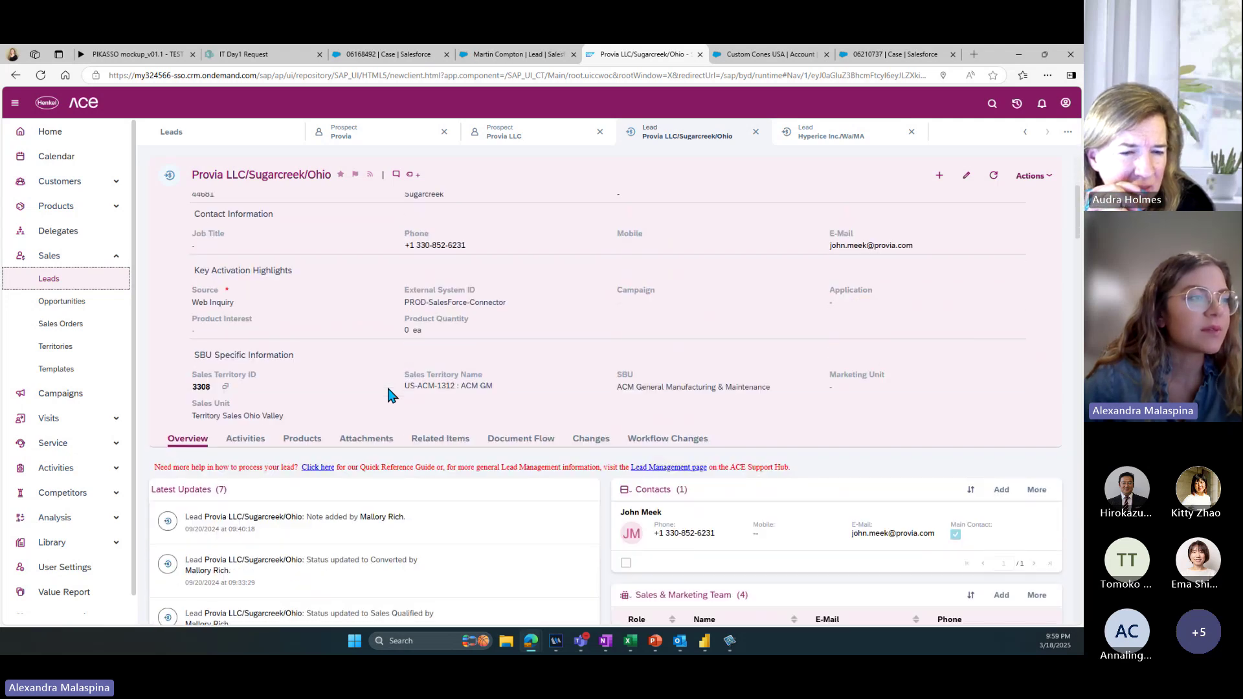
pyautogui.scroll(-5, 388, 390)
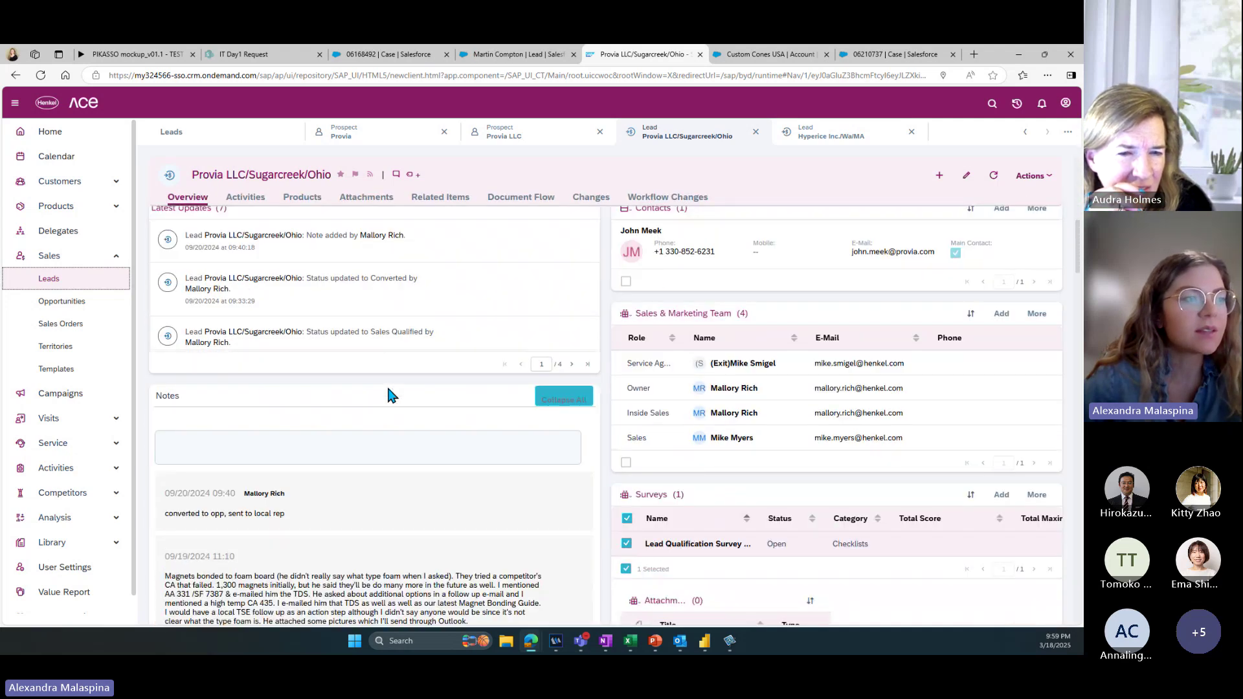
pyautogui.scroll(-9, 388, 395)
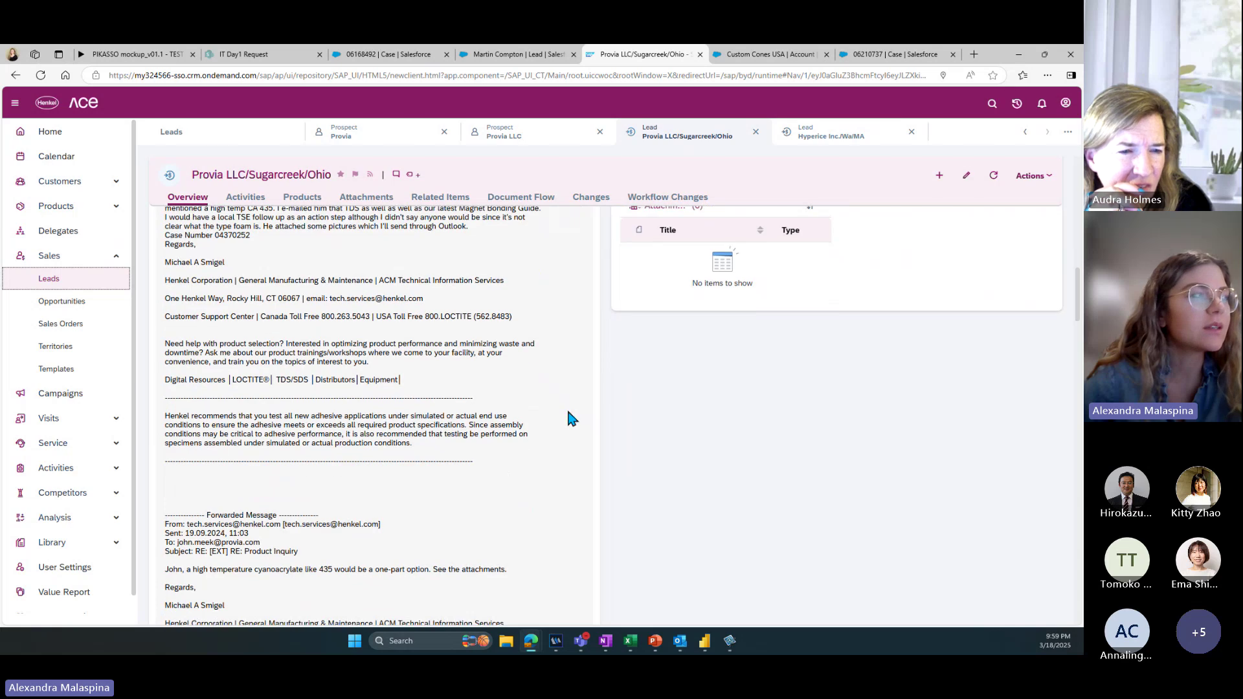
pyautogui.click(884, 54)
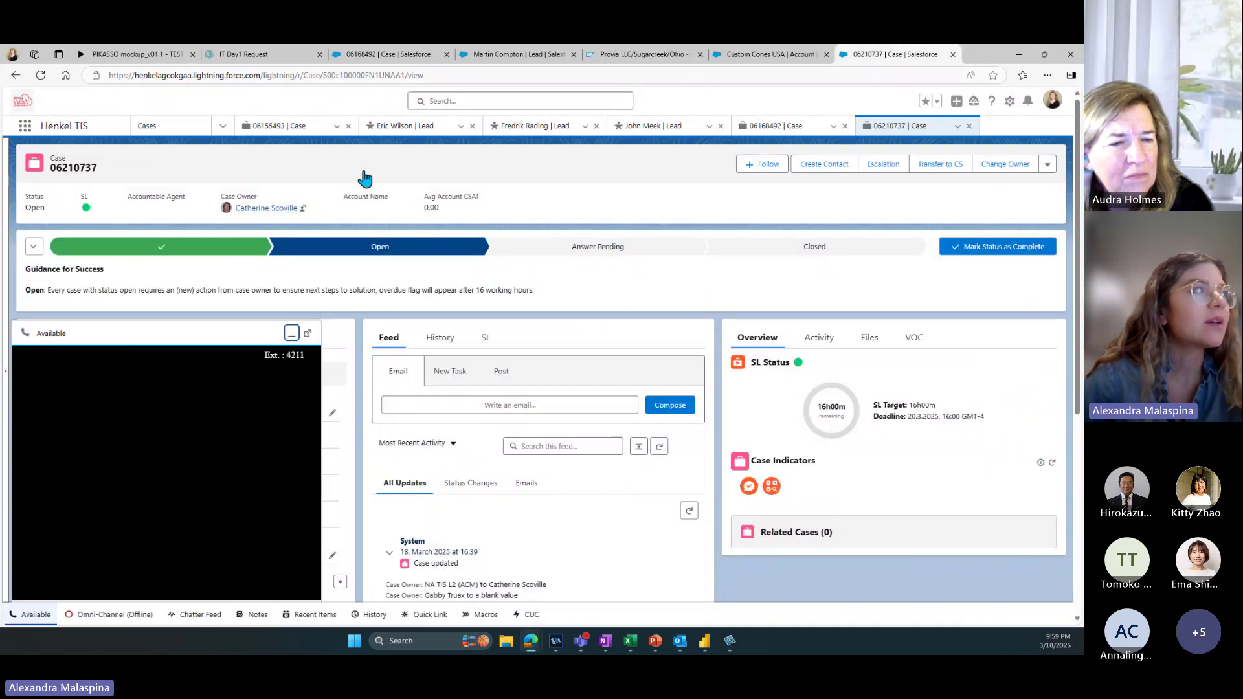
pyautogui.click(222, 126)
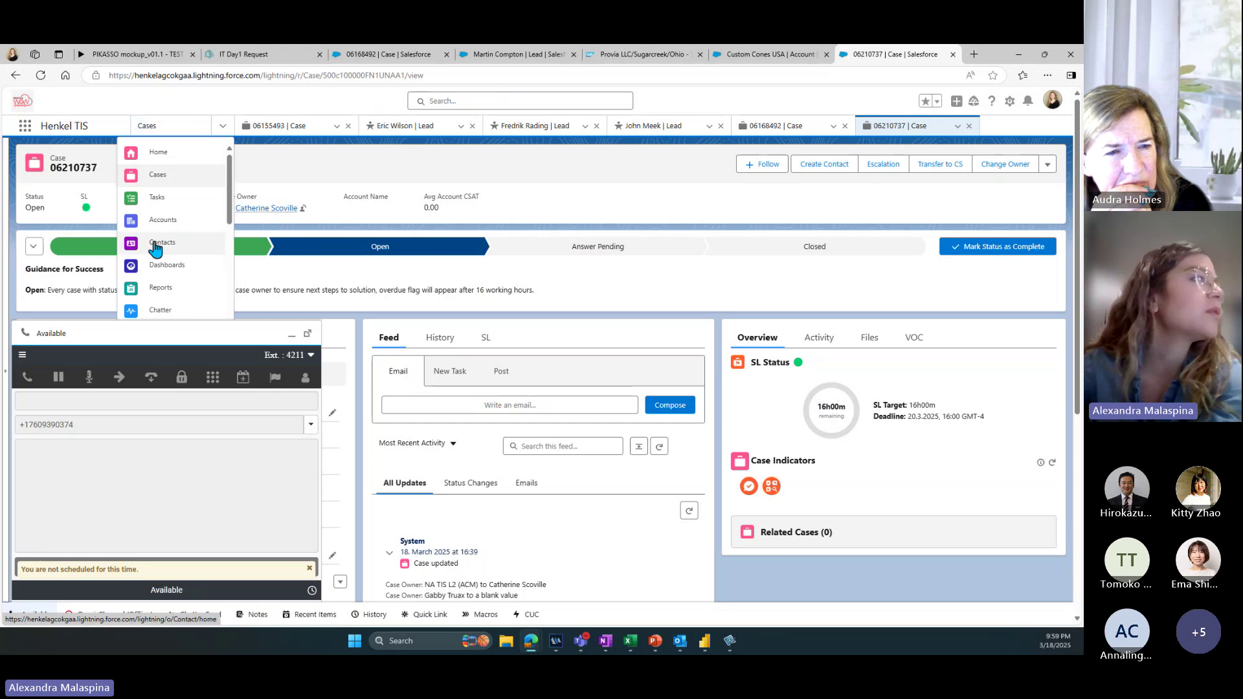
pyautogui.scroll(-5, 162, 259)
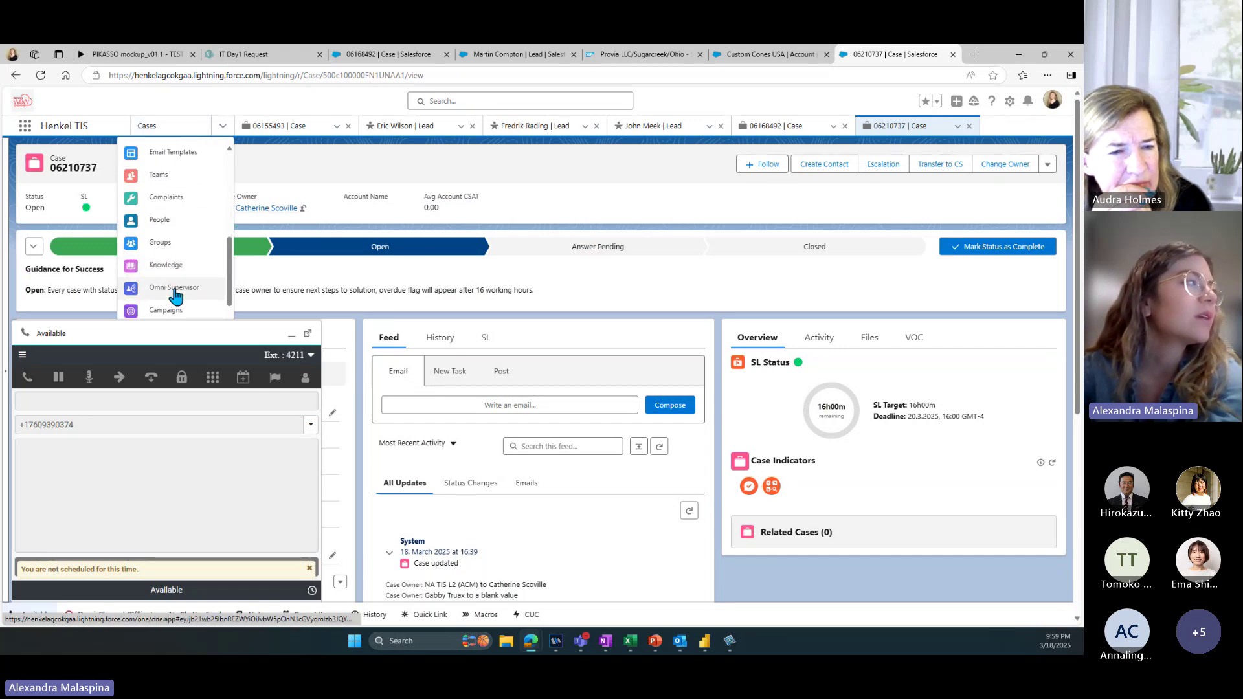
pyautogui.click(175, 289)
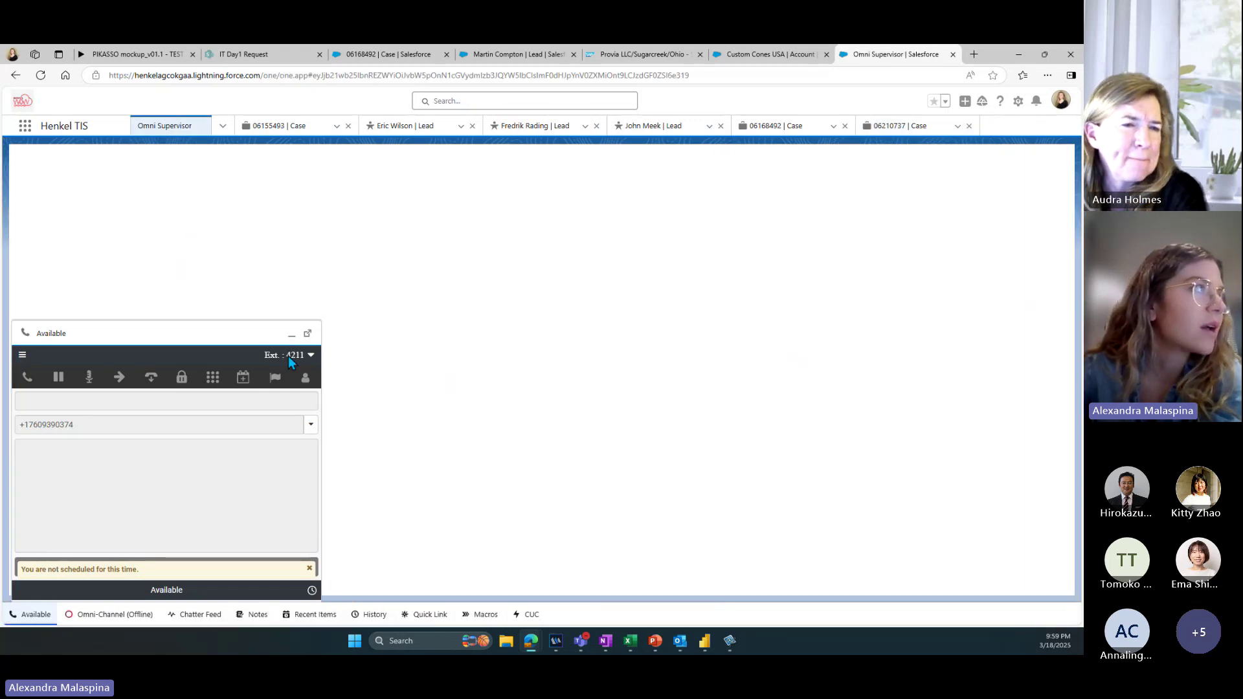
# Step: Minimize the softphone and show Queues Backlog: 3 waiting in NA TIS L1, 9 in L2 (ACM)
pyautogui.click(291, 337)
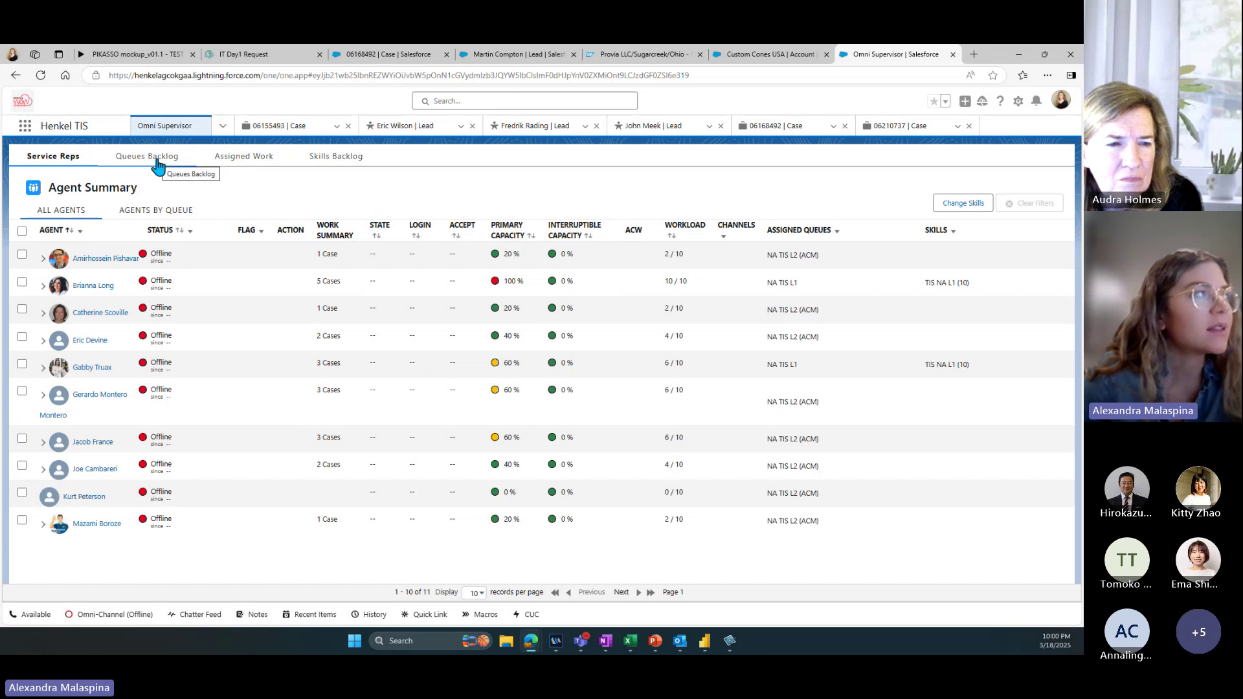
pyautogui.click(157, 166)
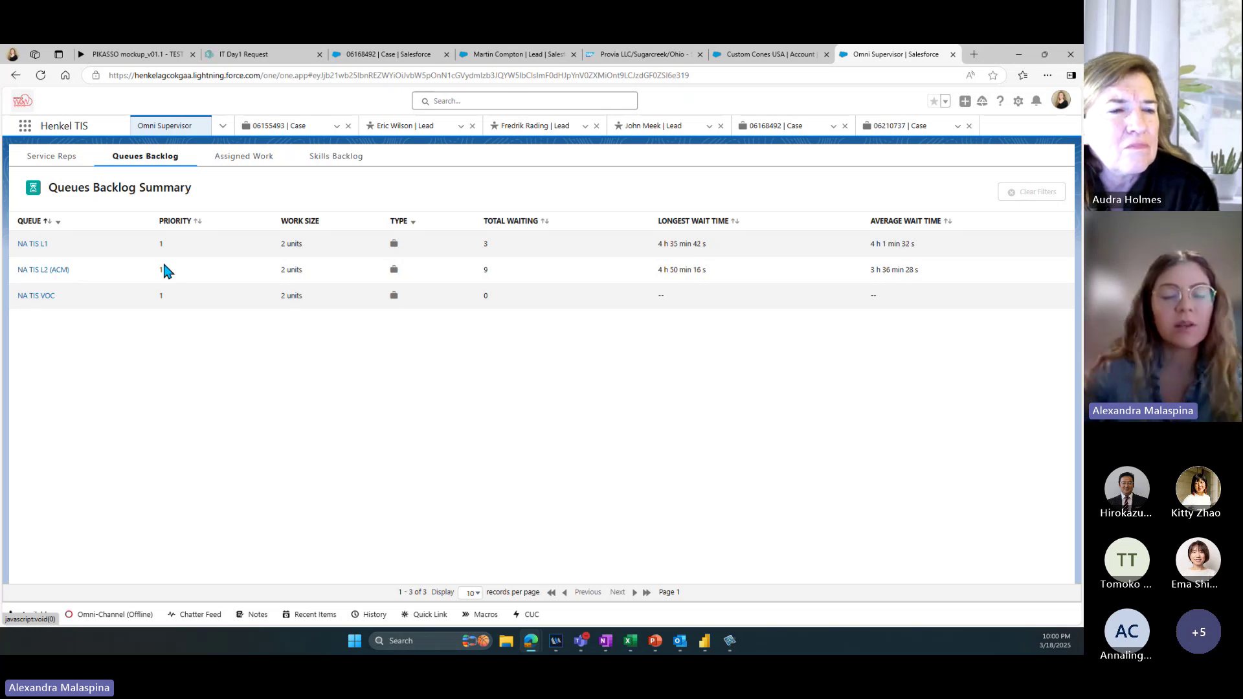
# Step: Switch to the Service Reps tab to view the summary of 11 offline agents
pyautogui.press('Tab')
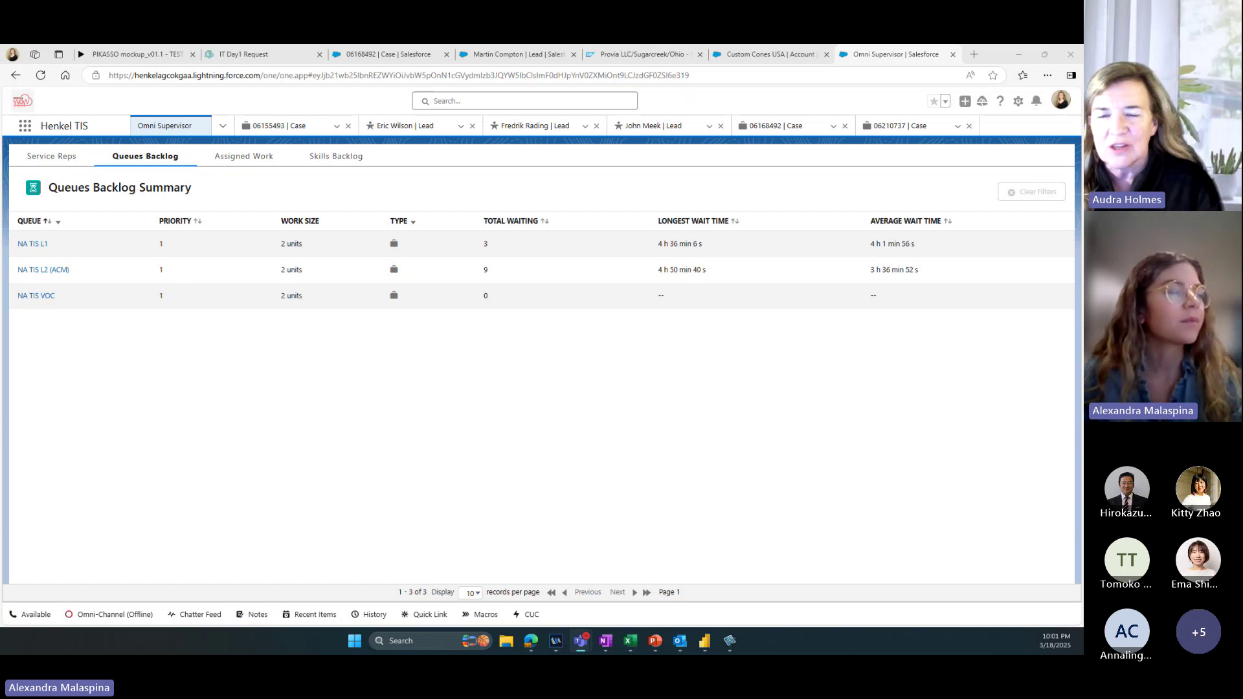
pyautogui.click(48, 159)
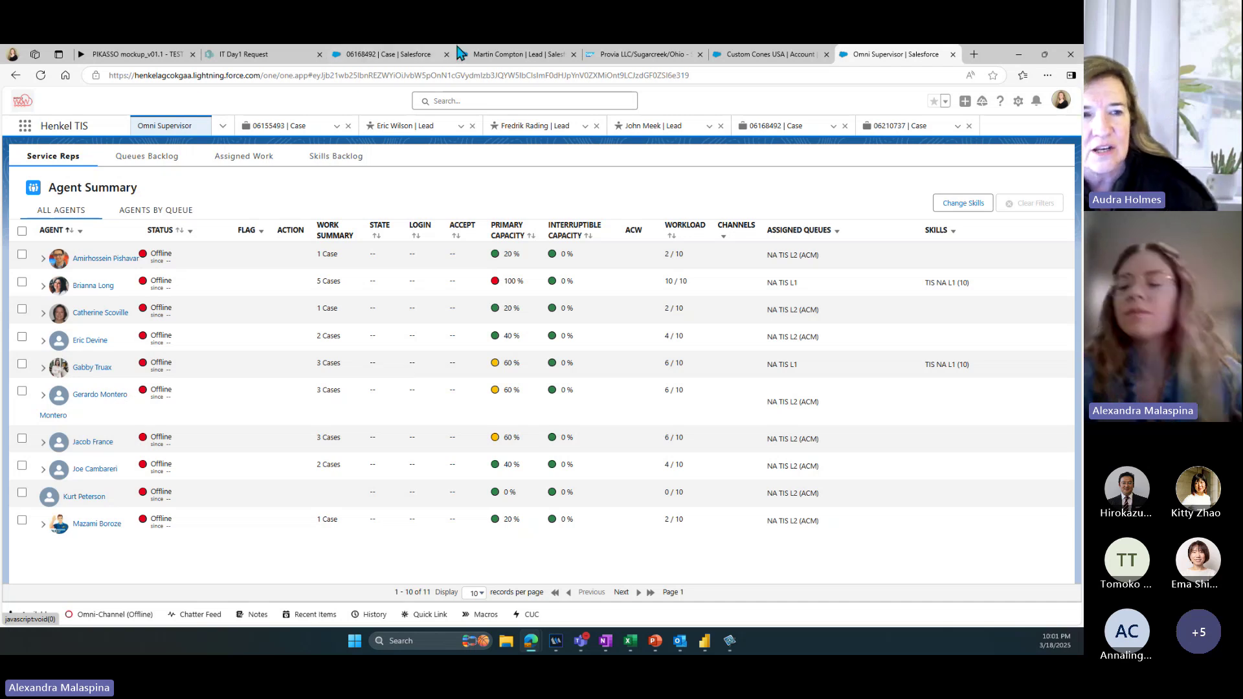
# Step: Show the APAC Deployment kick-off Support Capability deck in PowerPoint's reading view
pyautogui.moveTo(374, 52)
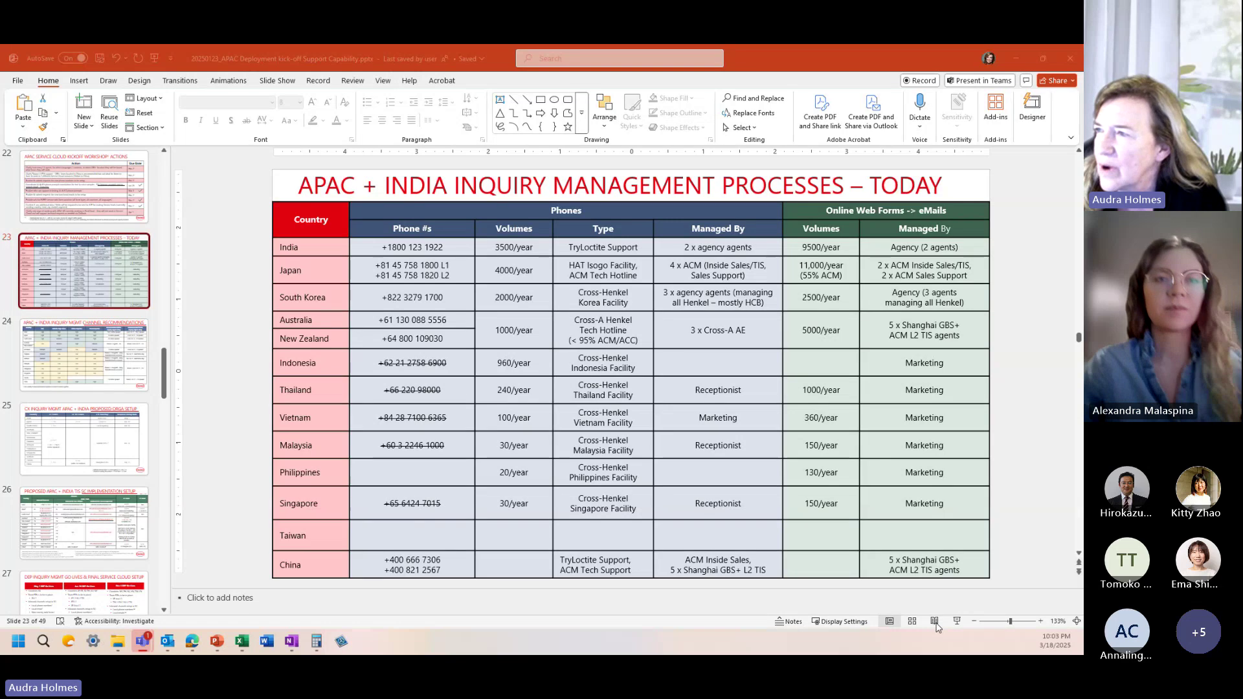
pyautogui.click(935, 622)
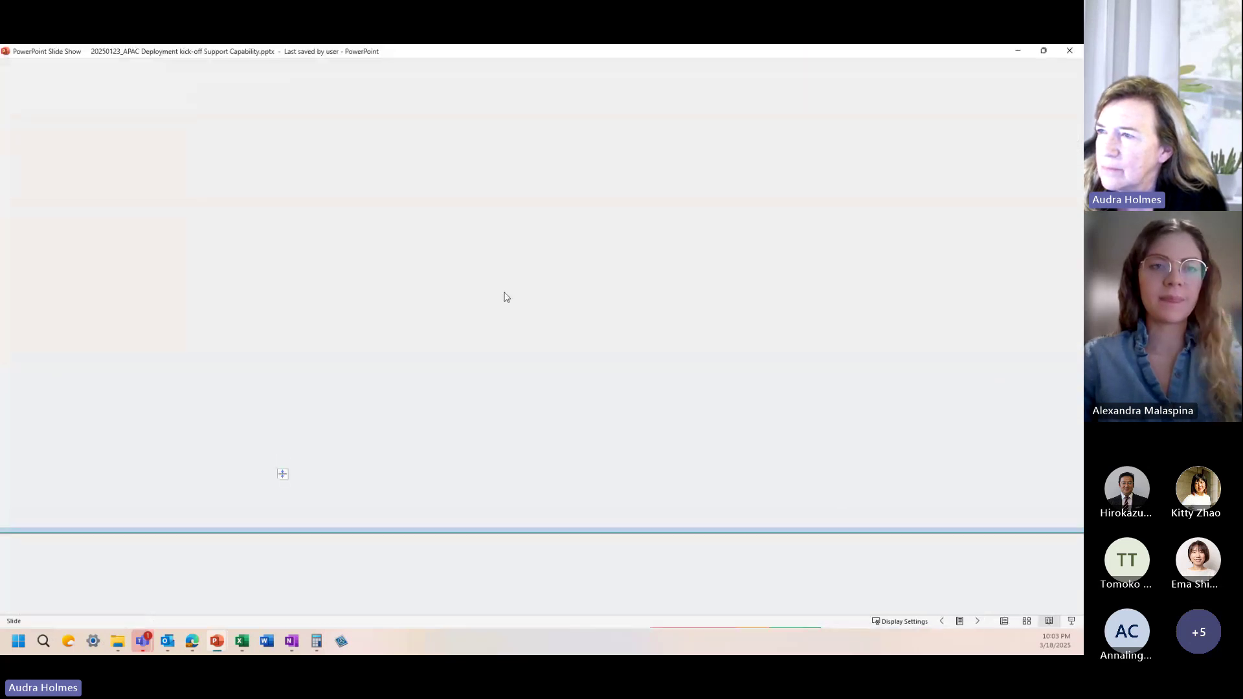